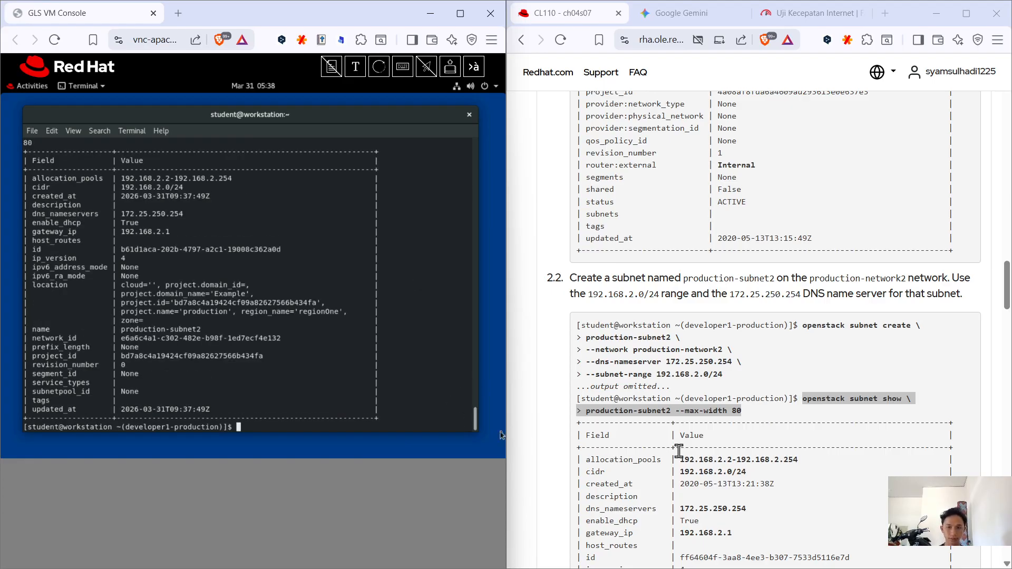
# Review the subnet's 192.168.2.0/24 range, 172.25.250.254 DNS server, 192.168.2.1 gateway and allocation pool.
pyautogui.scroll(-5, 665, 448)
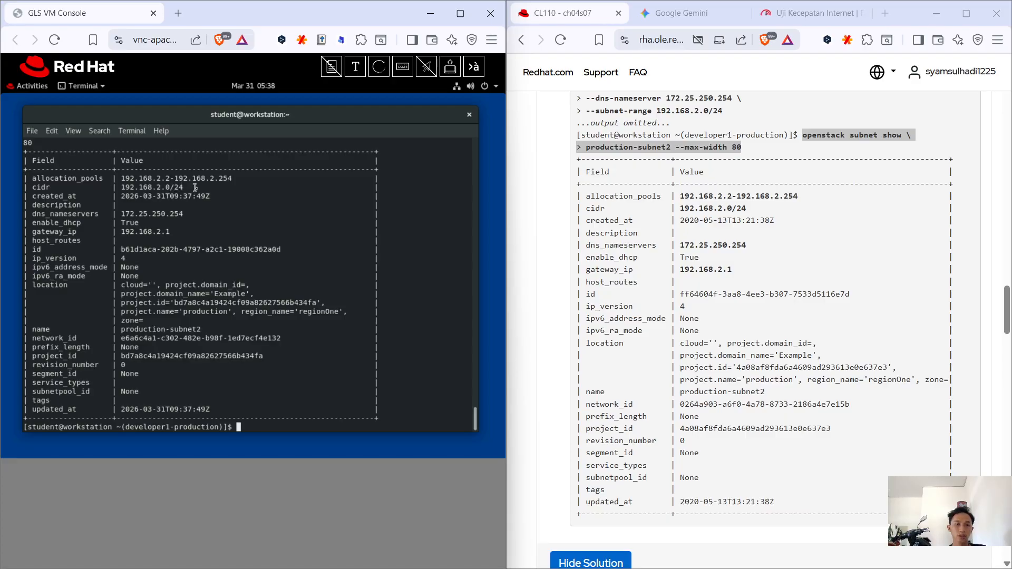
pyautogui.moveTo(195, 188); pyautogui.dragTo(137, 187)
pyautogui.click(165, 187)
pyautogui.scroll(3, 844, 327)
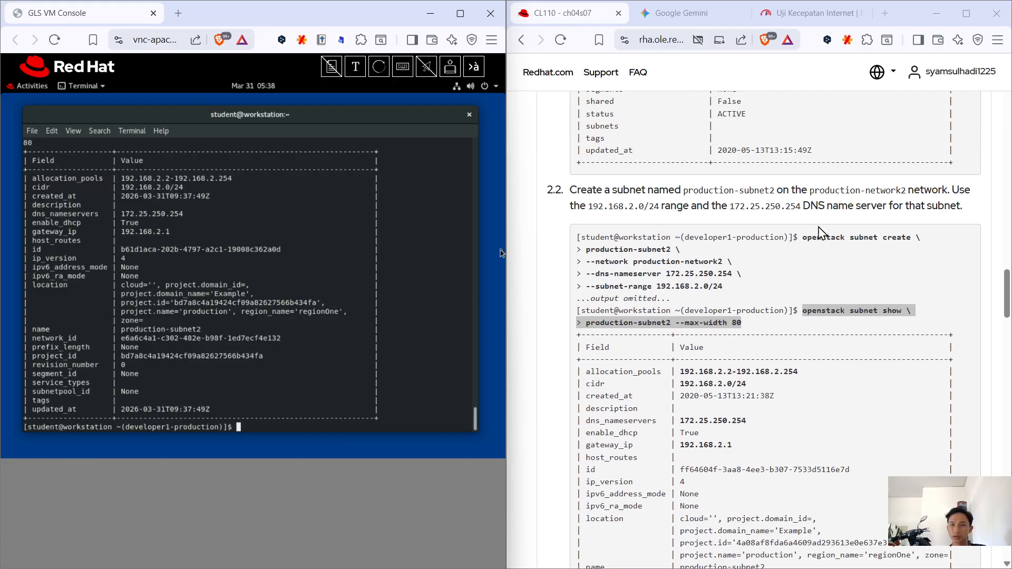
pyautogui.scroll(-5, 796, 228)
pyautogui.scroll(5, 785, 233)
pyautogui.scroll(-2, 801, 235)
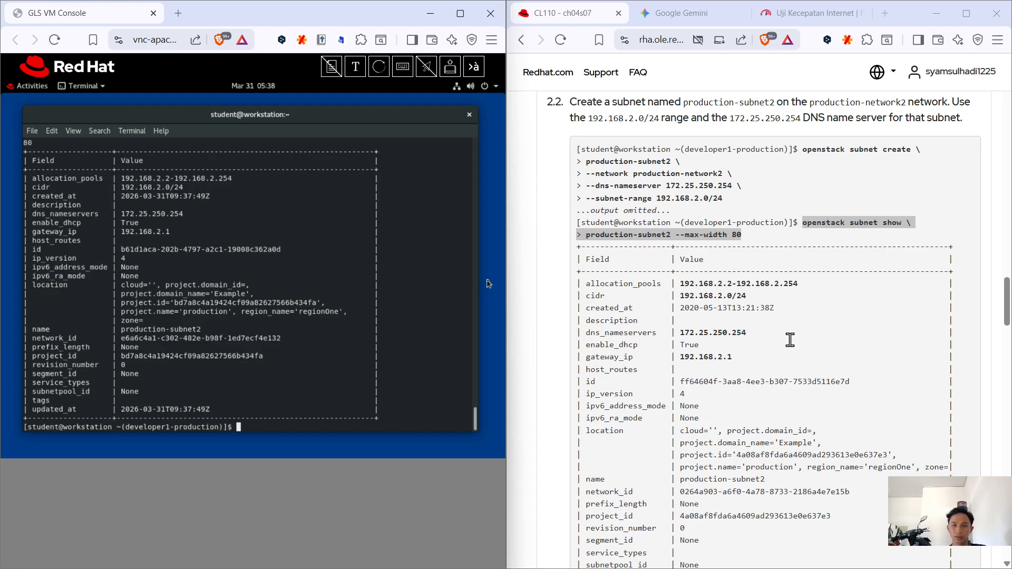
pyautogui.moveTo(183, 215); pyautogui.dragTo(118, 215)
pyautogui.click(146, 224)
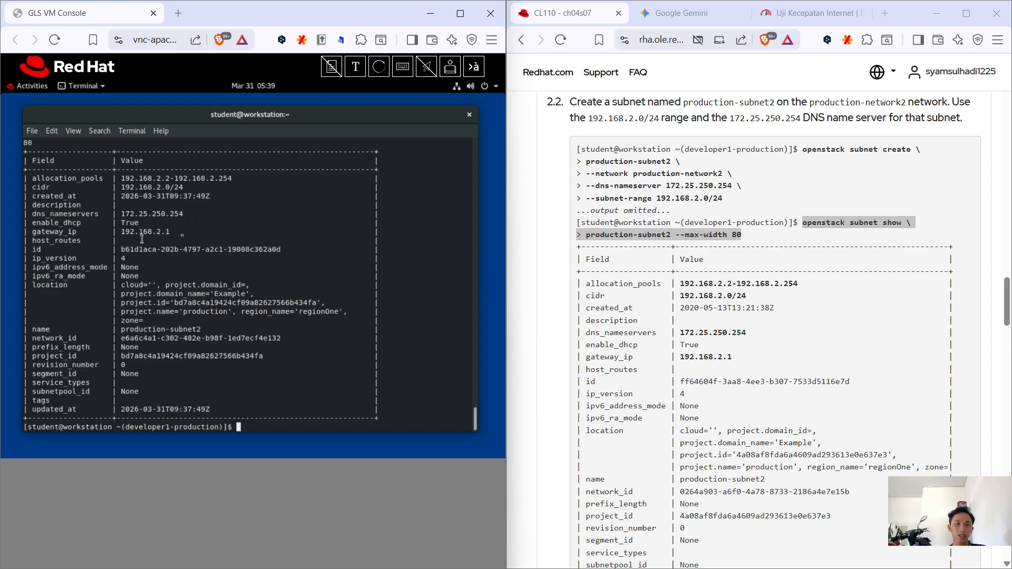
pyautogui.moveTo(191, 233); pyautogui.dragTo(130, 232)
pyautogui.click(181, 237)
pyautogui.moveTo(121, 177); pyautogui.dragTo(173, 180)
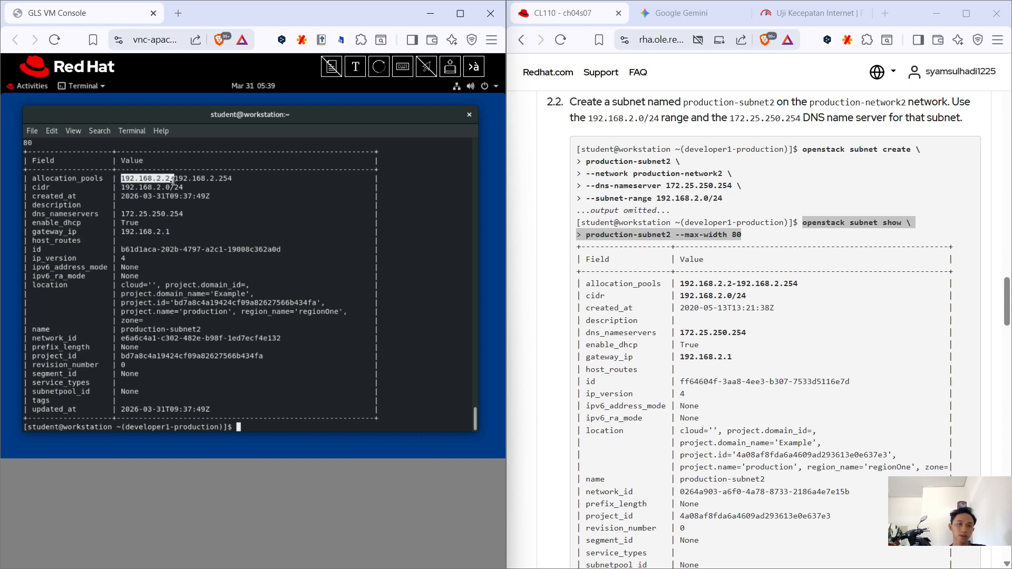
pyautogui.click(171, 189)
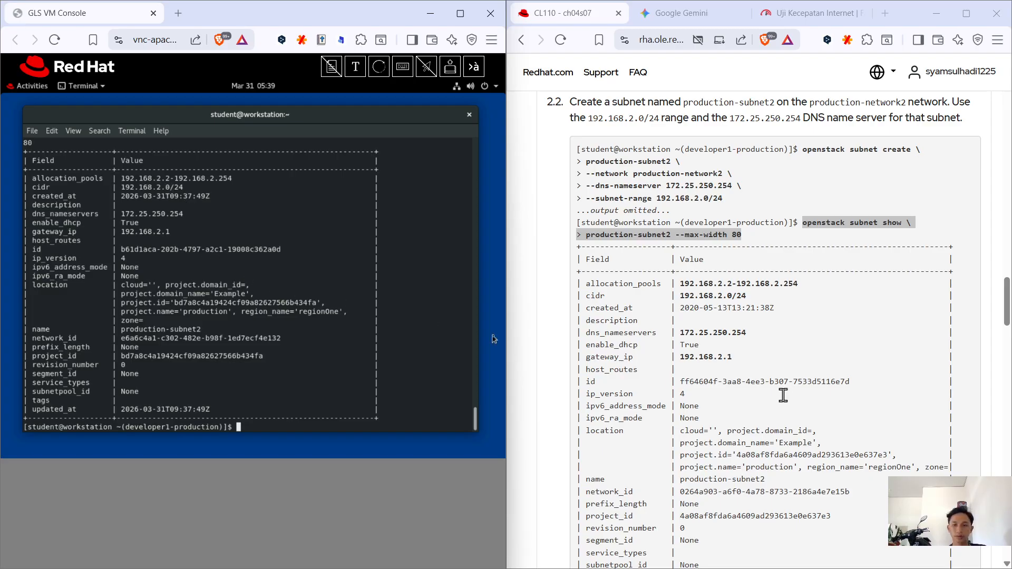
# Enable the console clipboard and run source ~/operator1-production-rc in the terminal.
pyautogui.scroll(-8, 787, 395)
pyautogui.scroll(-2, 786, 396)
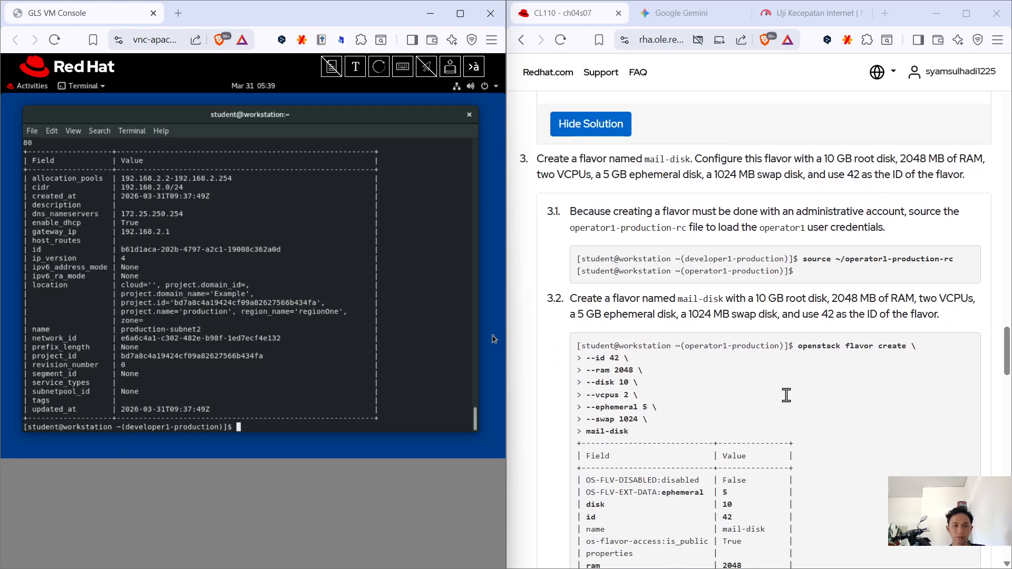
pyautogui.scroll(2, 615, 314)
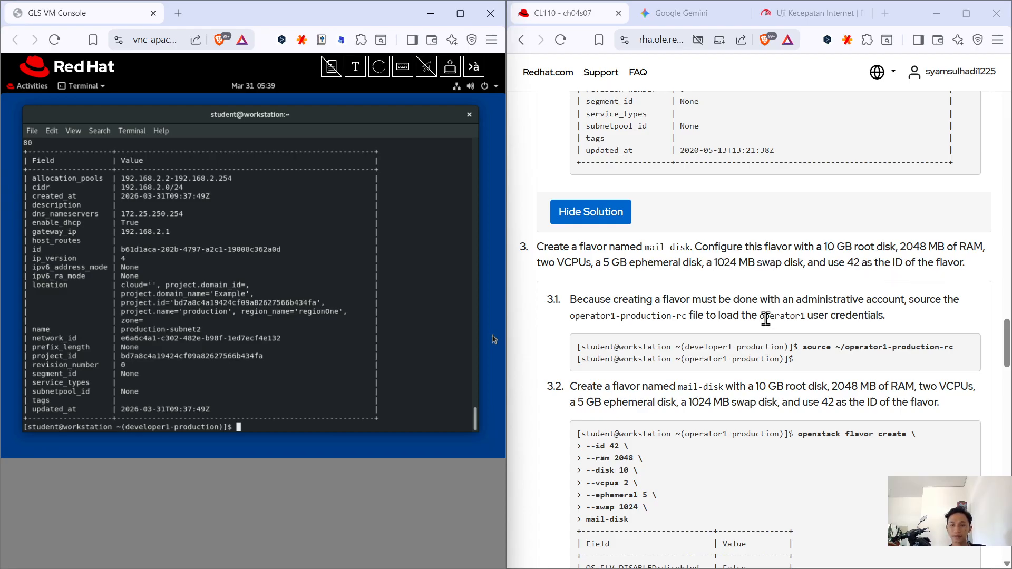
pyautogui.scroll(-2, 767, 319)
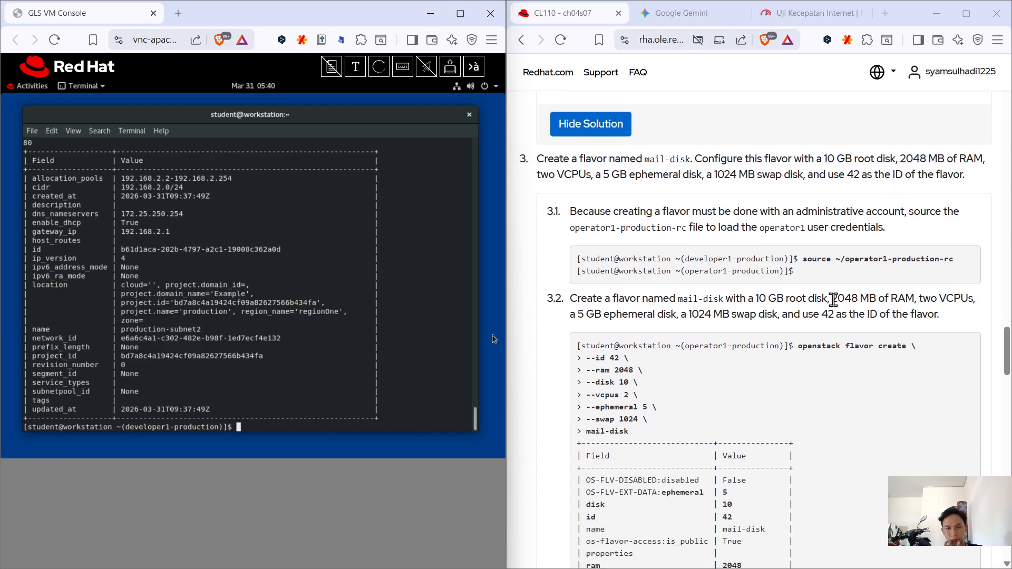
pyautogui.scroll(-2, 833, 300)
pyautogui.scroll(4, 720, 336)
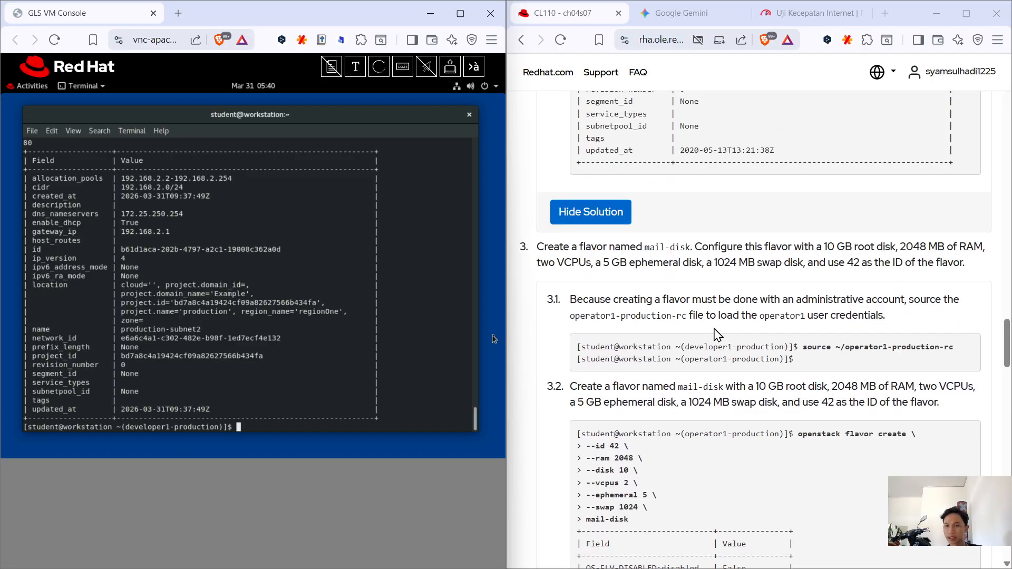
pyautogui.scroll(-2, 835, 285)
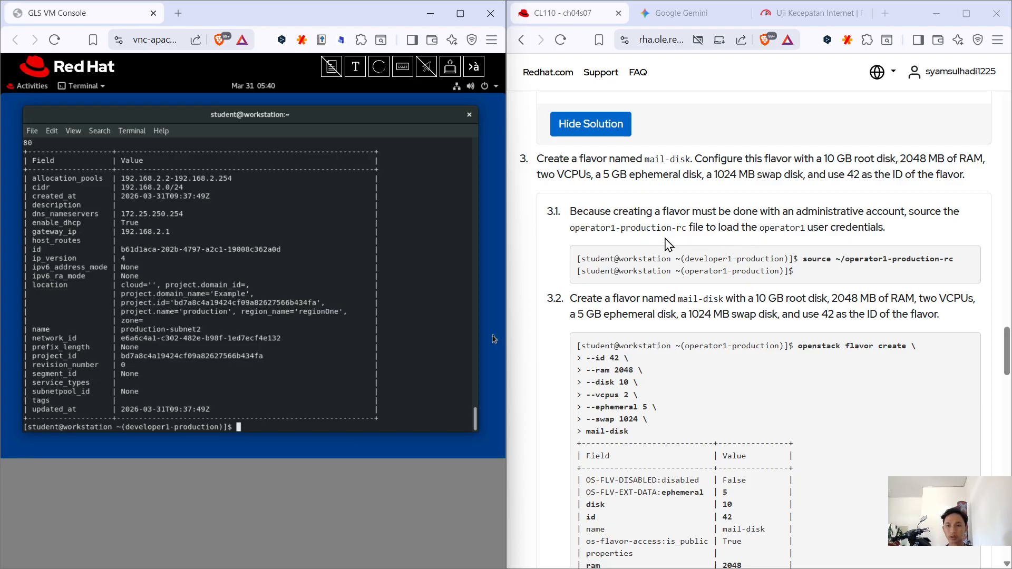
pyautogui.moveTo(964, 261); pyautogui.dragTo(806, 260)
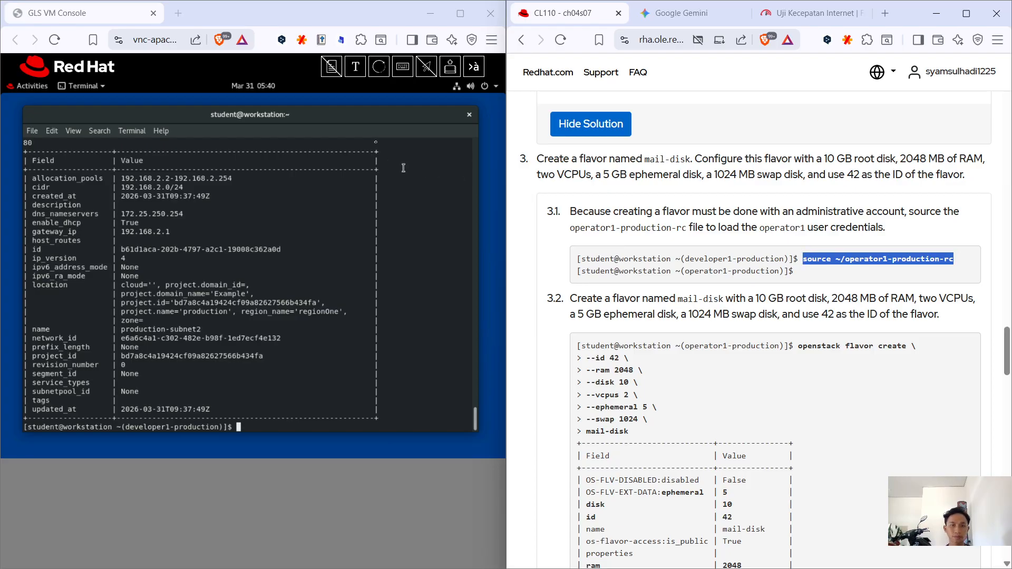
pyautogui.click(384, 372)
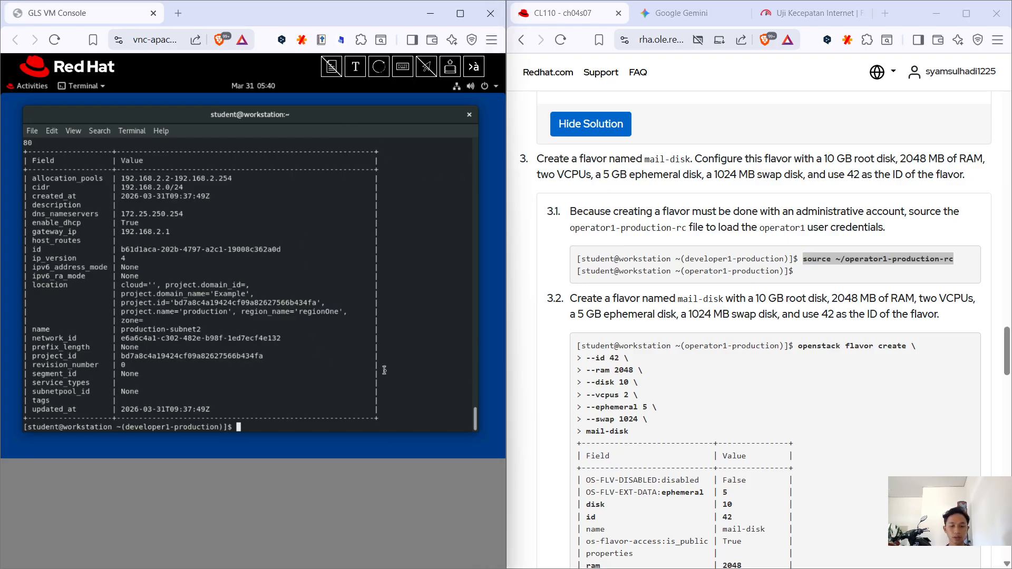
pyautogui.click(328, 68)
pyautogui.write('source ~/operator1-production-rc')
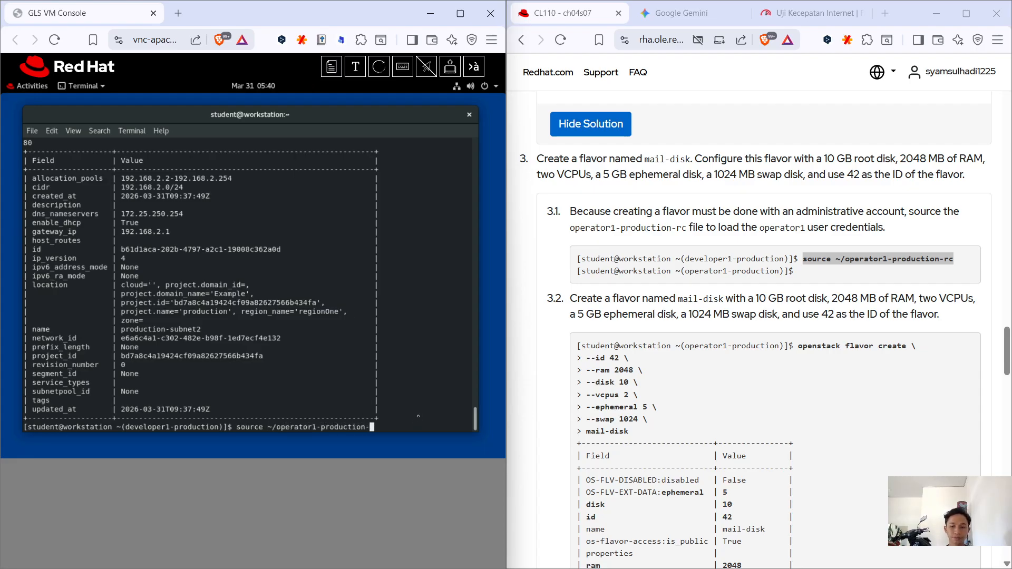
pyautogui.press('Return')
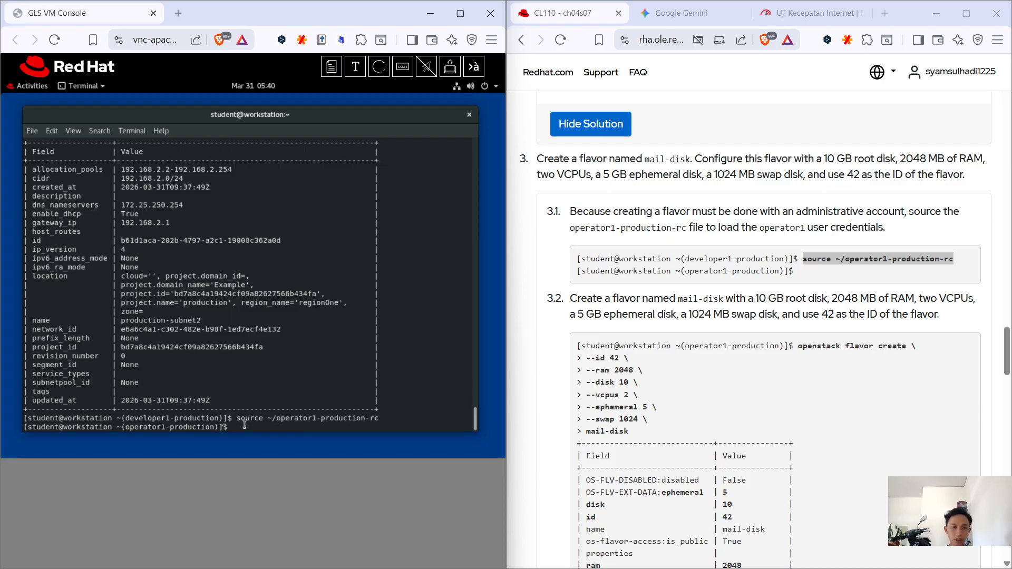
# Confirm the operator1-production prompt and copy the guide's mail-disk flavor create command.
pyautogui.moveTo(244, 425); pyautogui.dragTo(121, 419)
pyautogui.click(773, 365)
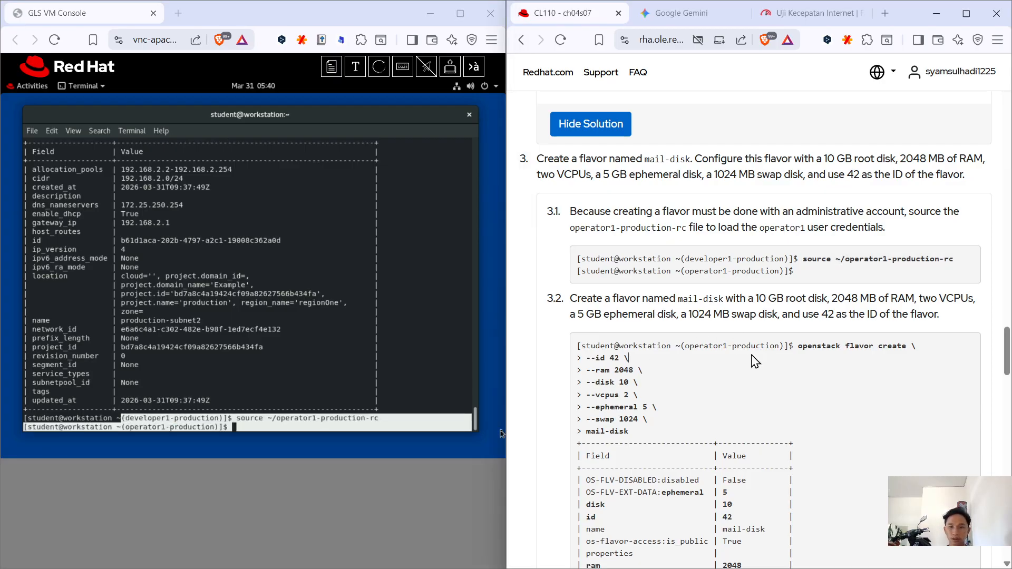
pyautogui.click(359, 364)
pyautogui.scroll(-2, 781, 363)
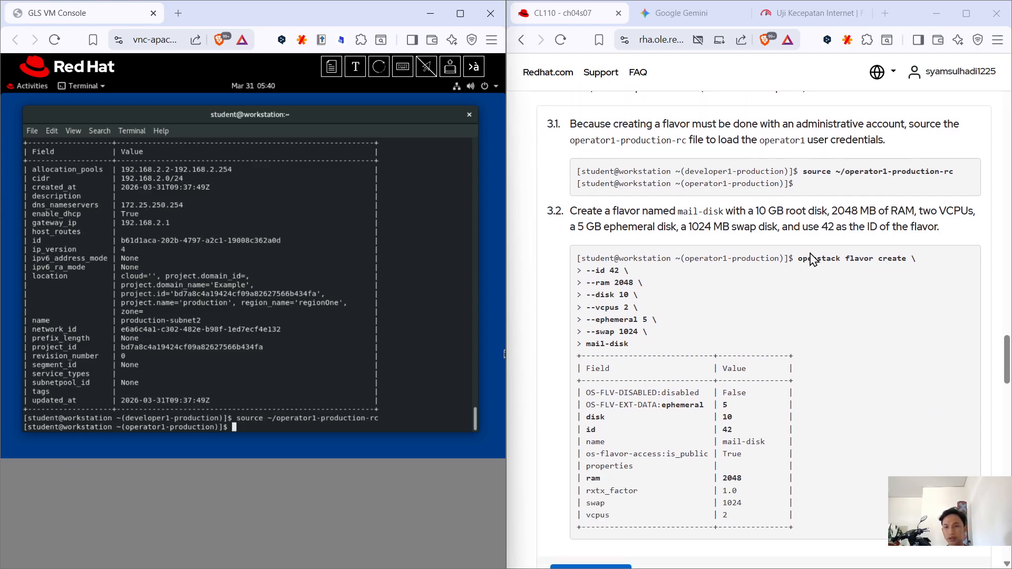
pyautogui.moveTo(800, 258); pyautogui.dragTo(778, 349)
pyautogui.hotkey('ctrl', 'c')
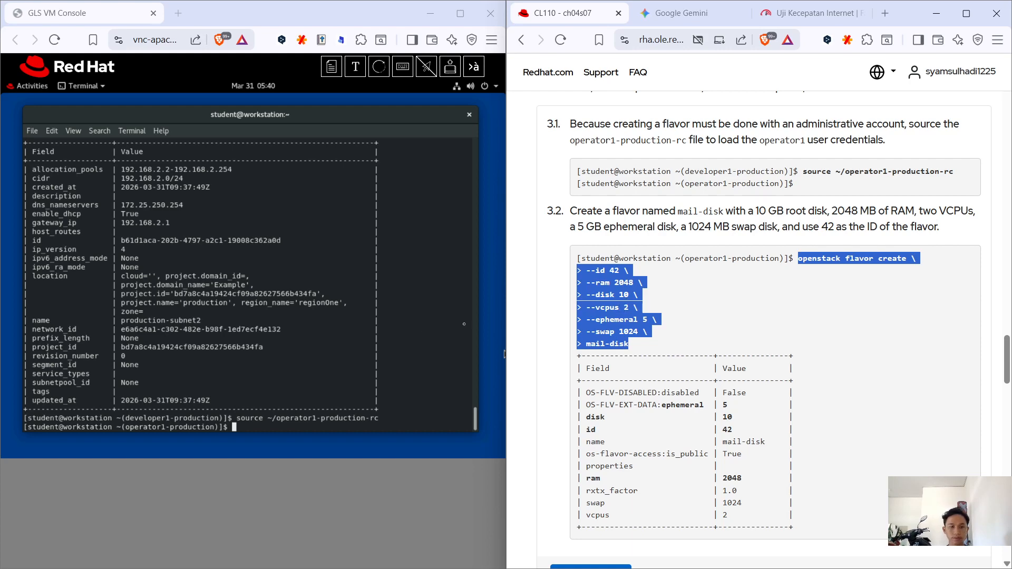
pyautogui.click(318, 428)
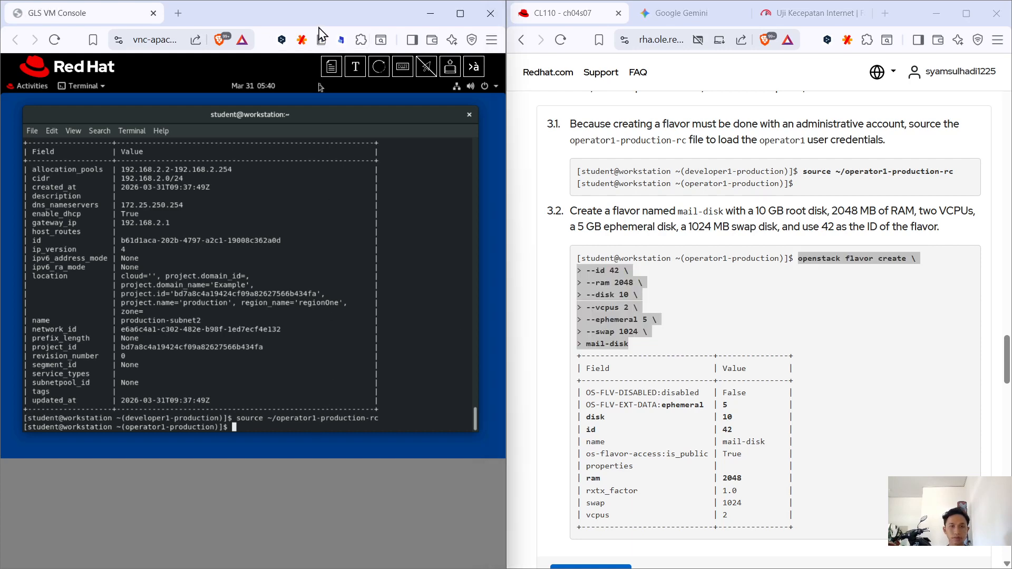
# Paste the mail-disk flavor create command into Send Text, join its lines and send it.
pyautogui.click(356, 67)
pyautogui.click(166, 135)
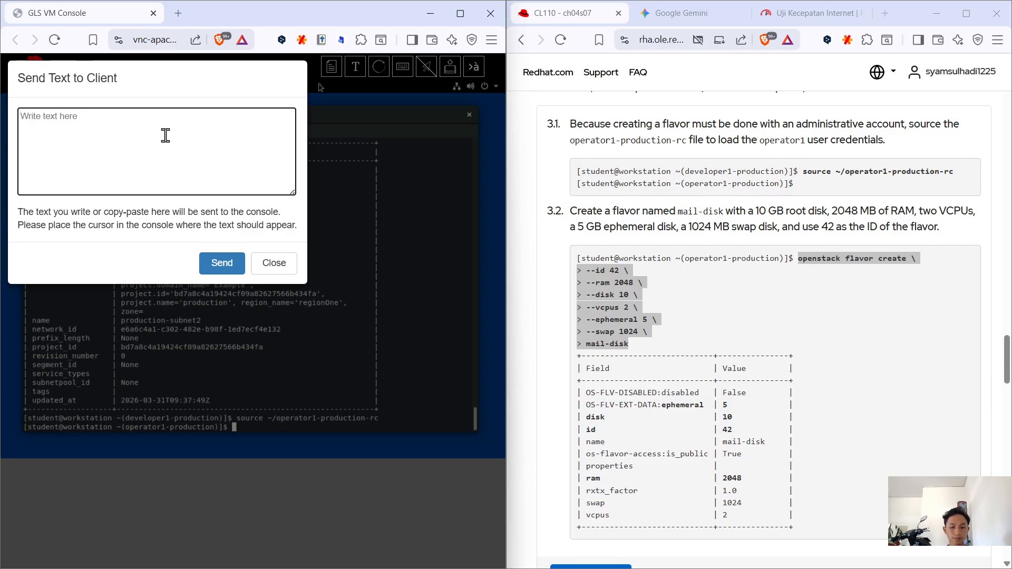
pyautogui.hotkey('ctrl', 'v')
pyautogui.click(28, 189)
pyautogui.press('BackSpace')
pyautogui.press('BackSpace')
pyautogui.press('BackSpace')
pyautogui.press('BackSpace')
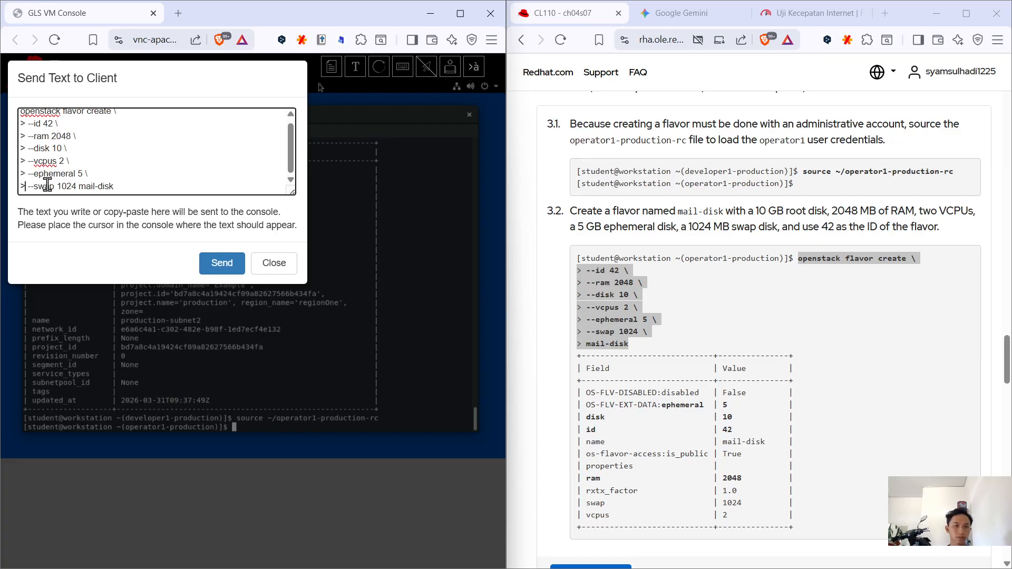
pyautogui.press('BackSpace')
pyautogui.press('BackSpace')
pyautogui.press('BackSpace')
pyautogui.press('BackSpace')
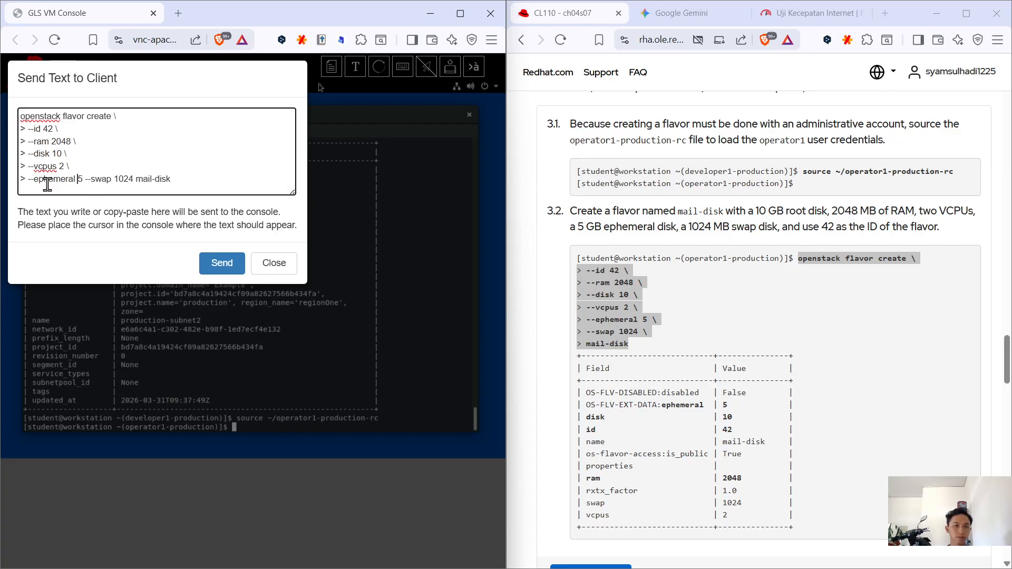
pyautogui.press('BackSpace')
pyautogui.press('BackSpace')
pyautogui.press('BackSpace')
pyautogui.press('BackSpace')
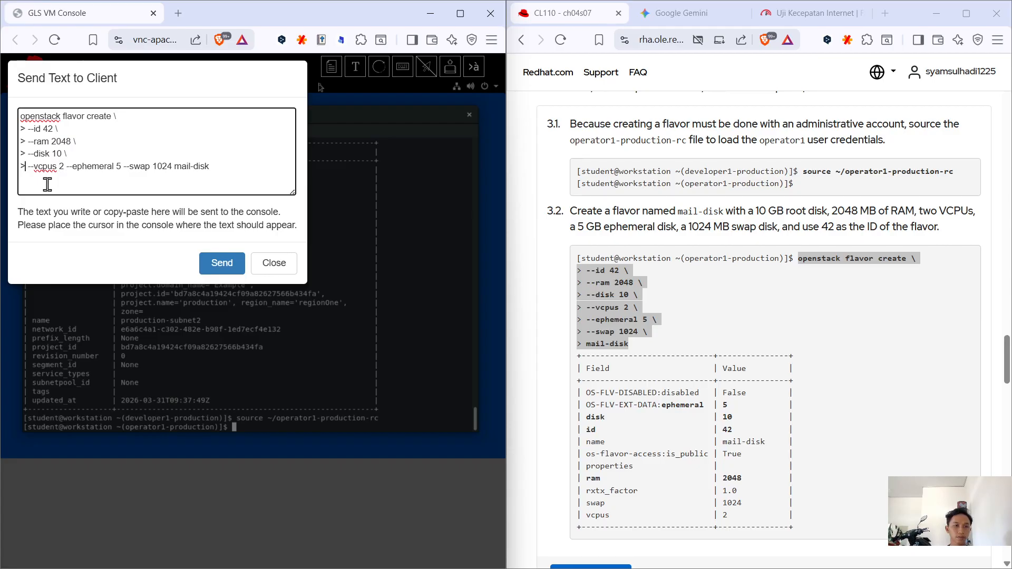
pyautogui.press('BackSpace')
pyautogui.press('BackSpace')
pyautogui.press('BackSpace')
pyautogui.press('BackSpace')
pyautogui.press('BackSpace')
pyautogui.press('BackSpace')
pyautogui.press('BackSpace')
pyautogui.press('BackSpace')
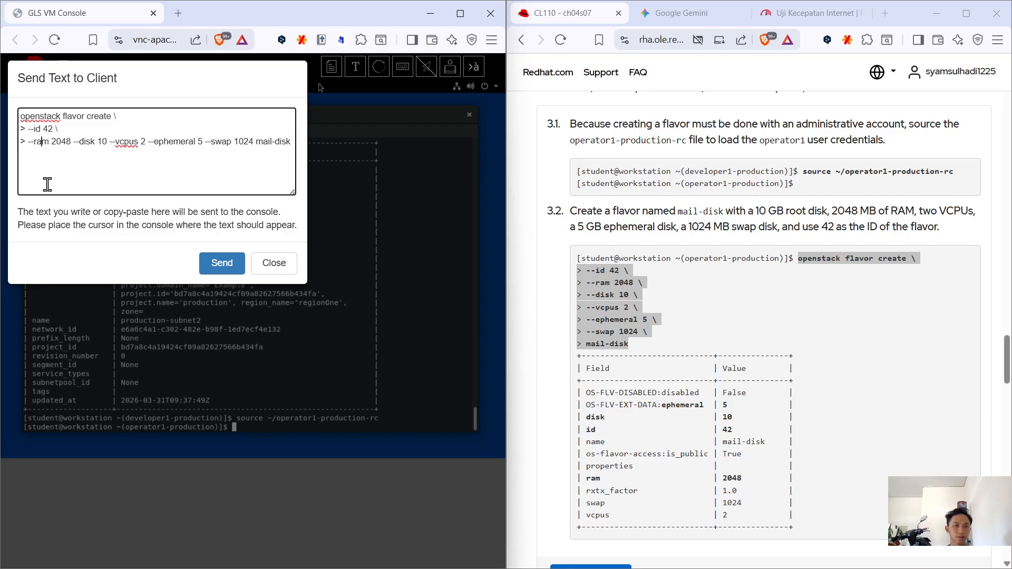
pyautogui.press('BackSpace')
pyautogui.press('BackSpace')
pyautogui.press('BackSpace')
pyautogui.press('BackSpace')
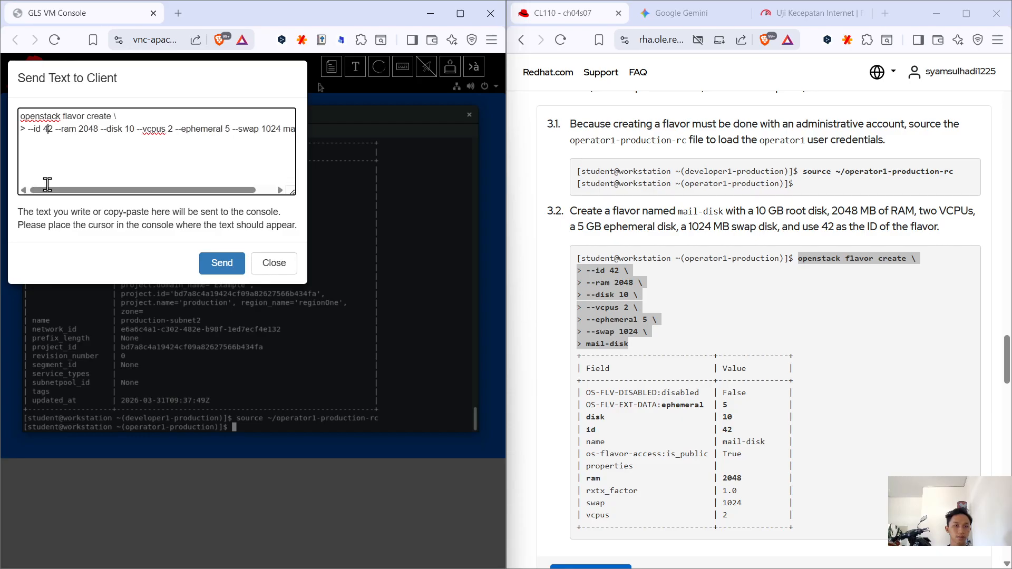
pyautogui.press('BackSpace')
pyautogui.press('BackSpace')
pyautogui.press('BackSpace')
pyautogui.press('BackSpace')
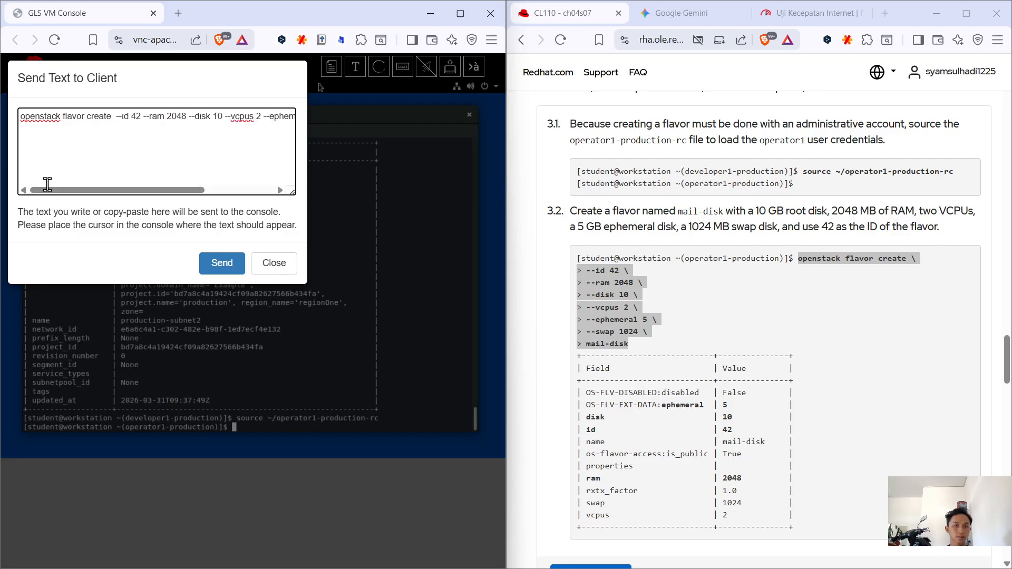
pyautogui.click(221, 263)
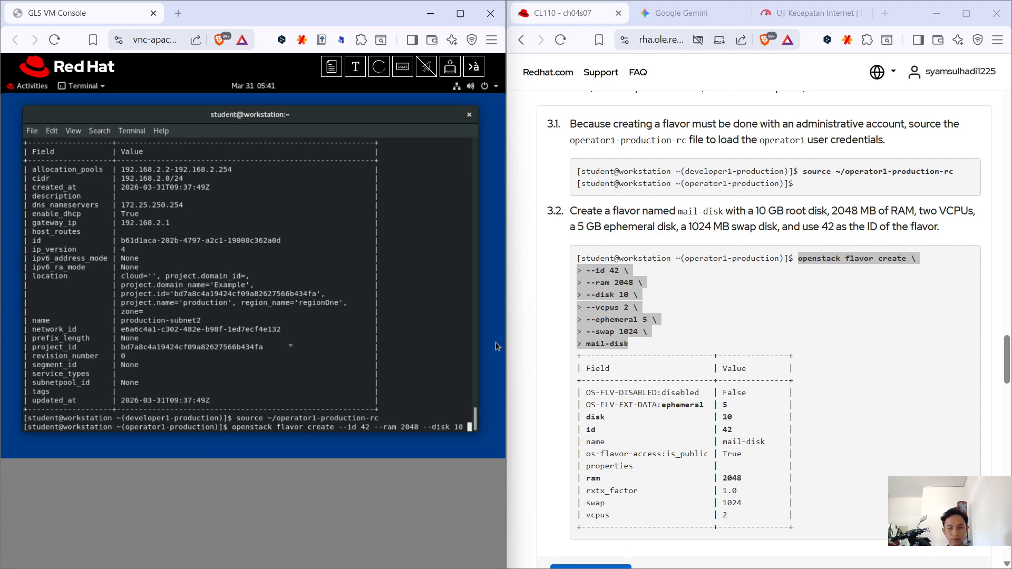
# Check the lab machines' status on the Lab Environment tab.
pyautogui.scroll(-5, 734, 424)
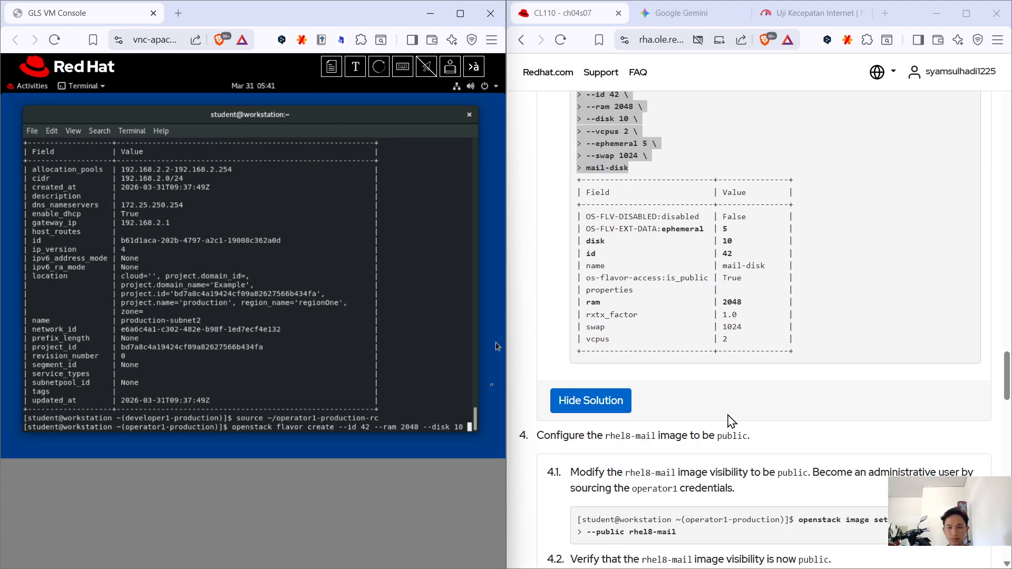
pyautogui.scroll(2, 754, 431)
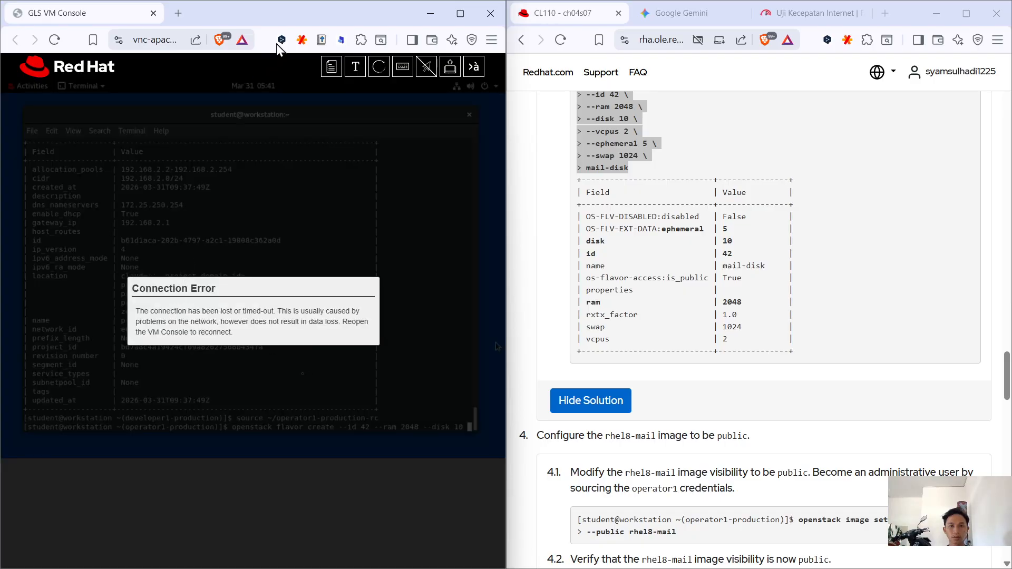
pyautogui.moveTo(360, 544)
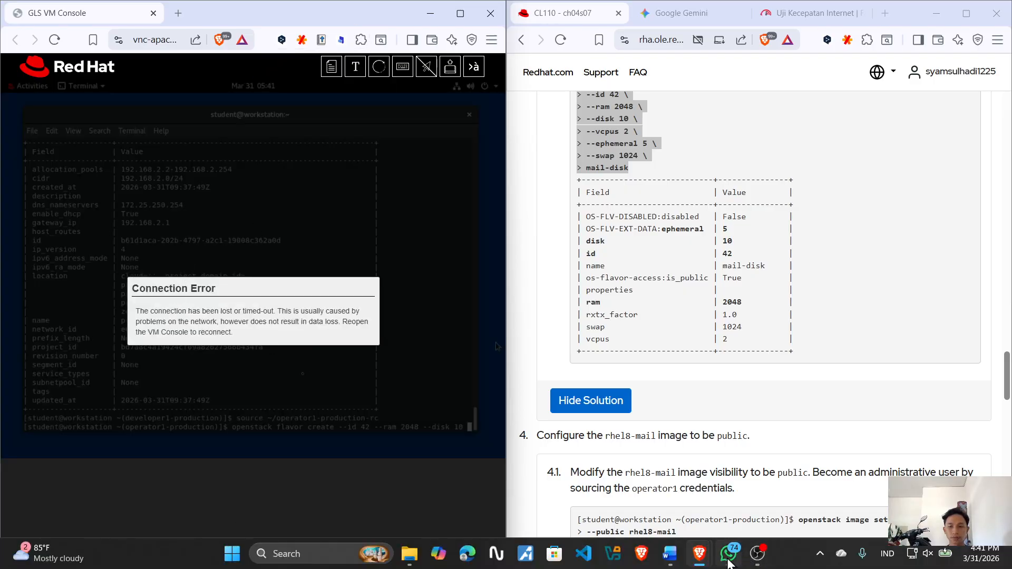
pyautogui.moveTo(700, 559)
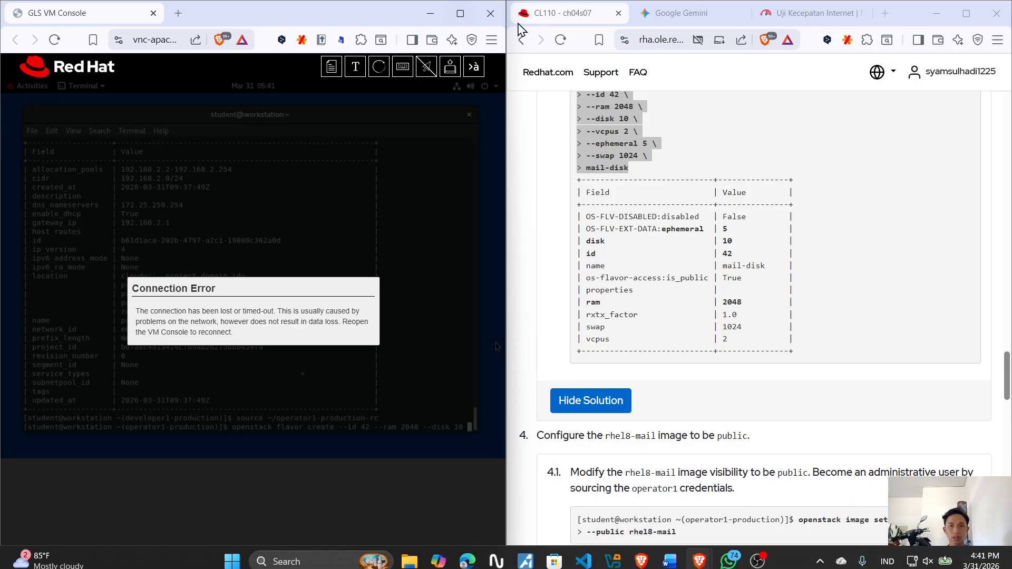
pyautogui.scroll(1, 739, 202)
pyautogui.scroll(20, 738, 202)
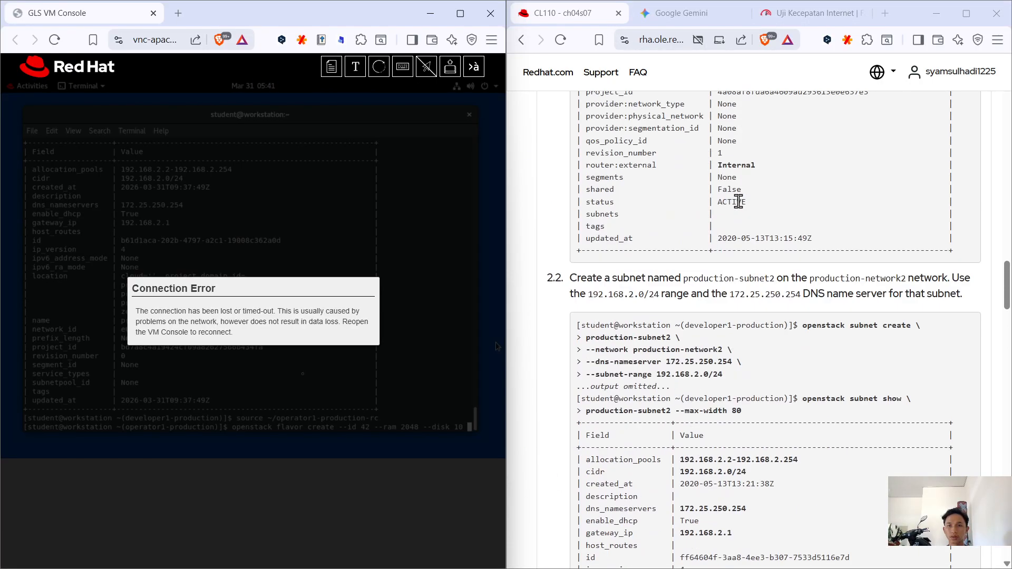
pyautogui.click(735, 289)
# Return to the Course tab and reload the VM console to reconnect.
pyautogui.scroll(-10, 802, 337)
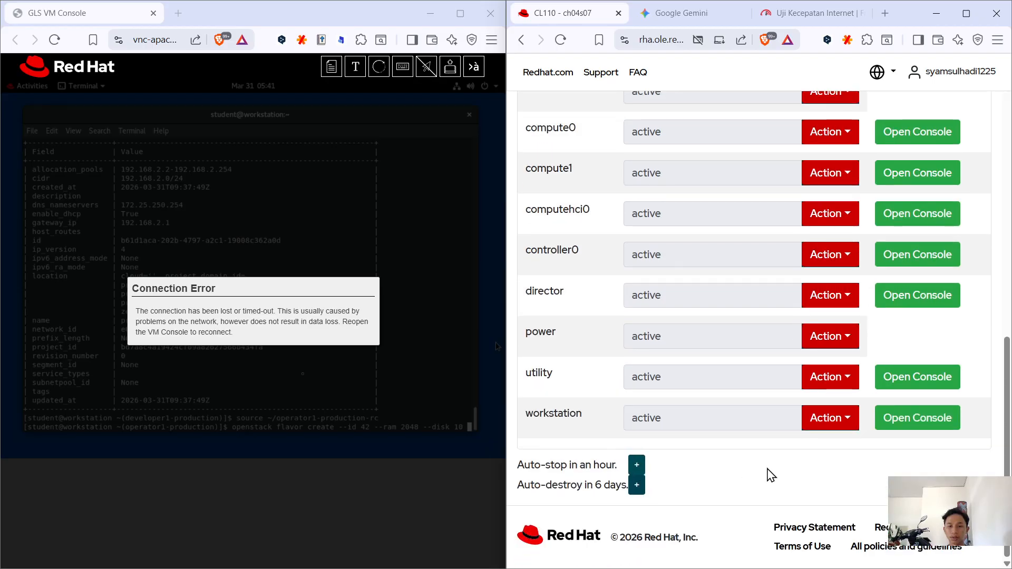
pyautogui.scroll(15, 774, 476)
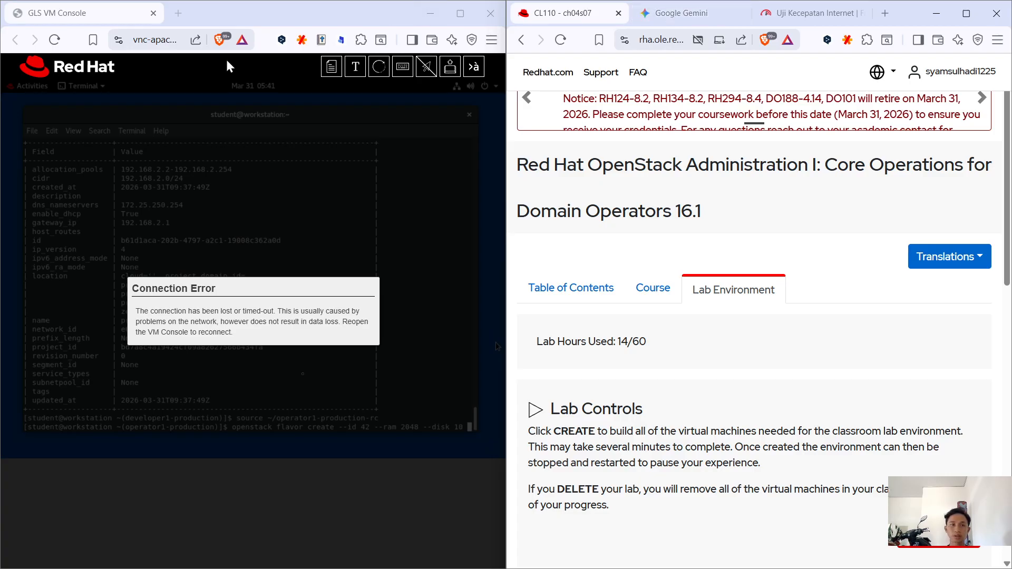
pyautogui.click(653, 289)
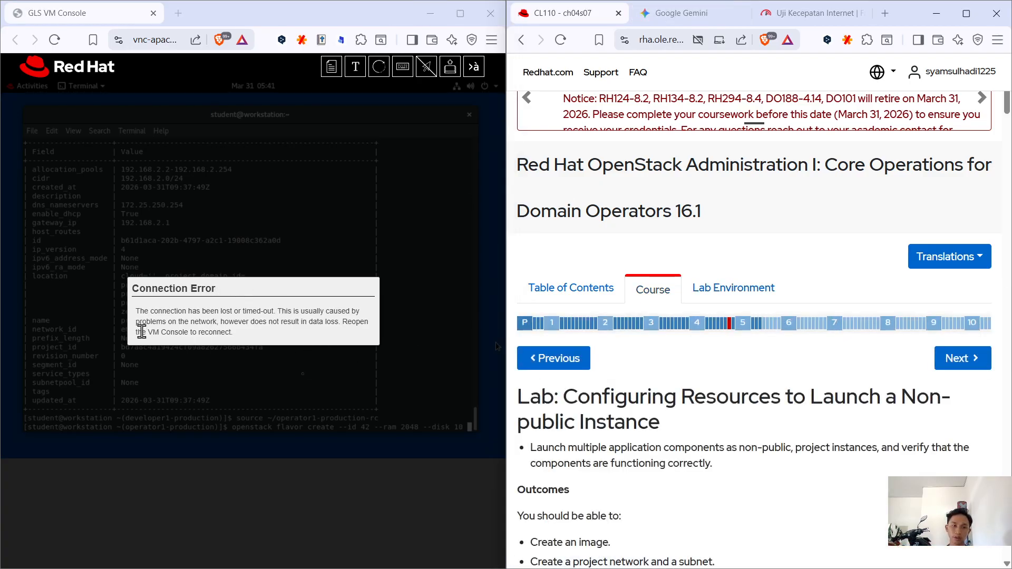
pyautogui.click(397, 332)
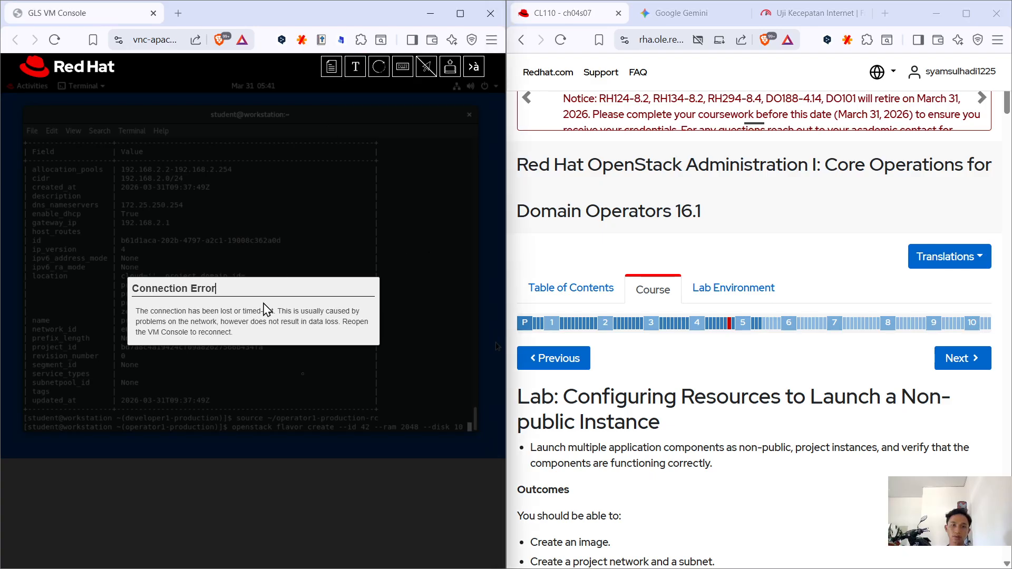
pyautogui.click(54, 39)
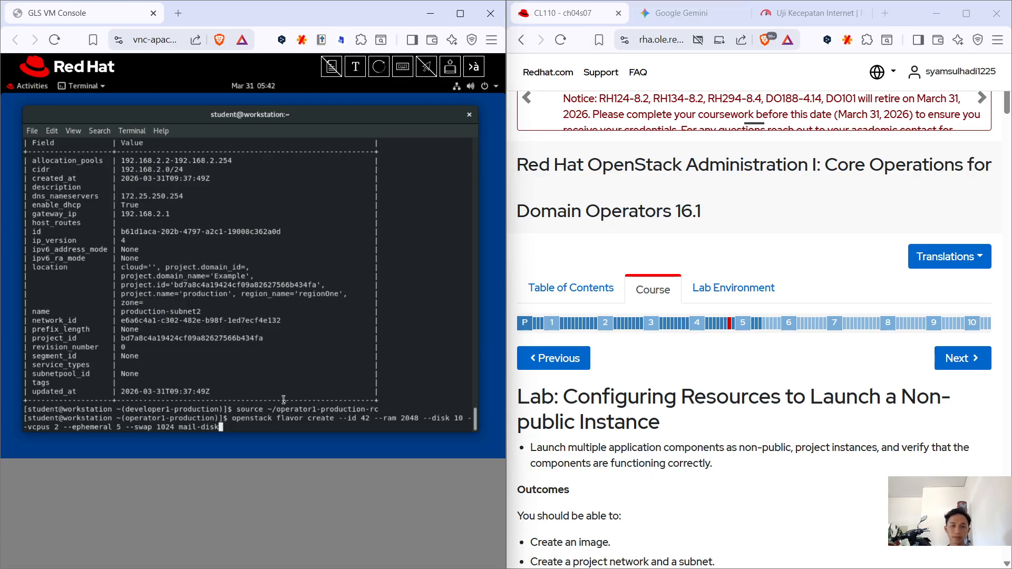
# Create mail-disk with ID 42, 2048 MB RAM, 10 GB disk, 5 GB ephemeral, 1024 swap, 2 vCPUs.
pyautogui.press('Return')
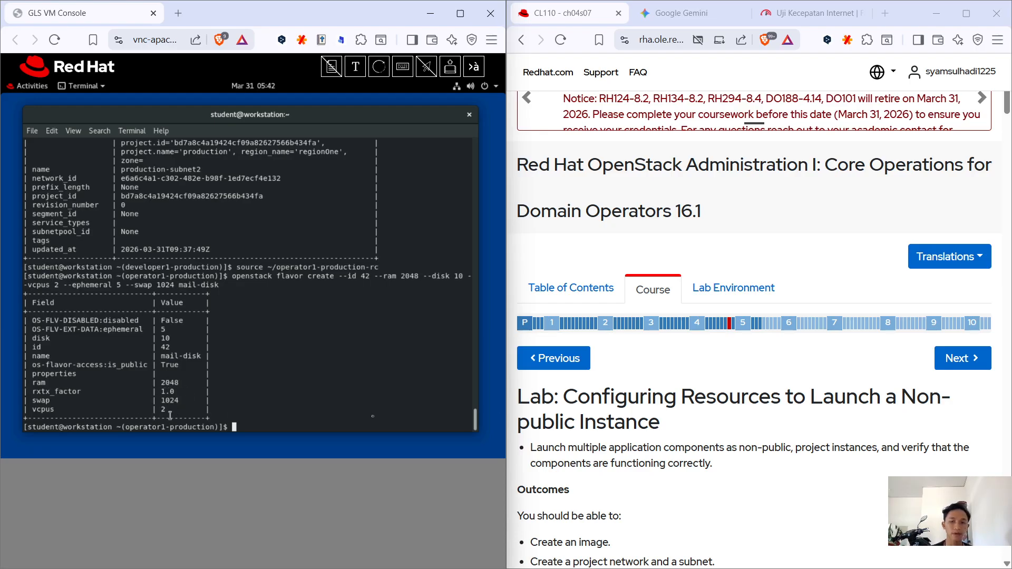
# Scroll the guide to step 4's openstack image set --public rhel8-mail command.
pyautogui.scroll(-15, 692, 421)
pyautogui.scroll(-10, 688, 342)
pyautogui.scroll(4, 688, 341)
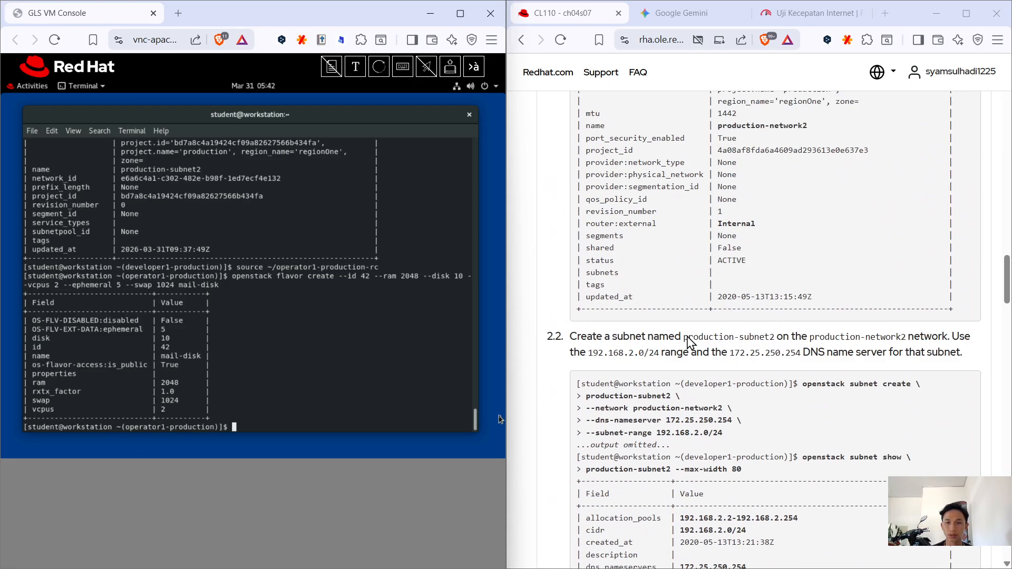
pyautogui.scroll(-12, 688, 342)
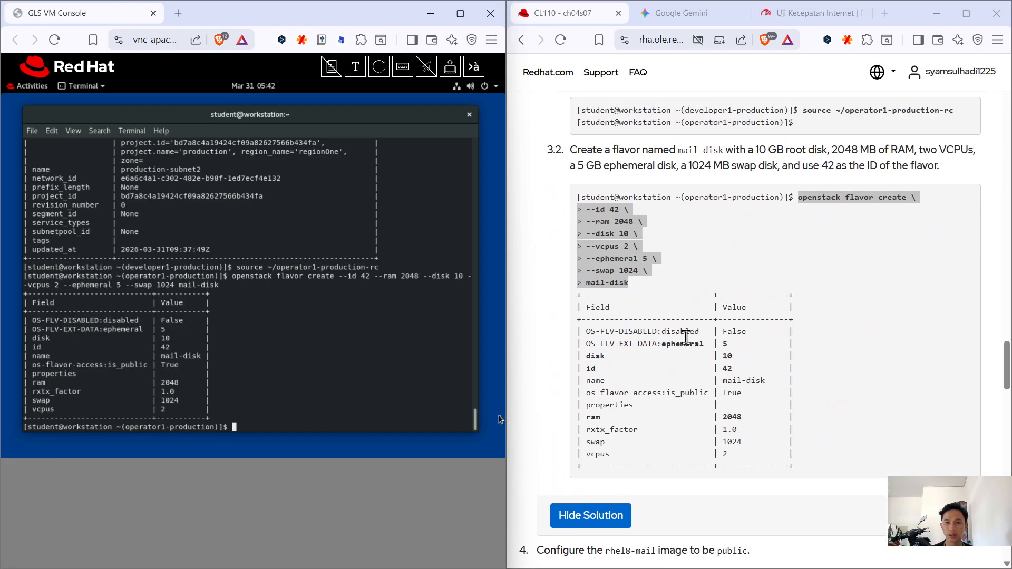
pyautogui.scroll(-5, 796, 376)
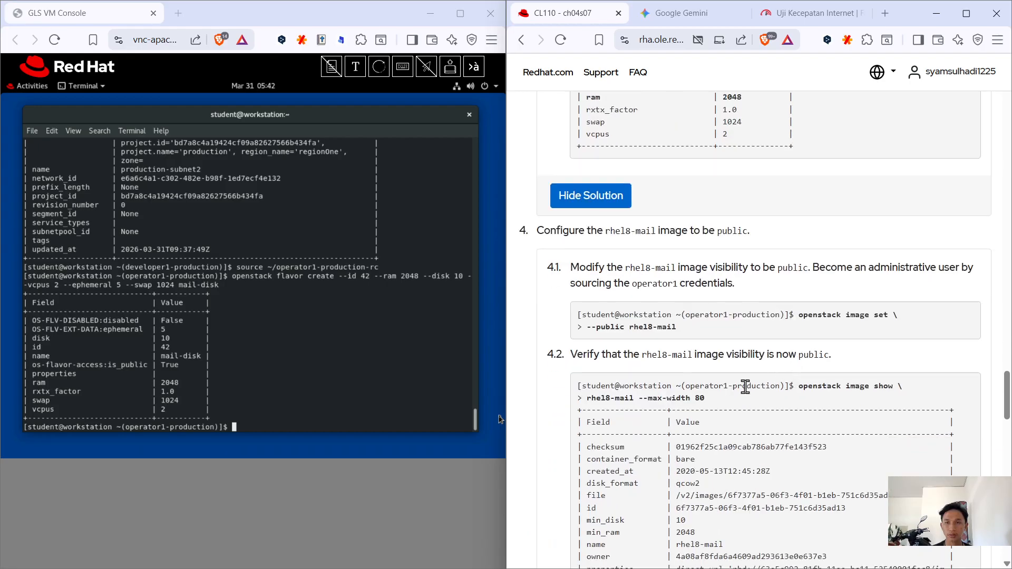
pyautogui.scroll(-2, 667, 391)
pyautogui.scroll(2, 668, 391)
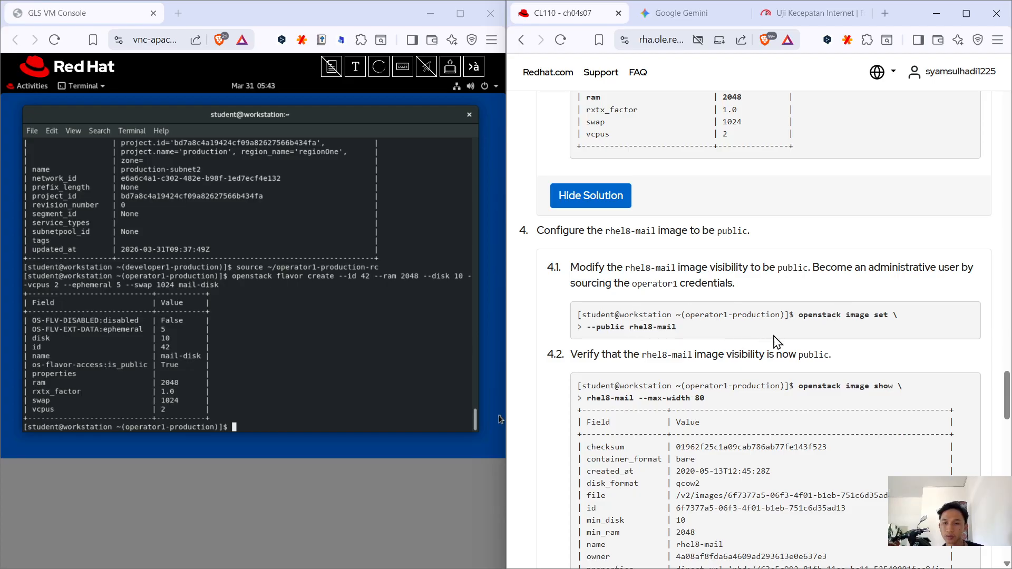
pyautogui.scroll(-2, 875, 354)
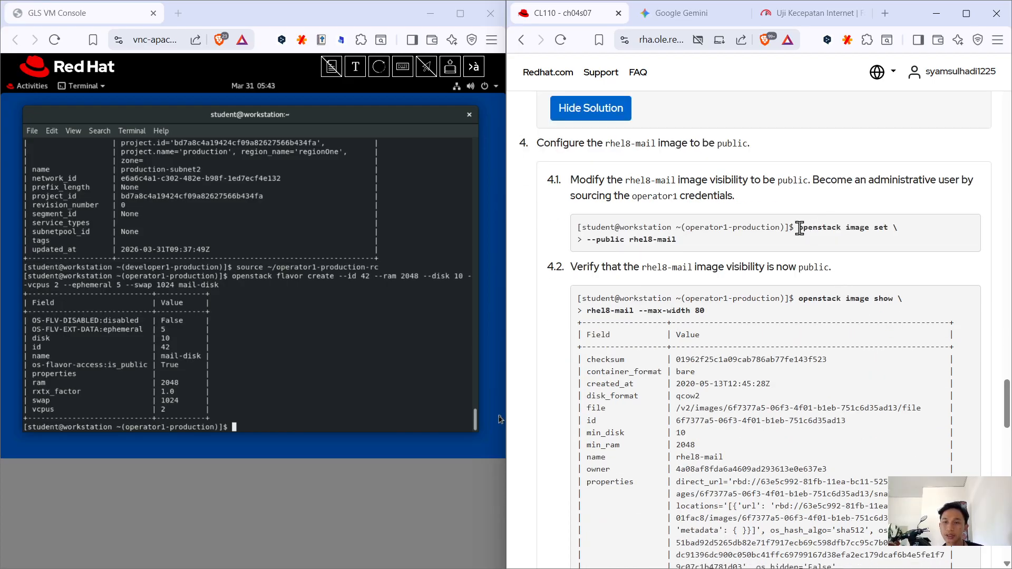
# Send openstack image set --public rhel8-mail to the terminal as one line.
pyautogui.moveTo(798, 227); pyautogui.dragTo(825, 246)
pyautogui.hotkey('ctrl', 'c')
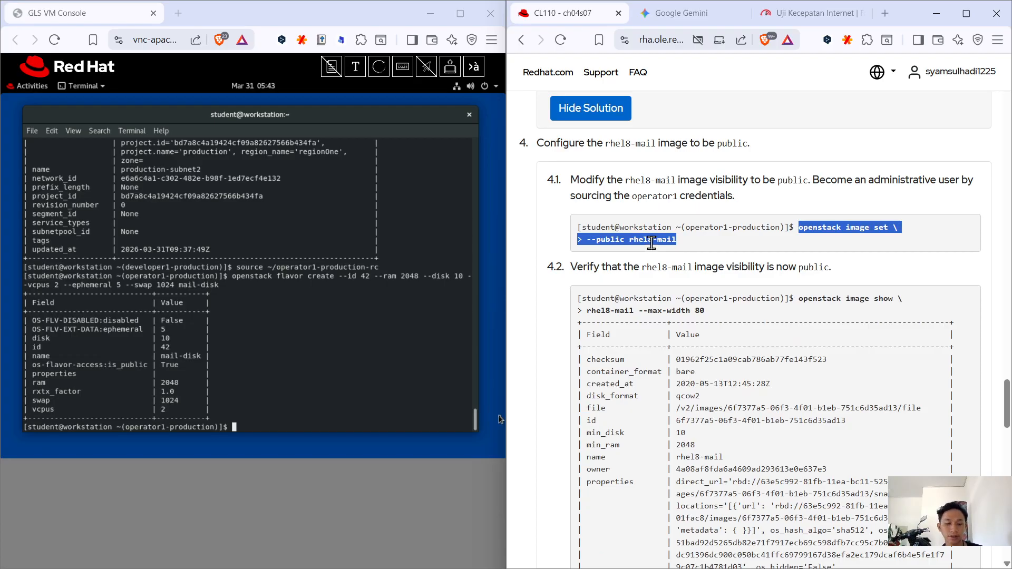
pyautogui.click(349, 72)
pyautogui.click(348, 68)
pyautogui.hotkey('ctrl', 'v')
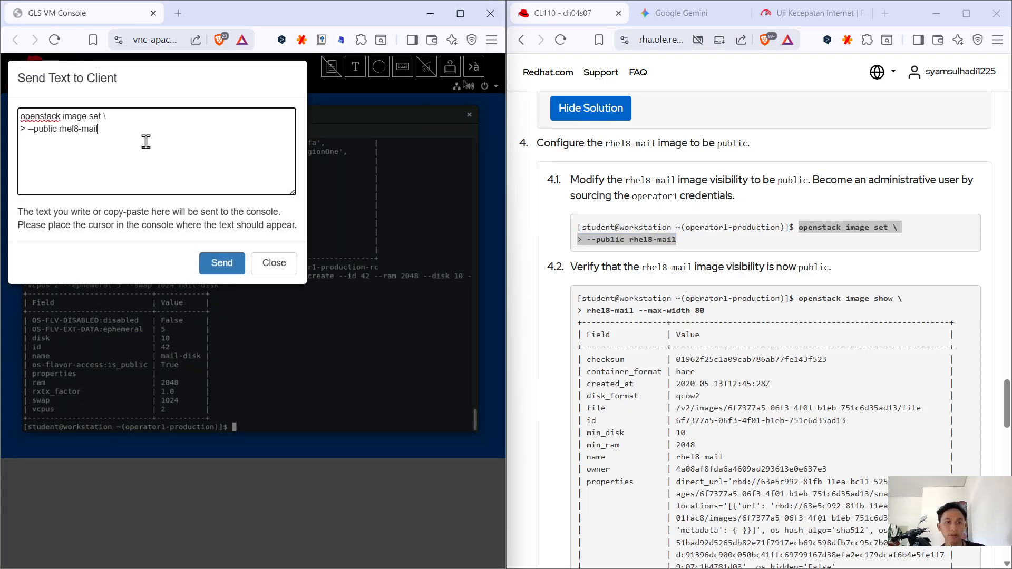
pyautogui.click(22, 129)
pyautogui.press('Delete')
pyautogui.press('BackSpace')
pyautogui.press('BackSpace')
pyautogui.press('BackSpace')
pyautogui.press('Return')
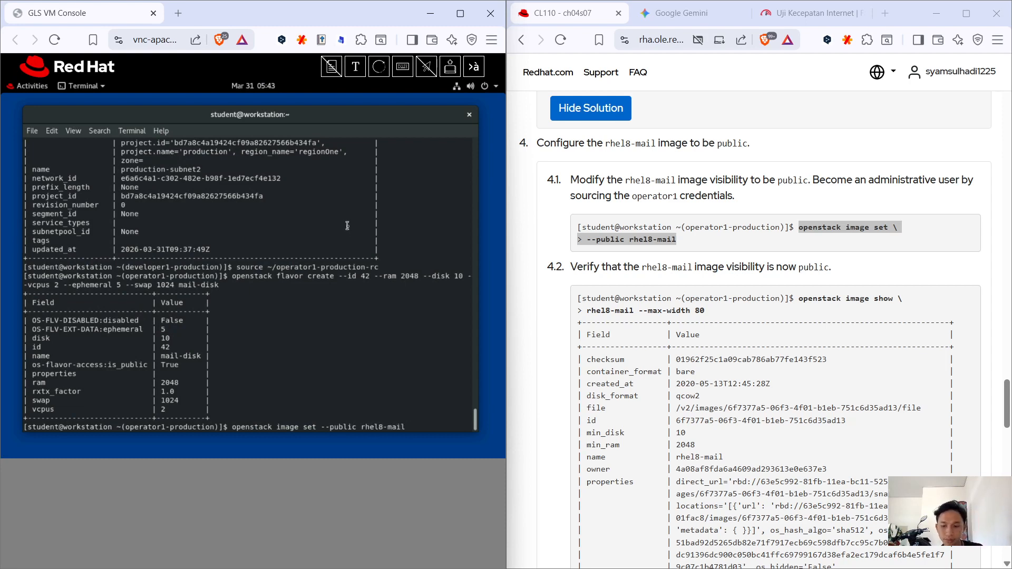
# Run the command making rhel8-mail public and select the guide's image show command.
pyautogui.press('Return')
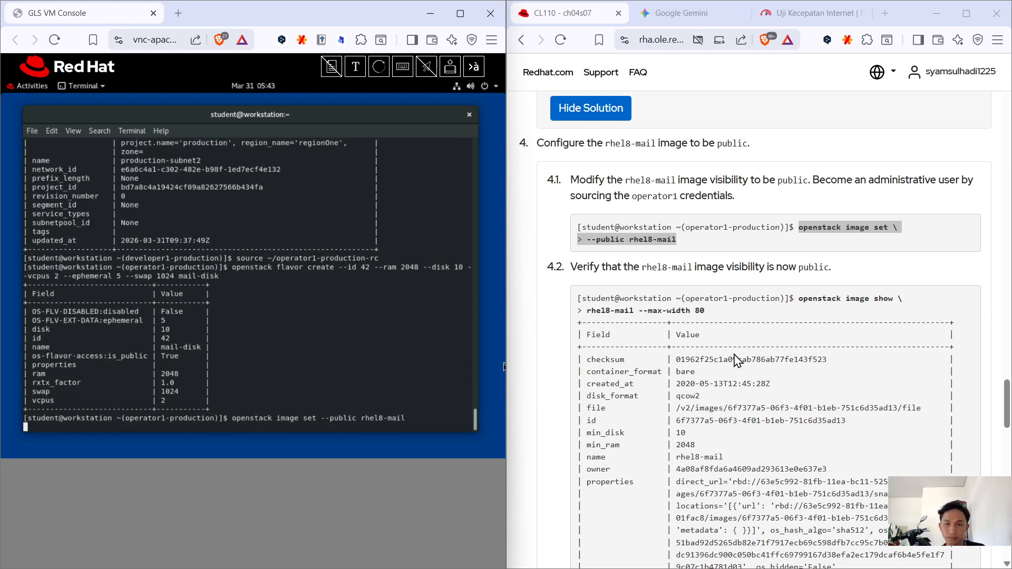
pyautogui.scroll(-2, 736, 361)
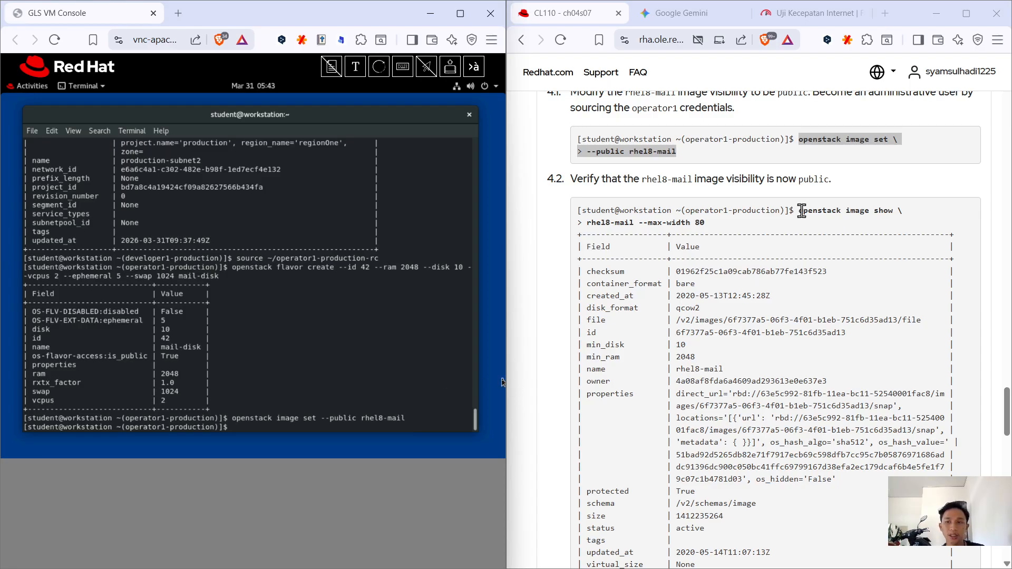
pyautogui.moveTo(800, 214); pyautogui.dragTo(824, 212)
pyautogui.hotkey('ctrl', 'c')
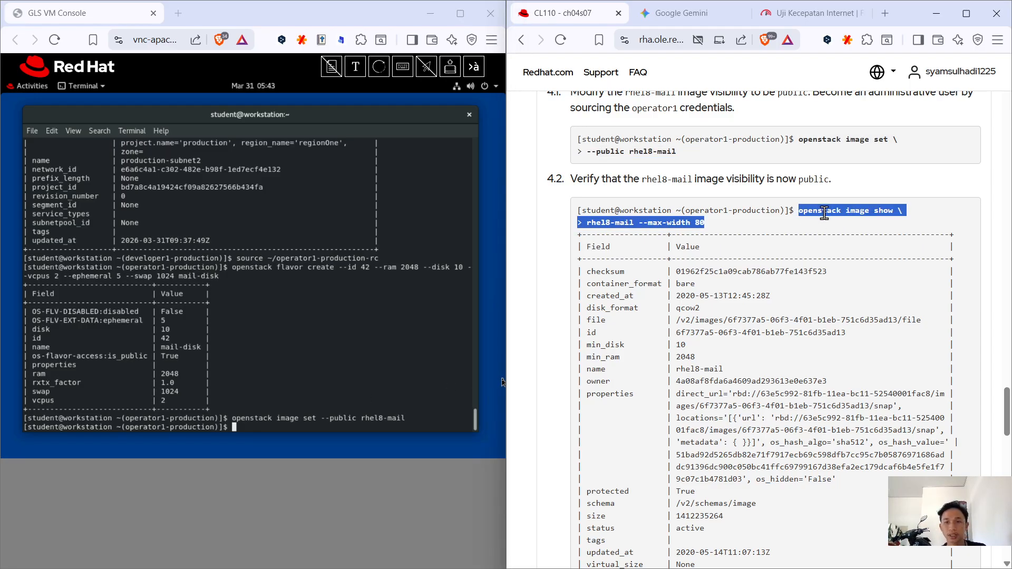
# Send openstack image show rhel8-mail as one line to confirm visibility public.
pyautogui.click(356, 74)
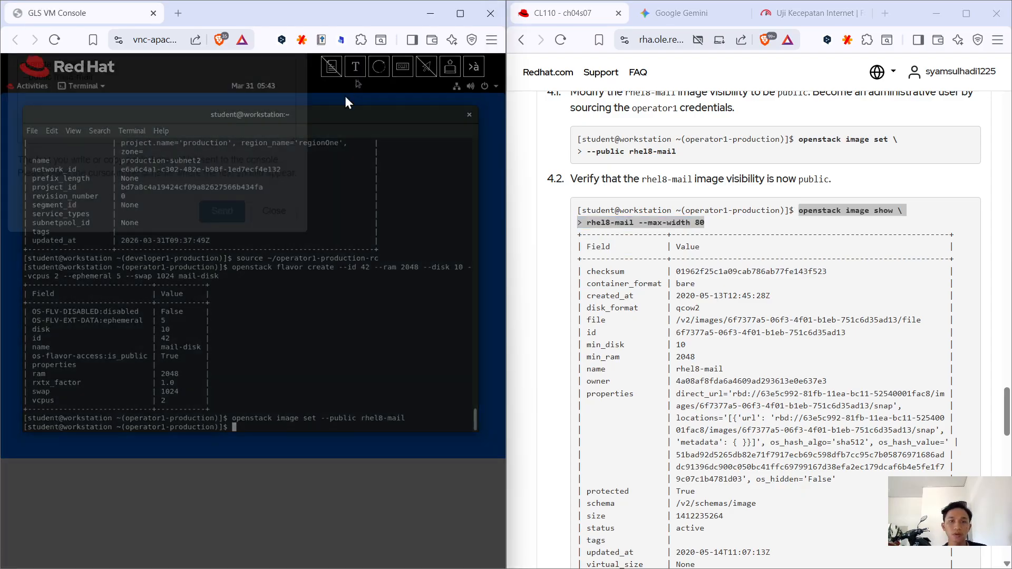
pyautogui.hotkey('ctrl', 'v')
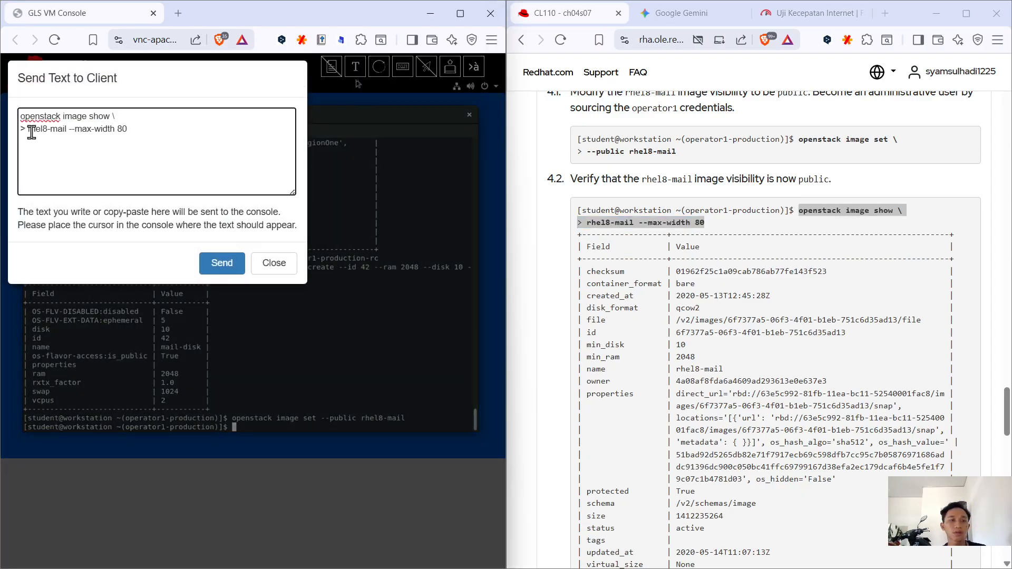
pyautogui.press('Home')
pyautogui.press('Delete')
pyautogui.press('BackSpace')
pyautogui.press('BackSpace')
pyautogui.press('BackSpace')
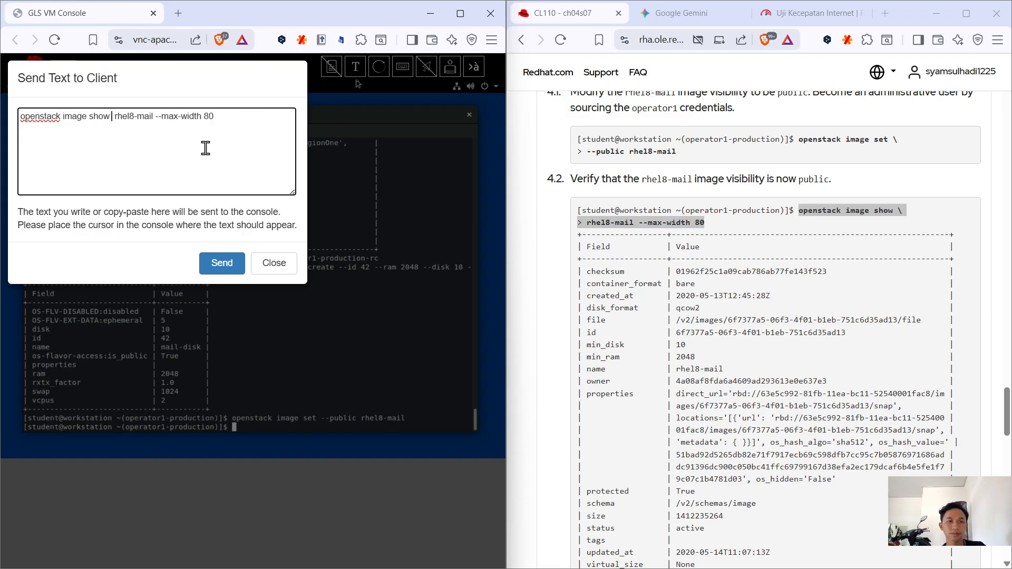
pyautogui.click(228, 265)
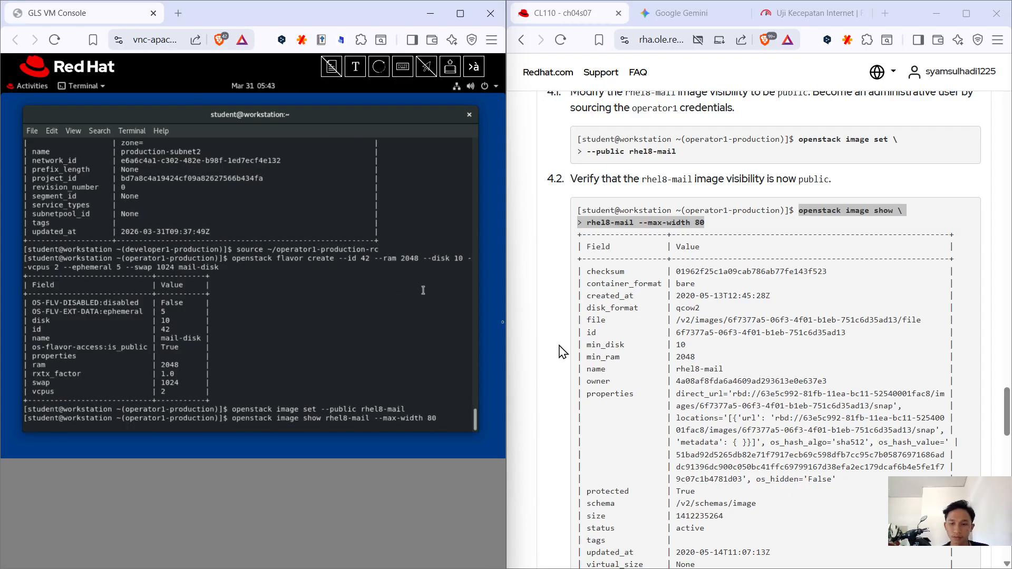
# Scroll the guide down to step 5's Dashboard checks.
pyautogui.scroll(-3, 645, 358)
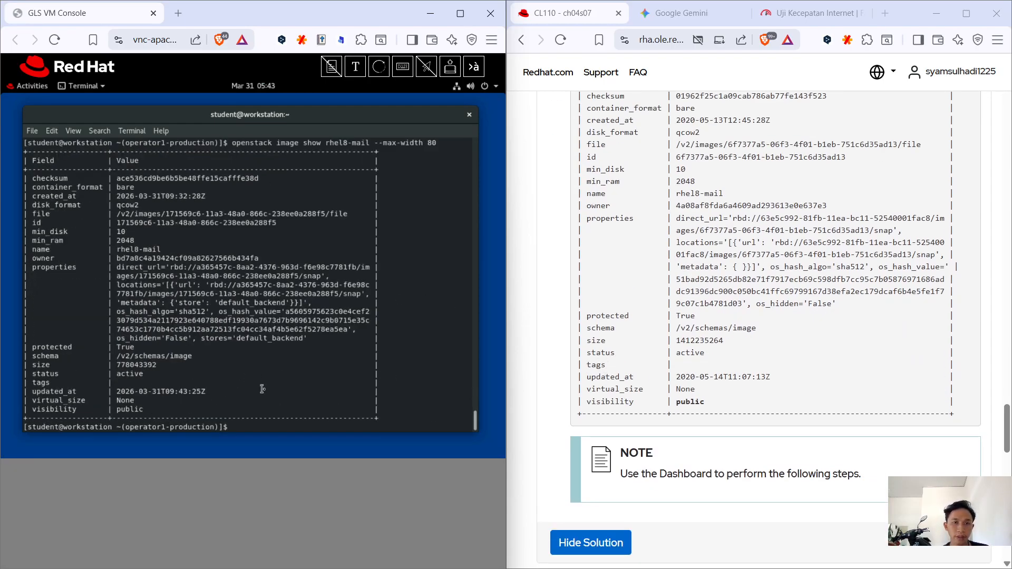
pyautogui.scroll(10, 261, 389)
pyautogui.scroll(-3, 306, 370)
pyautogui.scroll(12, 305, 370)
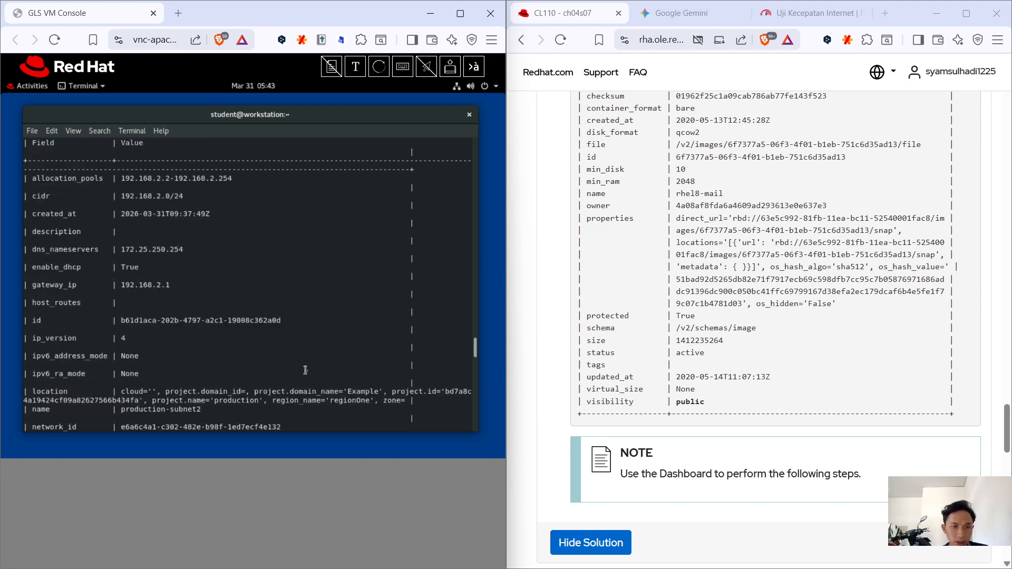
pyautogui.scroll(-3, 305, 370)
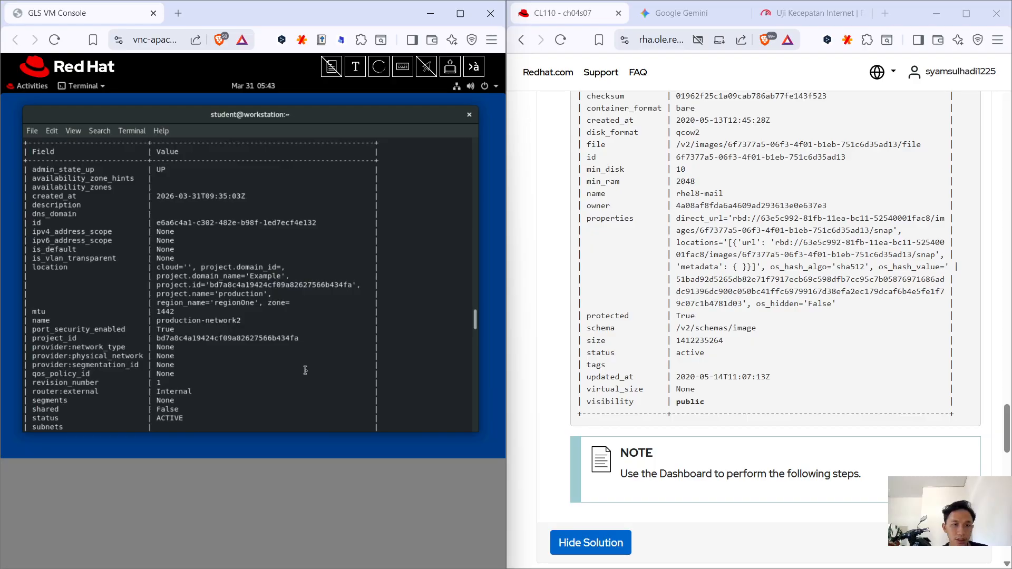
pyautogui.scroll(15, 305, 370)
pyautogui.scroll(5, 305, 370)
pyautogui.scroll(-5, 305, 370)
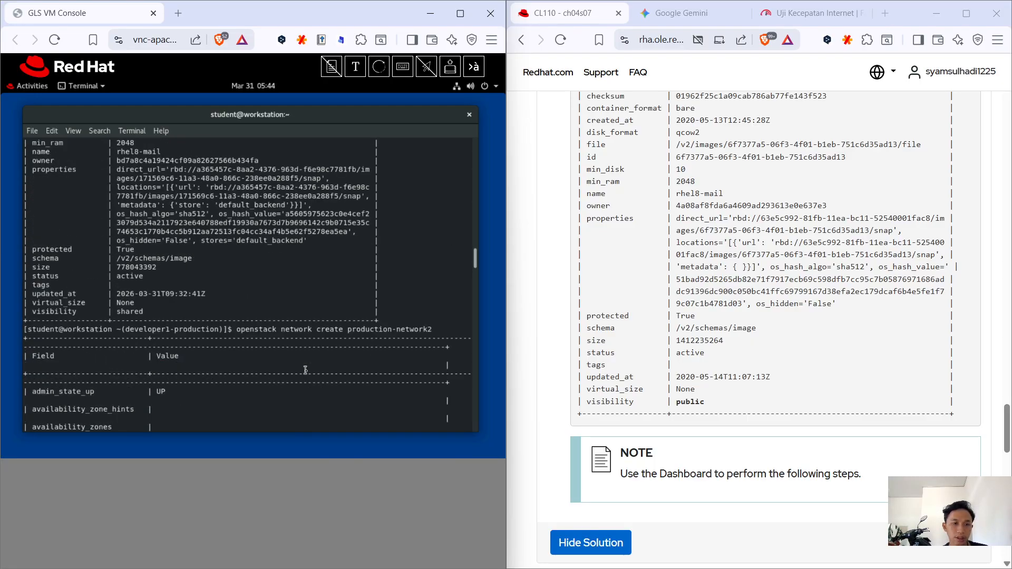
pyautogui.scroll(15, 317, 368)
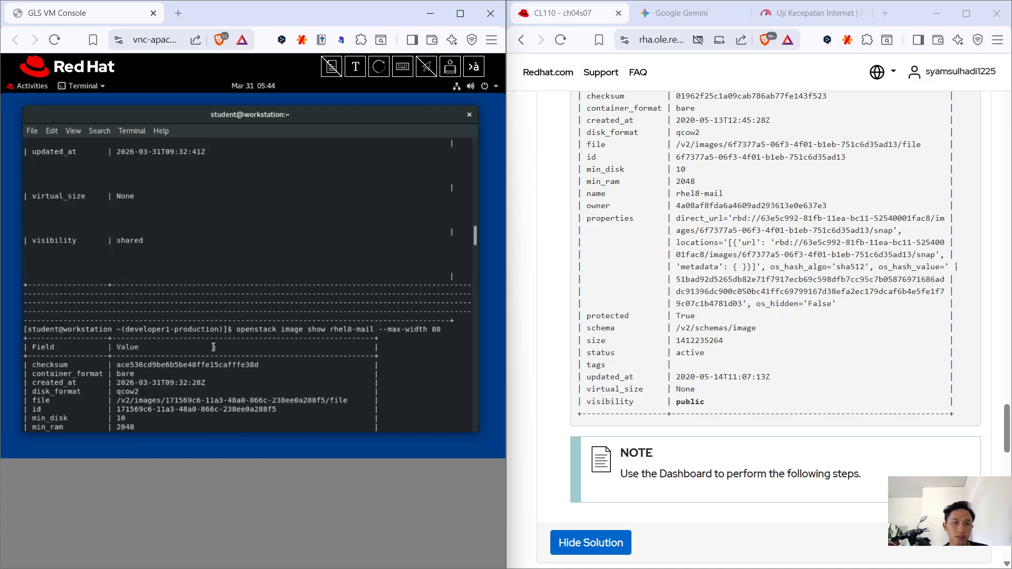
pyautogui.scroll(15, 214, 347)
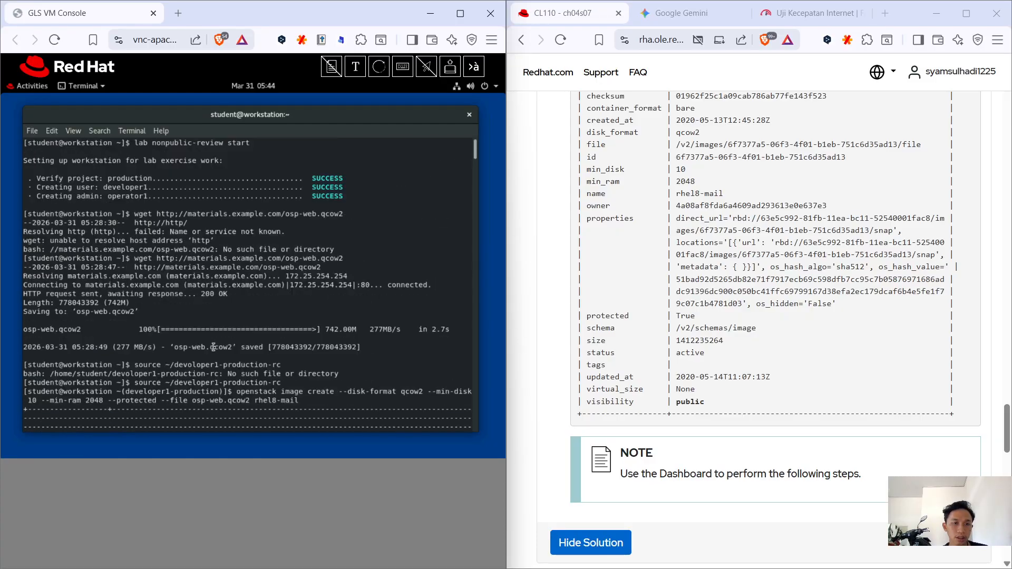
pyautogui.scroll(-20, 214, 347)
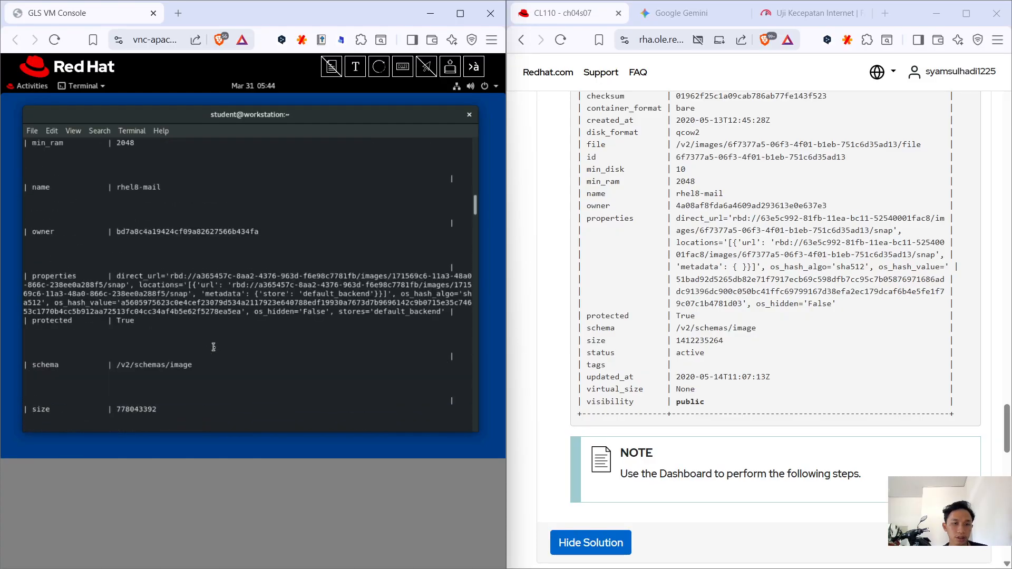
pyautogui.scroll(-8, 213, 347)
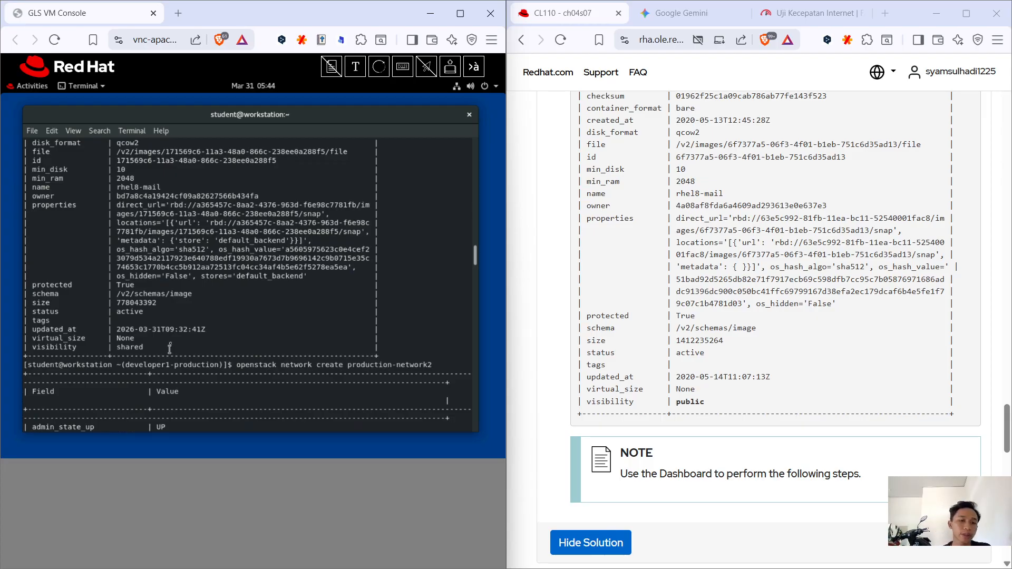
pyautogui.scroll(-20, 170, 349)
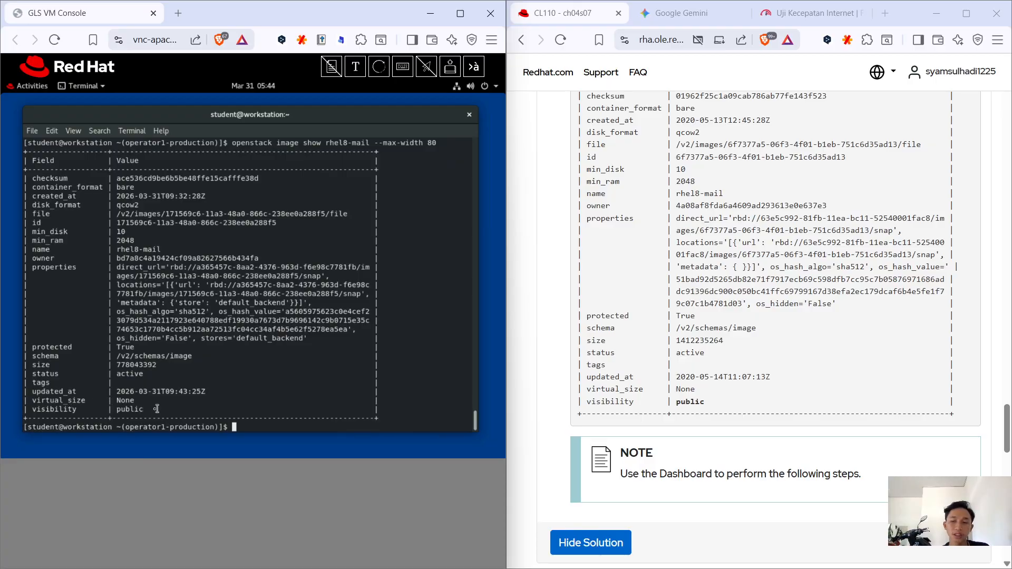
pyautogui.scroll(-6, 722, 378)
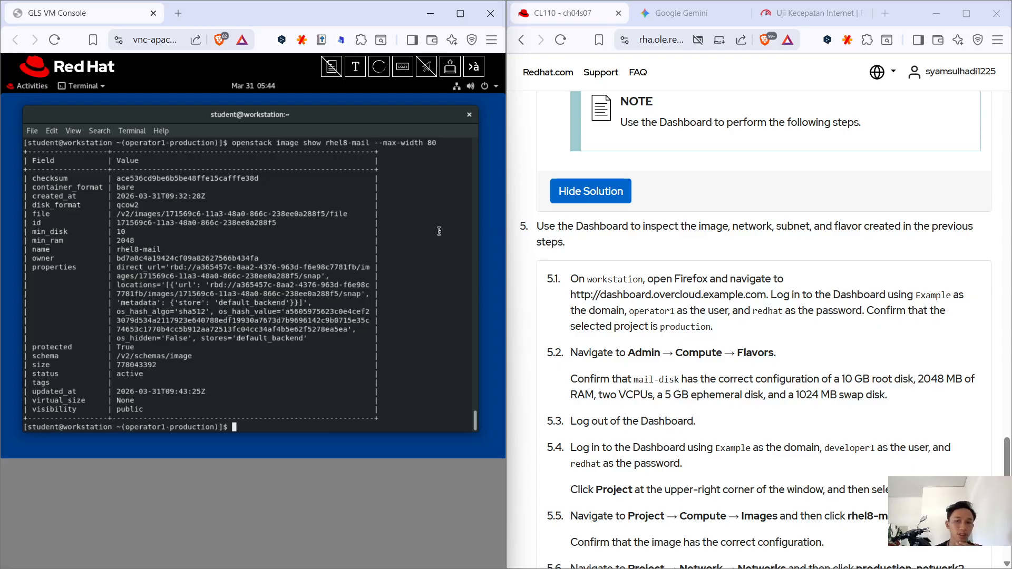
# Launch Firefox inside the VM and open a new browser tab.
pyautogui.click(30, 91)
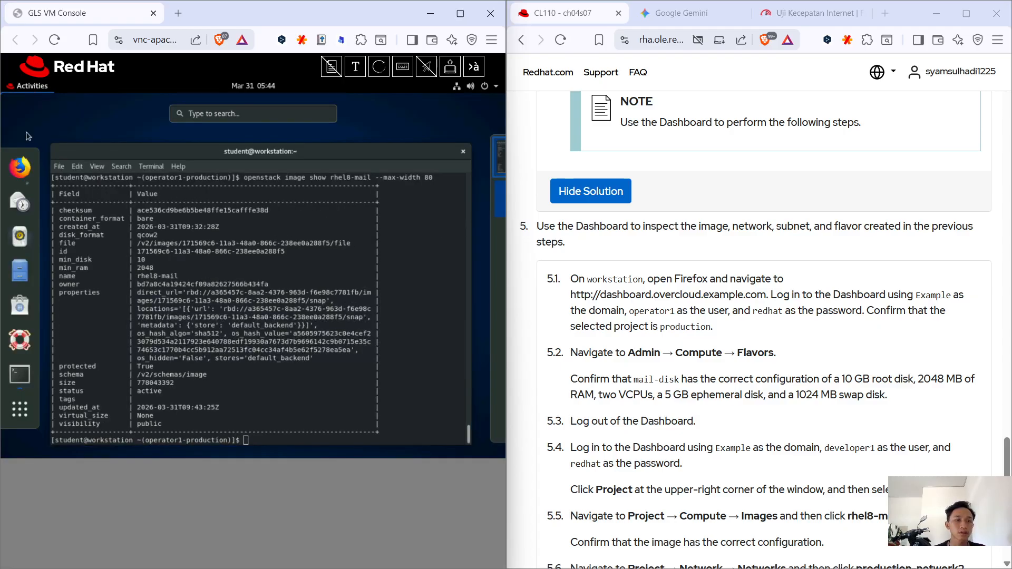
pyautogui.click(20, 168)
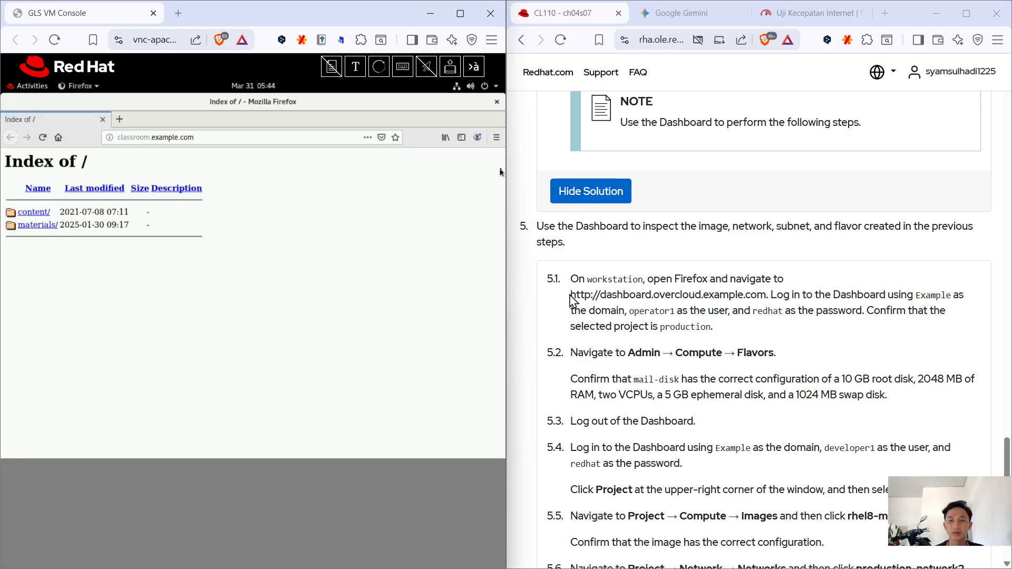
pyautogui.moveTo(571, 279); pyautogui.dragTo(770, 310)
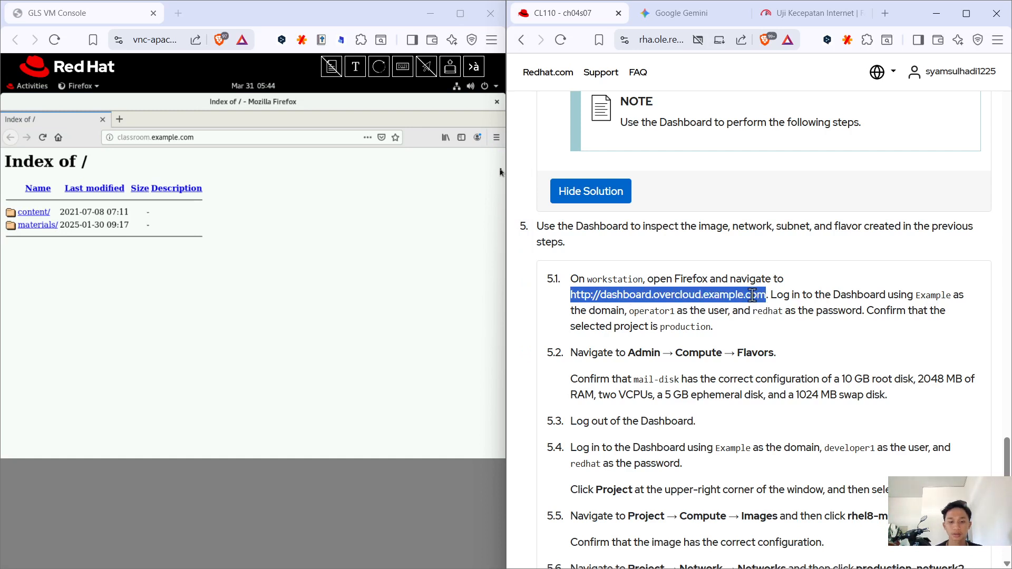
pyautogui.click(119, 119)
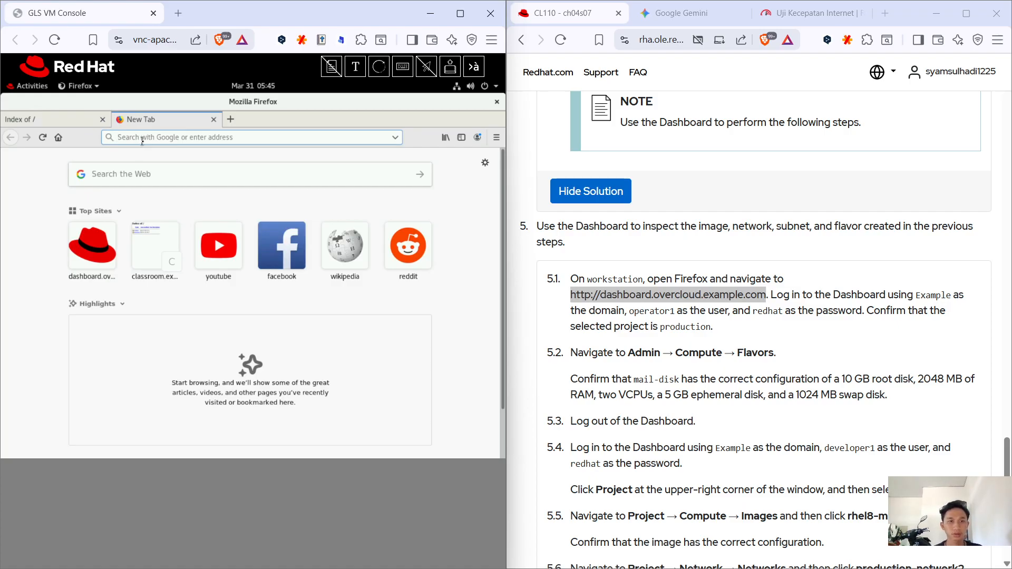
pyautogui.click(697, 288)
pyautogui.moveTo(569, 294); pyautogui.dragTo(680, 296)
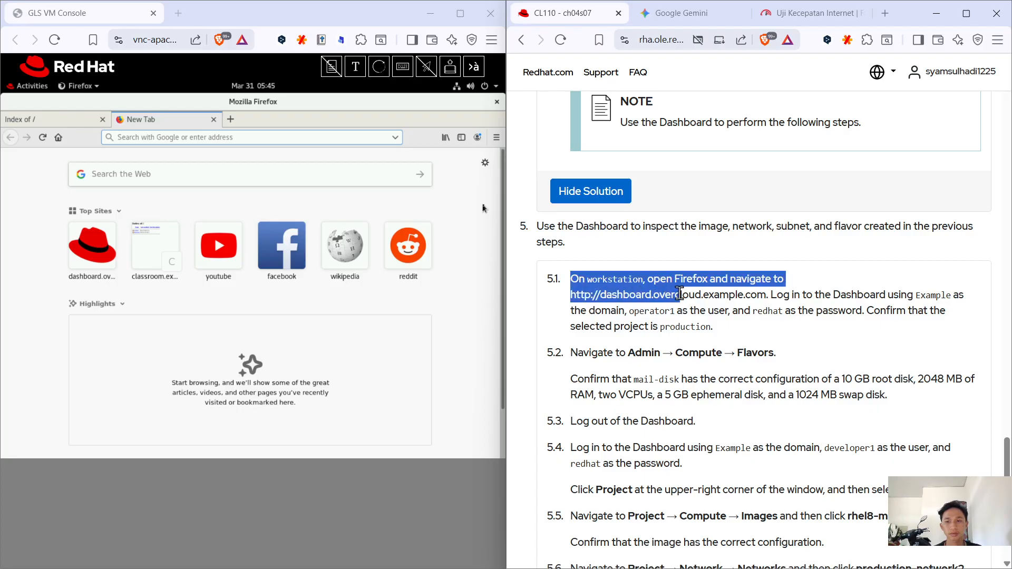
pyautogui.click(578, 296)
pyautogui.moveTo(571, 295); pyautogui.dragTo(762, 301)
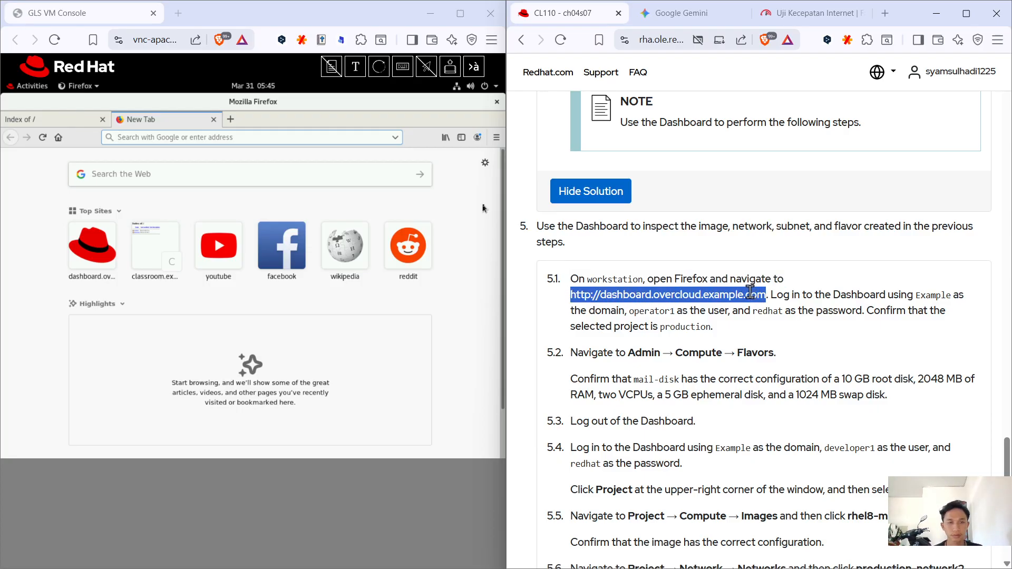
pyautogui.click(237, 138)
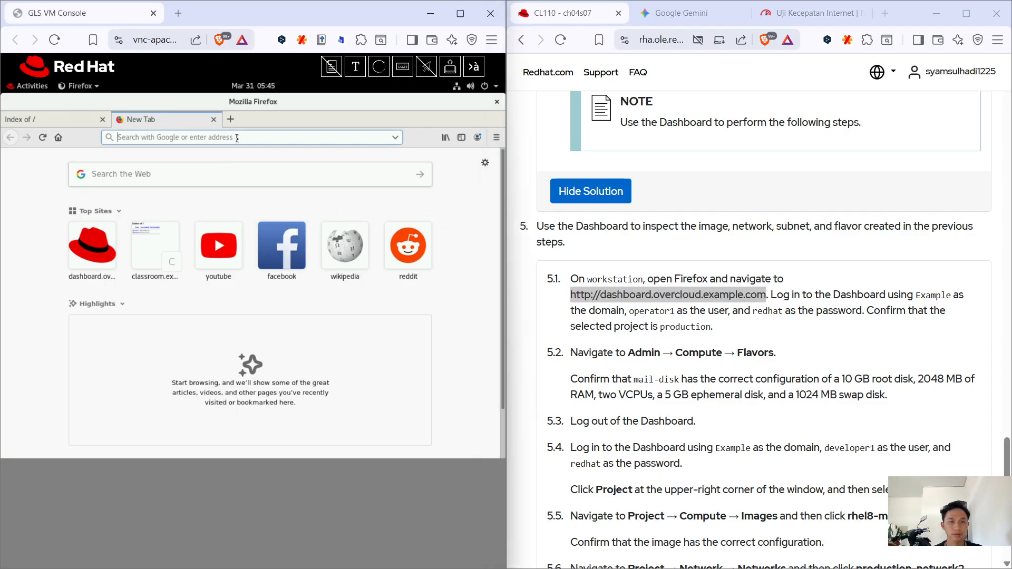
pyautogui.rightClick(237, 138)
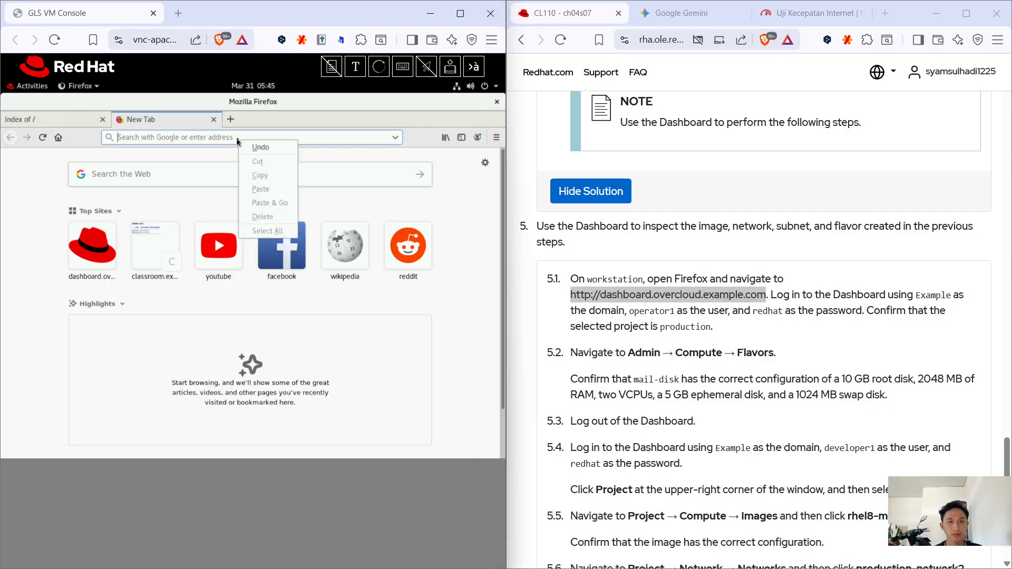
pyautogui.click(199, 137)
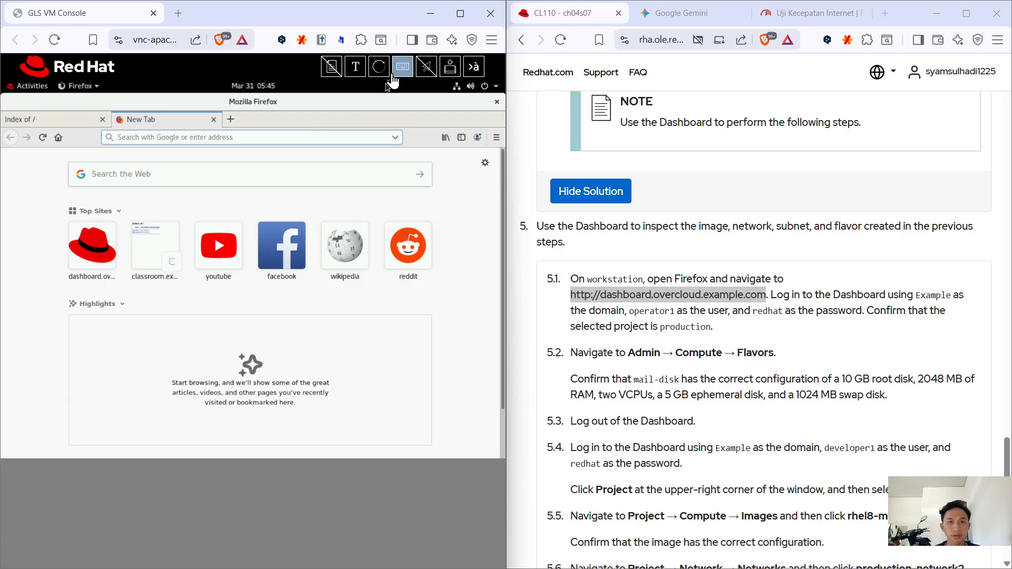
pyautogui.click(331, 67)
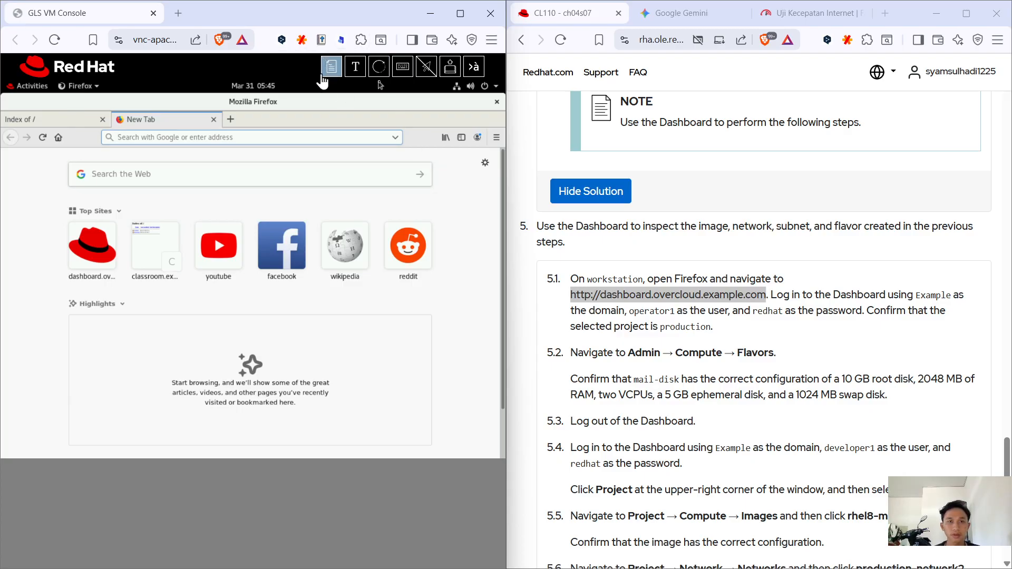
pyautogui.write('h')
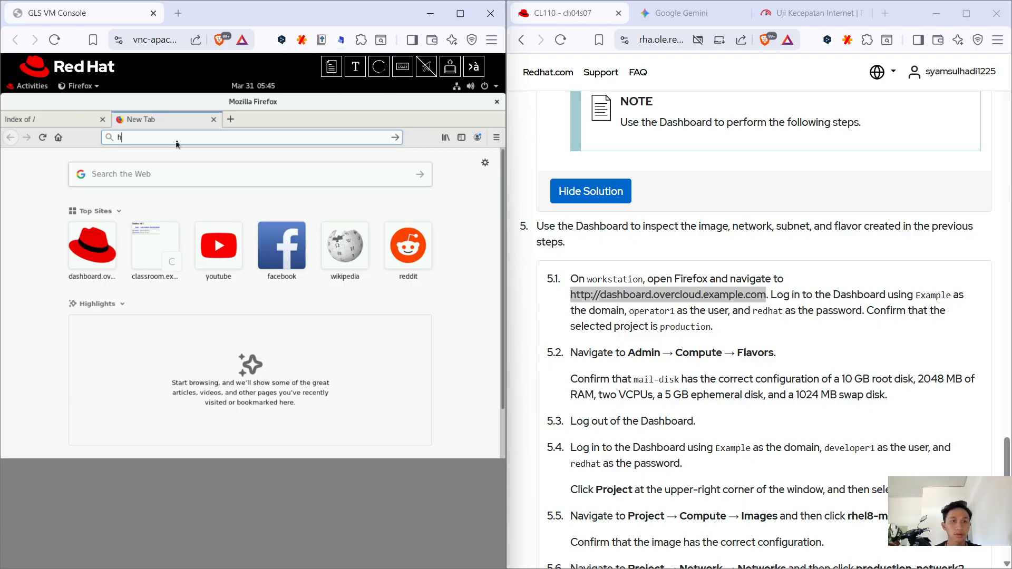
pyautogui.write('ttp://dashboard.overcloud.example.com/')
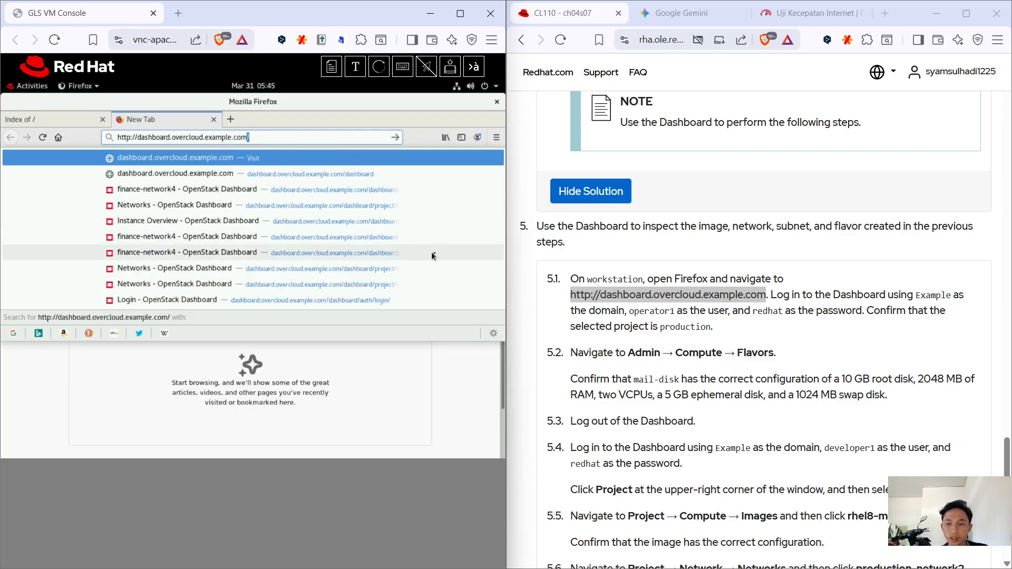
pyautogui.press('Return')
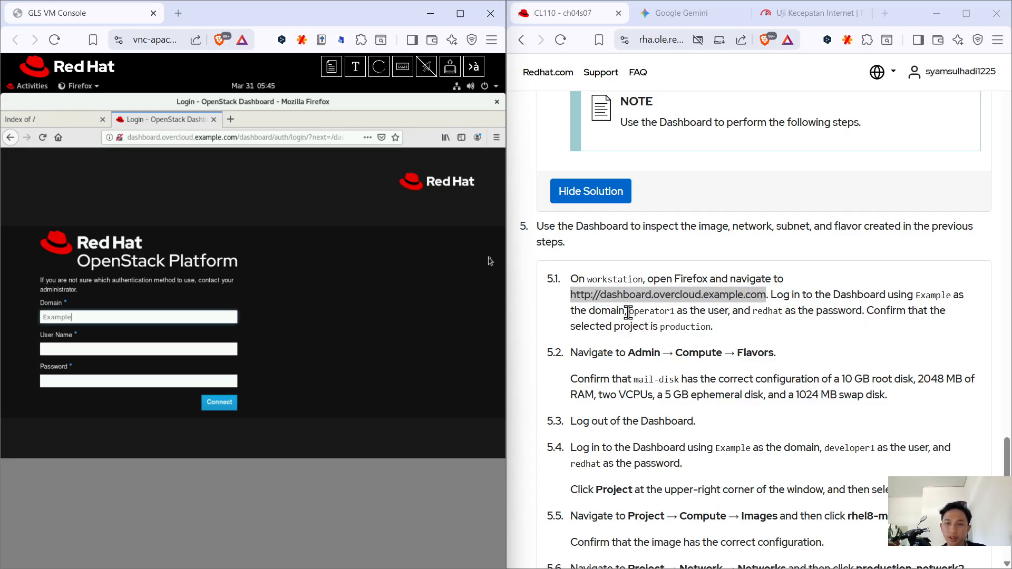
# Log in to the Dashboard with the operator user name and its password.
pyautogui.click(186, 344)
pyautogui.write('operator1')
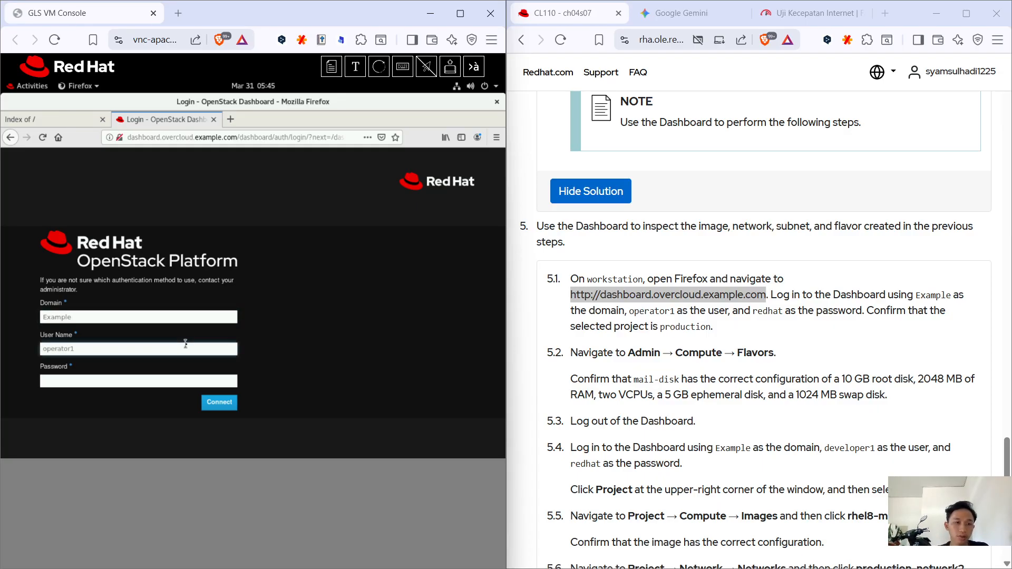
pyautogui.click(140, 381)
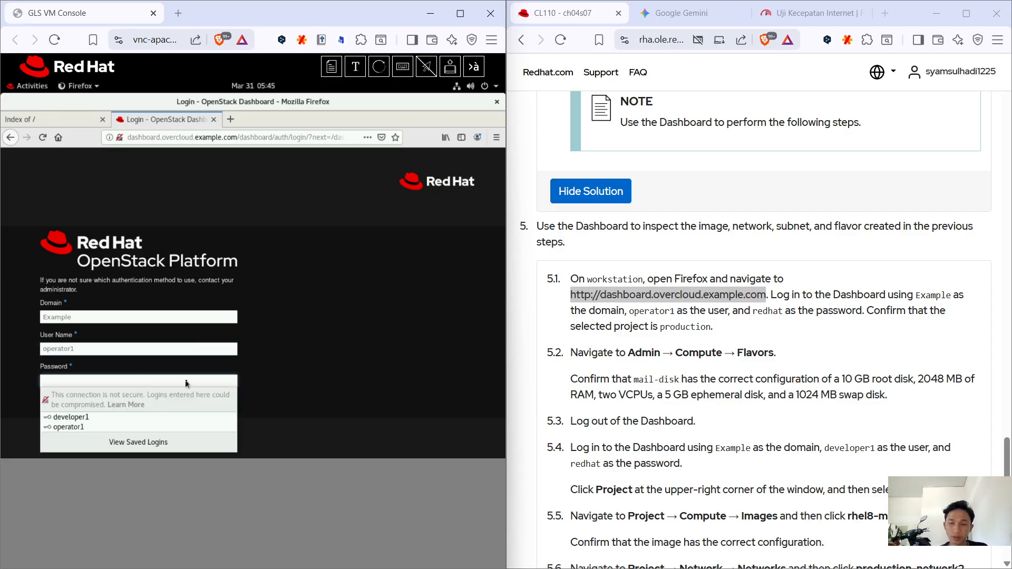
pyautogui.write('redhat')
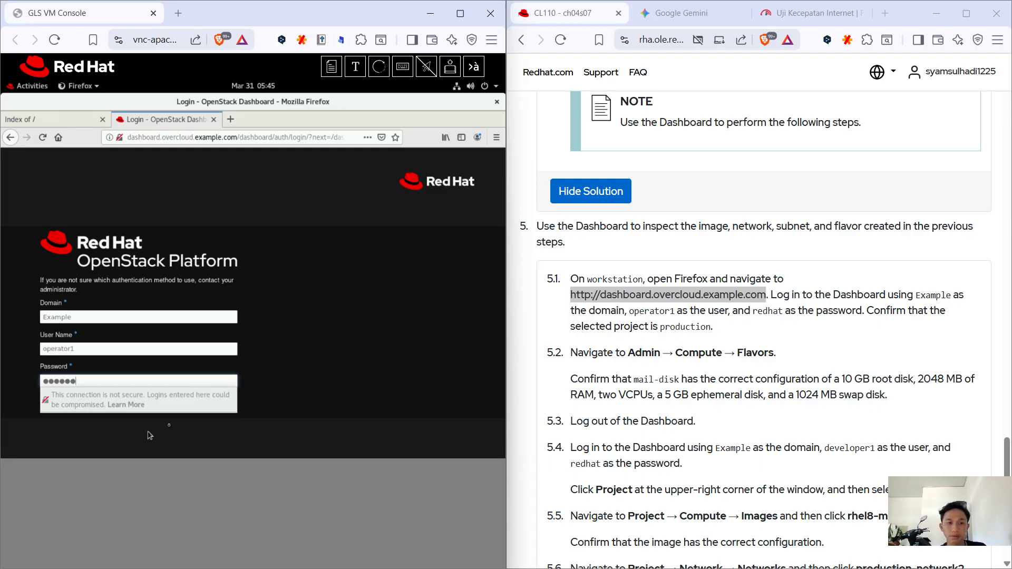
pyautogui.press('Return')
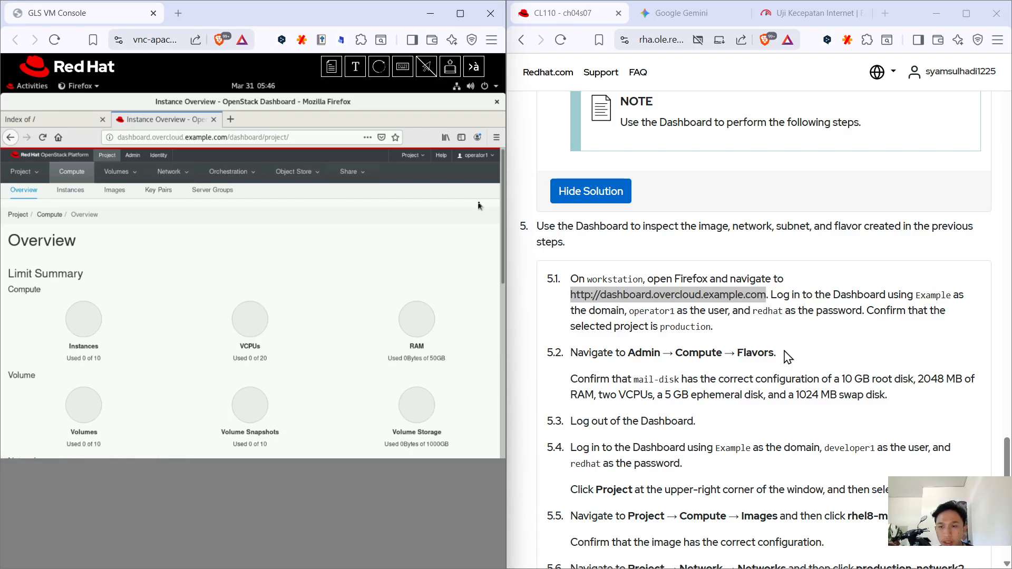
# Go to Admin > Compute > Flavors to see the mail-disk flavor listed.
pyautogui.scroll(-2, 633, 393)
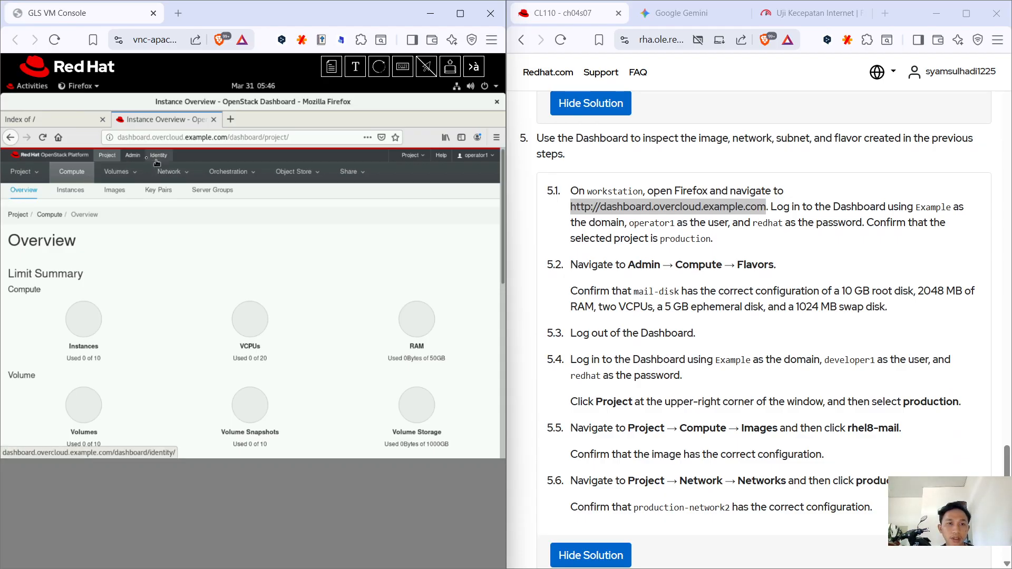
pyautogui.click(121, 160)
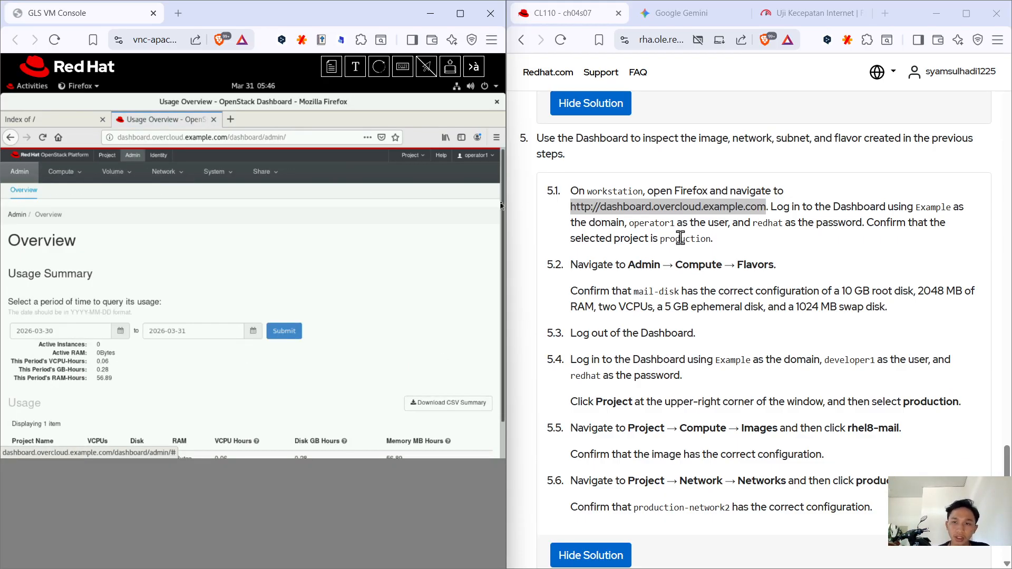
pyautogui.click(50, 173)
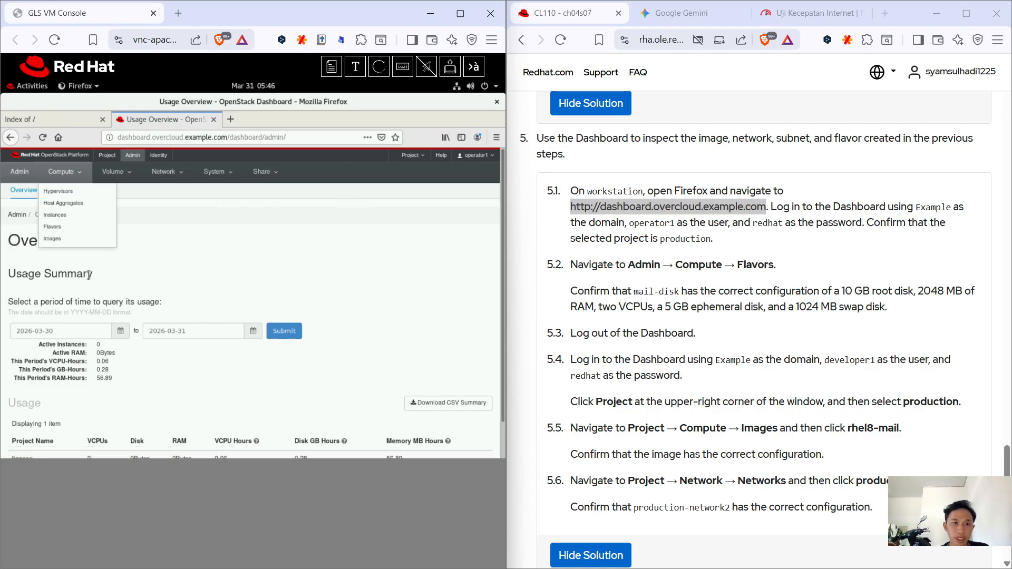
pyautogui.click(52, 230)
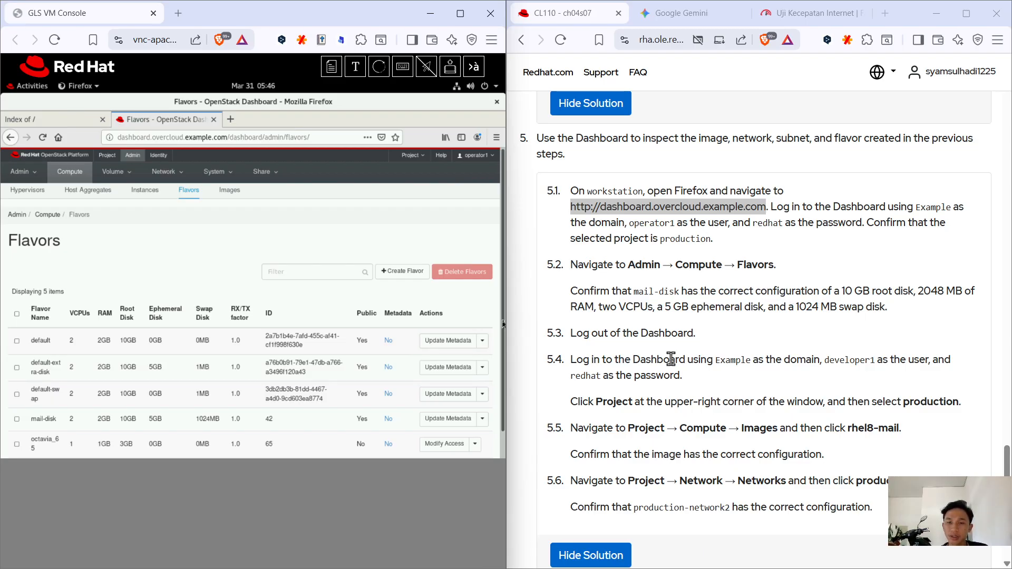
# Check mail-disk against the requirements: 5 GB ephemeral and 1024 MB swap.
pyautogui.scroll(-1, 105, 357)
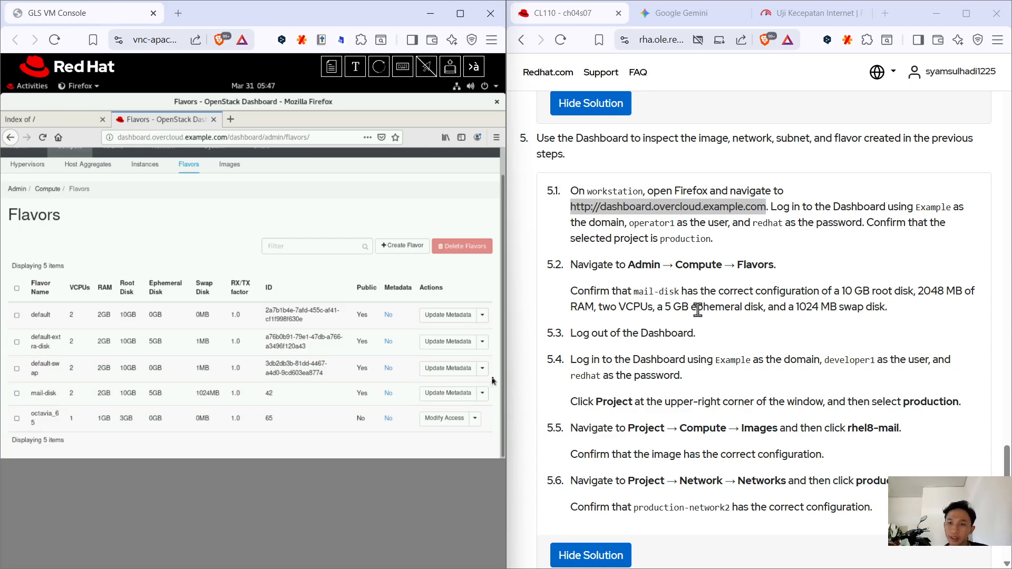
pyautogui.doubleClick(666, 307)
pyautogui.click(677, 310)
pyautogui.click(734, 325)
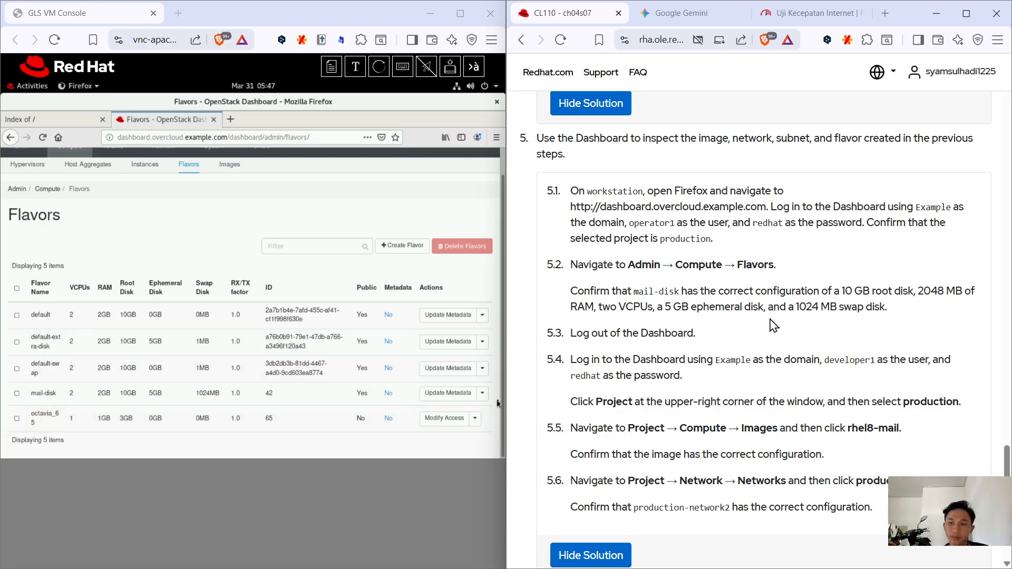
pyautogui.moveTo(809, 309); pyautogui.dragTo(820, 311)
pyautogui.click(828, 336)
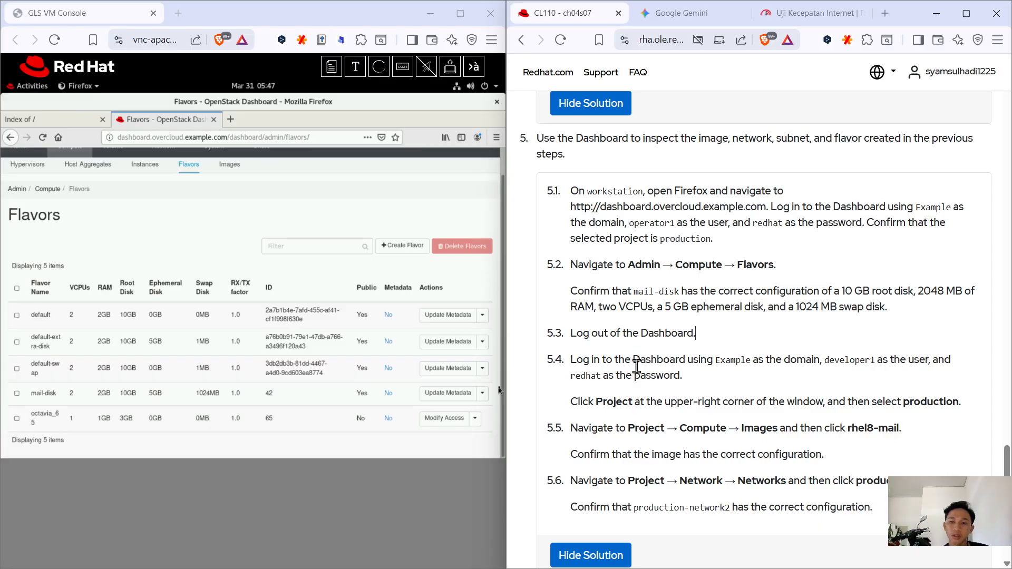
pyautogui.scroll(-2, 633, 403)
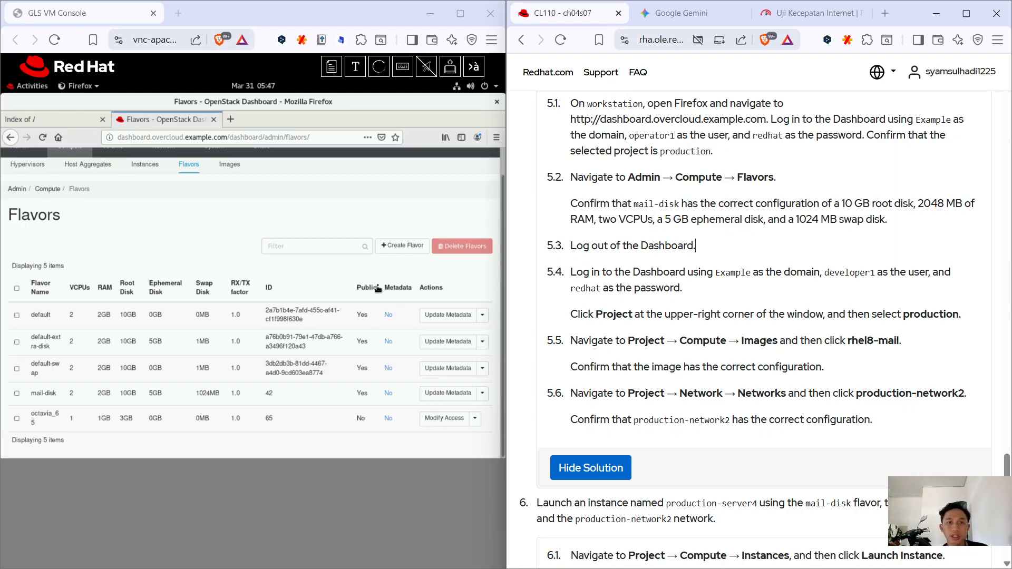
pyautogui.scroll(2, 462, 258)
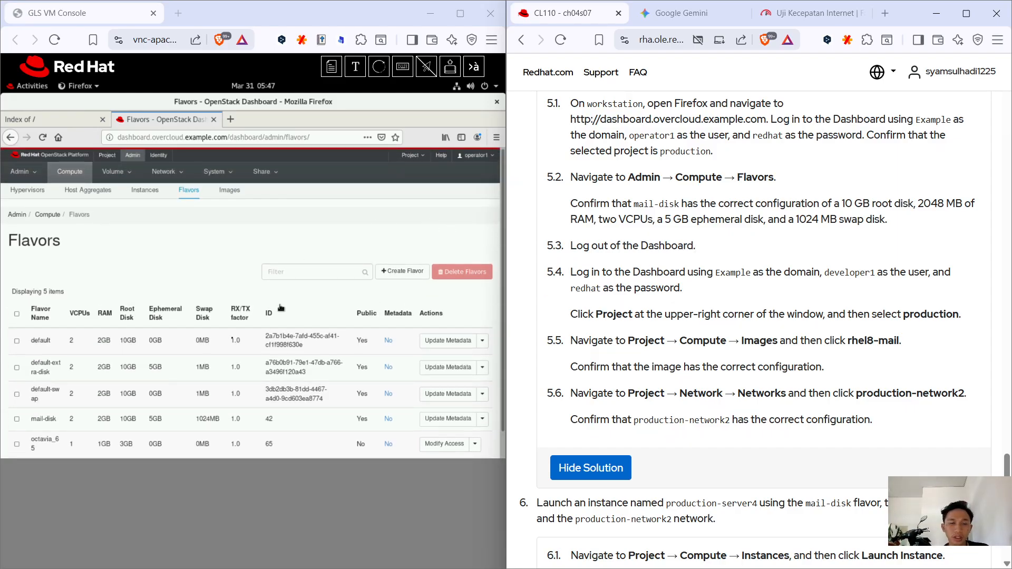
# Open the signed-in user's account menu to reach Sign Out.
pyautogui.click(489, 159)
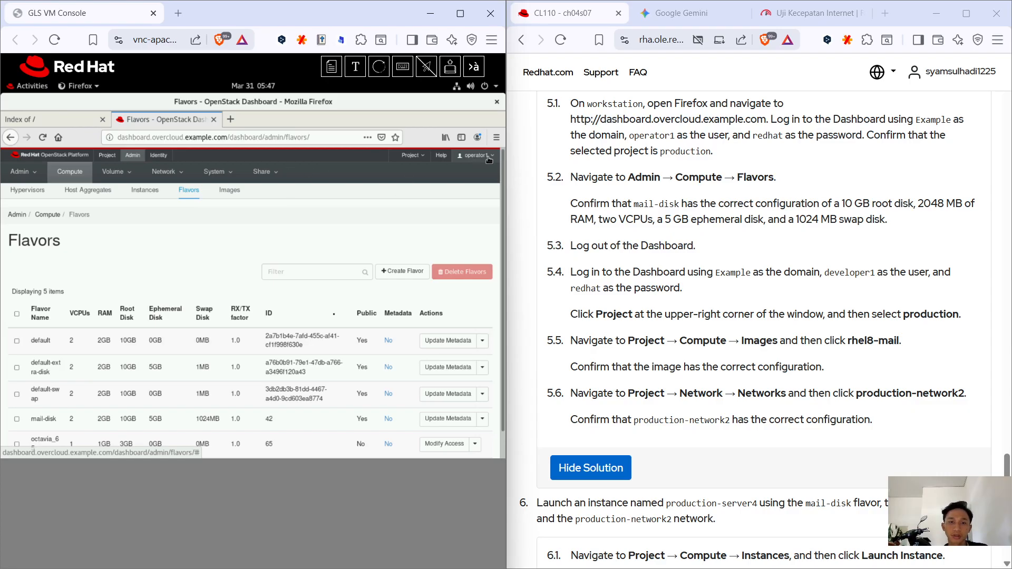
pyautogui.click(488, 159)
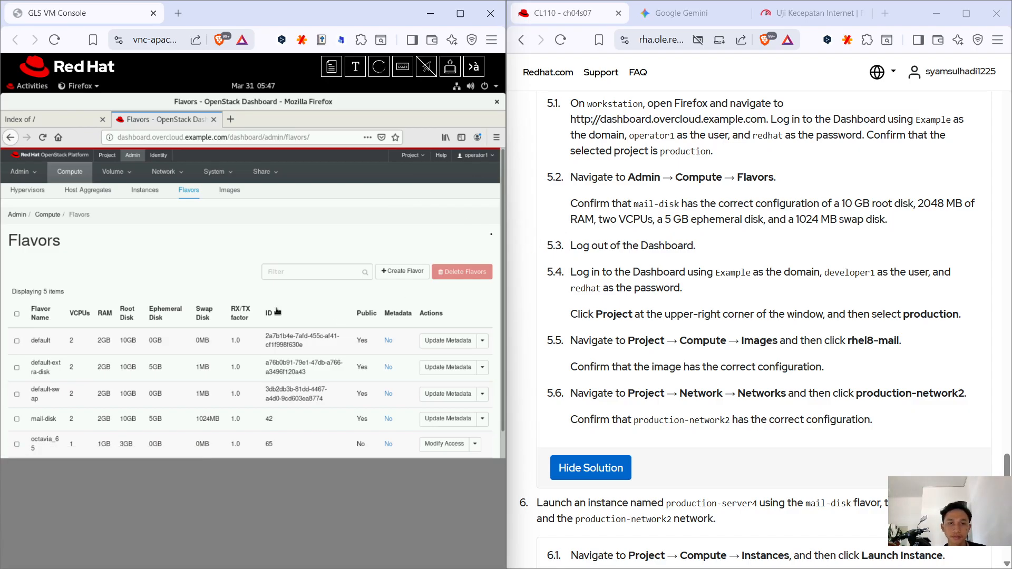
pyautogui.scroll(-1, 276, 312)
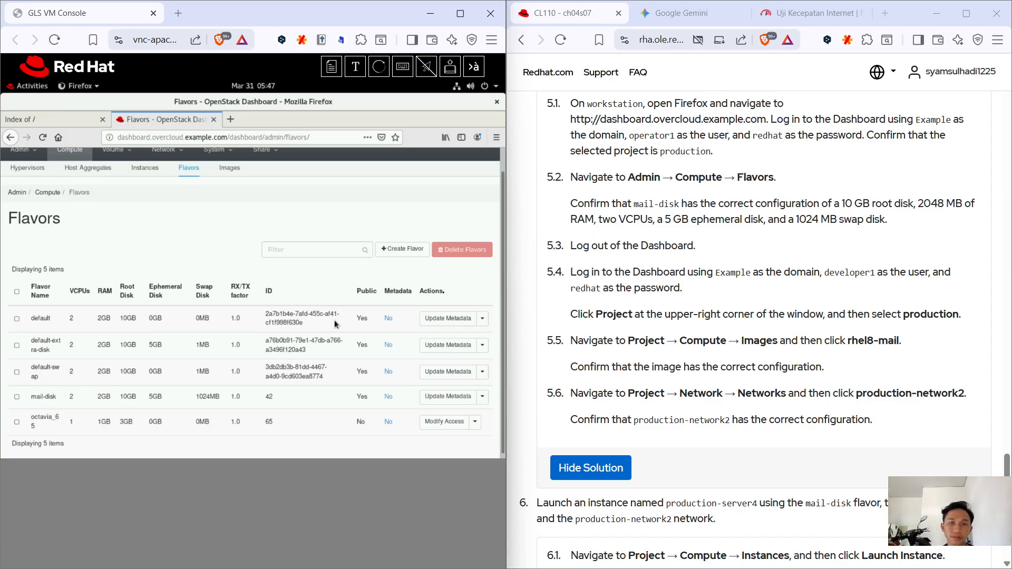
pyautogui.scroll(2, 338, 295)
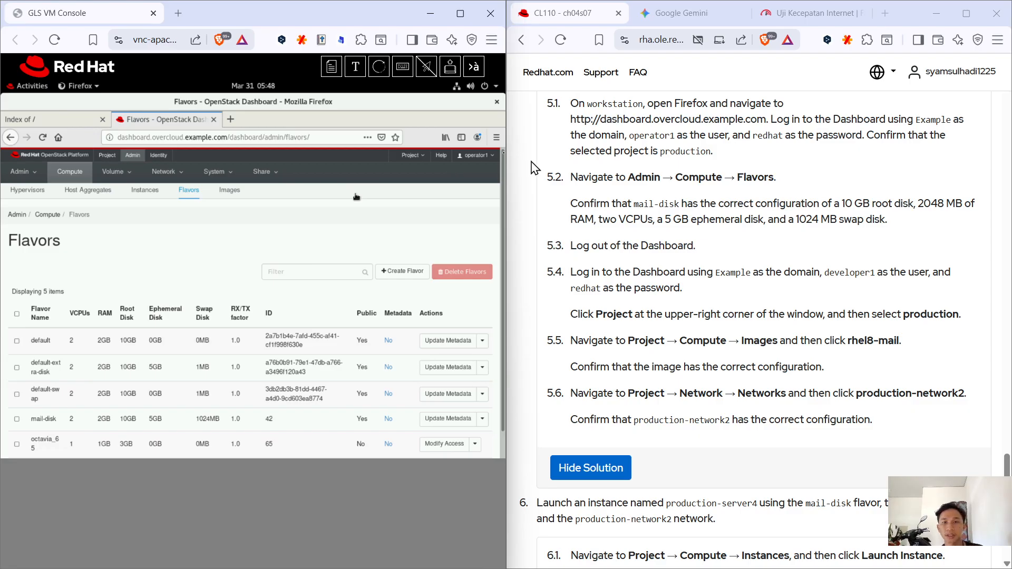
pyautogui.click(491, 156)
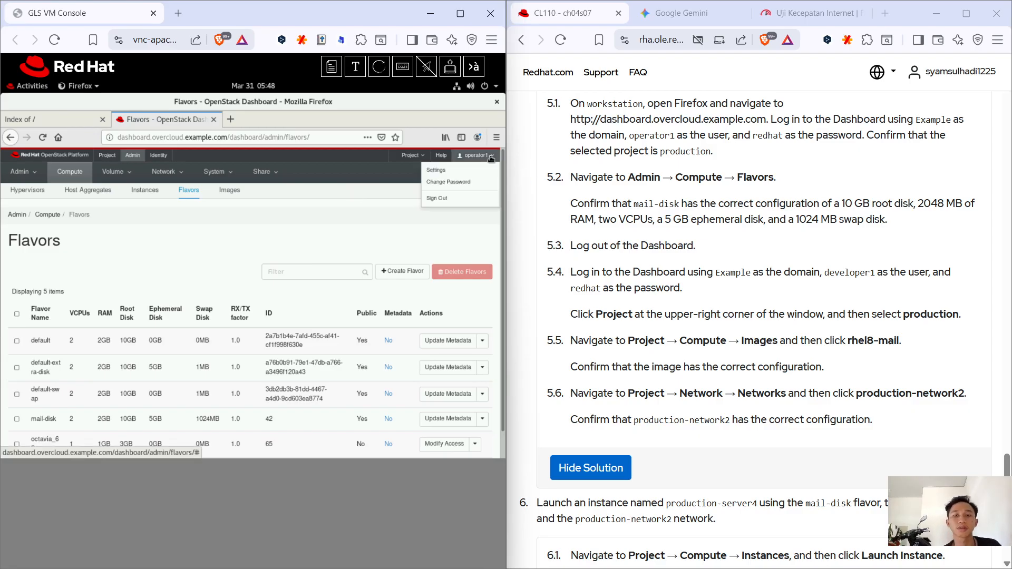
# Sign out and log back in as developer1 with the account password.
pyautogui.click(473, 203)
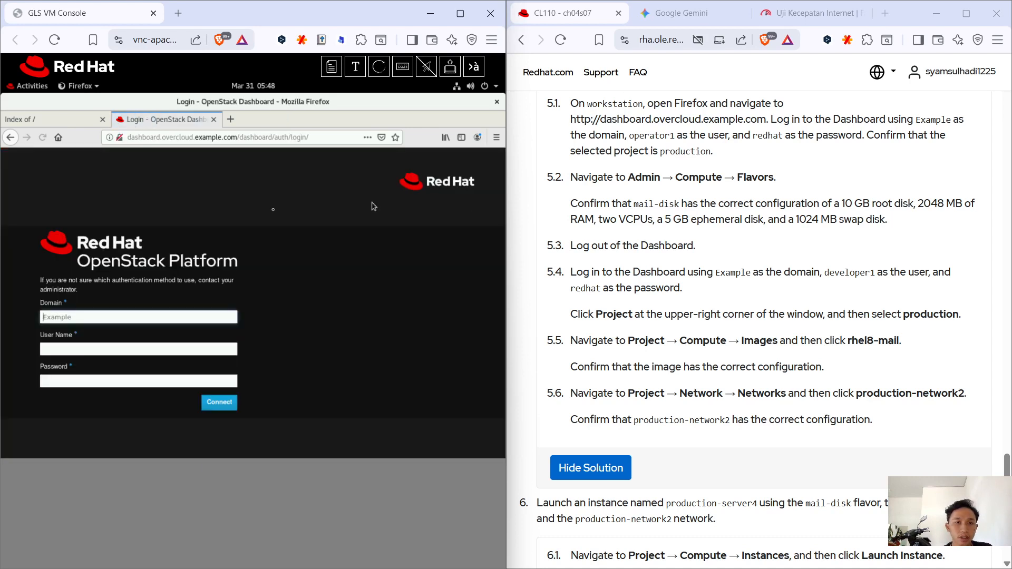
pyautogui.click(164, 351)
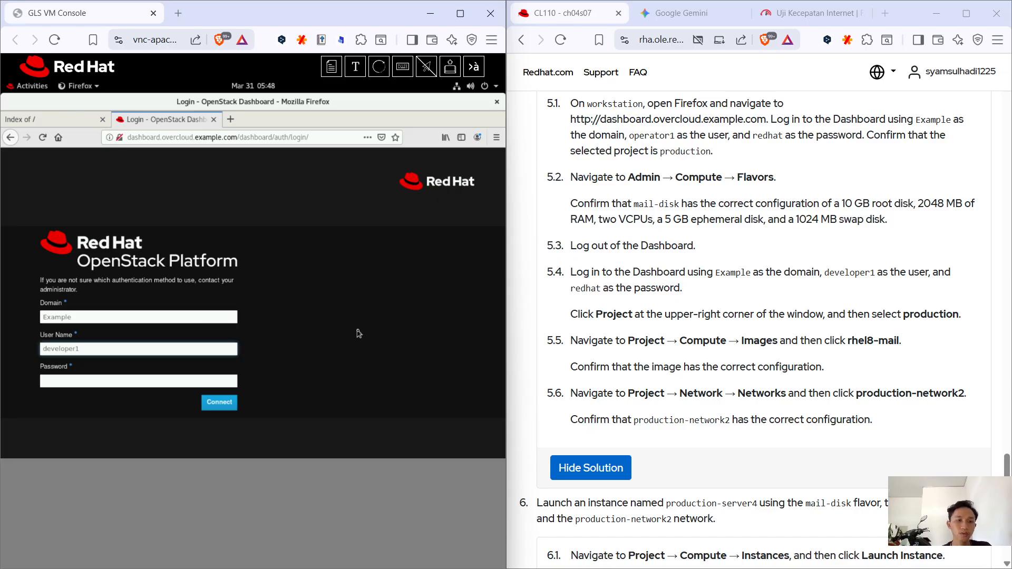
pyautogui.click(182, 383)
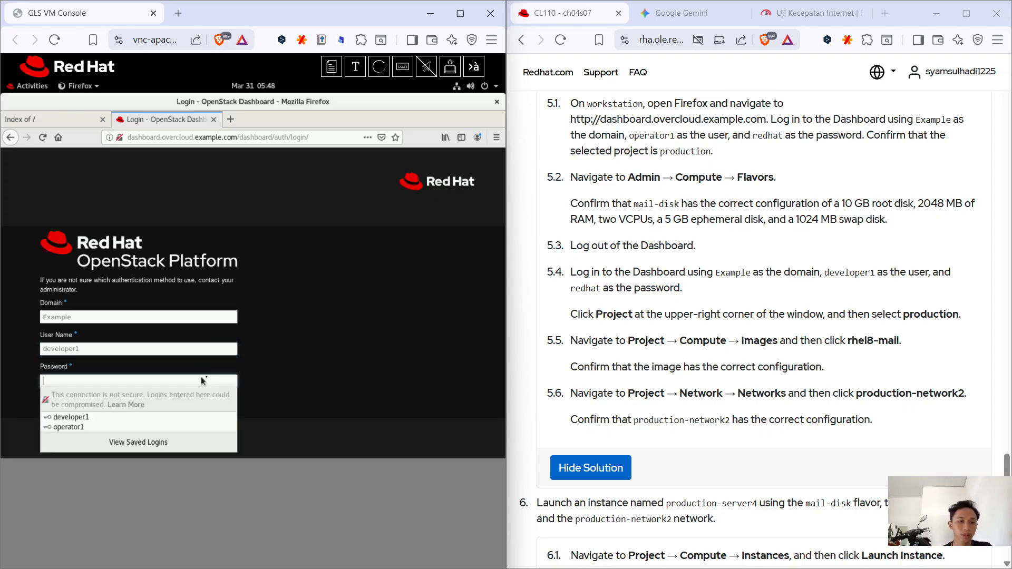
pyautogui.write('re')
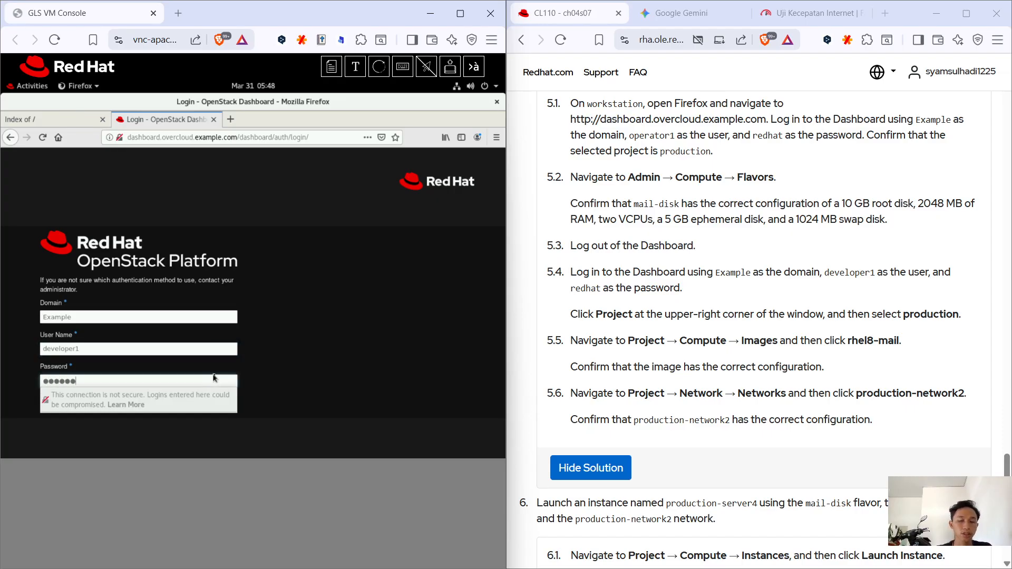
pyautogui.press('Return')
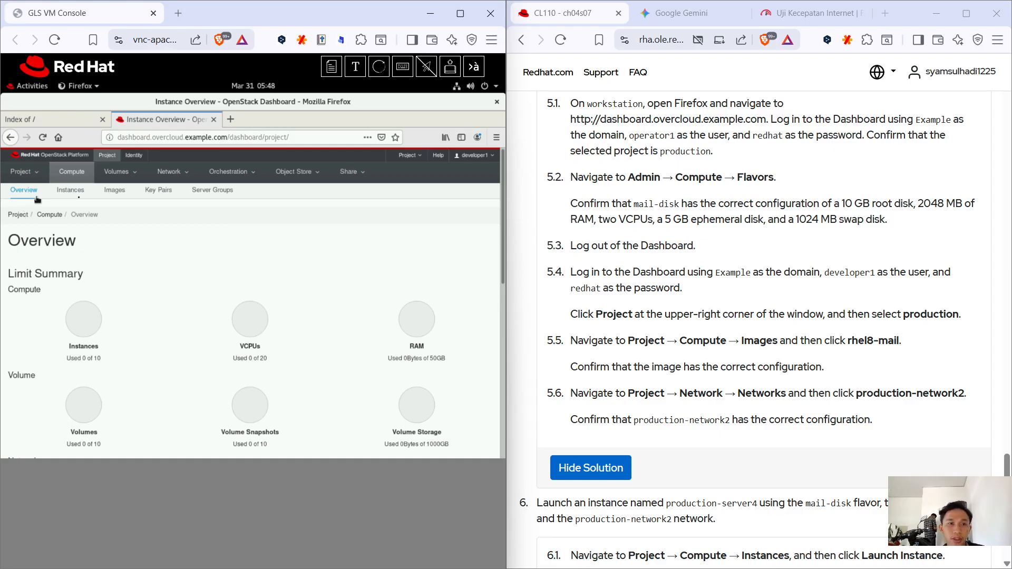
# View rhel8-mail image details: QCOW2, protected, 10 GB minimum disk, 2048 MB minimum RAM.
pyautogui.click(114, 191)
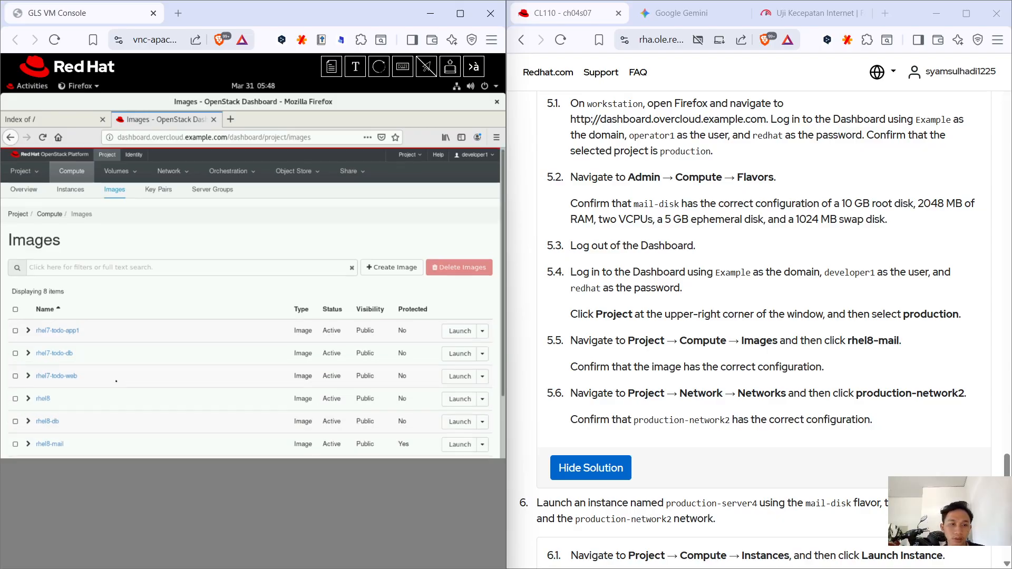
pyautogui.scroll(-2, 142, 390)
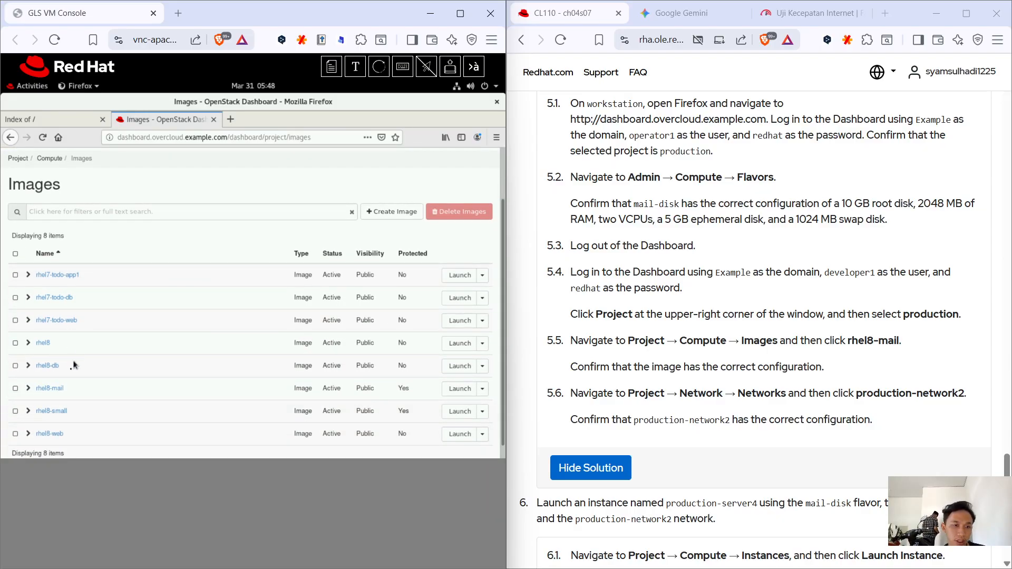
pyautogui.click(46, 388)
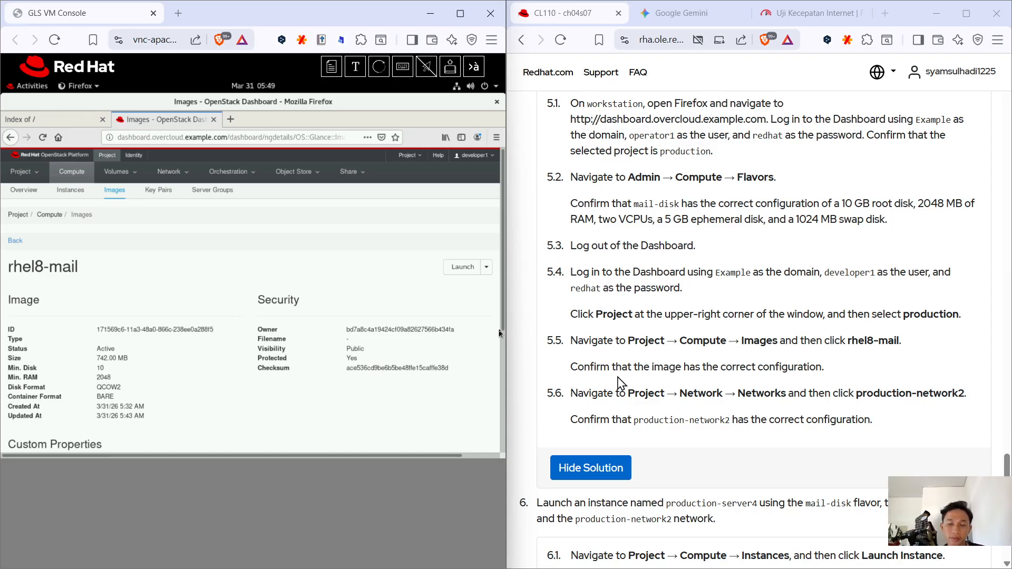
pyautogui.scroll(-1, 691, 418)
pyautogui.scroll(-1, 691, 418)
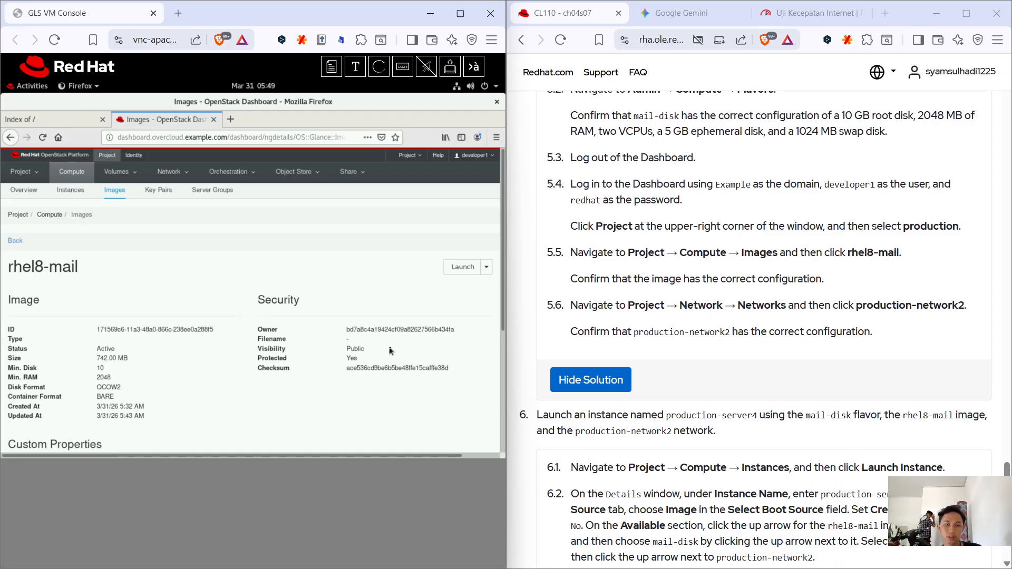
pyautogui.click(339, 368)
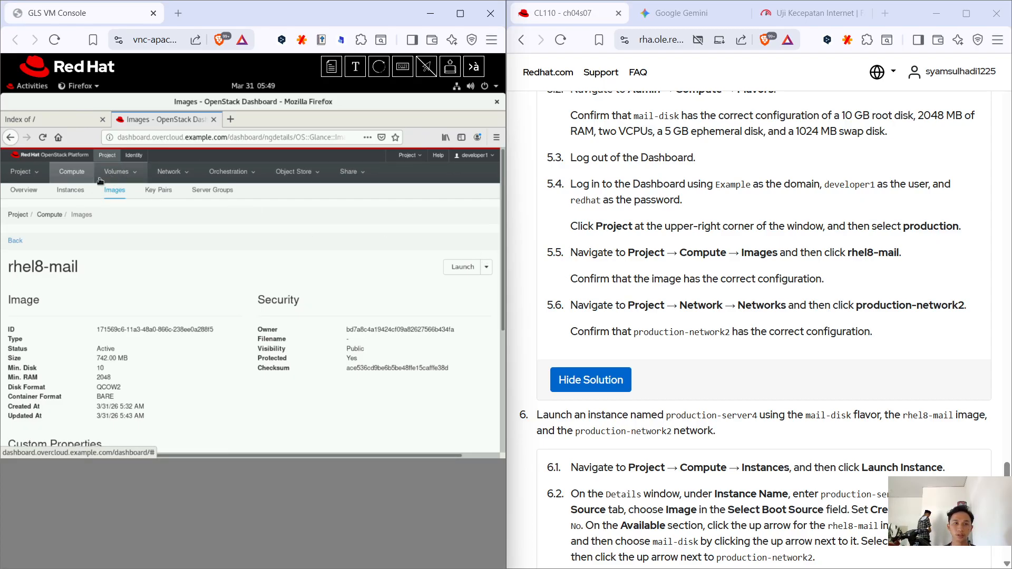
pyautogui.click(23, 177)
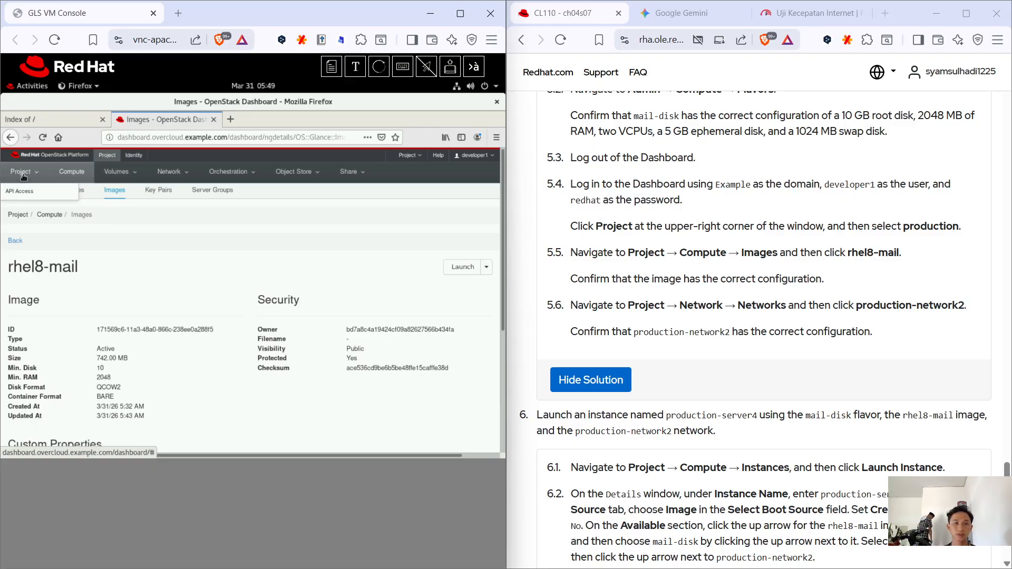
pyautogui.click(21, 173)
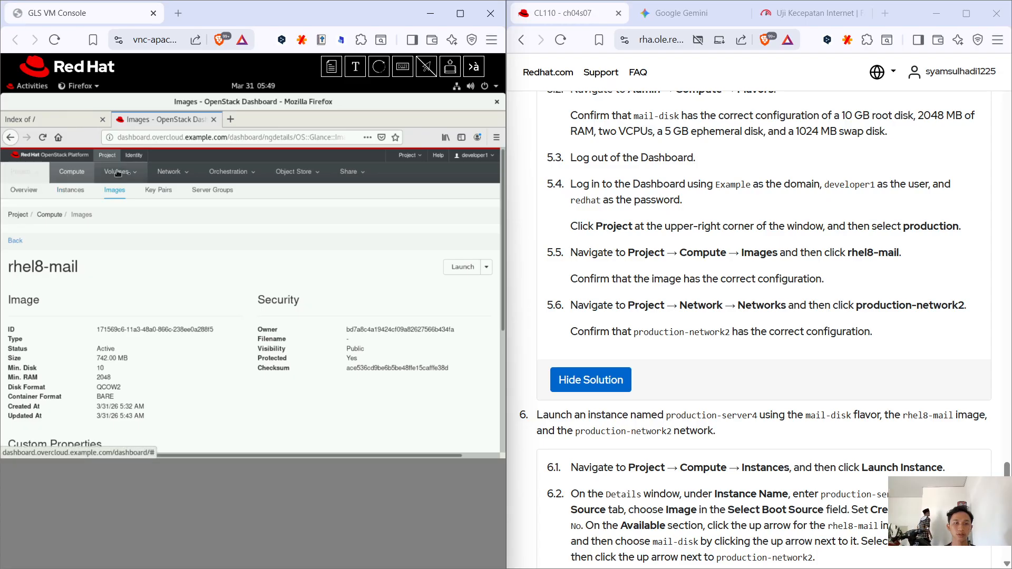
# Visit Networks, recheck the rhel8-mail image details, then return to the Networks list.
pyautogui.click(166, 179)
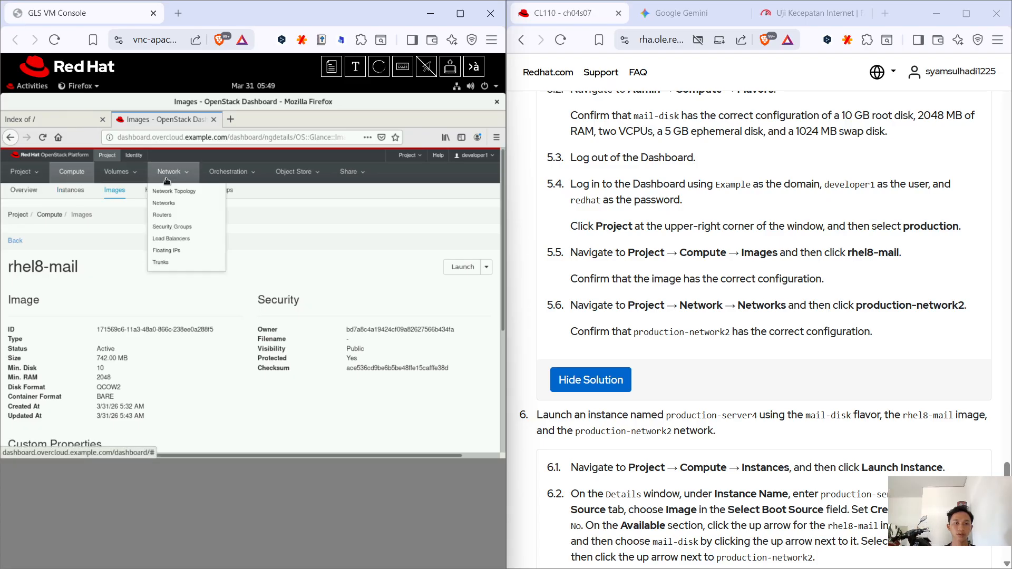
pyautogui.click(169, 205)
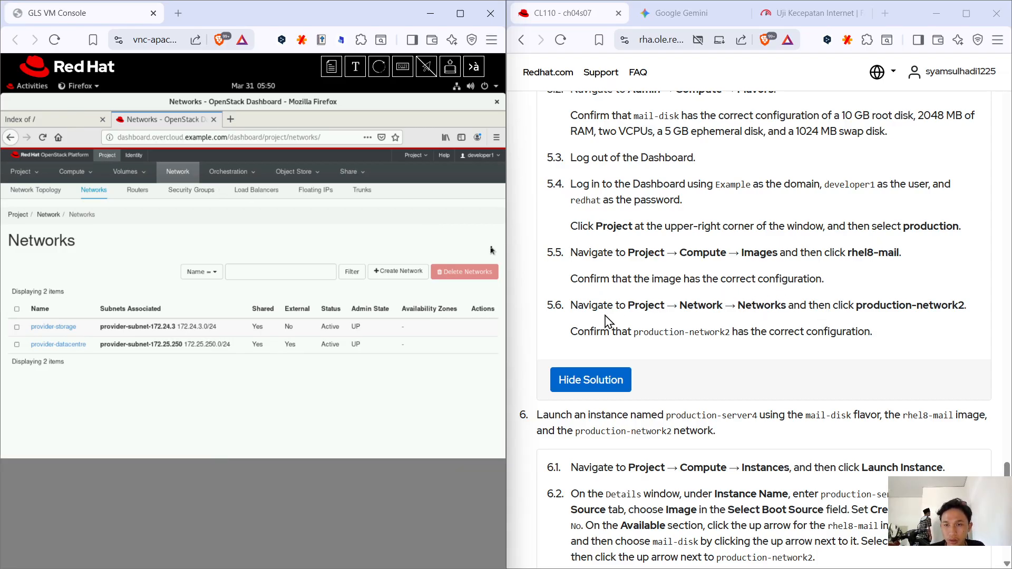
pyautogui.click(72, 171)
pyautogui.click(71, 217)
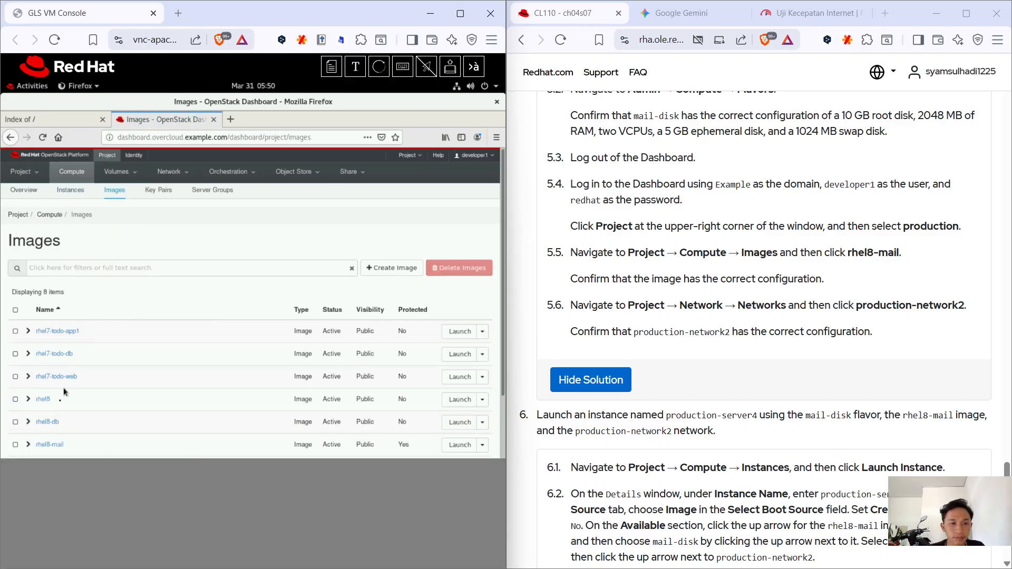
pyautogui.click(50, 445)
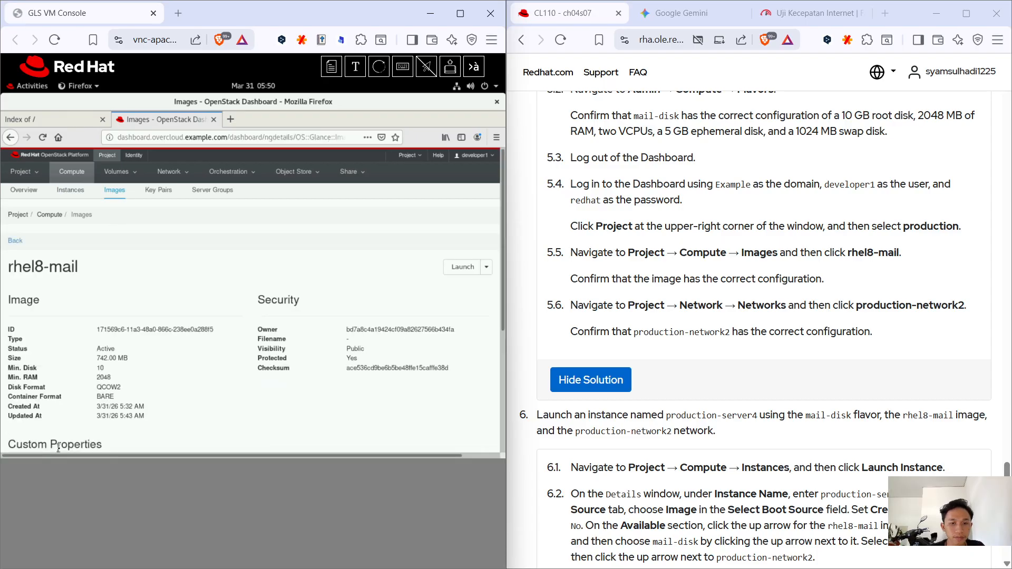
pyautogui.scroll(-5, 251, 392)
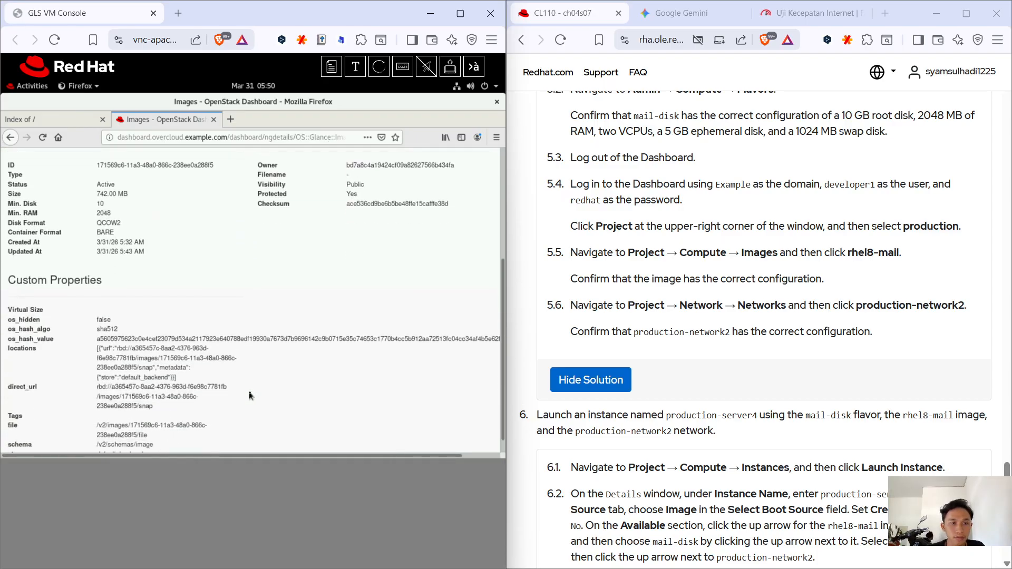
pyautogui.scroll(-2, 251, 393)
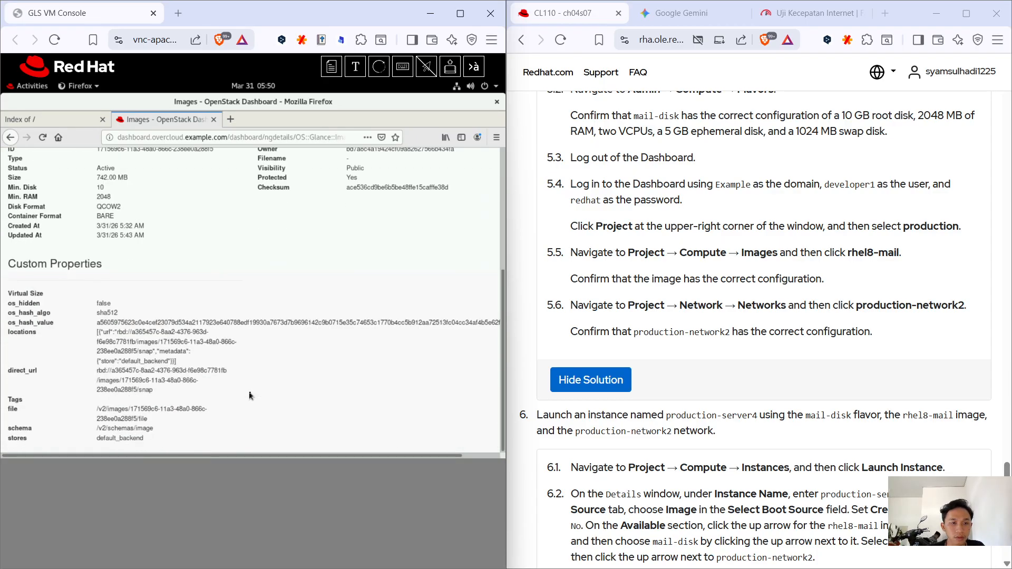
pyautogui.scroll(7, 251, 395)
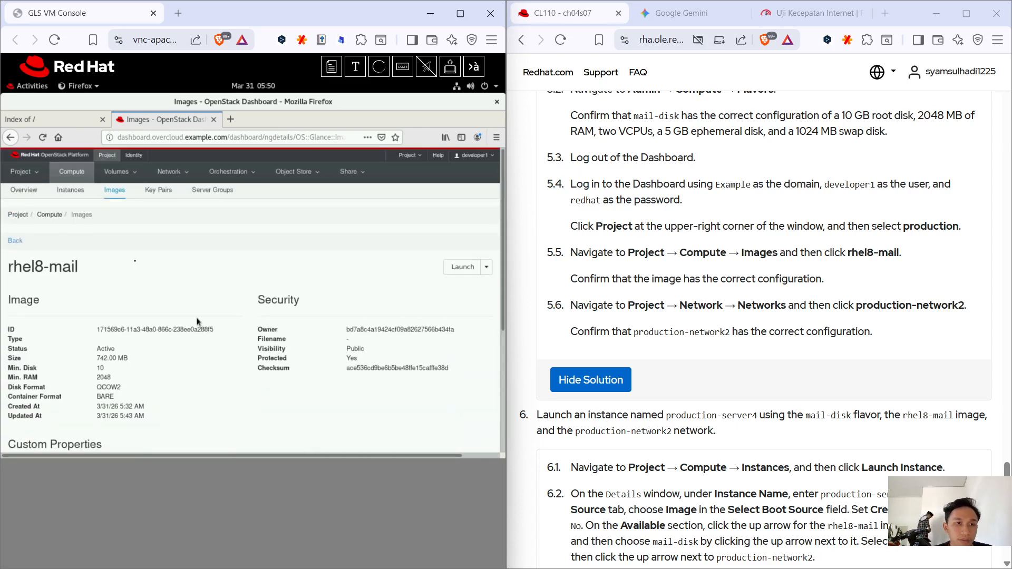
pyautogui.click(167, 181)
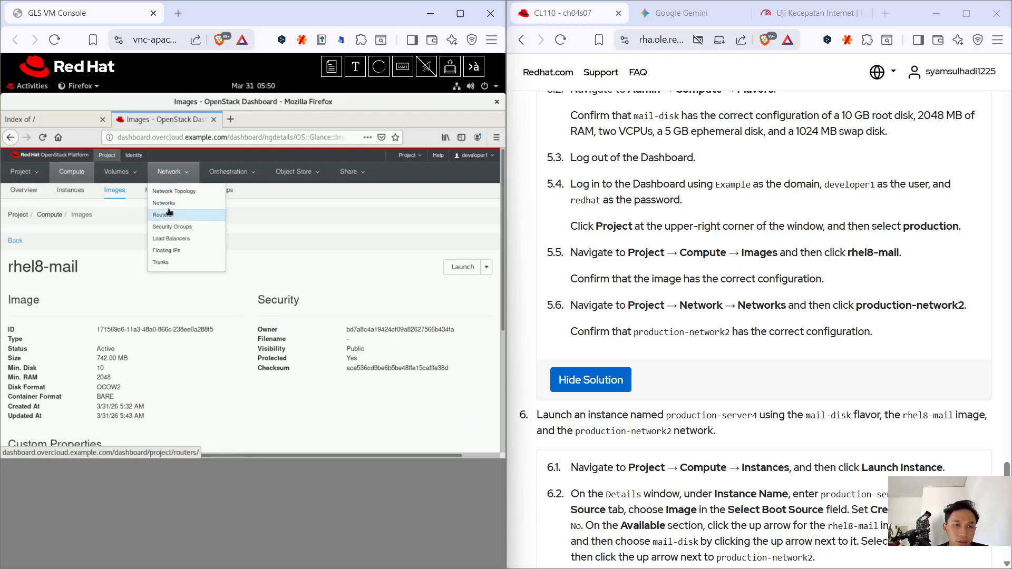
pyautogui.click(172, 204)
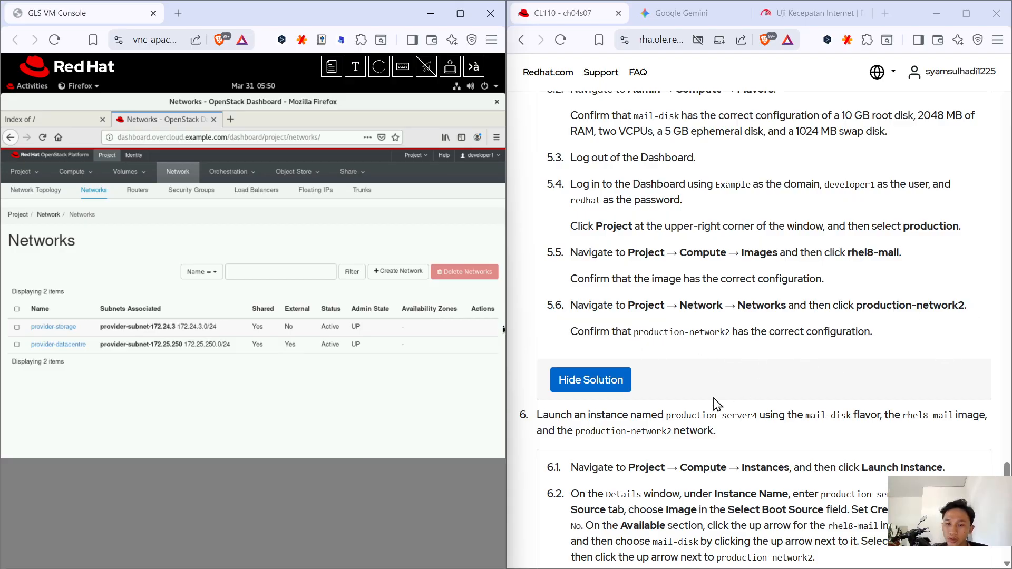
pyautogui.scroll(-3, 716, 404)
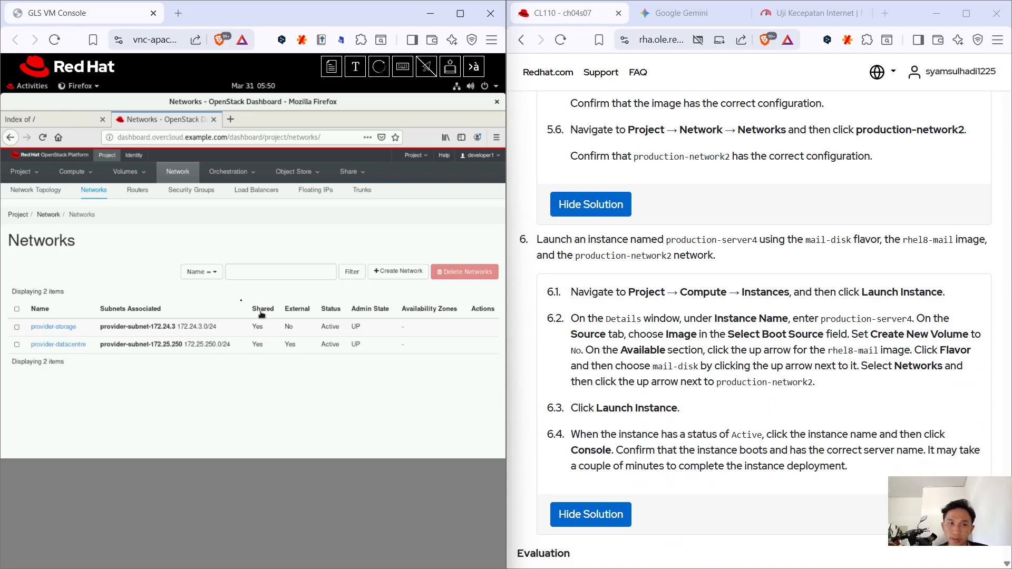
pyautogui.scroll(15, 775, 232)
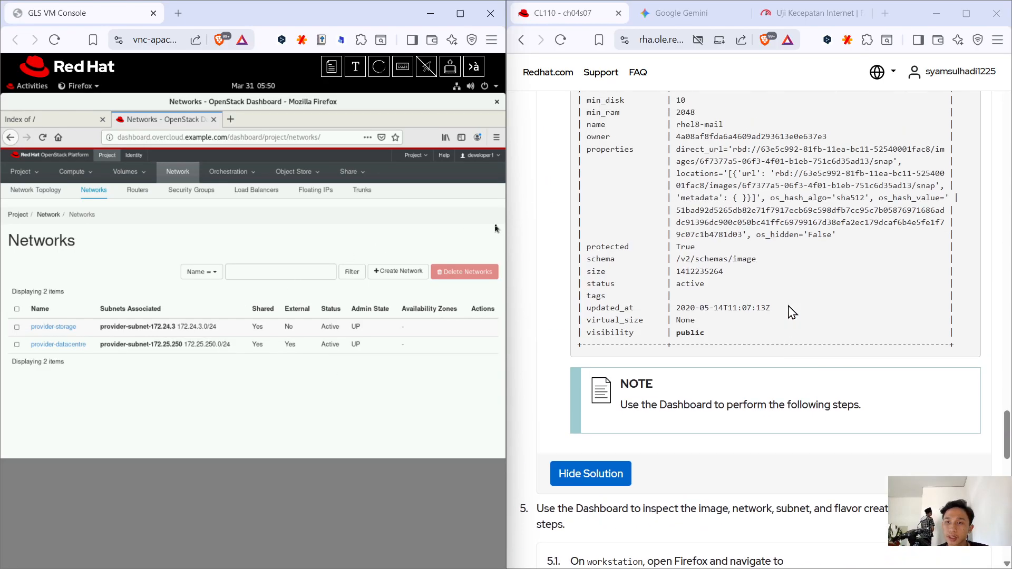
pyautogui.scroll(8, 792, 311)
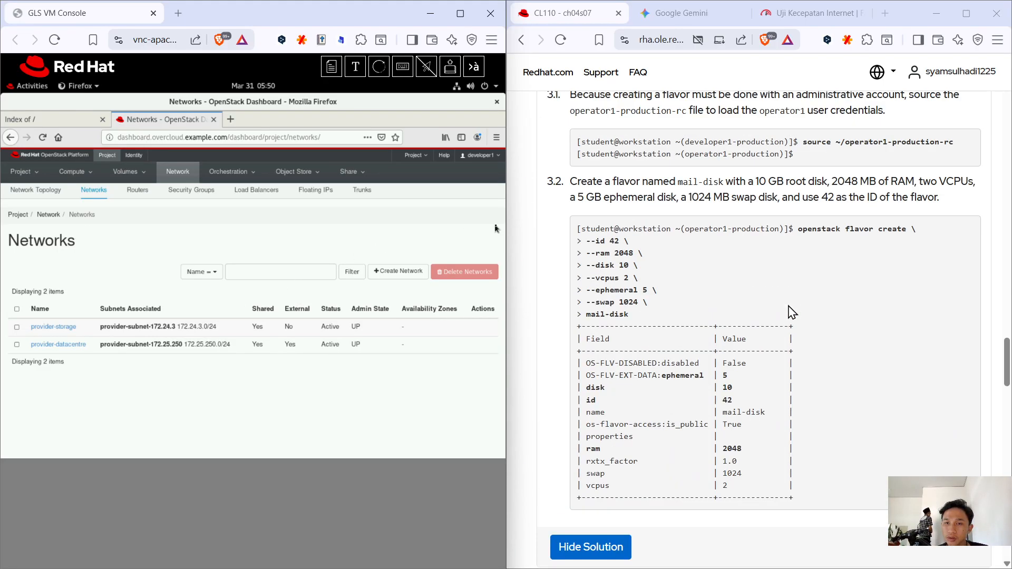
pyautogui.scroll(10, 792, 312)
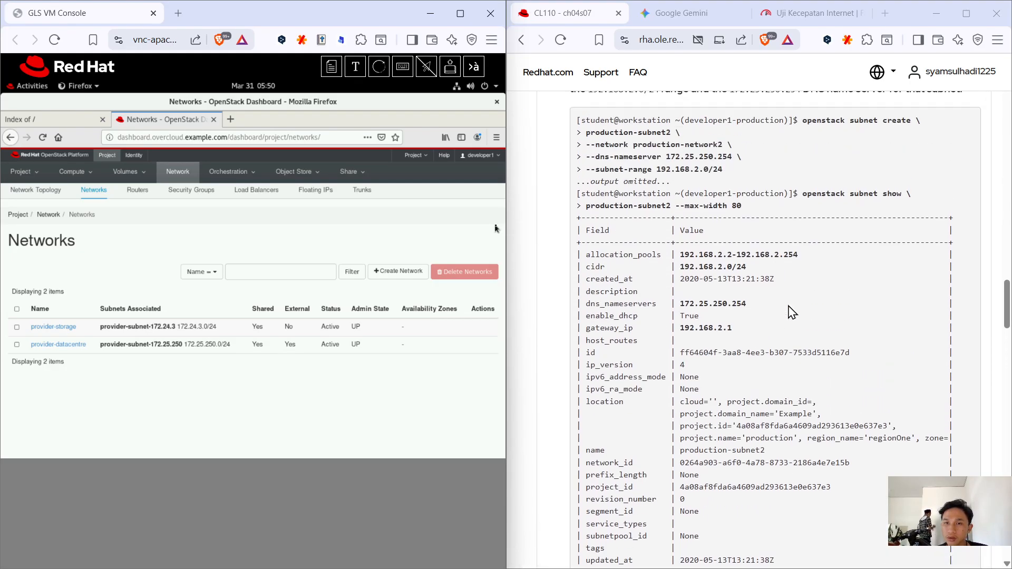
pyautogui.scroll(3, 792, 312)
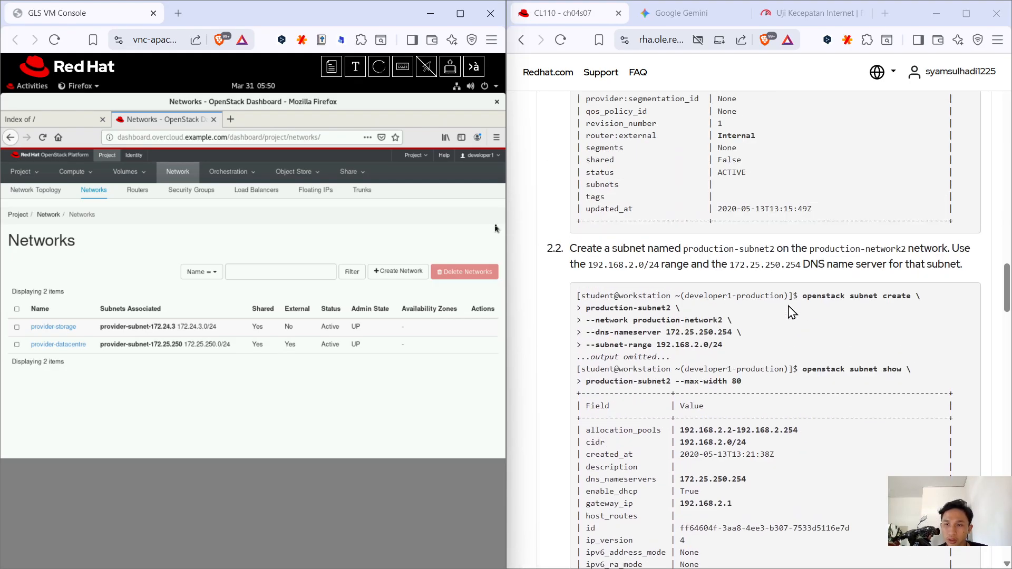
pyautogui.scroll(2, 792, 312)
pyautogui.scroll(8, 792, 312)
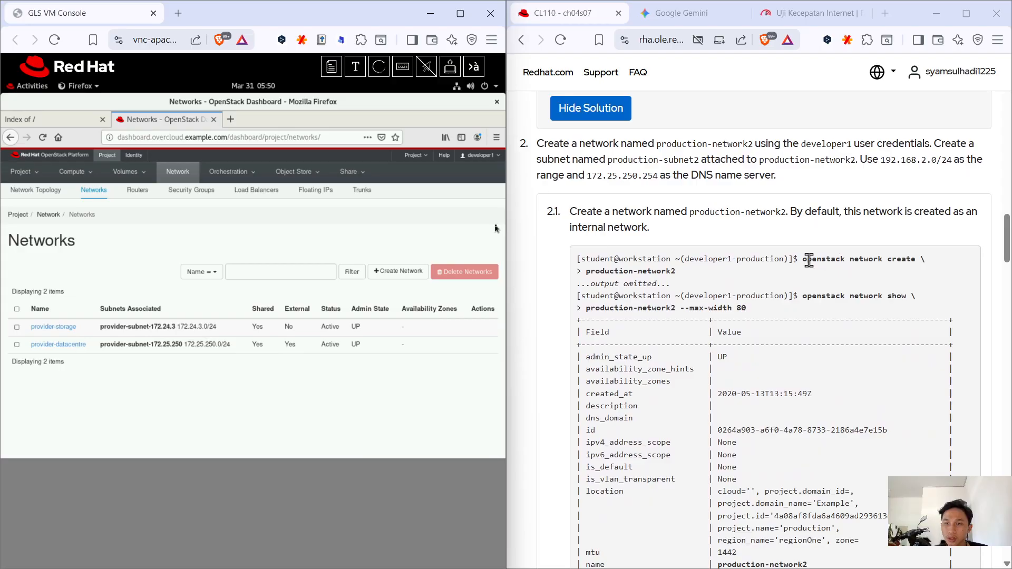
pyautogui.moveTo(801, 260); pyautogui.dragTo(827, 274)
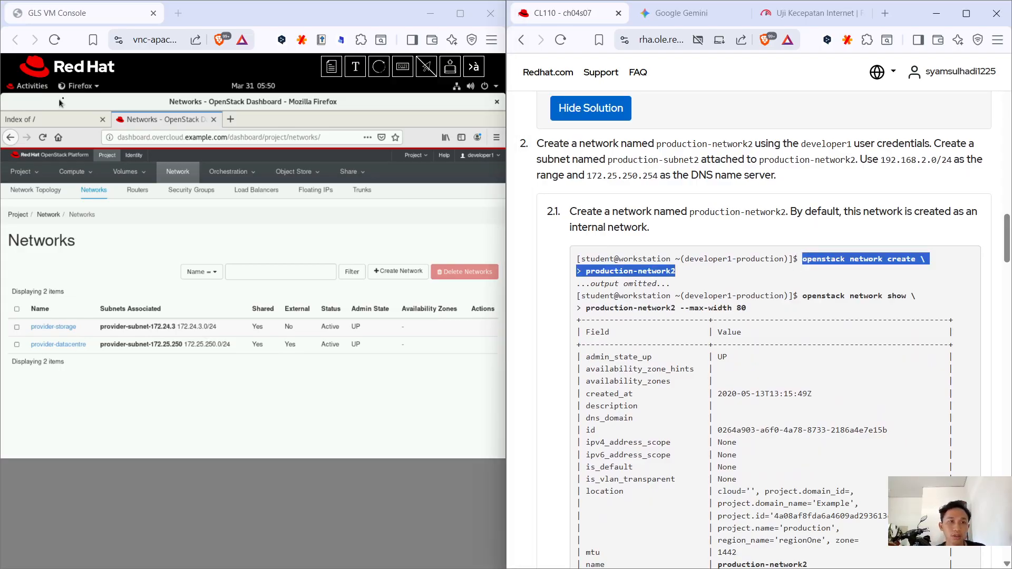
# In the workstation terminal, load credentials with source ~/developer1-production-rc.
pyautogui.click(37, 90)
pyautogui.click(37, 90)
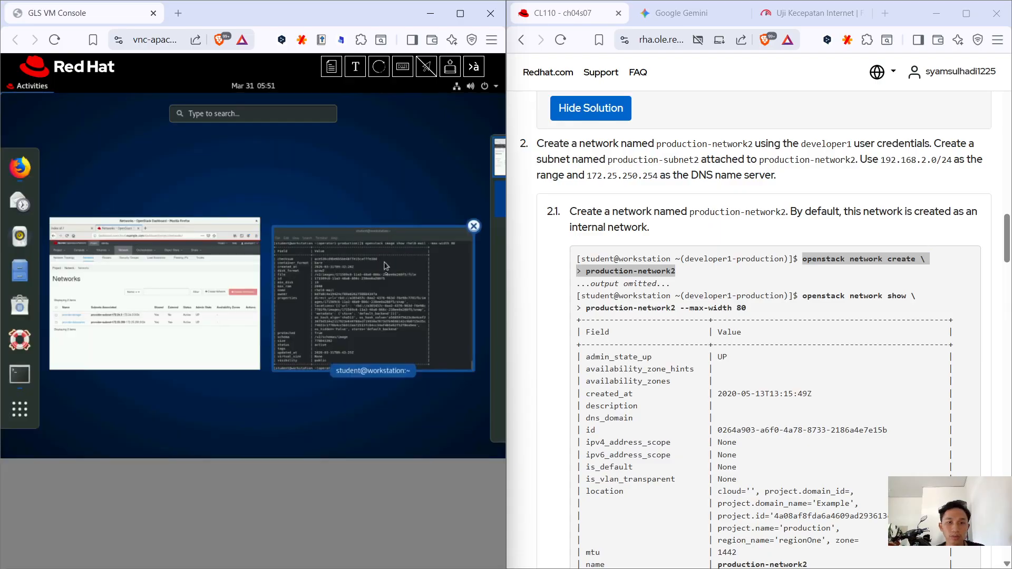
pyautogui.click(388, 279)
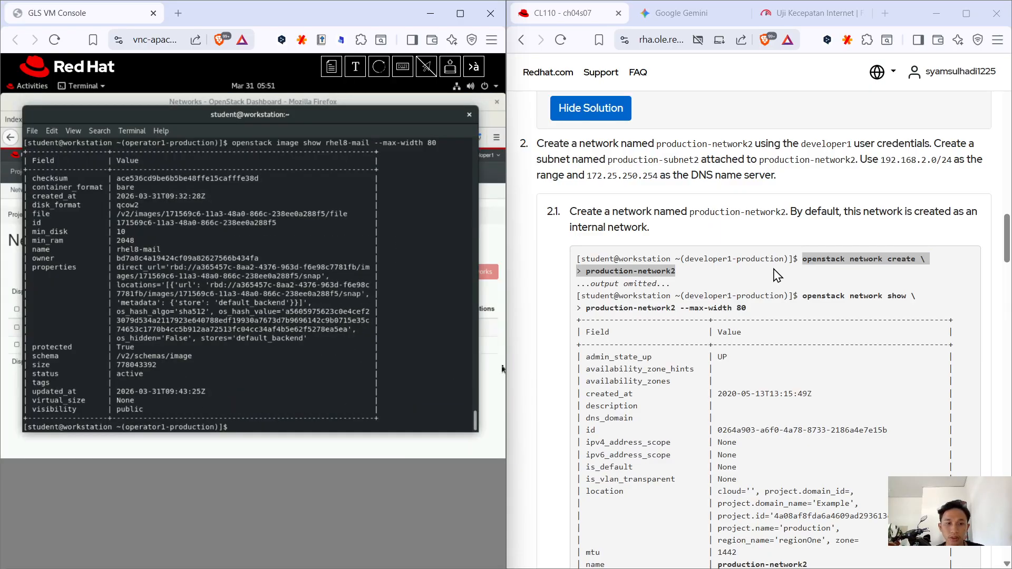
pyautogui.scroll(2, 812, 278)
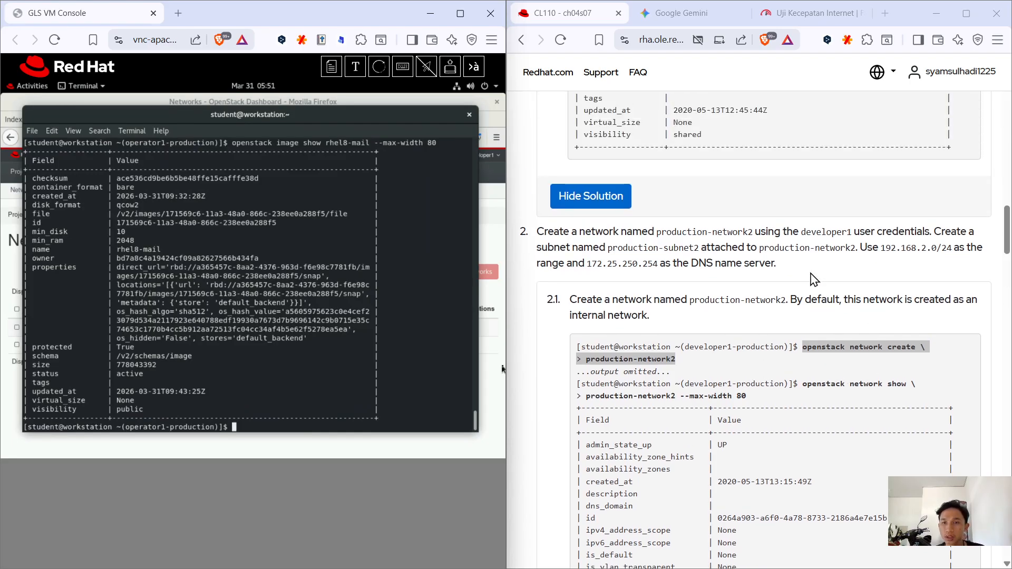
pyautogui.scroll(2, 814, 280)
pyautogui.scroll(-2, 814, 280)
pyautogui.scroll(10, 796, 363)
pyautogui.scroll(6, 796, 363)
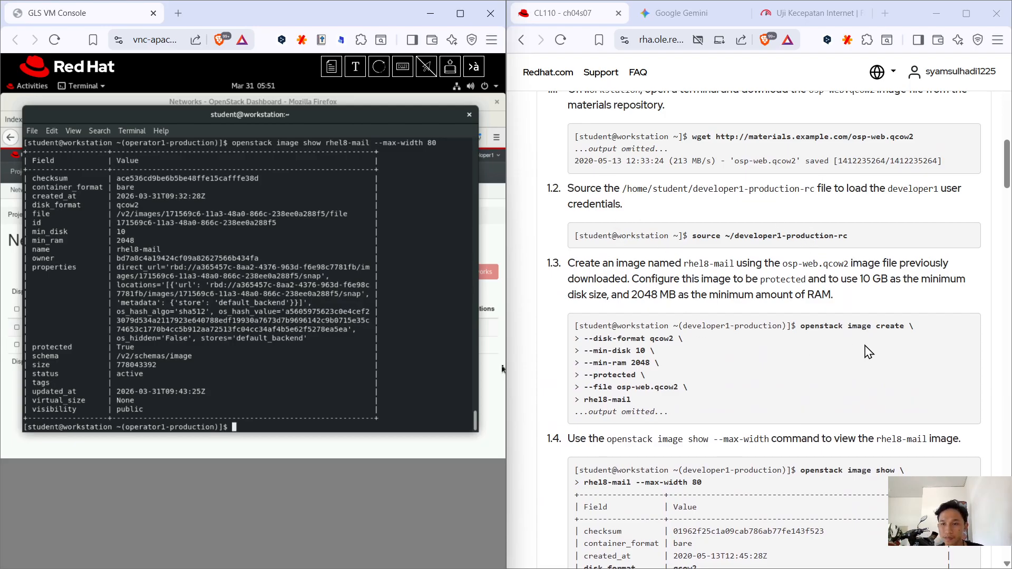
pyautogui.scroll(2, 869, 353)
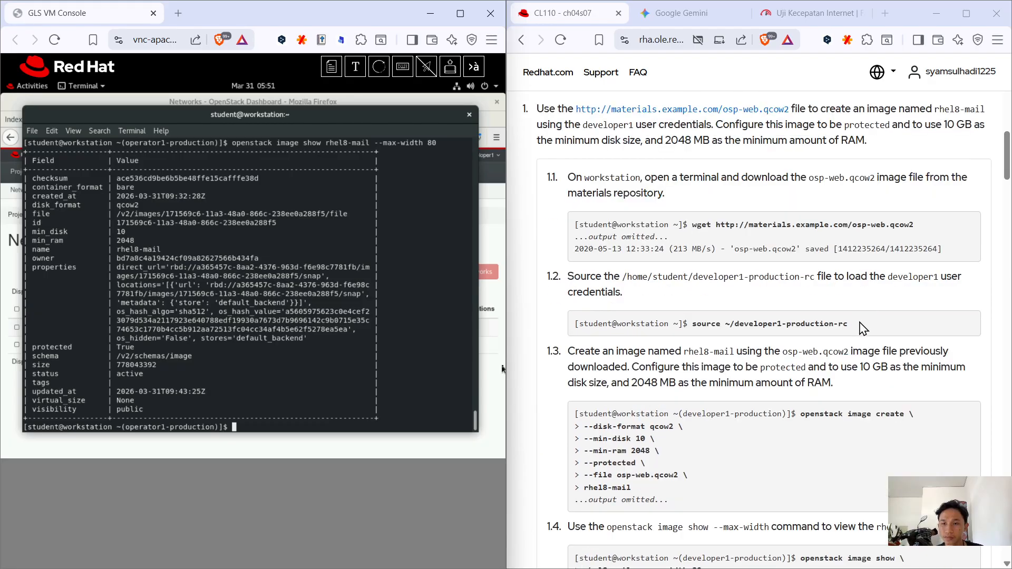
pyautogui.moveTo(849, 324); pyautogui.dragTo(695, 327)
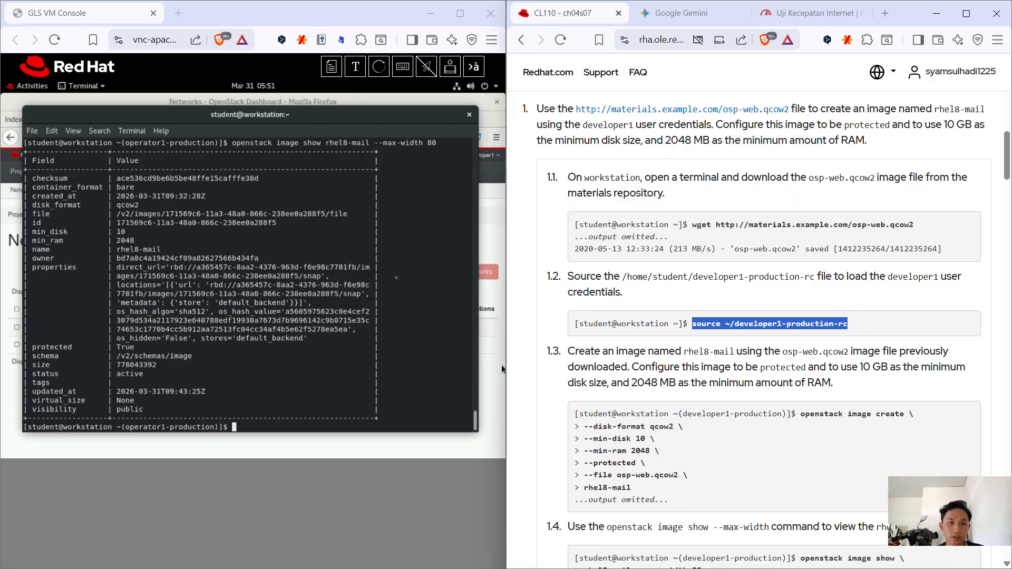
pyautogui.click(359, 386)
pyautogui.write('sour')
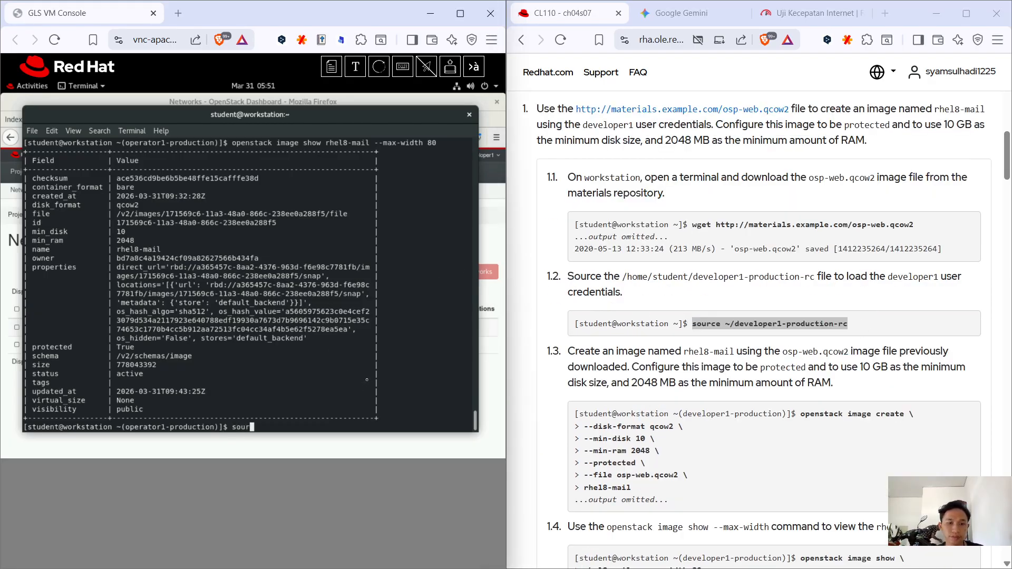
pyautogui.write('ce ~/developer1-production-r')
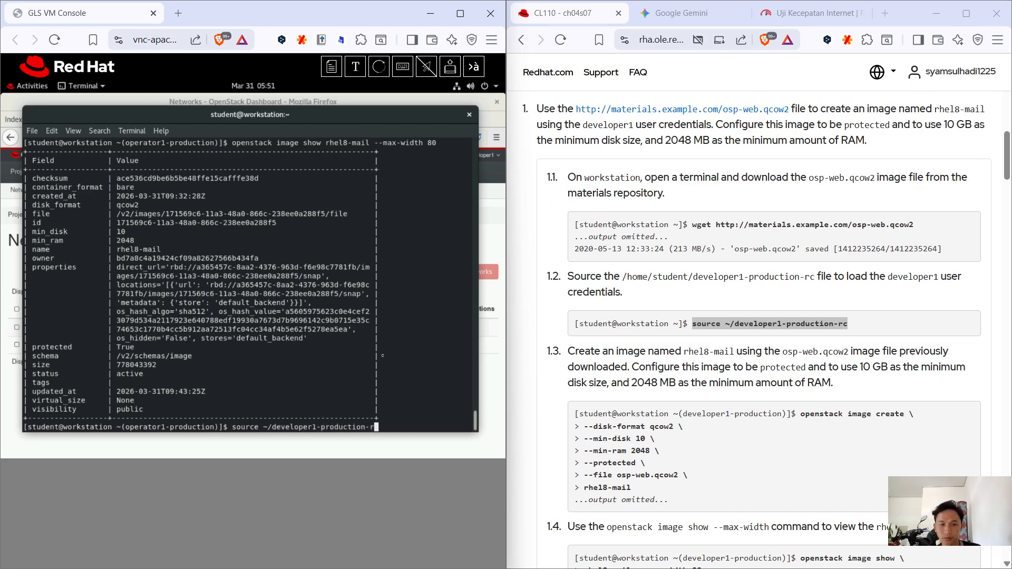
pyautogui.write('c')
pyautogui.press('Return')
# Run 'openstack network create production-network2' as one joined line via Send Text.
pyautogui.scroll(-5, 751, 377)
pyautogui.scroll(-4, 829, 227)
pyautogui.scroll(2, 795, 230)
pyautogui.scroll(-6, 843, 253)
pyautogui.scroll(-5, 854, 269)
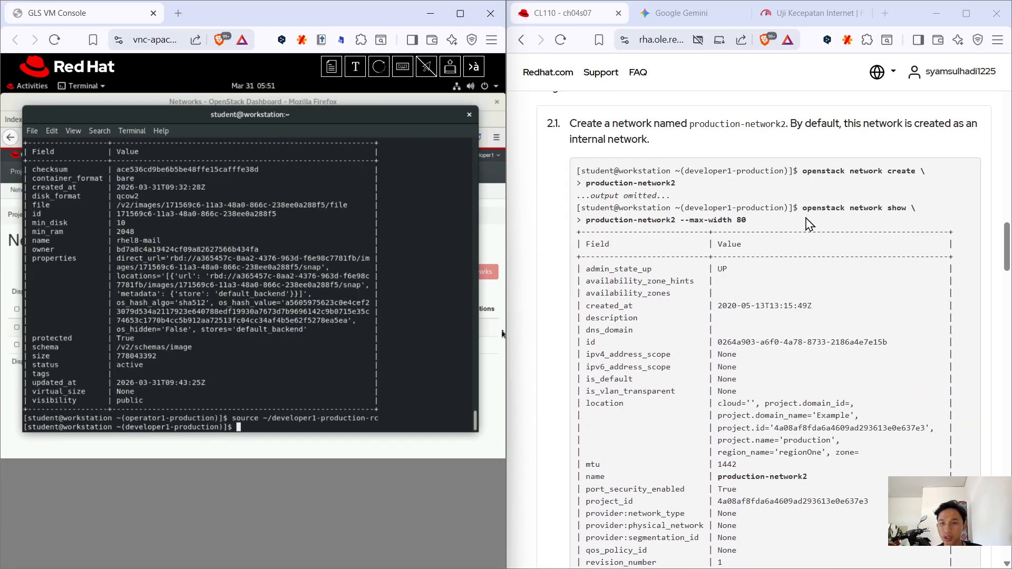
pyautogui.moveTo(800, 172); pyautogui.dragTo(818, 191)
pyautogui.hotkey('ctrl', 'c')
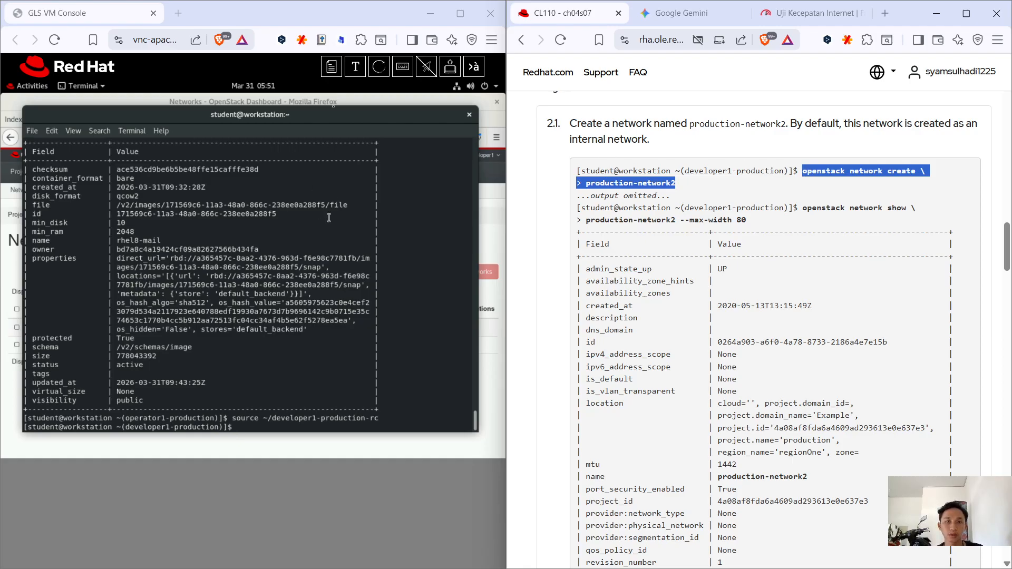
pyautogui.click(356, 66)
pyautogui.hotkey('ctrl', 'v')
pyautogui.click(26, 131)
pyautogui.press('BackSpace')
pyautogui.press('BackSpace')
pyautogui.press('BackSpace')
pyautogui.press('BackSpace')
pyautogui.click(222, 263)
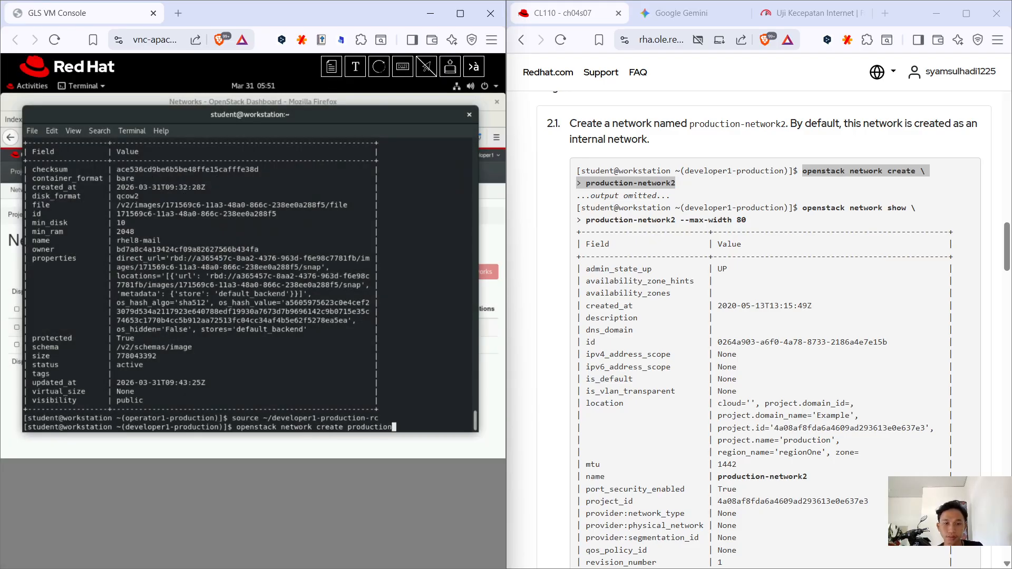
pyautogui.press('Return')
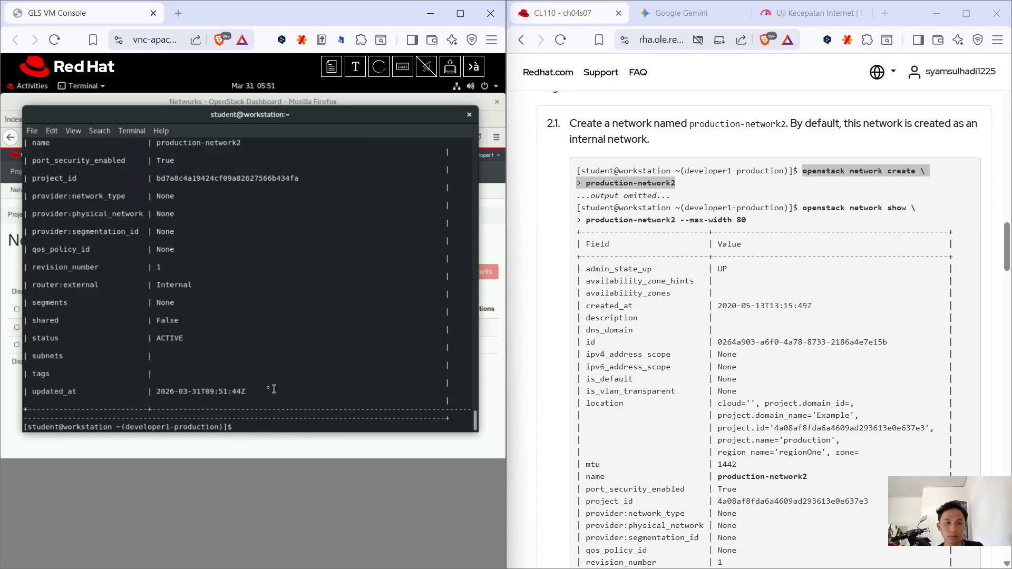
# Confirm production-network2 is ACTIVE, internal, with no subnets, then bring up the dashboard Networks page.
pyautogui.scroll(2, 267, 387)
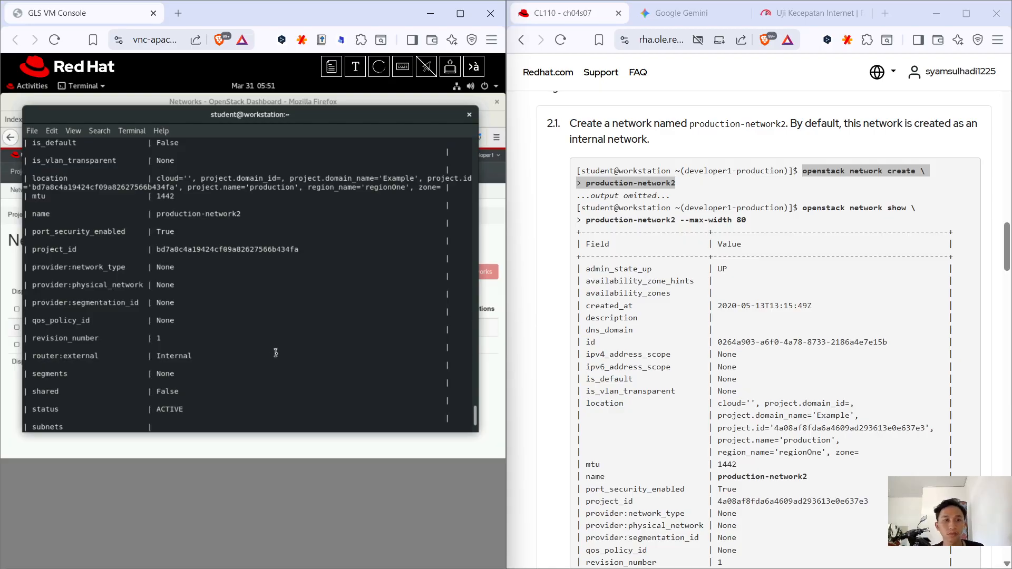
pyautogui.scroll(12, 278, 347)
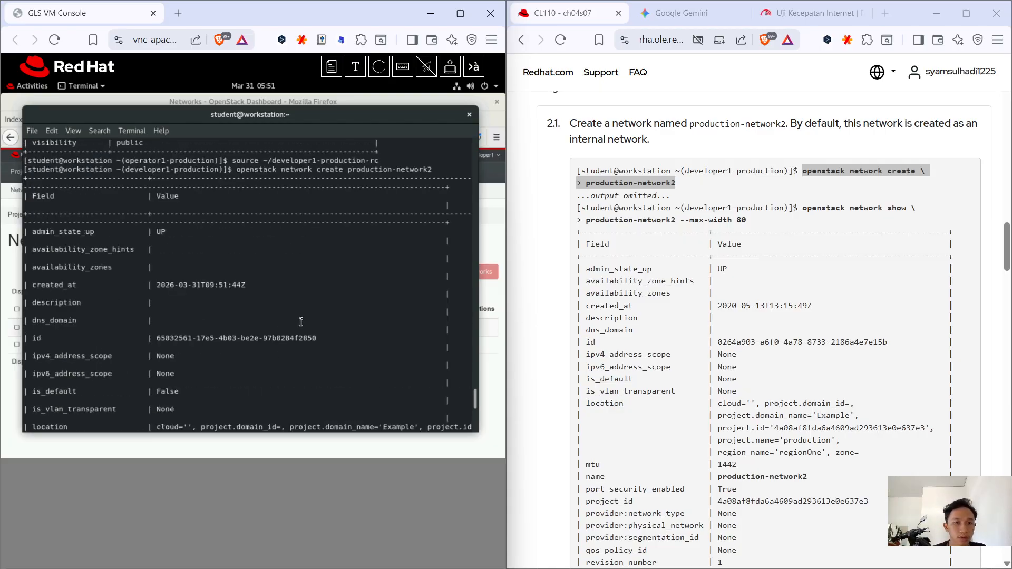
pyautogui.scroll(-15, 301, 317)
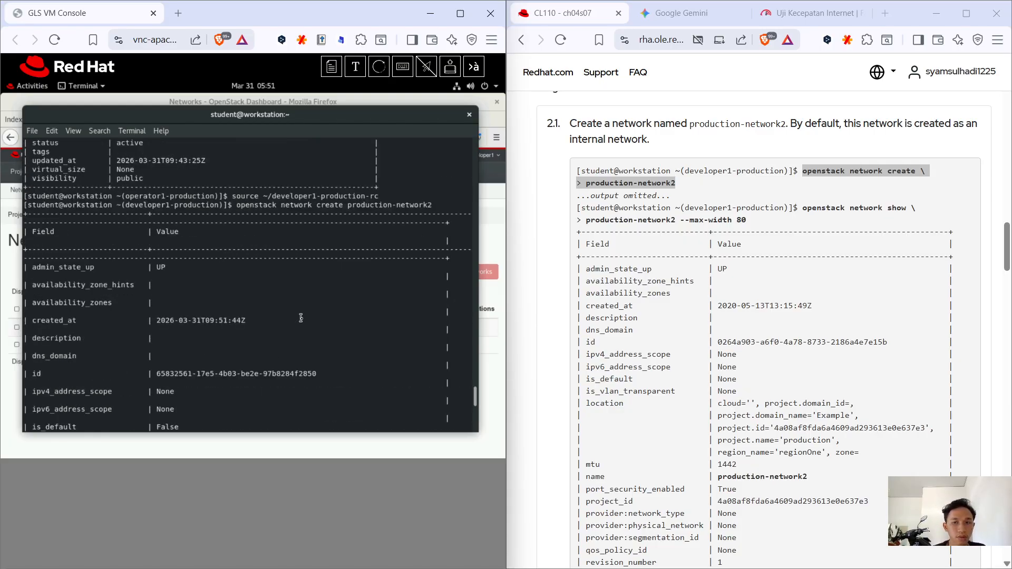
pyautogui.scroll(-5, 833, 346)
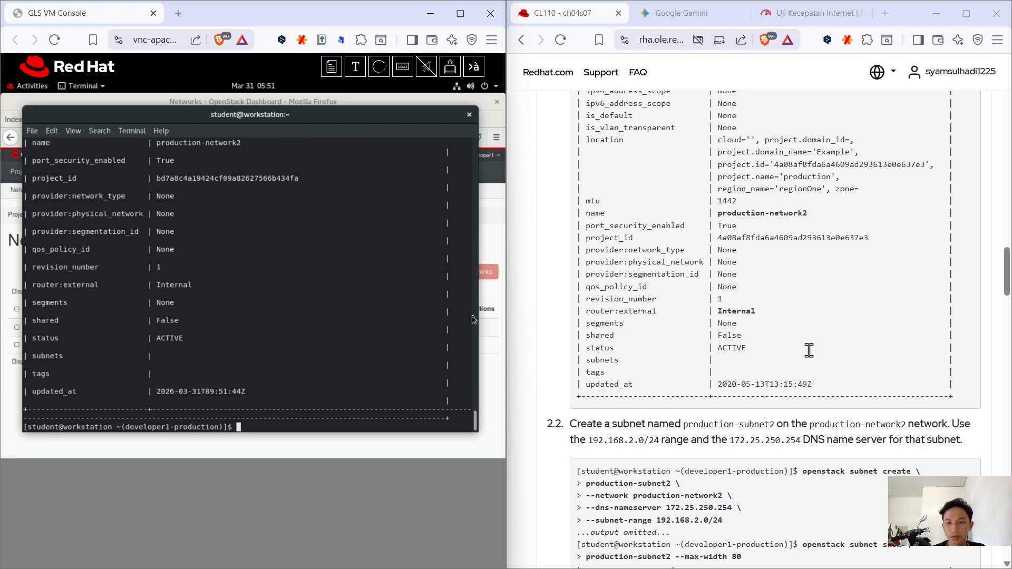
pyautogui.scroll(2, 804, 348)
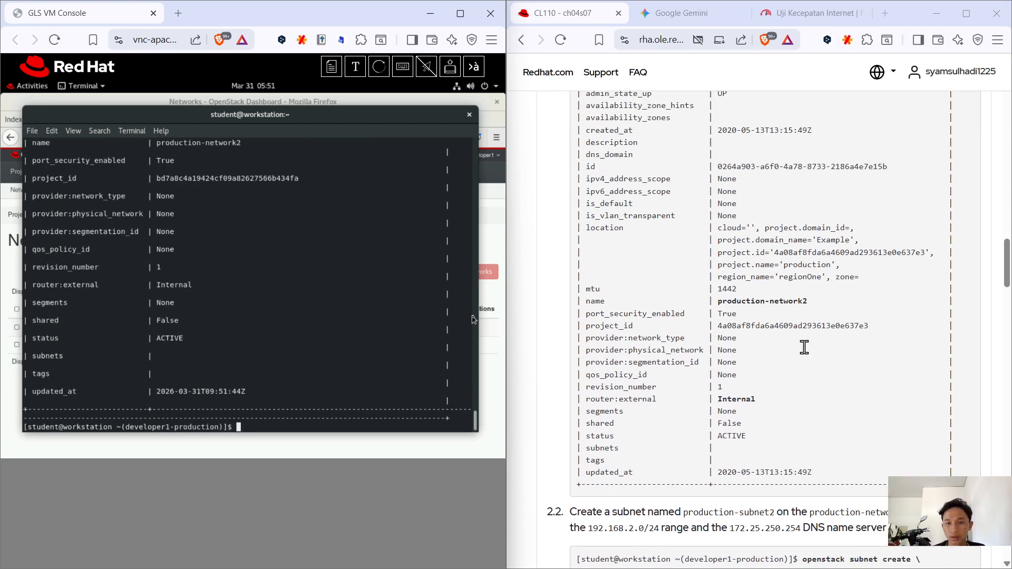
pyautogui.scroll(2, 805, 348)
pyautogui.scroll(-2, 884, 466)
pyautogui.scroll(-10, 884, 466)
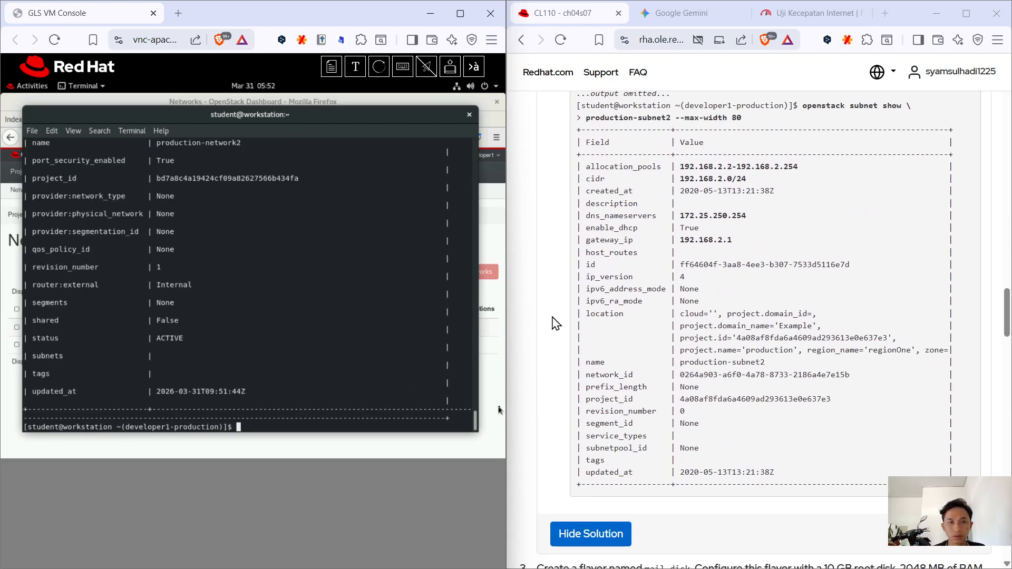
pyautogui.scroll(-15, 784, 330)
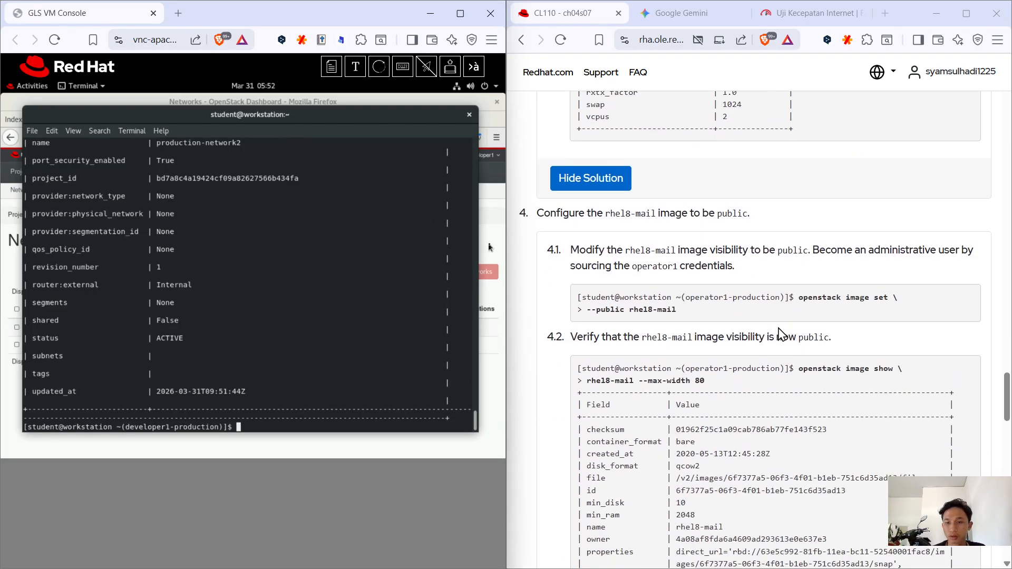
pyautogui.click(461, 455)
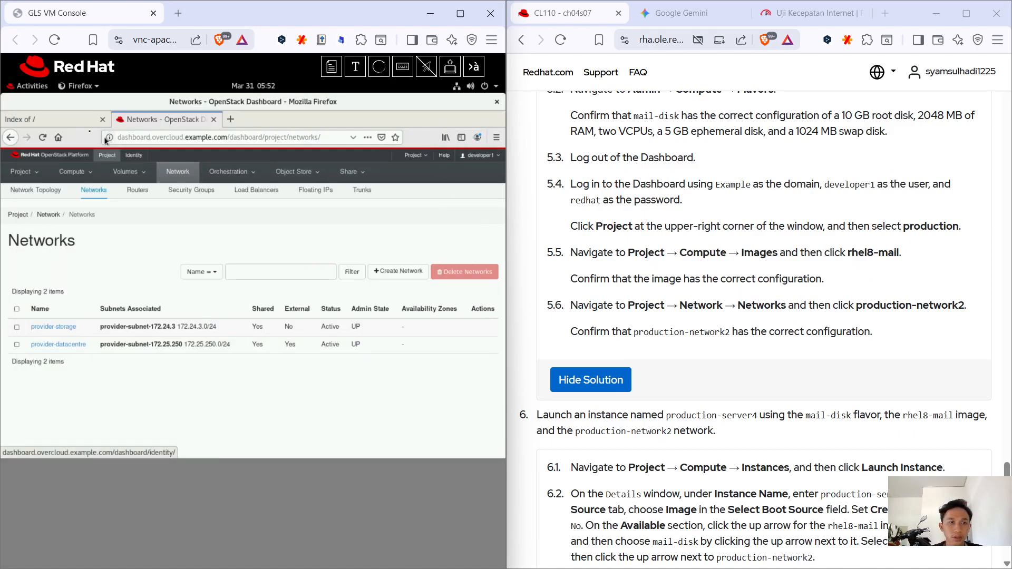
pyautogui.click(45, 141)
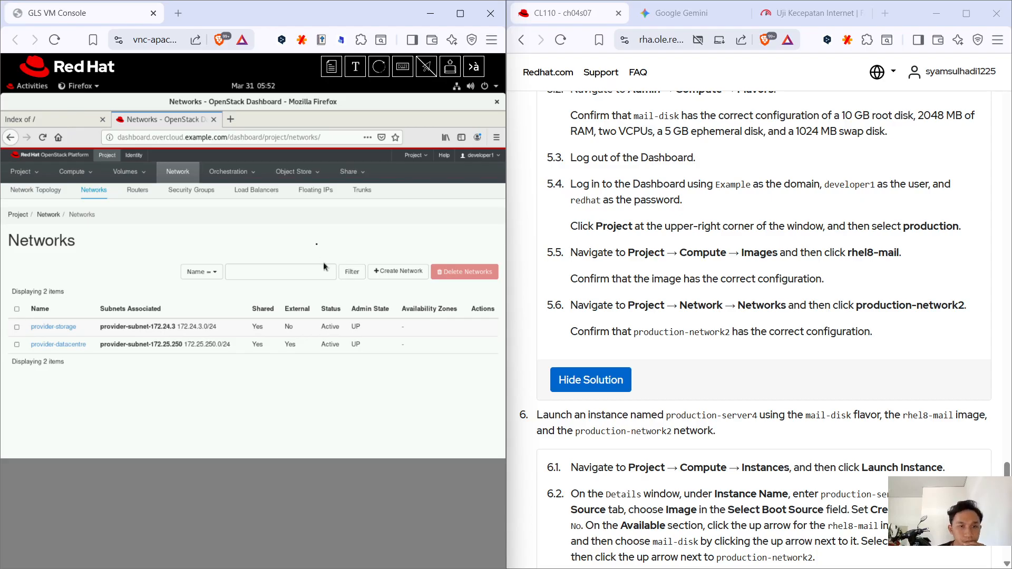
pyautogui.click(93, 175)
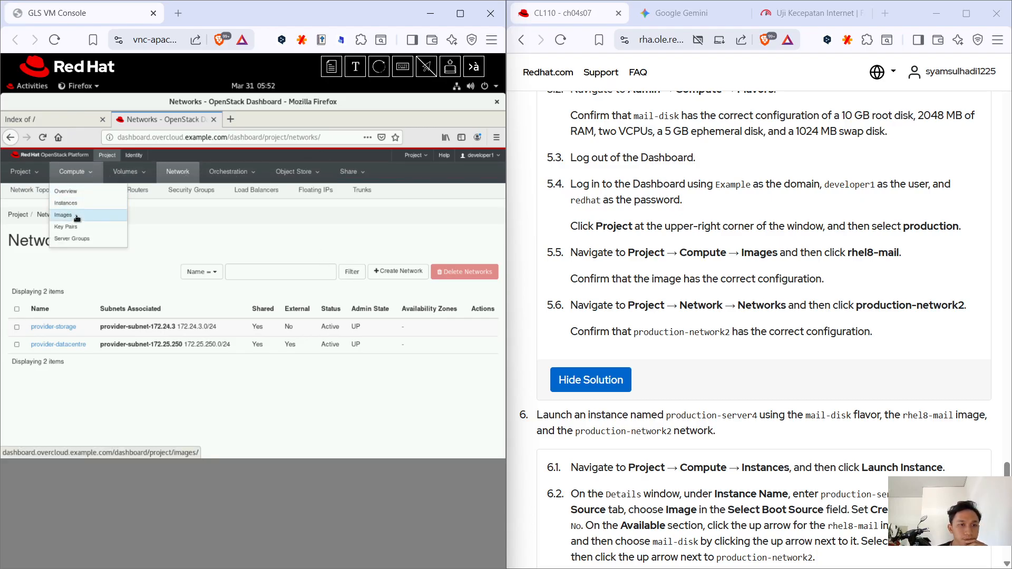
pyautogui.click(22, 175)
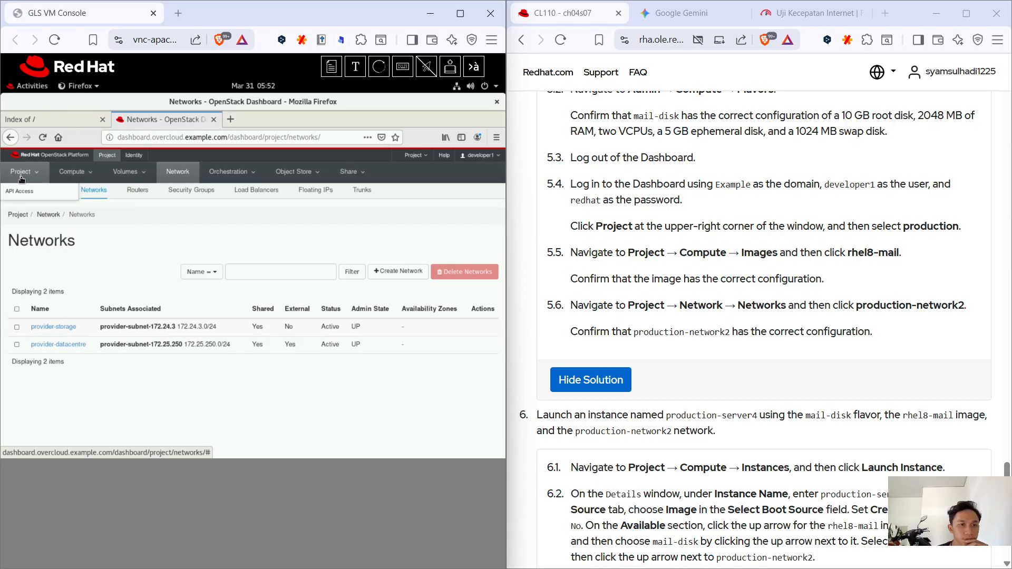
pyautogui.click(194, 411)
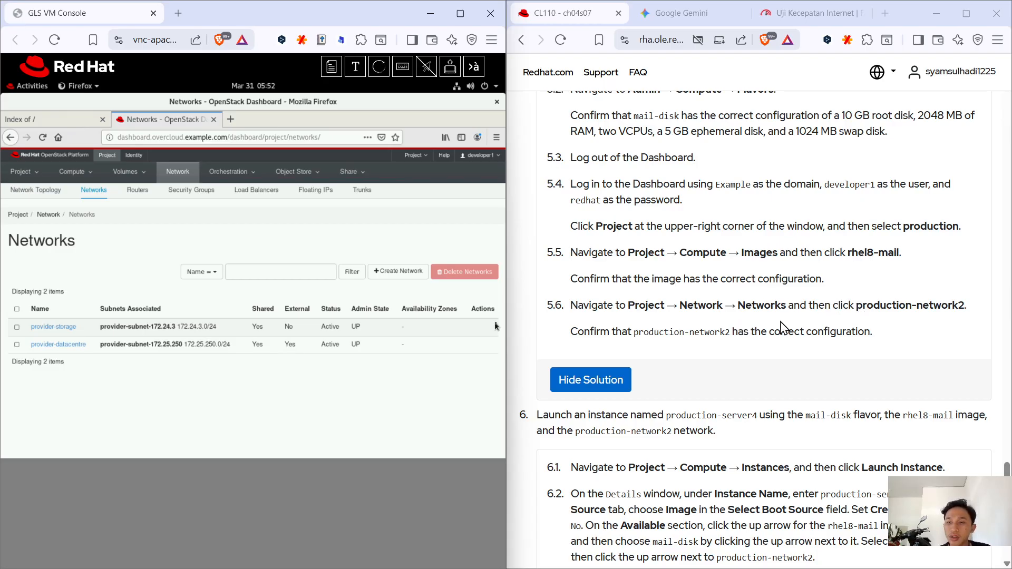
pyautogui.scroll(-2, 686, 409)
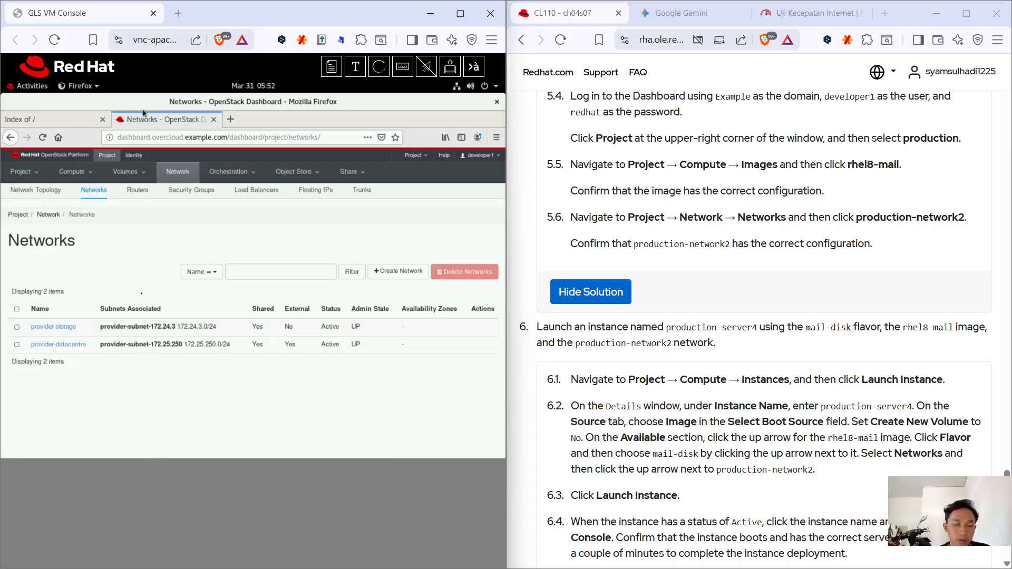
pyautogui.click(20, 87)
# Return to the workstation terminal and select the production-subnet2 create command in the guide.
pyautogui.click(374, 363)
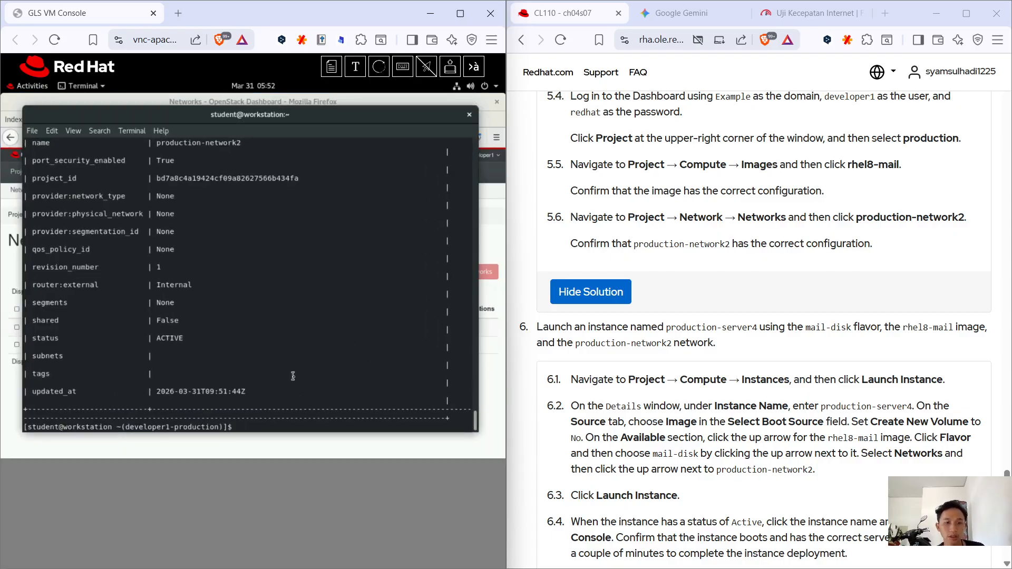
pyautogui.scroll(6, 801, 326)
pyautogui.scroll(10, 803, 331)
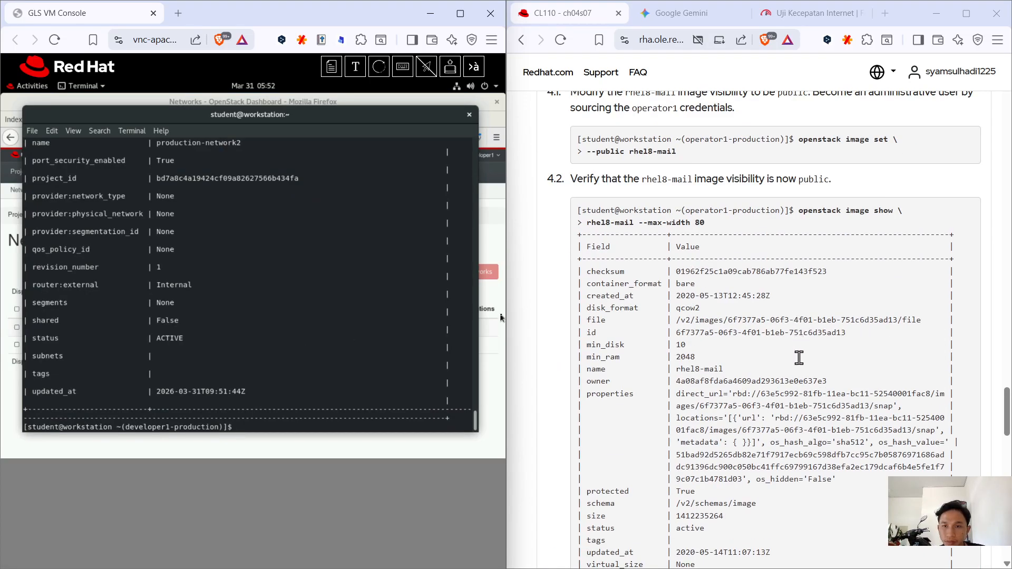
pyautogui.scroll(10, 799, 358)
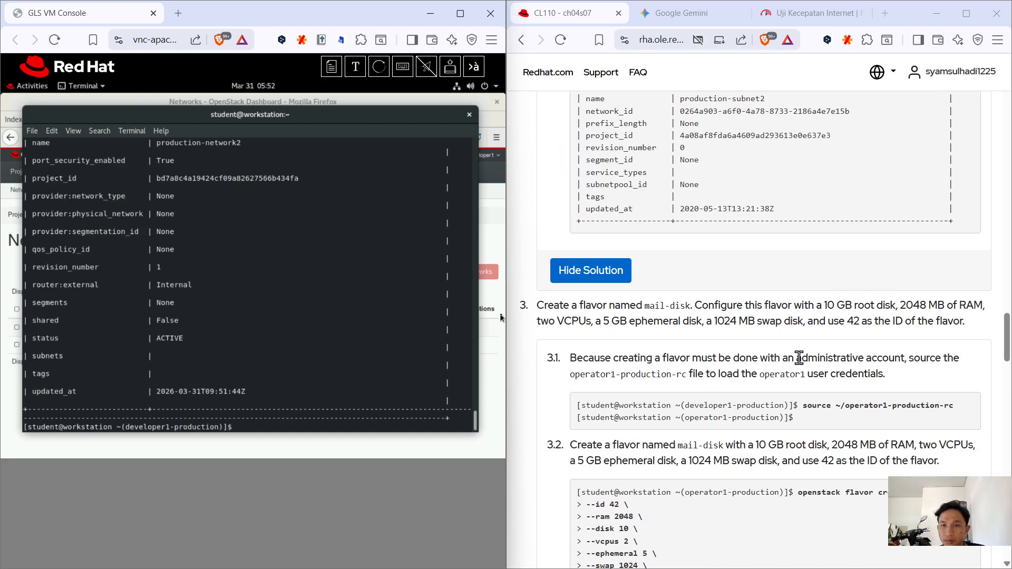
pyautogui.scroll(-6, 799, 358)
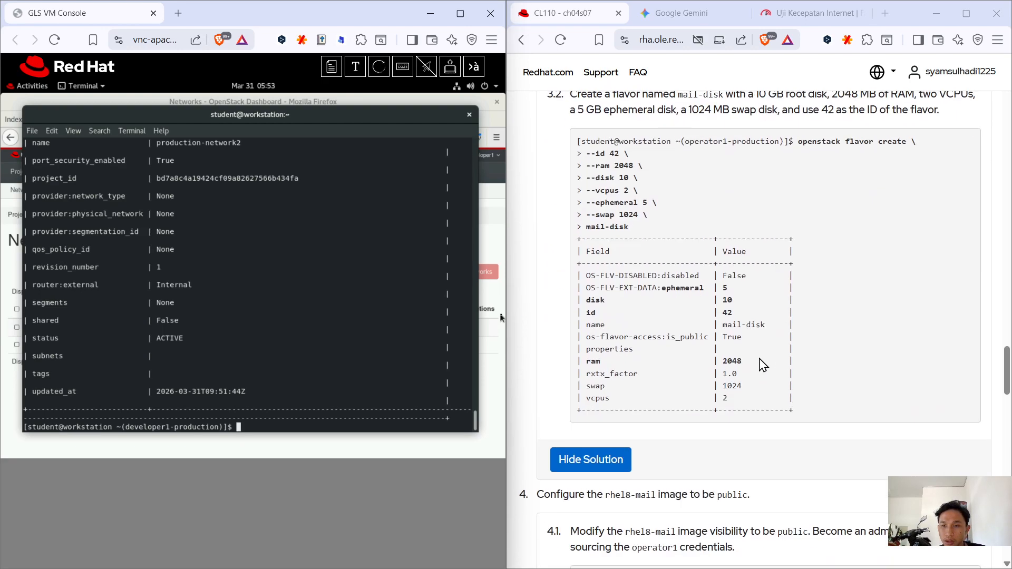
pyautogui.scroll(6, 763, 363)
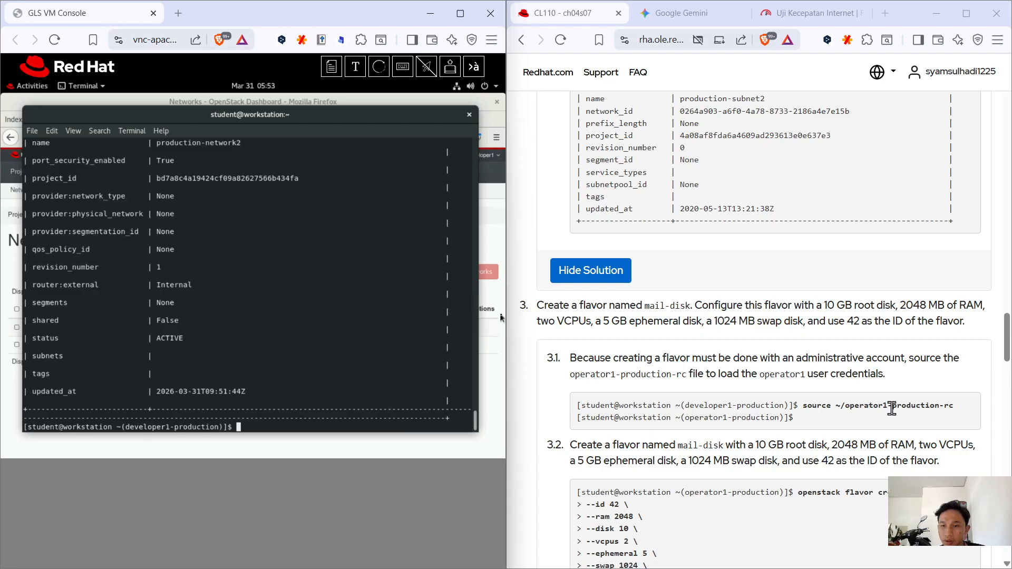
pyautogui.scroll(8, 922, 416)
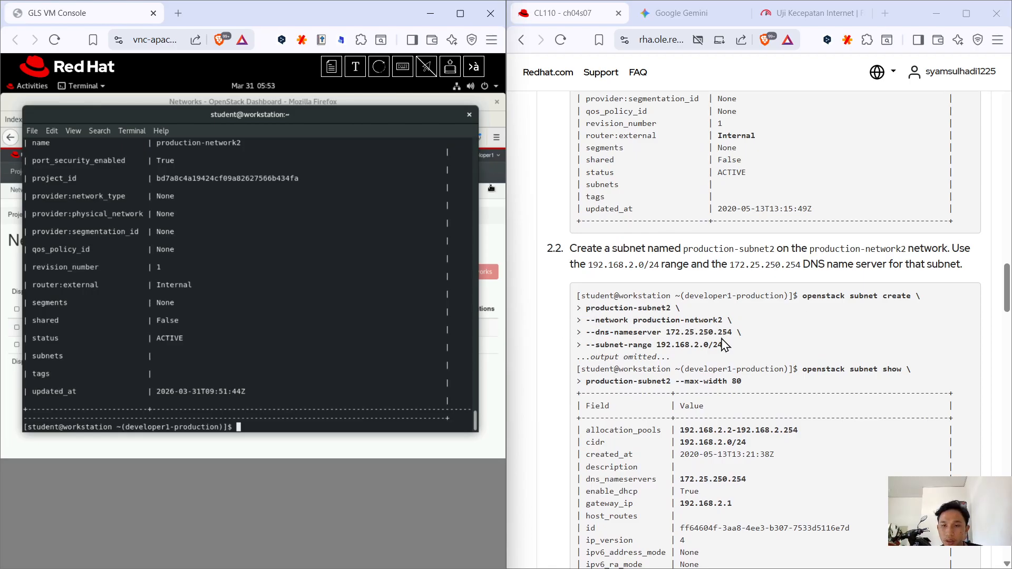
pyautogui.moveTo(805, 299); pyautogui.dragTo(807, 351)
pyautogui.hotkey('ctrl', 'c')
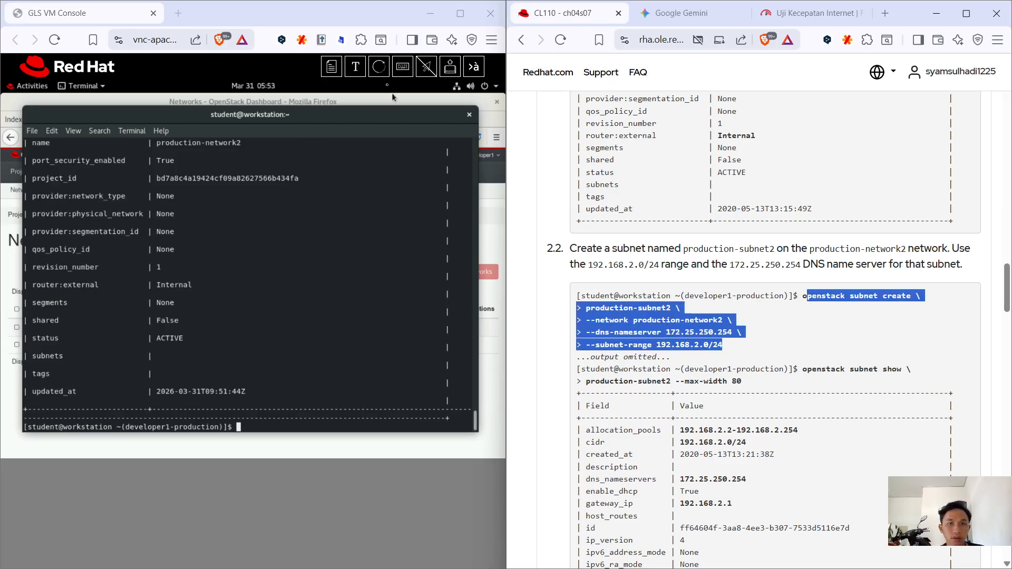
# Send the 'openstack subnet create production-subnet2' command, joined into a single line, to the terminal.
pyautogui.click(355, 67)
pyautogui.hotkey('ctrl', 'v')
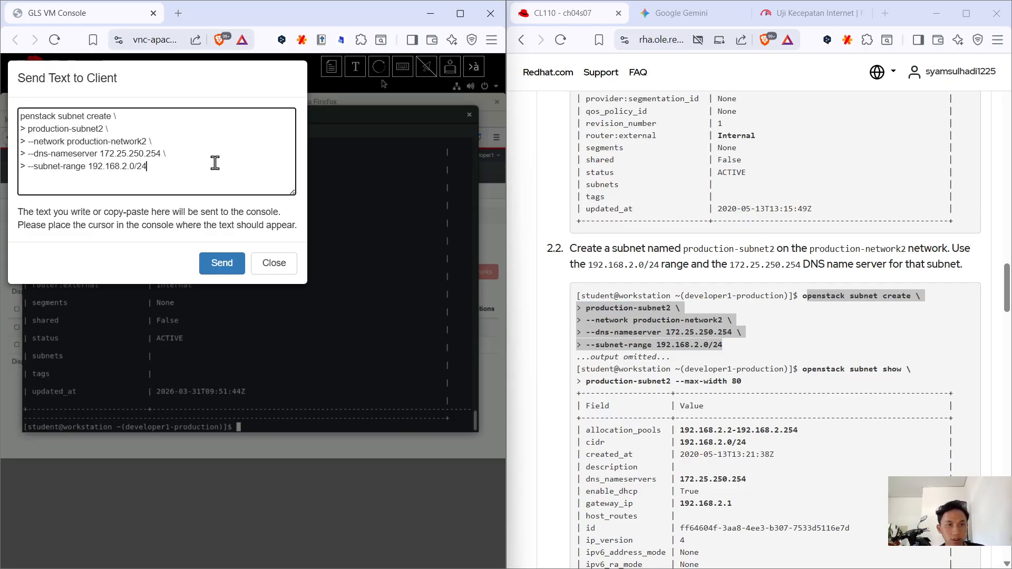
pyautogui.click(25, 167)
pyautogui.press('BackSpace')
pyautogui.press('BackSpace')
pyautogui.press('BackSpace')
pyautogui.press('BackSpace')
pyautogui.click(25, 154)
pyautogui.press('BackSpace')
pyautogui.press('BackSpace')
pyautogui.press('BackSpace')
pyautogui.press('BackSpace')
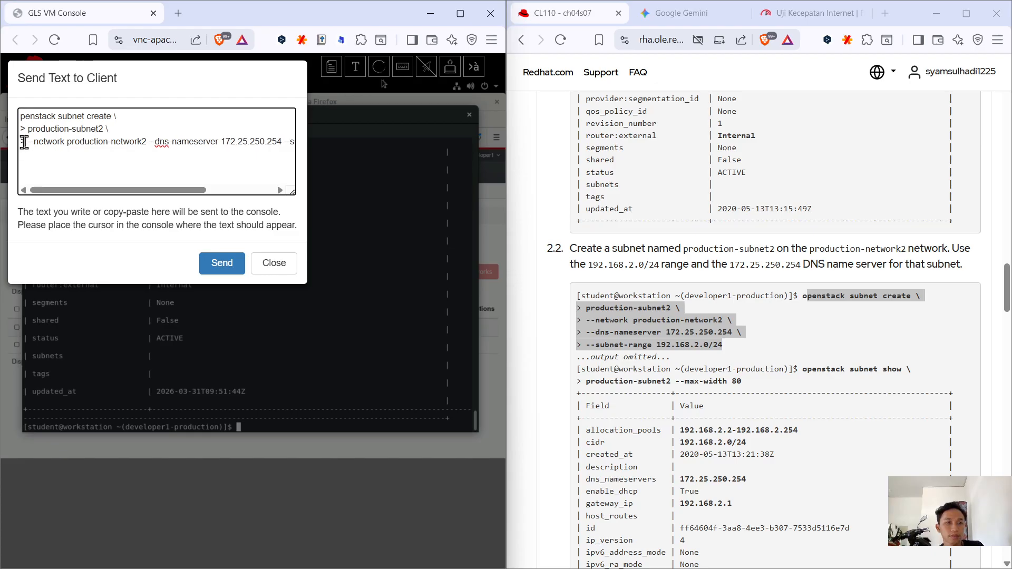
pyautogui.click(24, 142)
pyautogui.press('BackSpace')
pyautogui.press('BackSpace')
pyautogui.click(23, 131)
pyautogui.press('BackSpace')
pyautogui.press('BackSpace')
pyautogui.press('BackSpace')
pyautogui.click(231, 264)
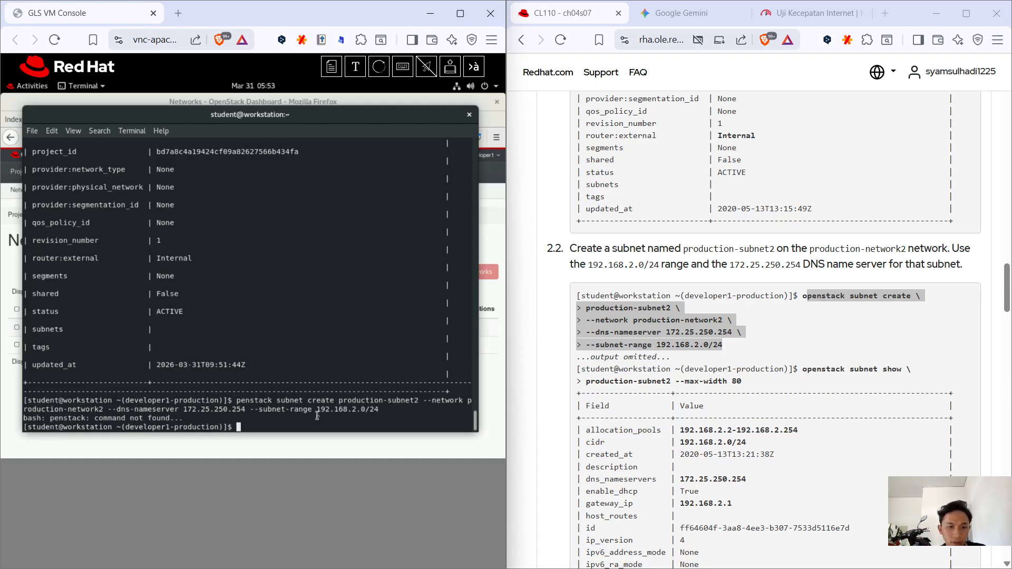
# Correct the typo in the recalled subnet command, rerun it, and read the duplicate-network error.
pyautogui.press('Up')
pyautogui.press('Up')
pyautogui.press('Down')
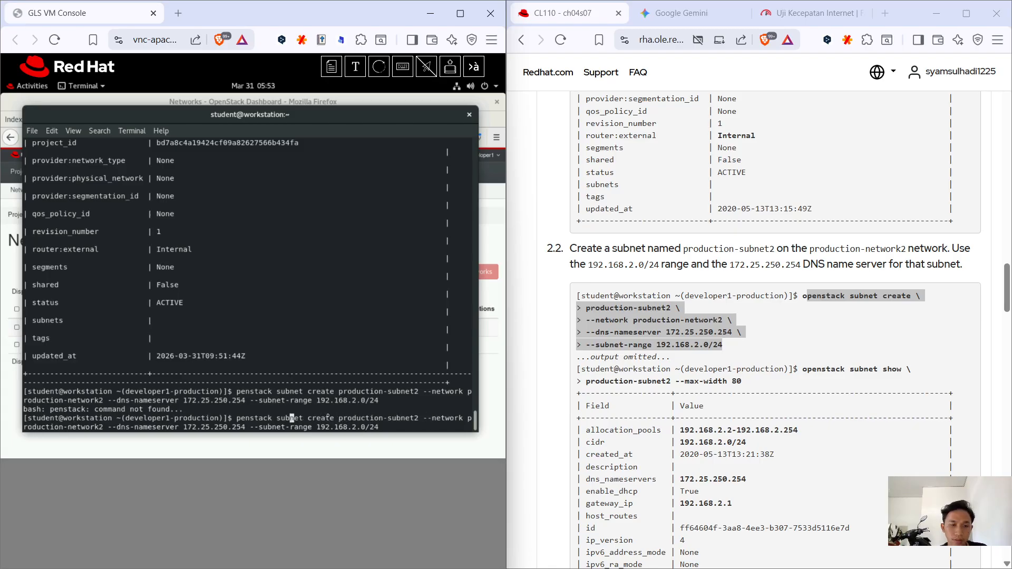
pyautogui.write('o')
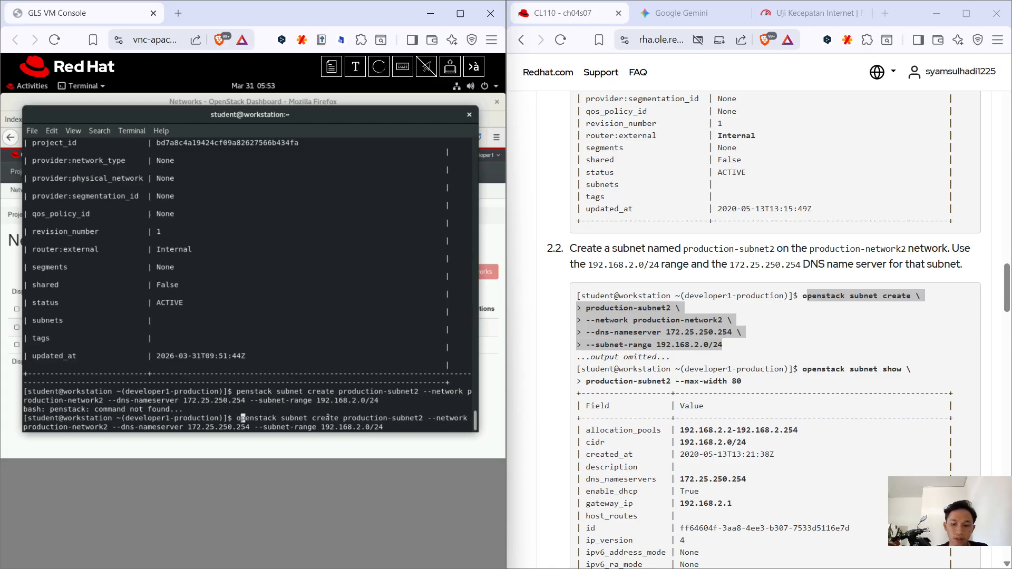
pyautogui.press('Return')
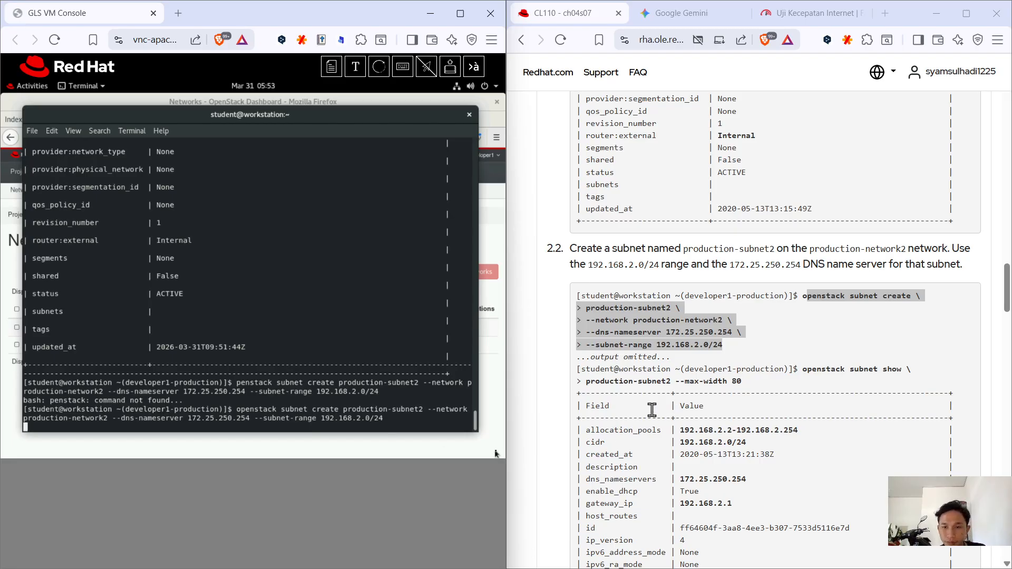
pyautogui.scroll(-2, 650, 415)
pyautogui.scroll(-1, 649, 414)
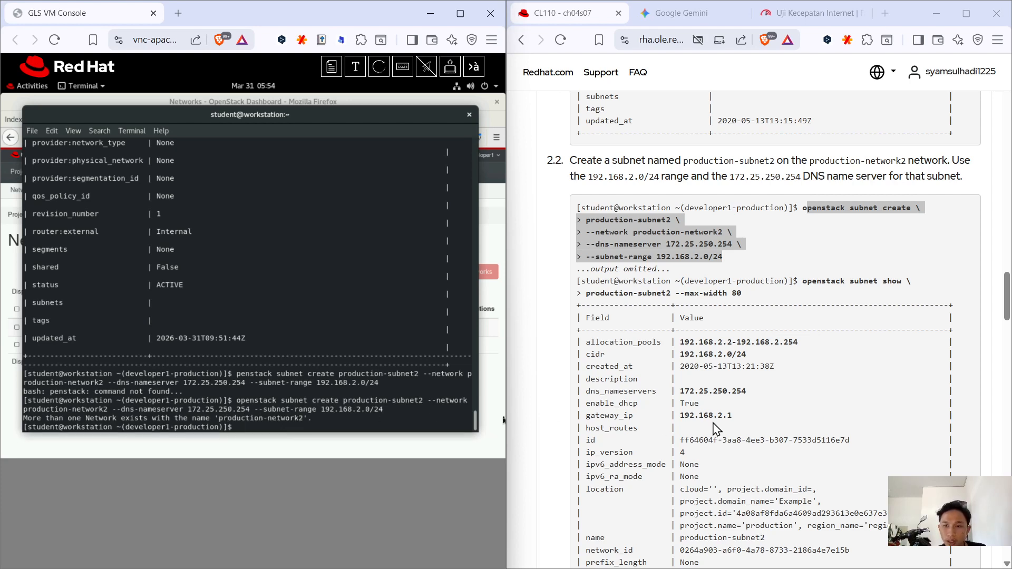
pyautogui.scroll(-2, 717, 419)
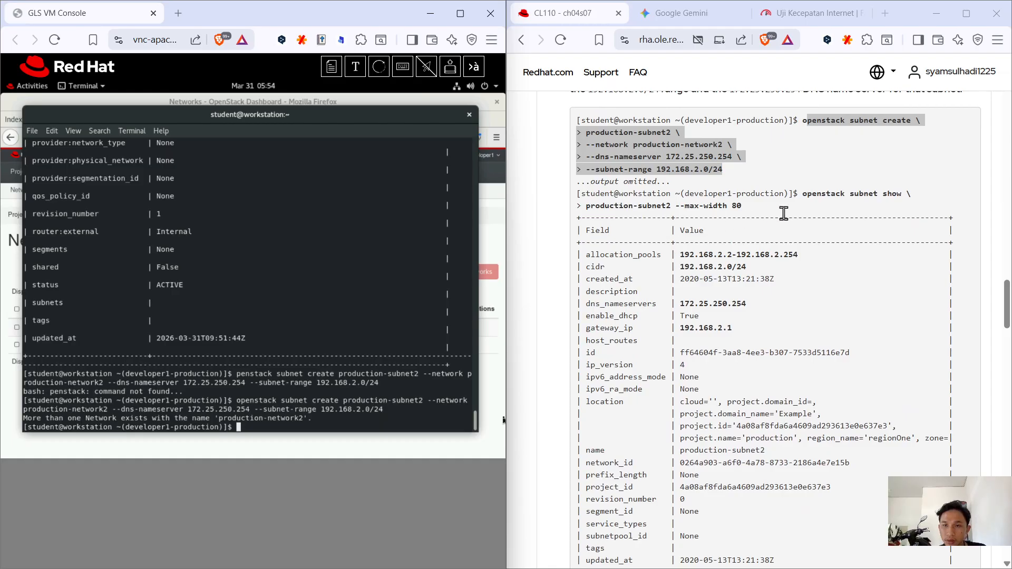
pyautogui.scroll(-15, 801, 288)
pyautogui.scroll(-20, 800, 289)
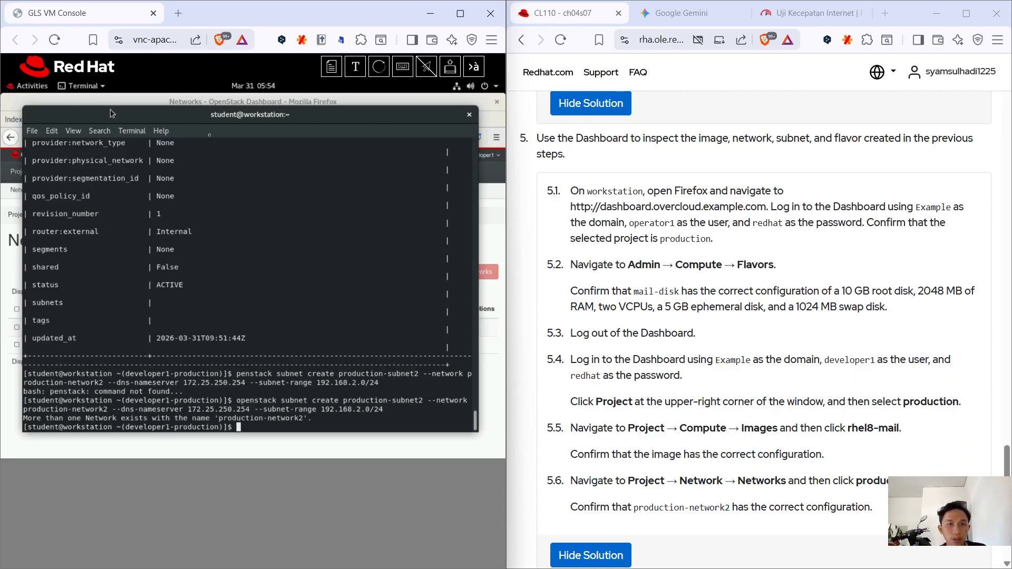
# Bring the dashboard forward, reload the Networks page, and sign out from the user menu.
pyautogui.click(41, 87)
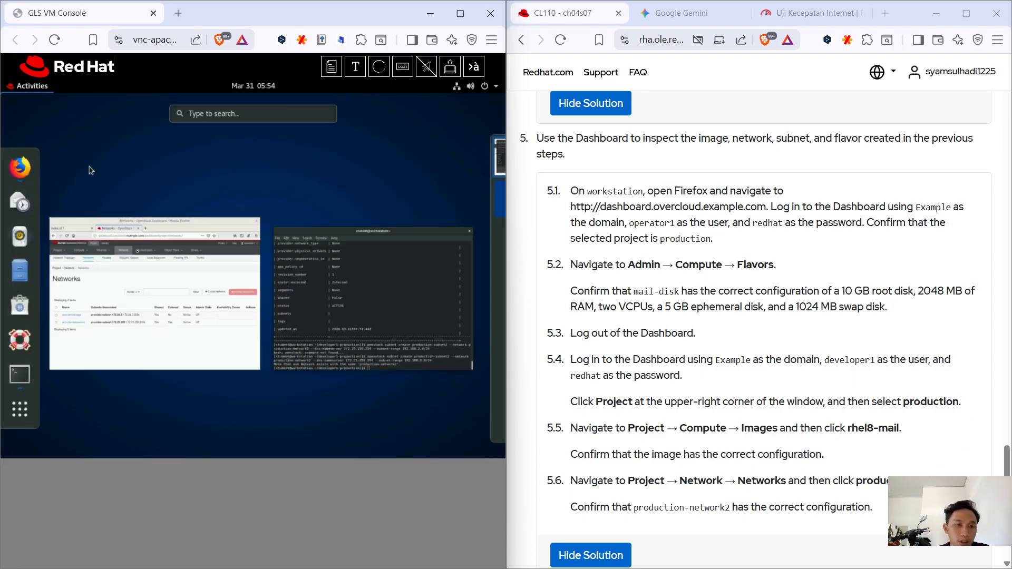
pyautogui.click(148, 284)
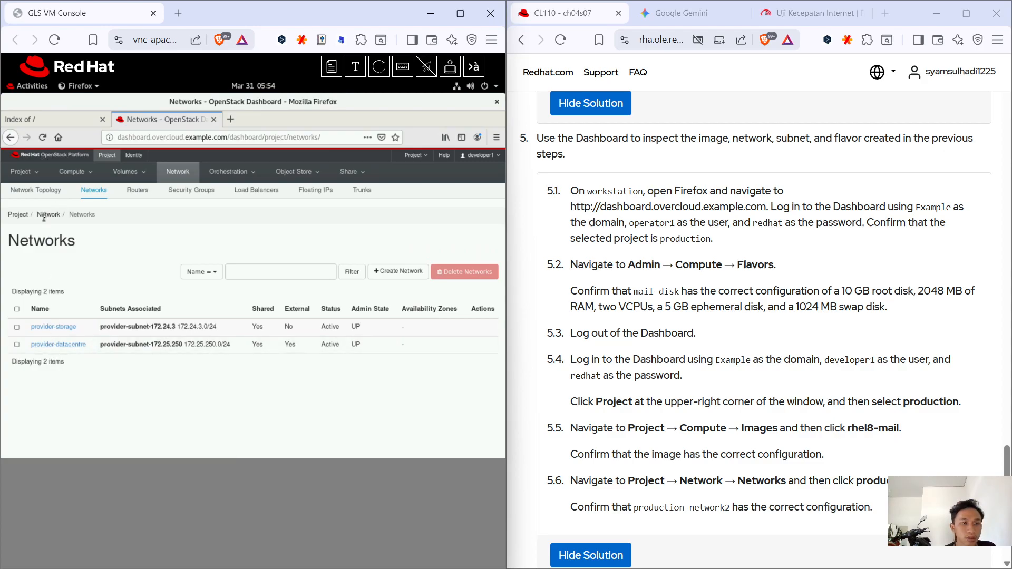
pyautogui.click(42, 140)
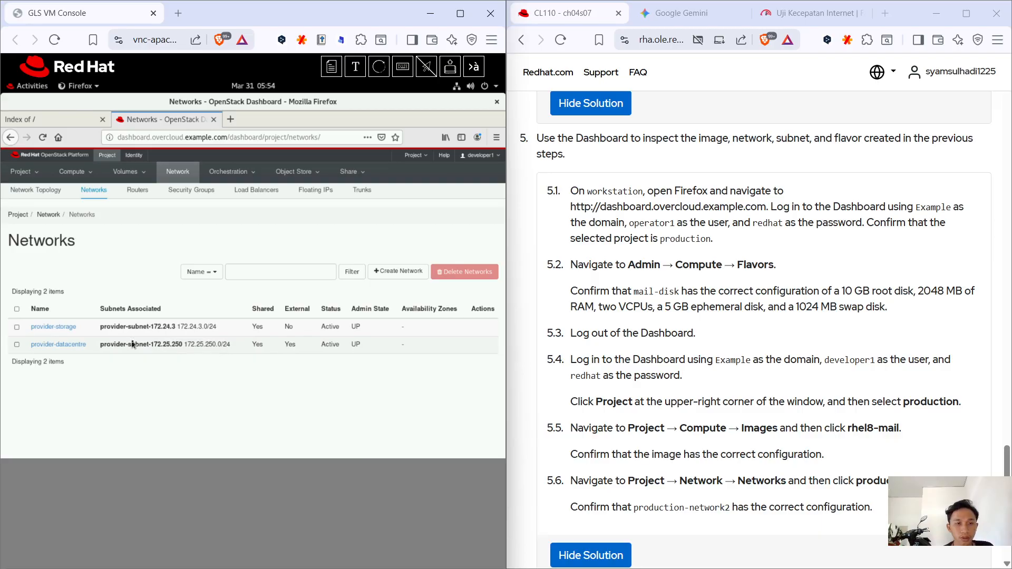
pyautogui.click(475, 159)
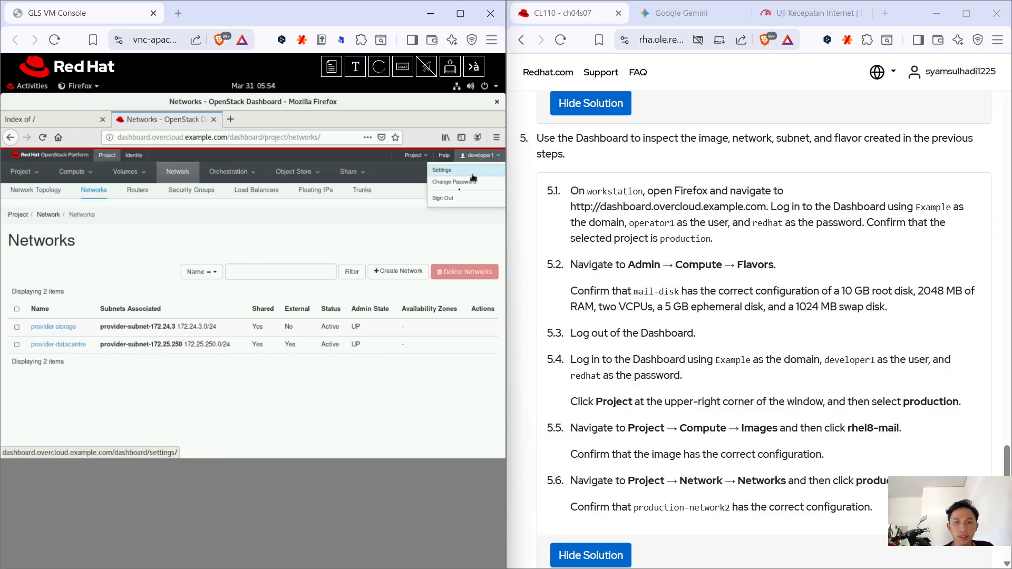
pyautogui.click(452, 204)
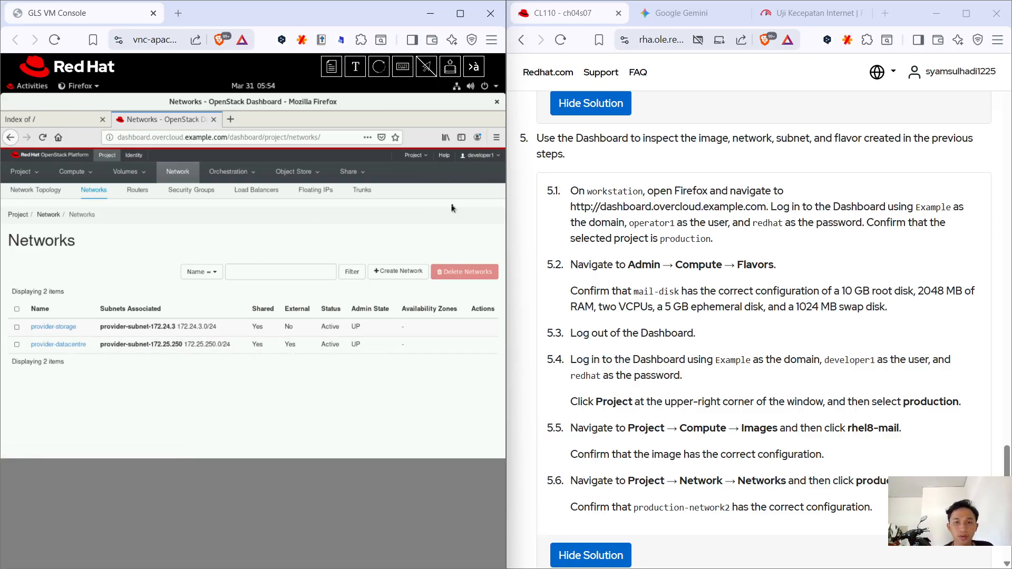
pyautogui.click(480, 156)
pyautogui.click(462, 200)
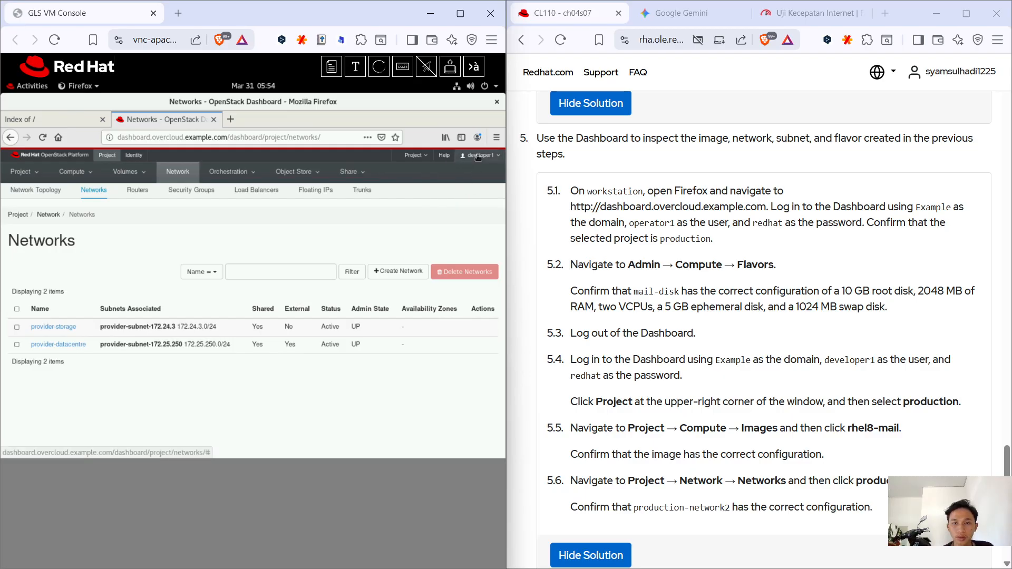
pyautogui.click(479, 155)
pyautogui.click(462, 199)
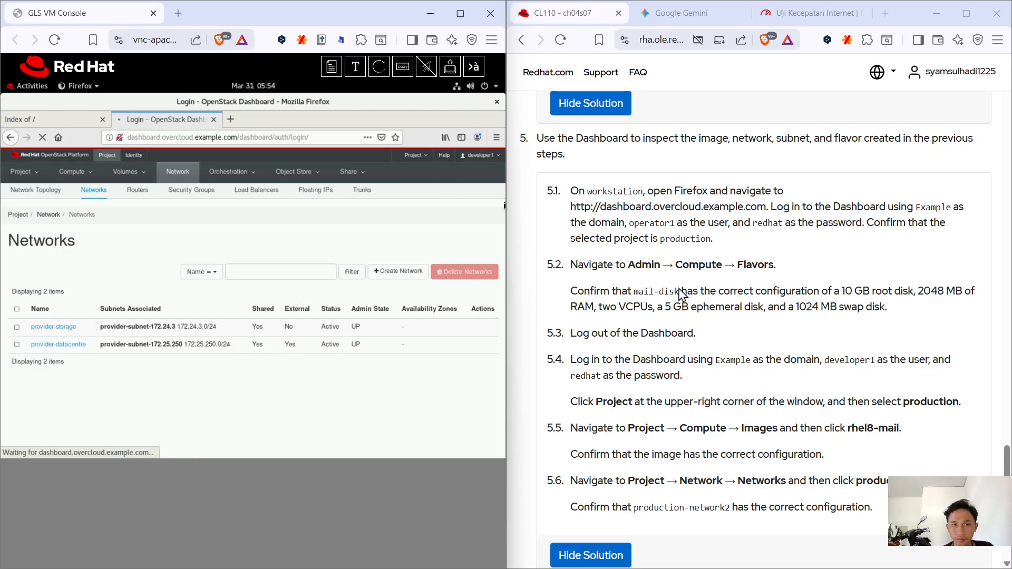
# Log back in as developer1 using the user name copied from step 5.4 and the lab password.
pyautogui.scroll(2, 695, 337)
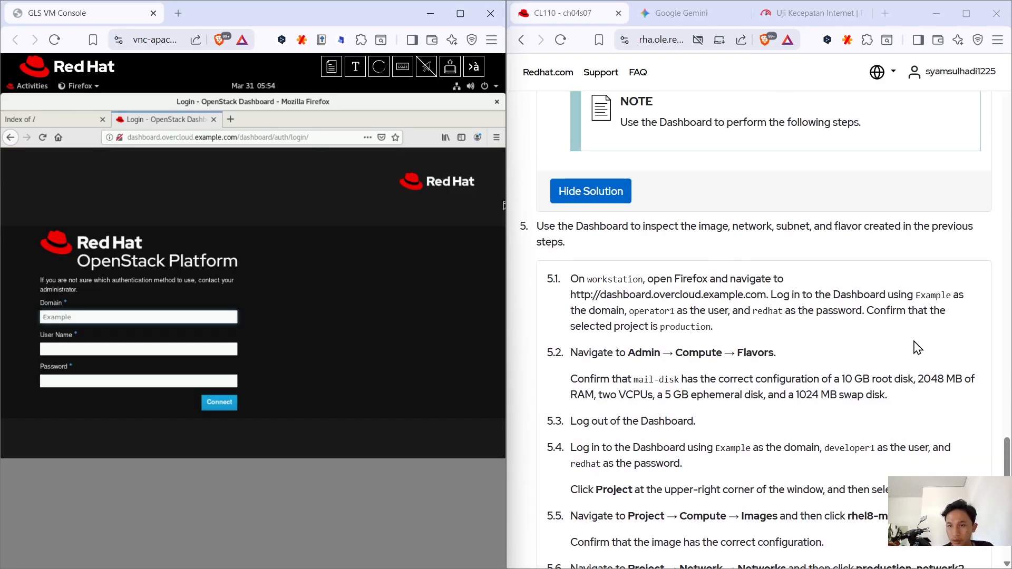
pyautogui.scroll(-2, 649, 330)
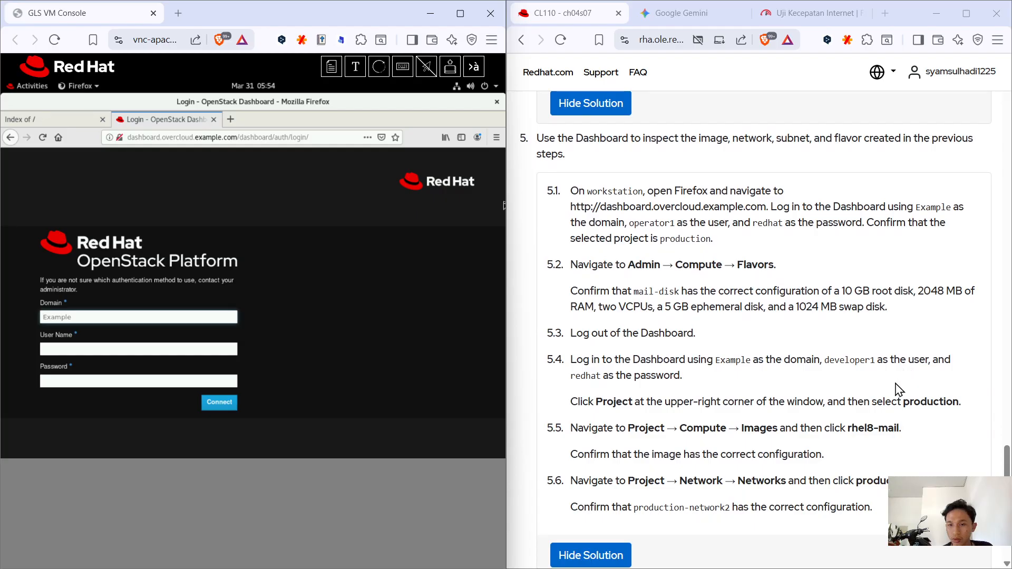
pyautogui.click(825, 362)
pyautogui.moveTo(826, 362); pyautogui.dragTo(876, 363)
pyautogui.hotkey('ctrl', 'c')
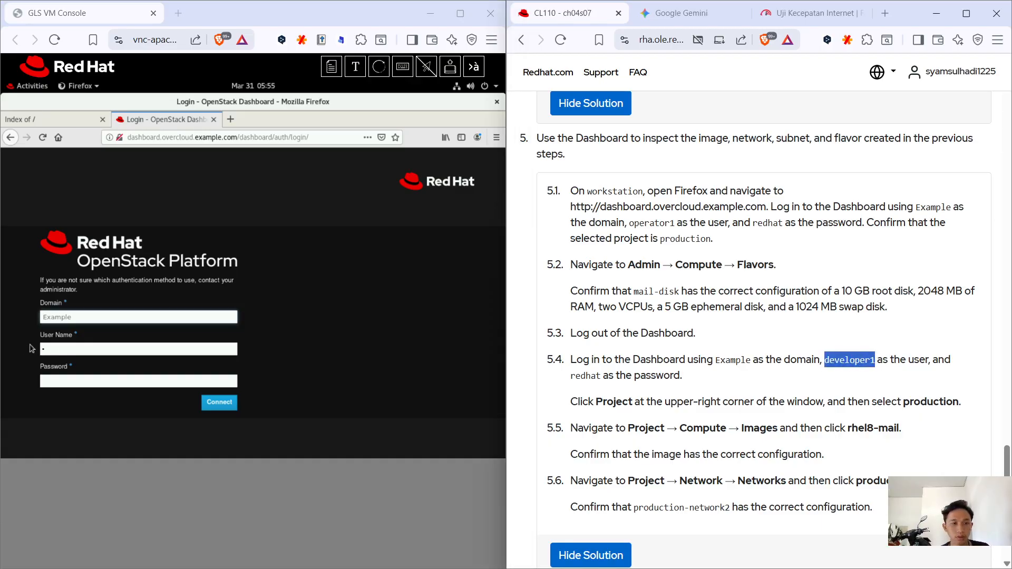
pyautogui.click(53, 349)
pyautogui.hotkey('ctrl', 'v')
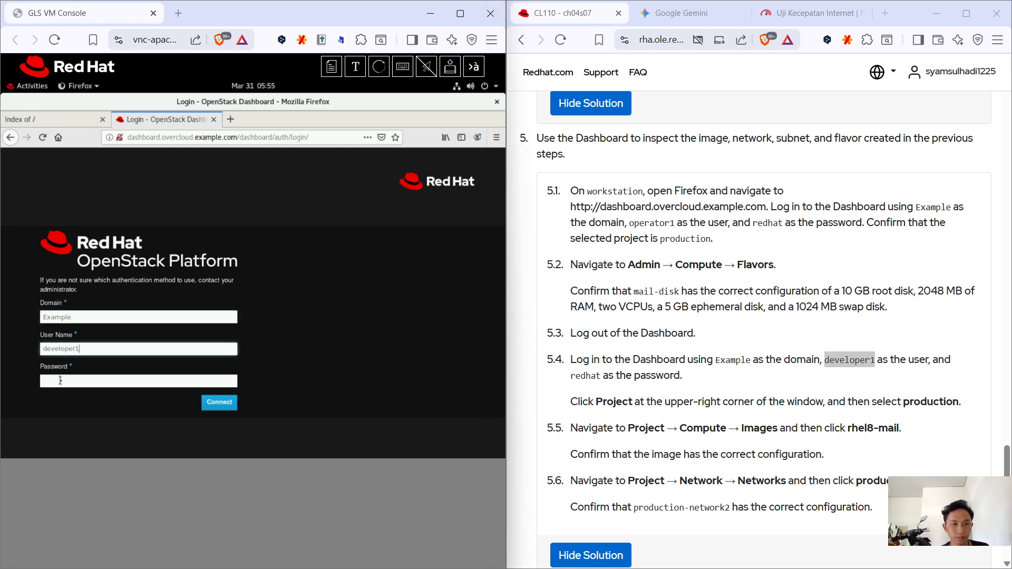
pyautogui.click(60, 381)
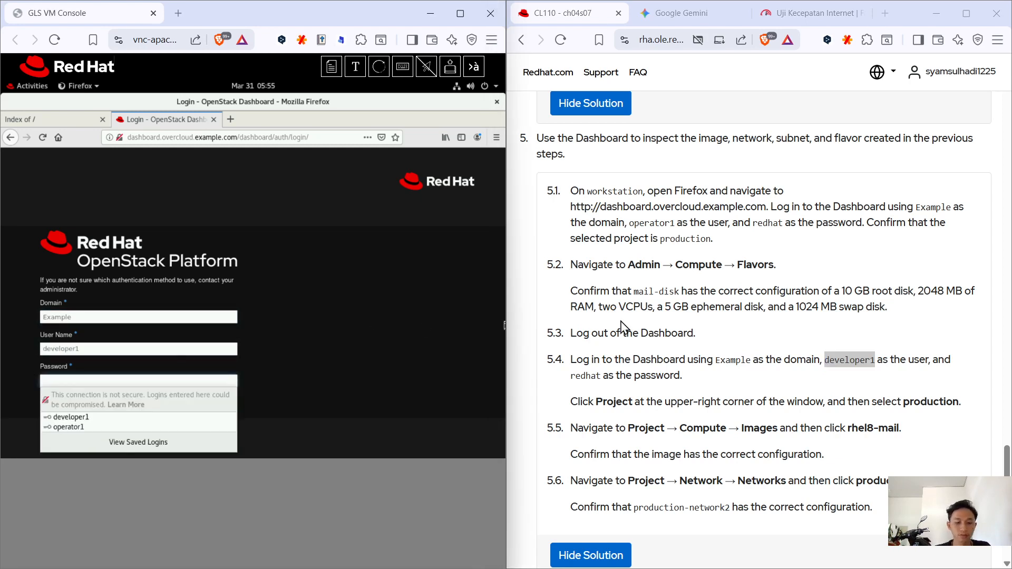
pyautogui.write('redhat')
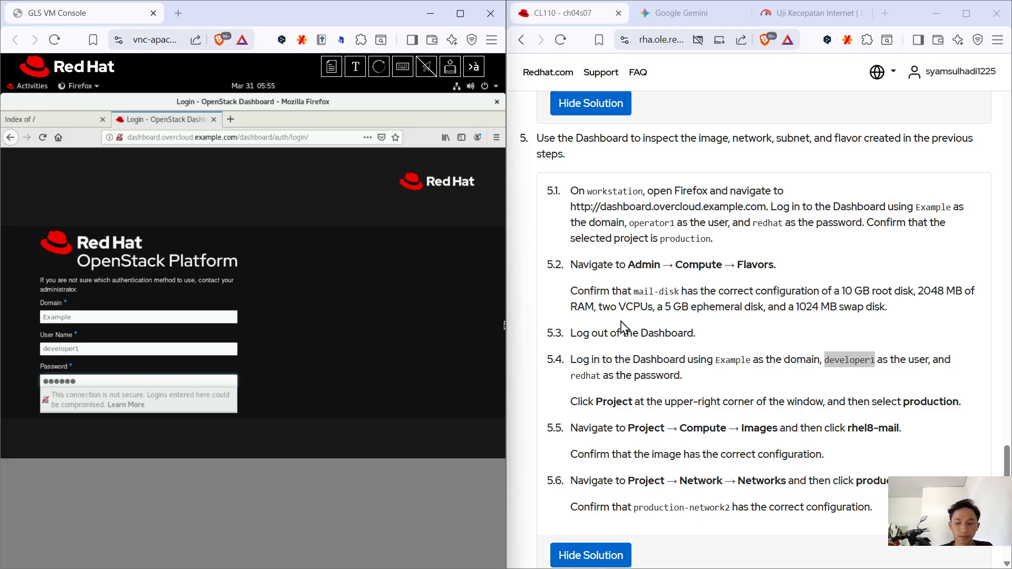
pyautogui.press('Return')
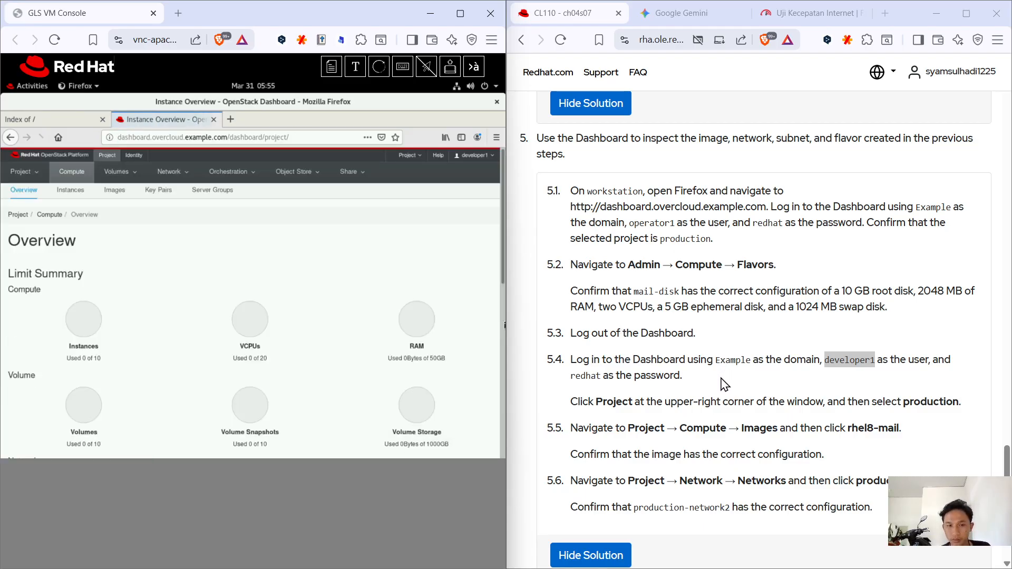
pyautogui.scroll(-3, 726, 379)
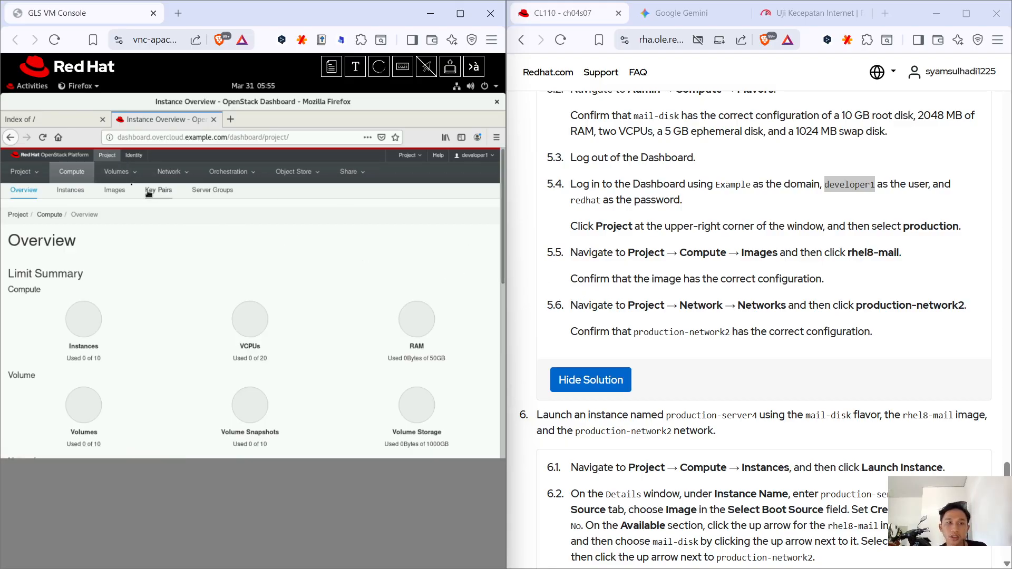
# Open Network > Networks and confirm only provider-storage and provider-datacentre are listed.
pyautogui.click(162, 172)
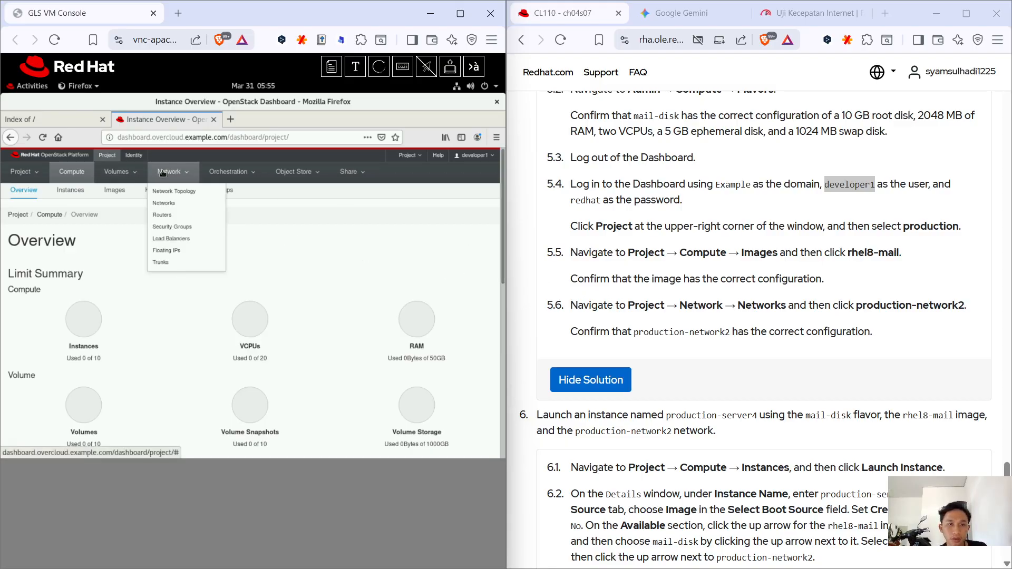
pyautogui.click(179, 205)
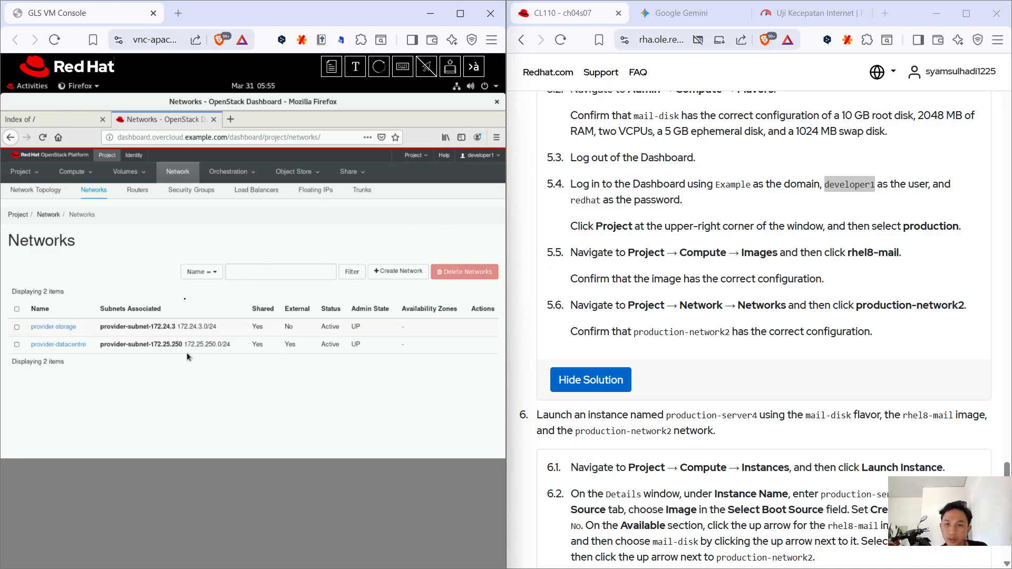
pyautogui.scroll(-3, 796, 395)
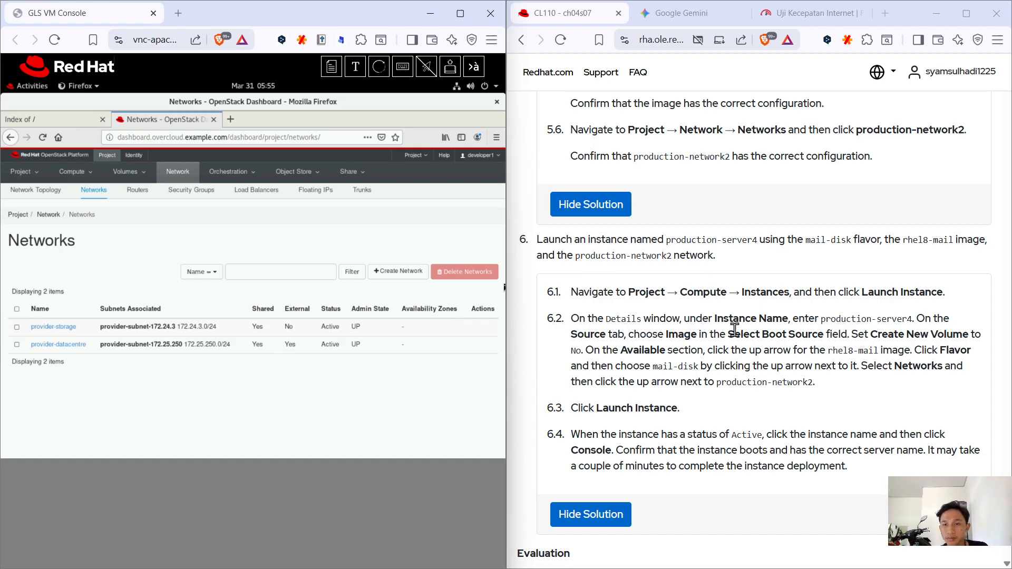
pyautogui.scroll(2, 735, 324)
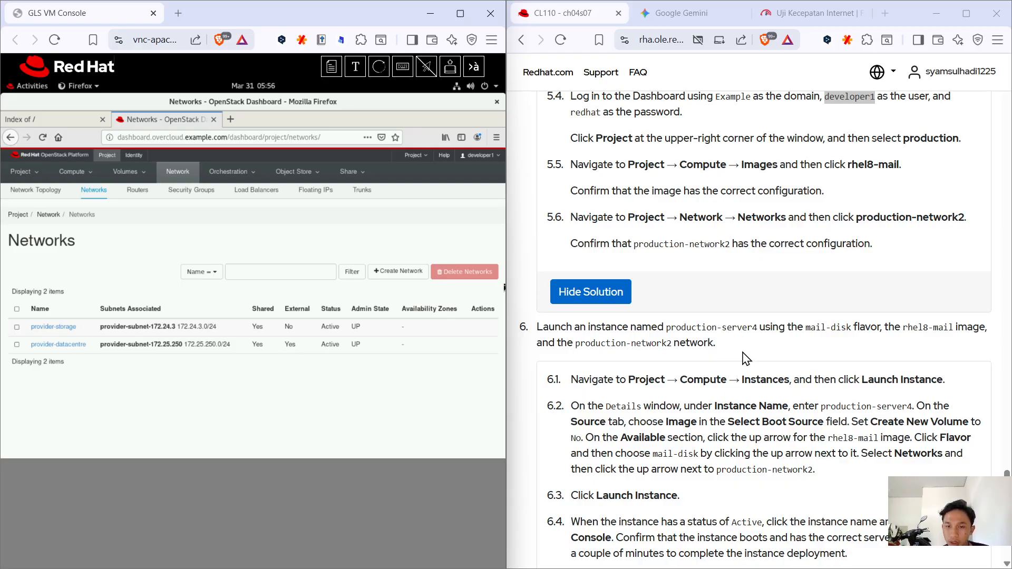
pyautogui.scroll(-2, 749, 356)
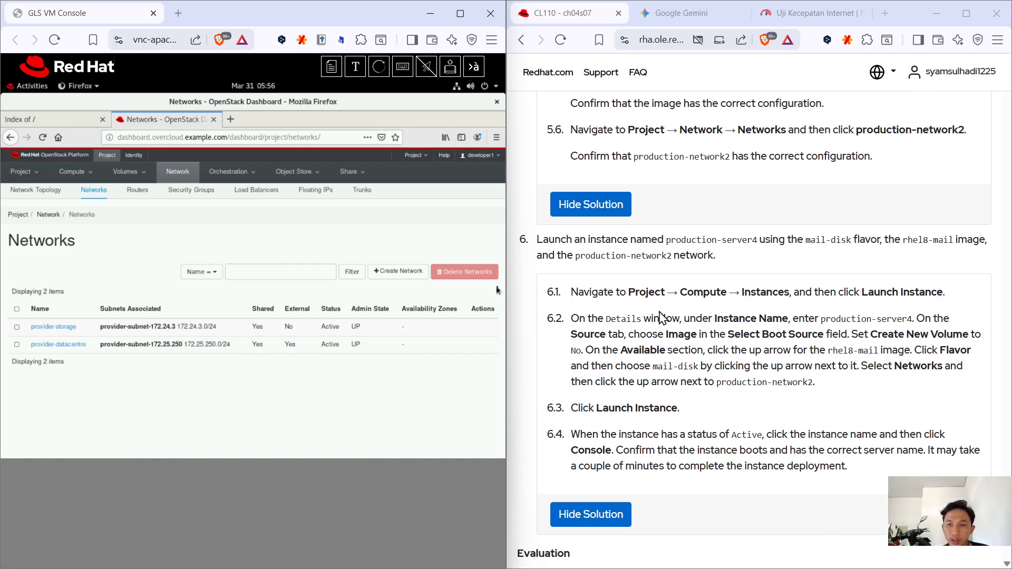
pyautogui.click(71, 174)
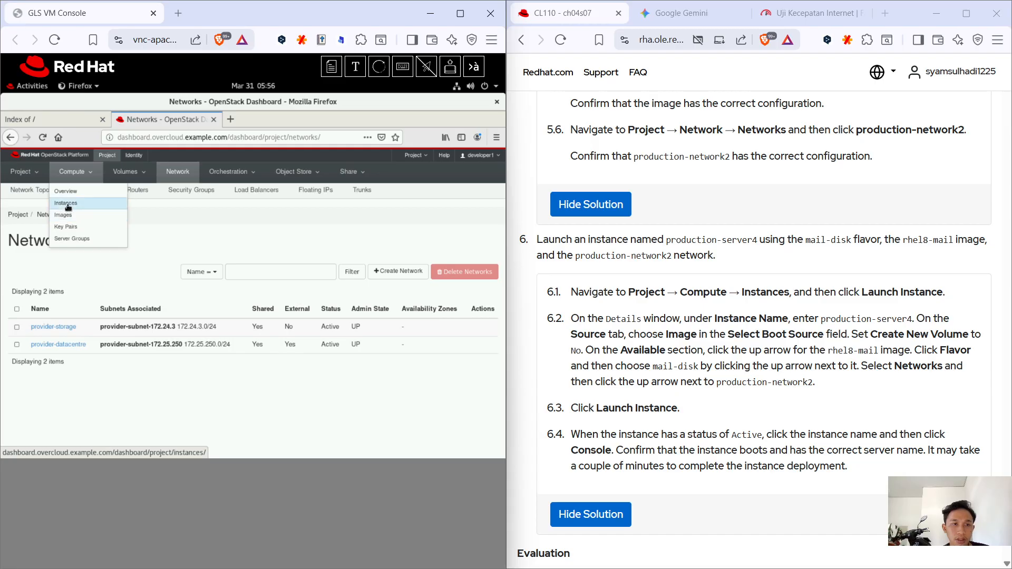
# From Compute > Instances, launch a new instance named production-server4 and proceed to its Source settings.
pyautogui.click(66, 205)
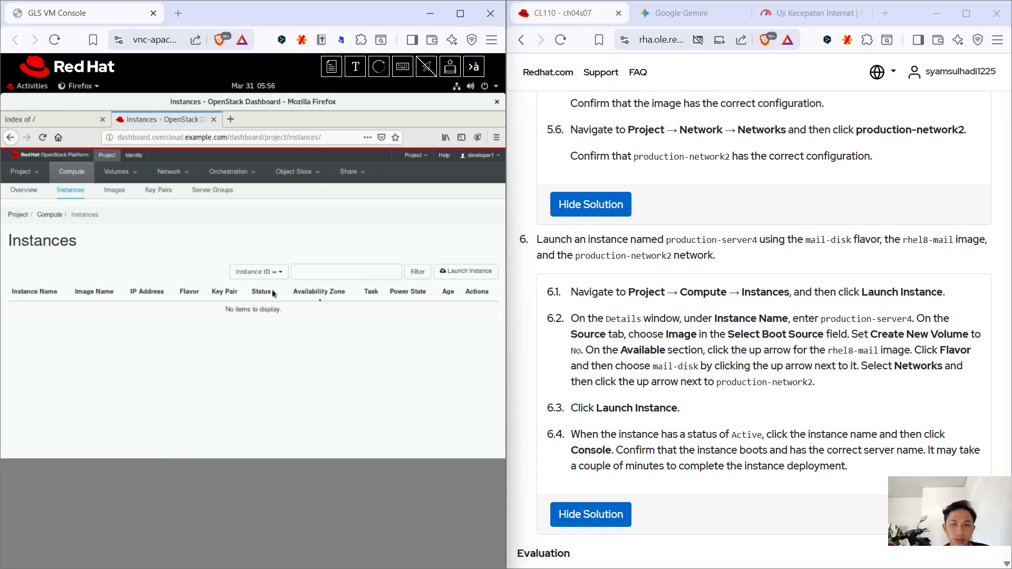
pyautogui.click(482, 276)
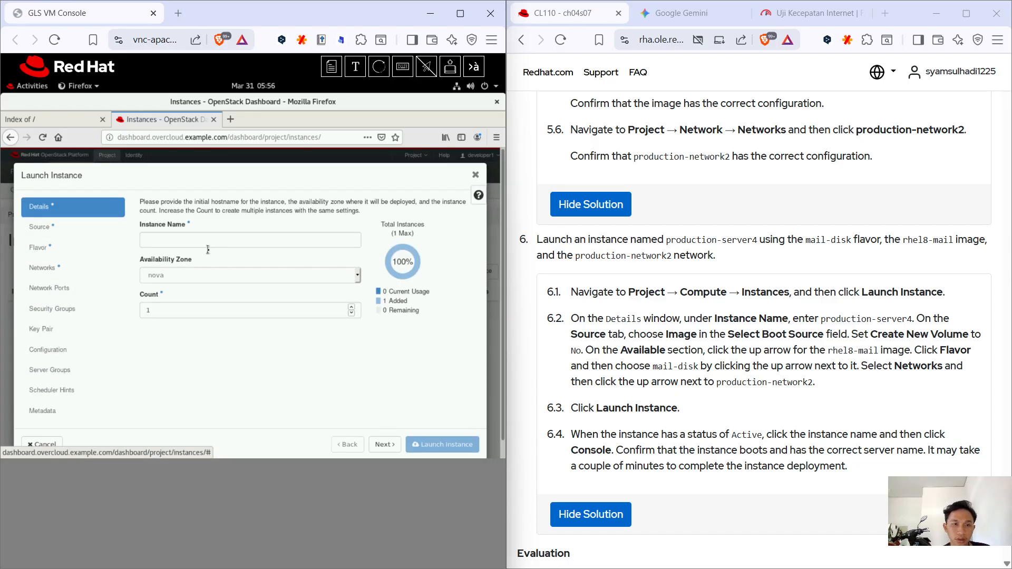
pyautogui.click(207, 240)
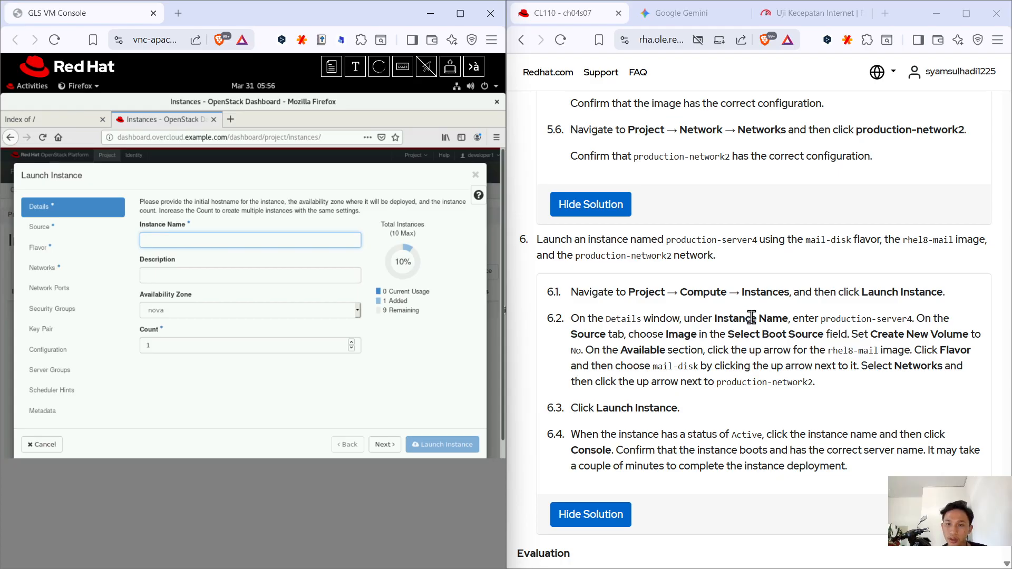
pyautogui.moveTo(821, 318); pyautogui.dragTo(912, 319)
pyautogui.click(198, 244)
pyautogui.write('production-server4')
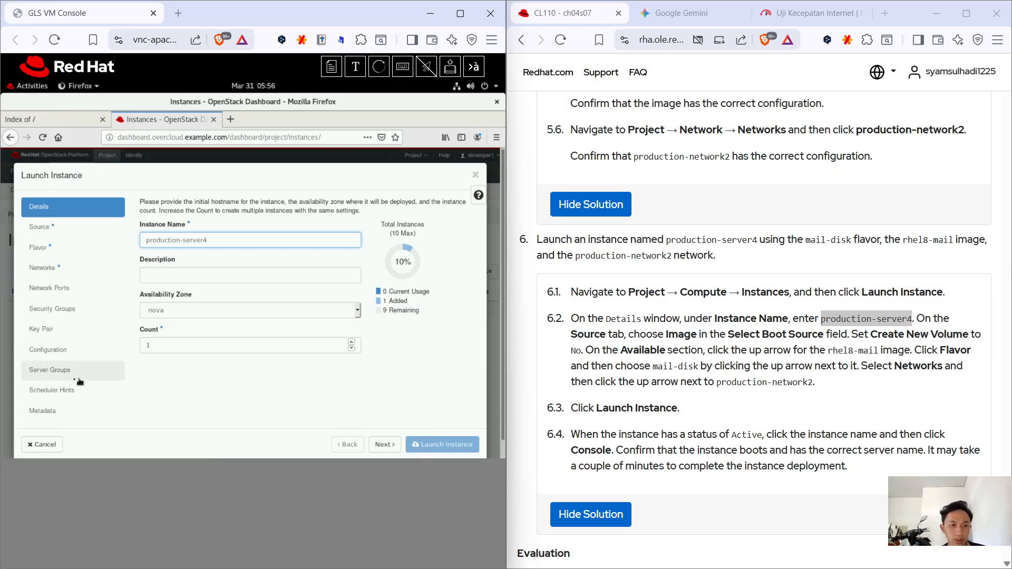
pyautogui.scroll(-1, 360, 369)
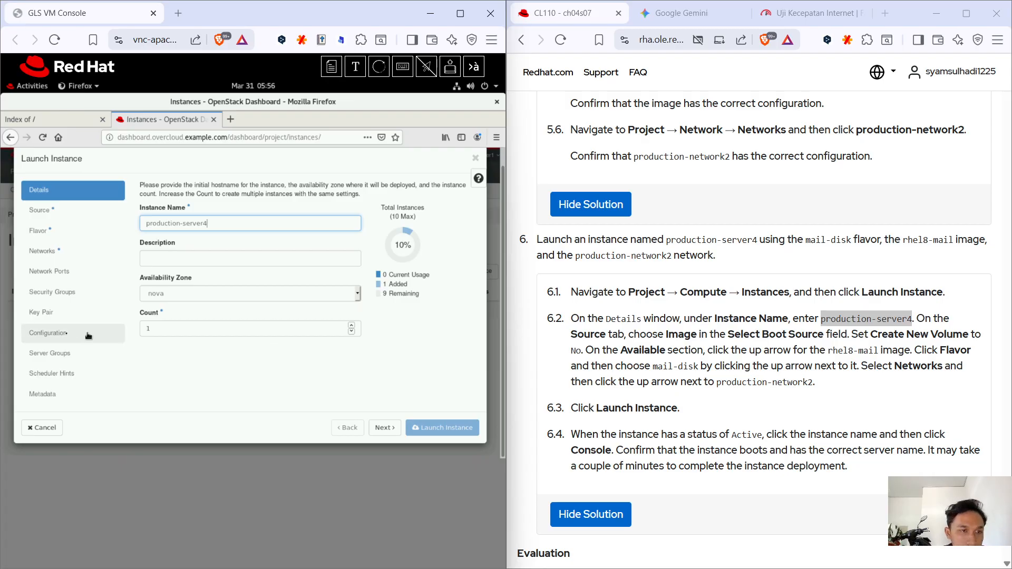
pyautogui.scroll(1, 45, 249)
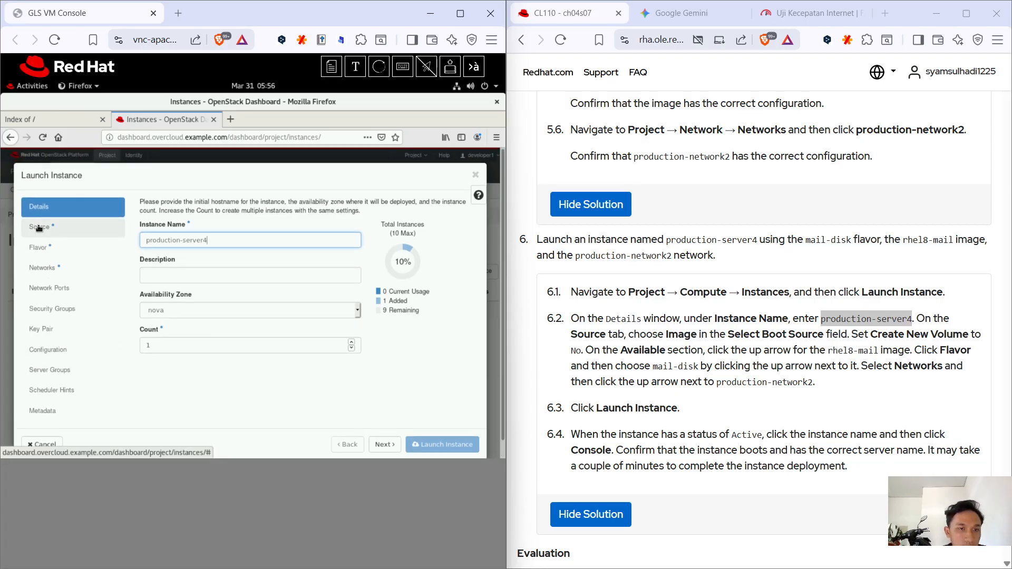
pyautogui.click(40, 226)
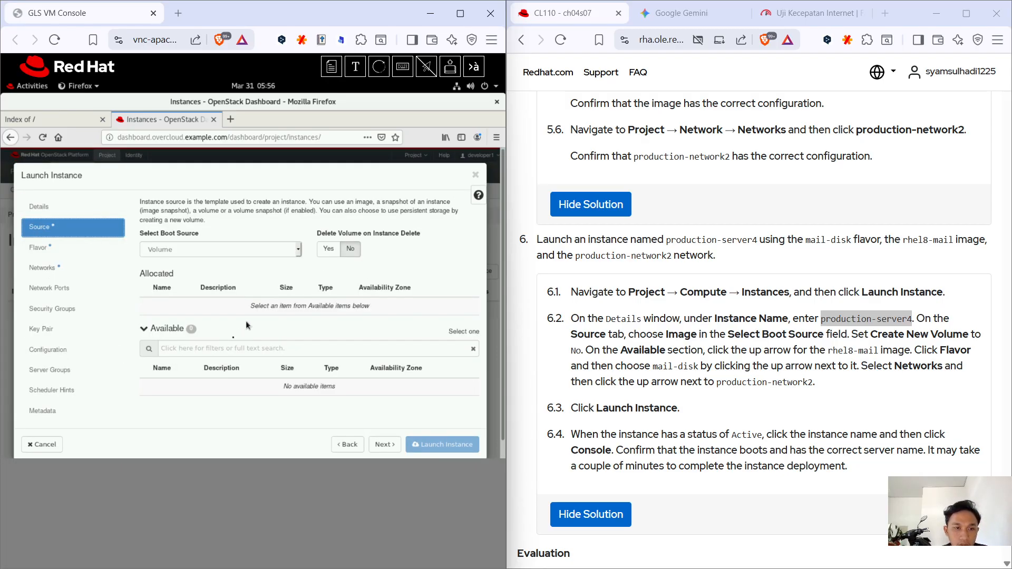
# Set the Launch Instance boot source to Image so the available images are listed.
pyautogui.click(300, 253)
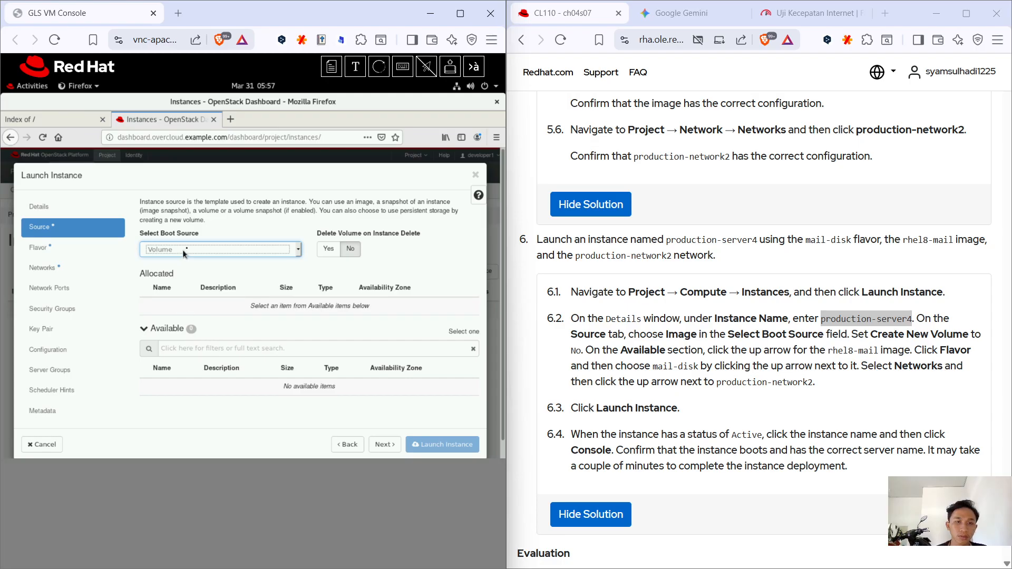
pyautogui.click(299, 250)
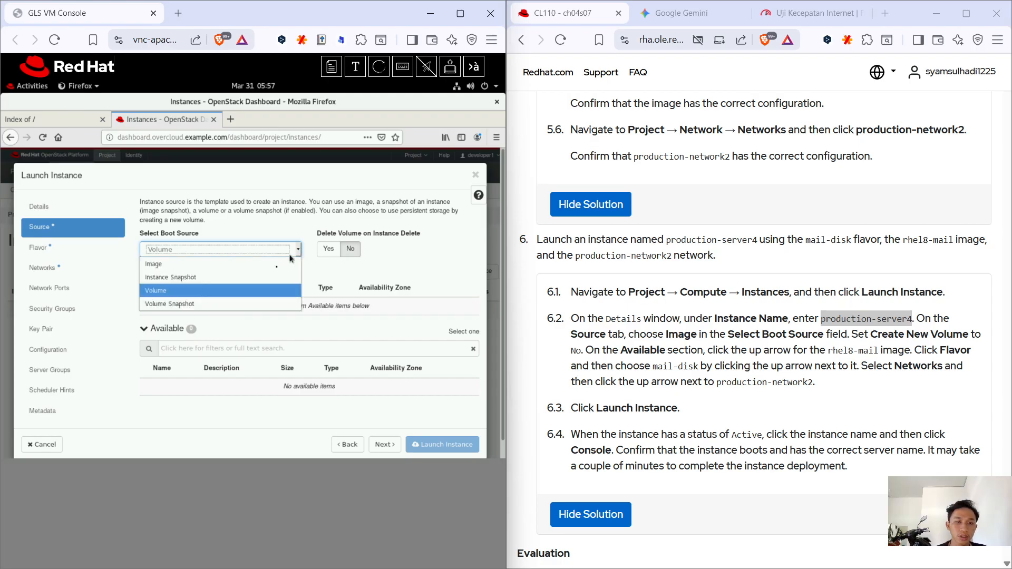
pyautogui.click(243, 265)
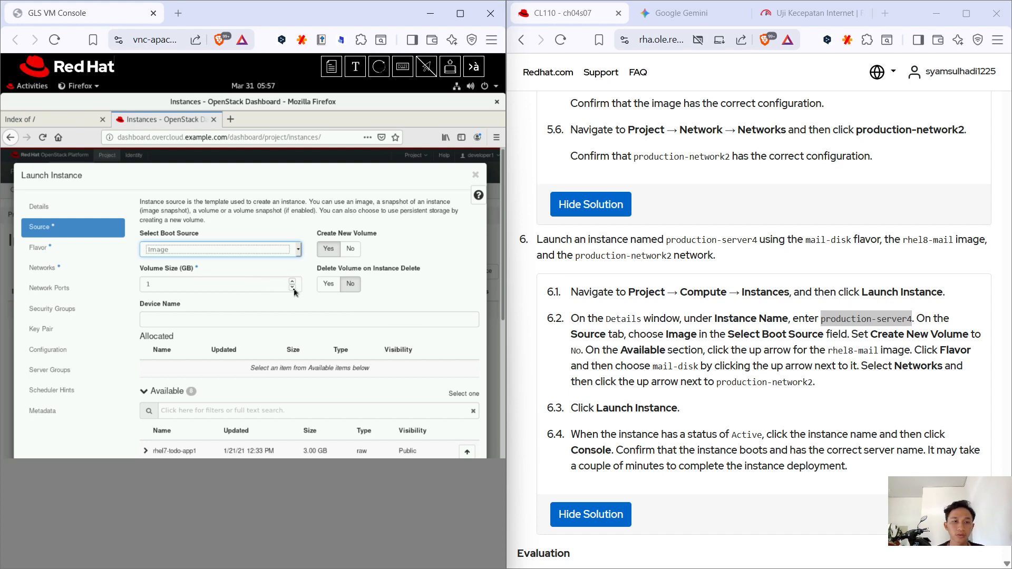
# Set Delete Volume to No and add a Name filter to the image list.
pyautogui.click(349, 286)
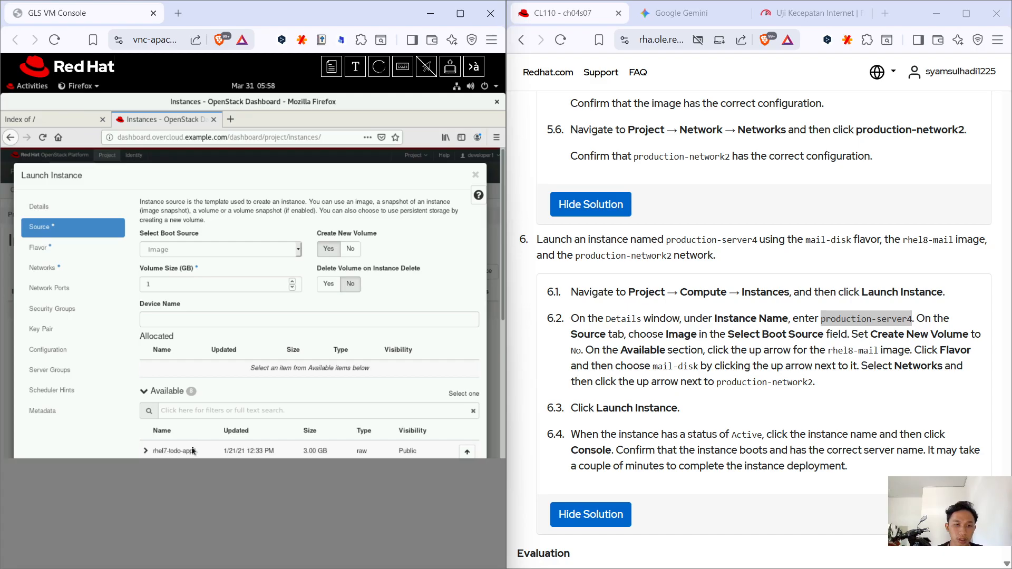
pyautogui.scroll(-3, 190, 448)
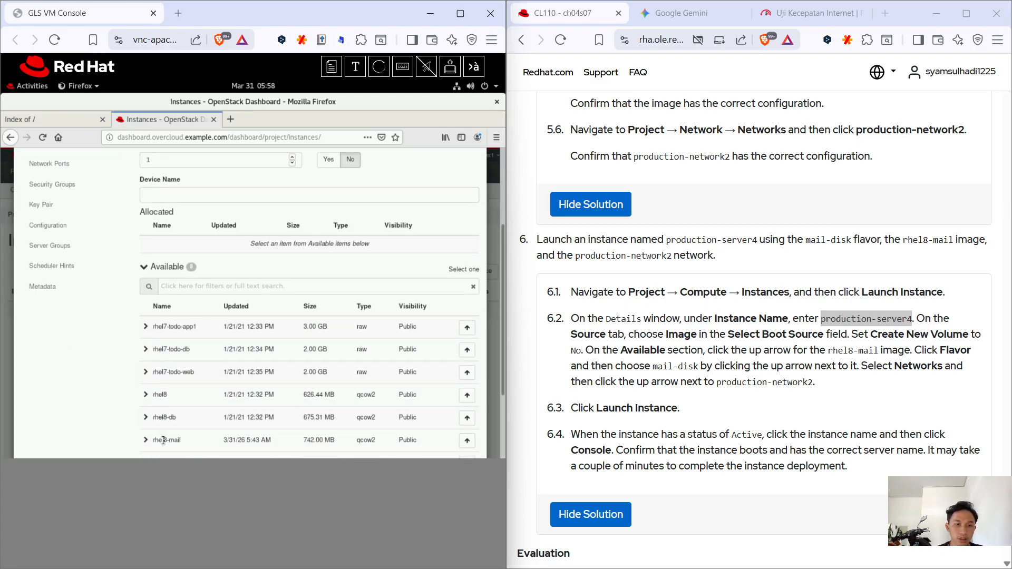
pyautogui.click(173, 288)
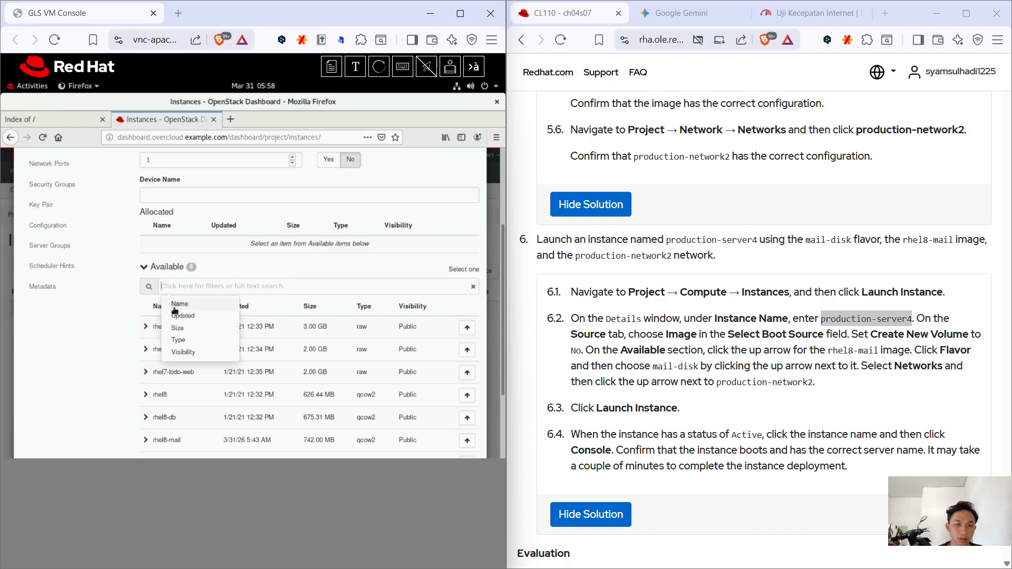
pyautogui.click(174, 306)
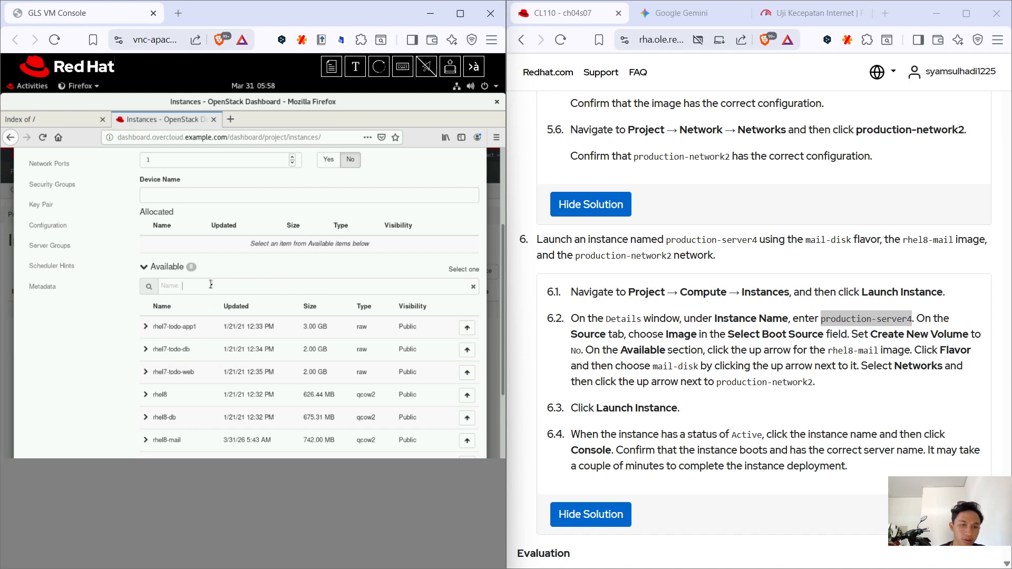
pyautogui.click(213, 285)
pyautogui.click(183, 286)
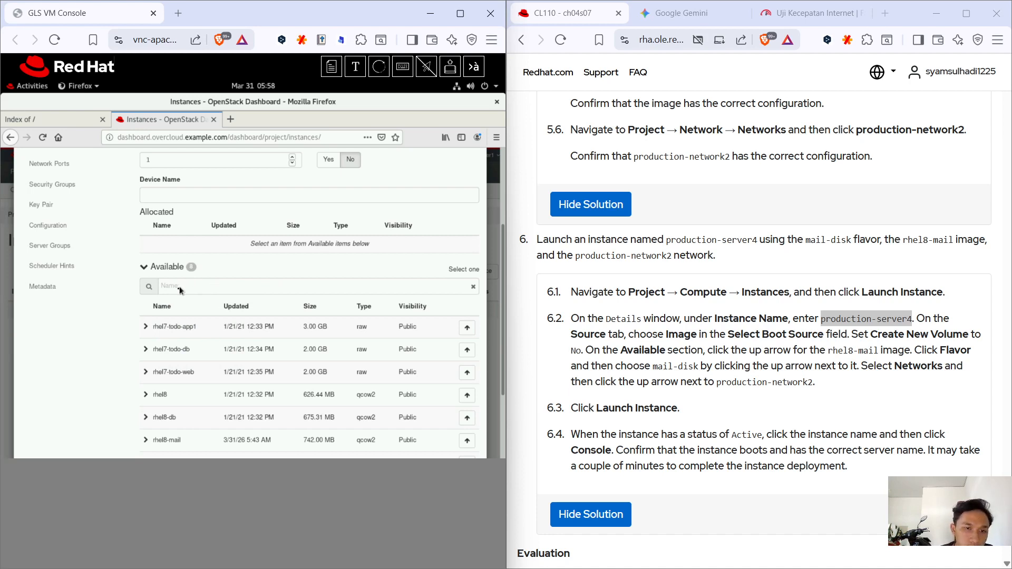
# Check rhel8-mail's disk and RAM needs, then copy 'rhel8-mail' from the guide into the Name filter.
pyautogui.click(146, 440)
pyautogui.scroll(-3, 157, 436)
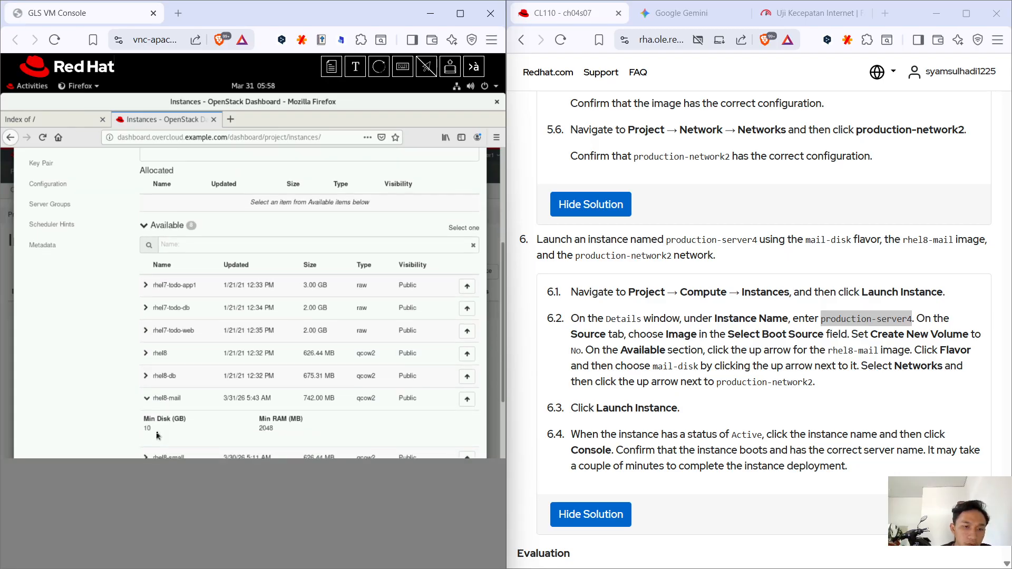
pyautogui.scroll(3, 157, 436)
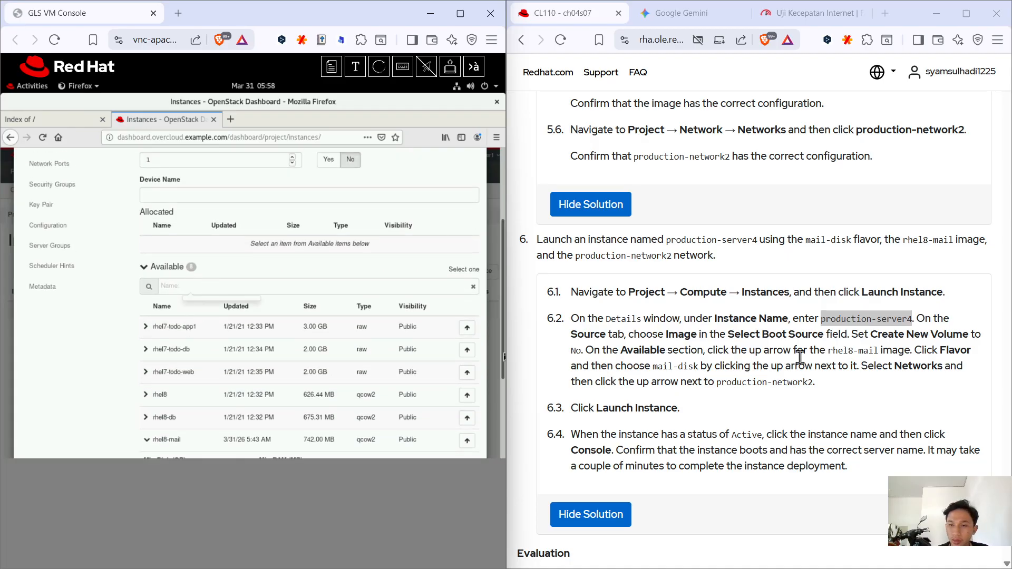
pyautogui.moveTo(830, 352); pyautogui.dragTo(869, 355)
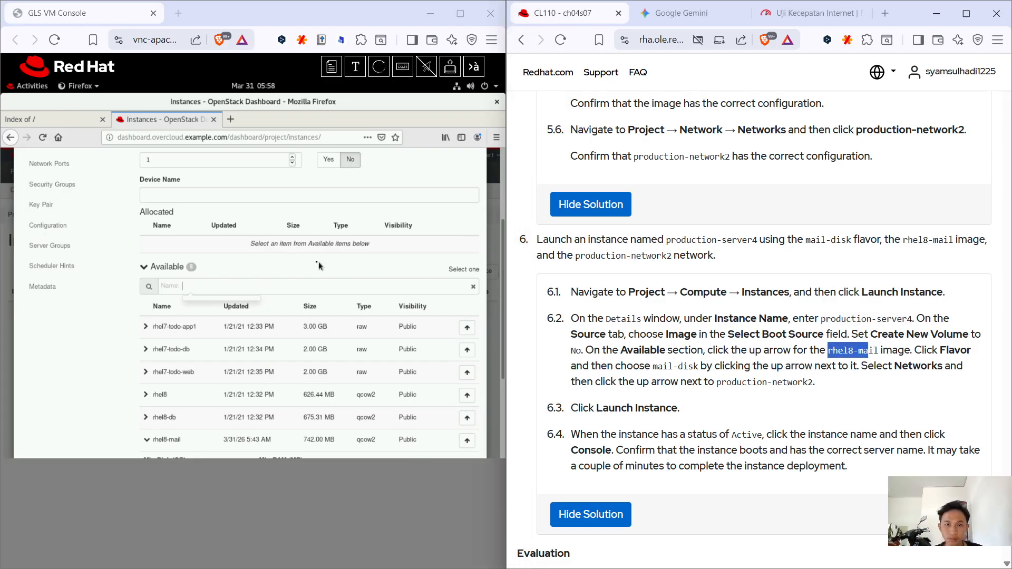
pyautogui.scroll(-5, 400, 320)
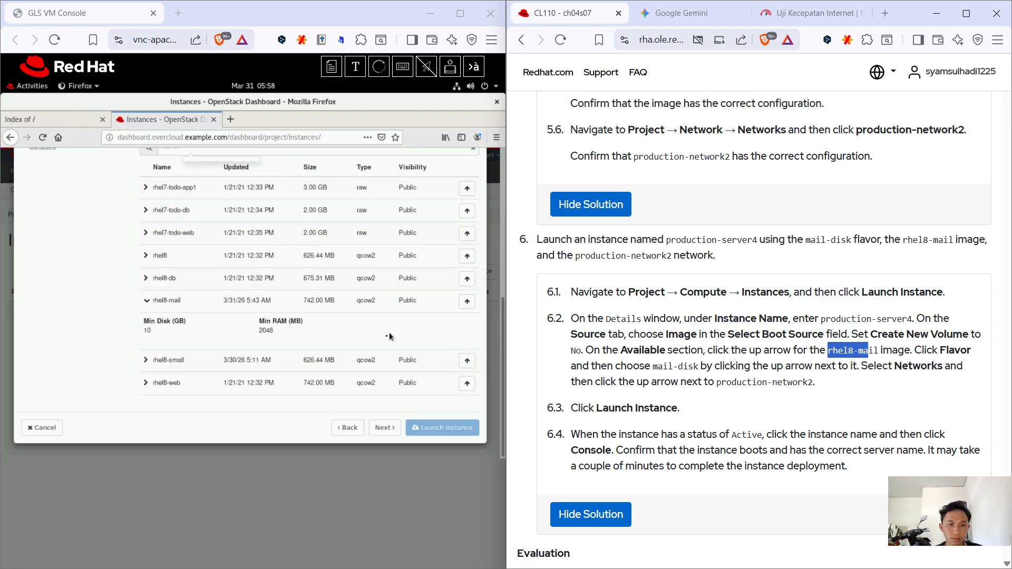
pyautogui.scroll(5, 308, 368)
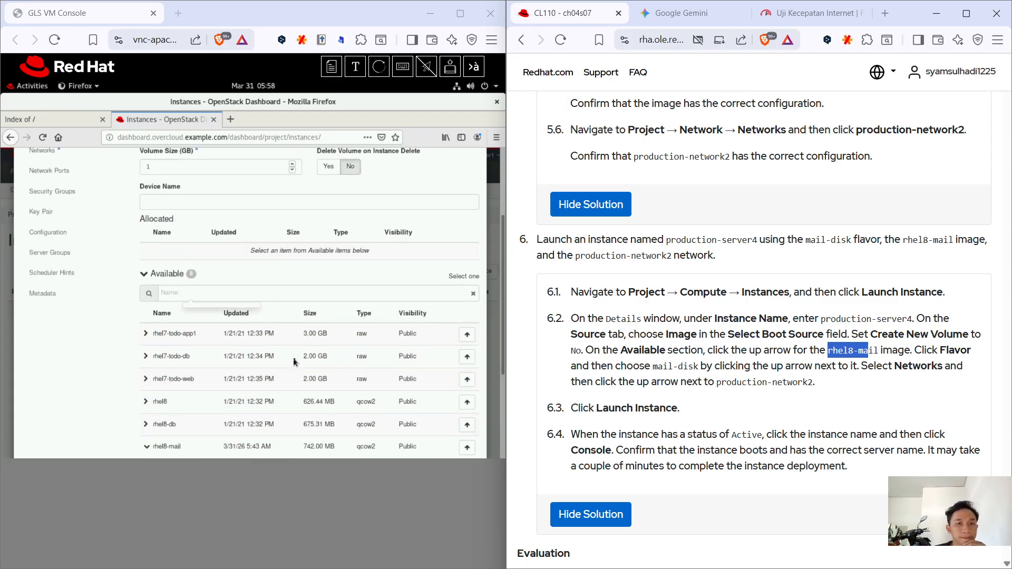
pyautogui.scroll(2, 290, 359)
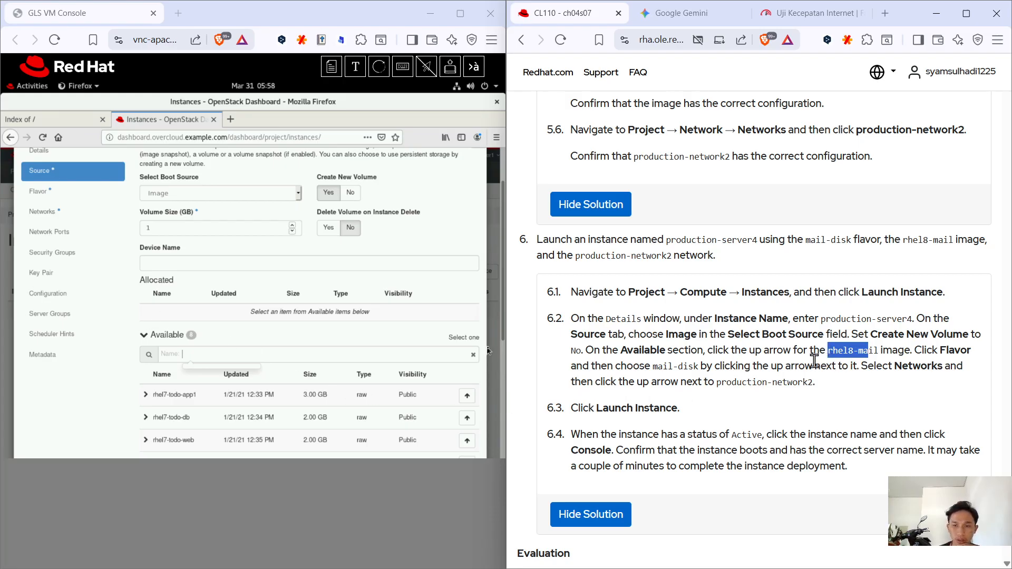
pyautogui.click(838, 368)
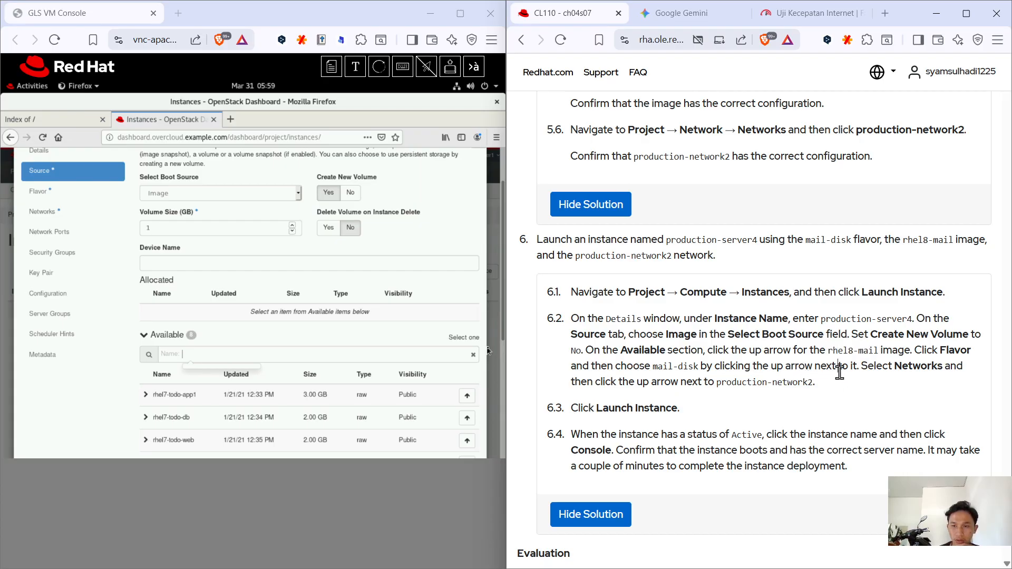
pyautogui.moveTo(831, 352); pyautogui.dragTo(879, 354)
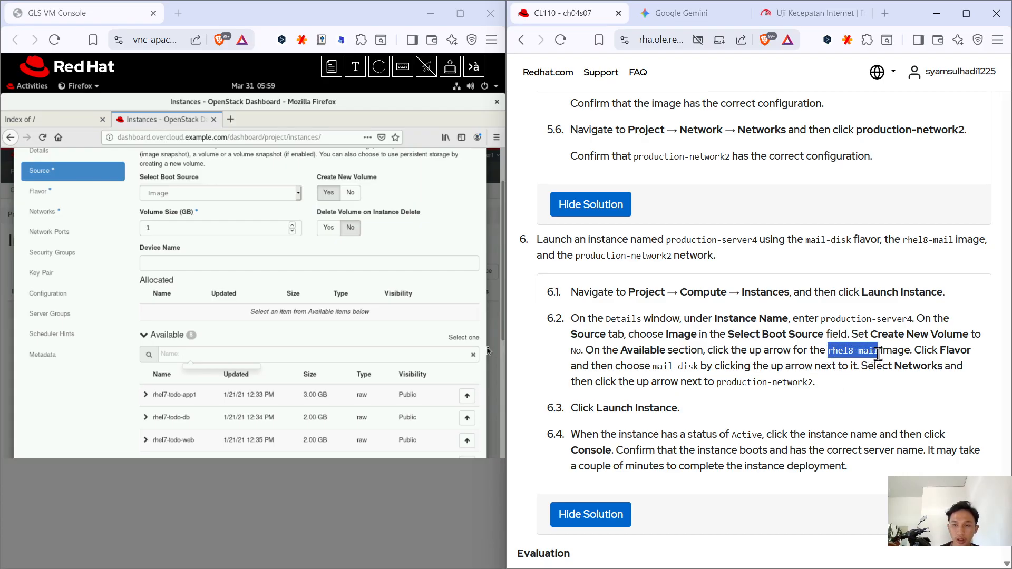
pyautogui.click(209, 355)
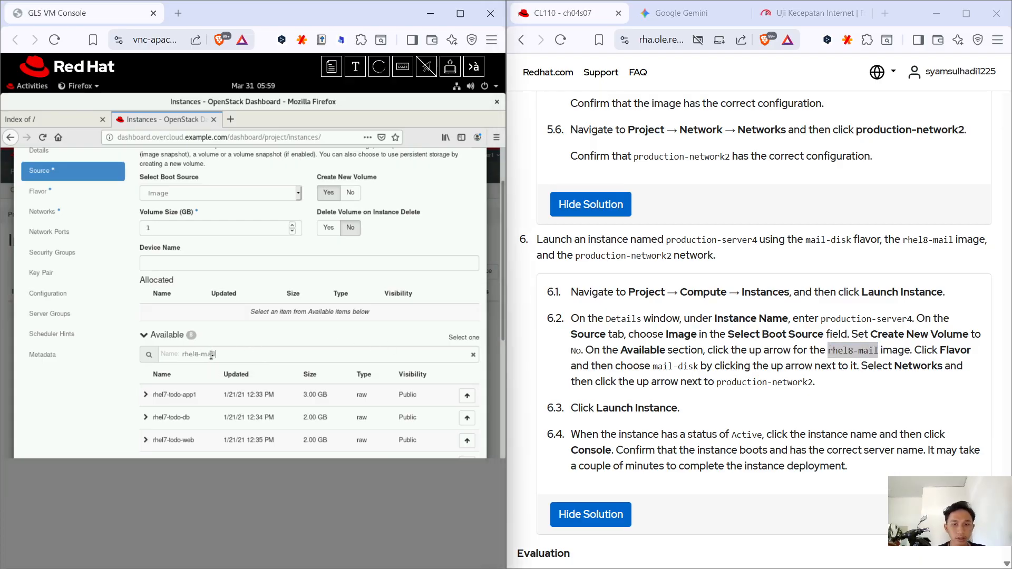
# Filter the available flavors by 'mail-disk'.
pyautogui.click(43, 195)
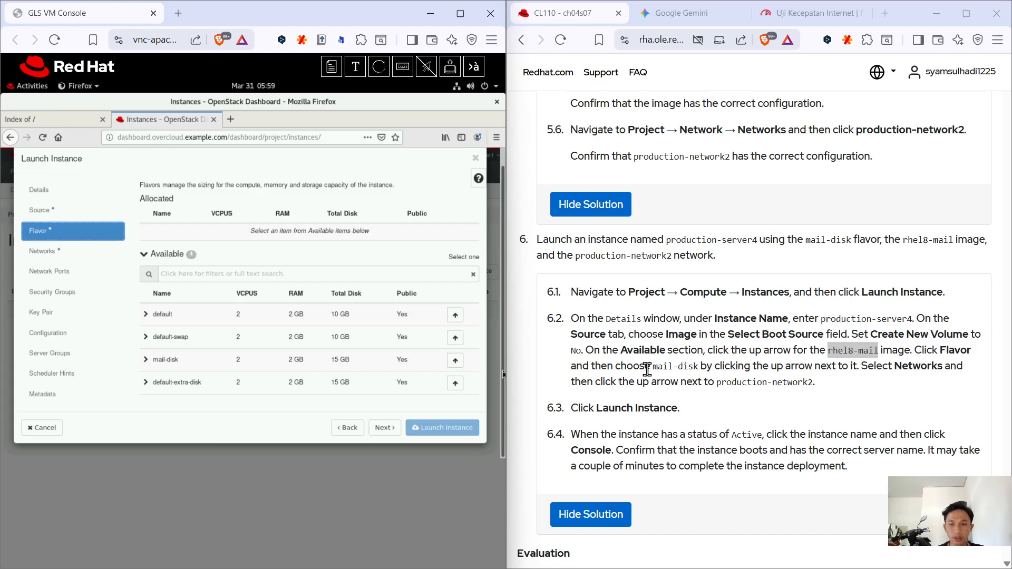
pyautogui.moveTo(653, 366); pyautogui.dragTo(697, 370)
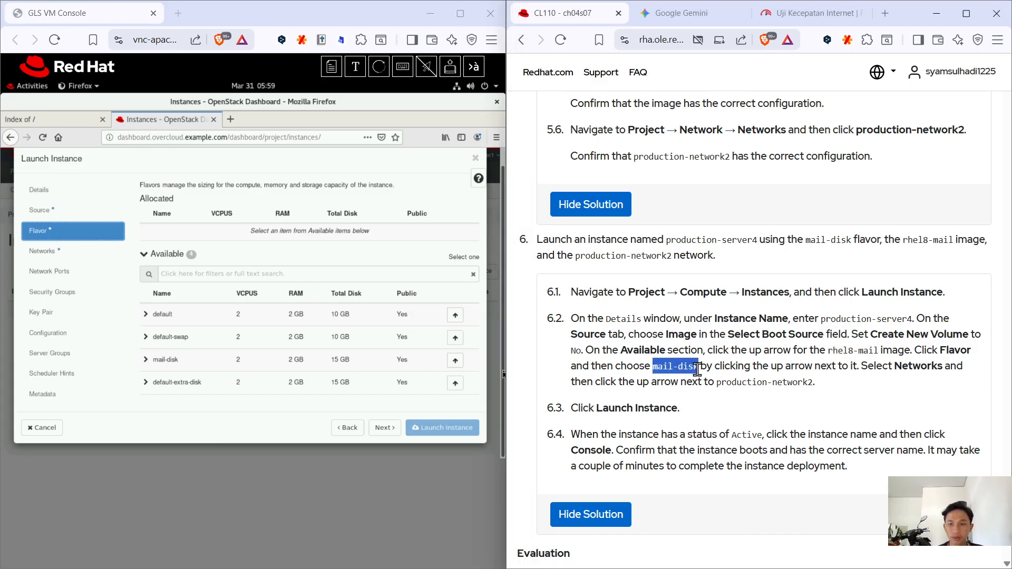
pyautogui.click(262, 276)
pyautogui.write('mail-disk')
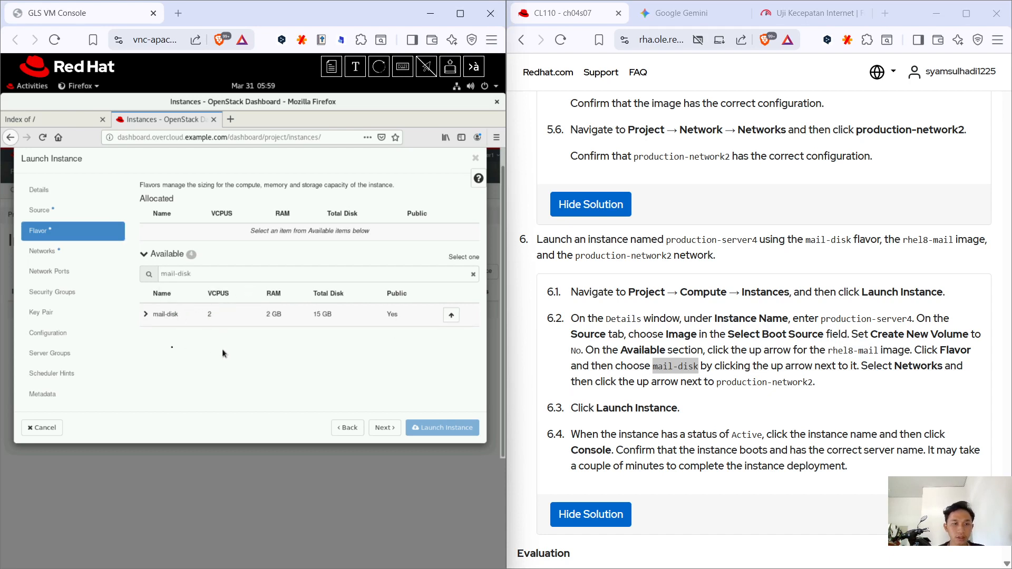
# Refilter the images by 'rhel8-mail' and allocate it as the boot image.
pyautogui.click(52, 211)
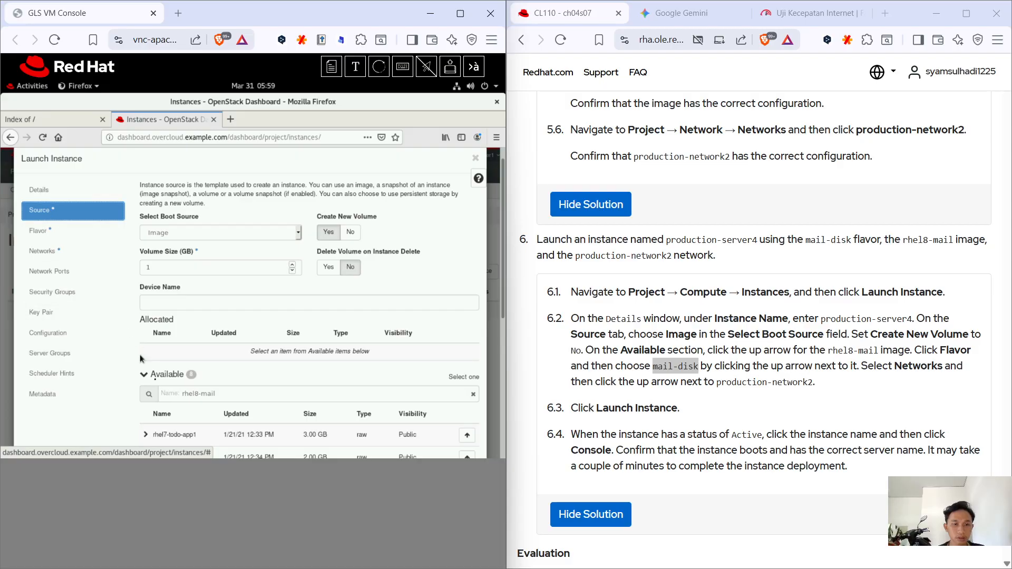
pyautogui.scroll(-2, 180, 410)
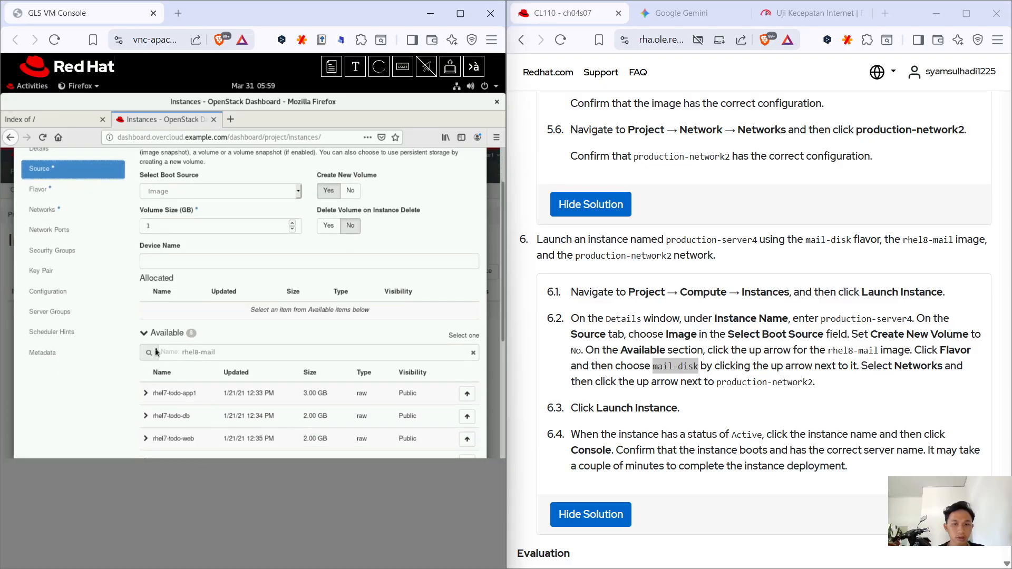
pyautogui.click(473, 355)
pyautogui.click(306, 351)
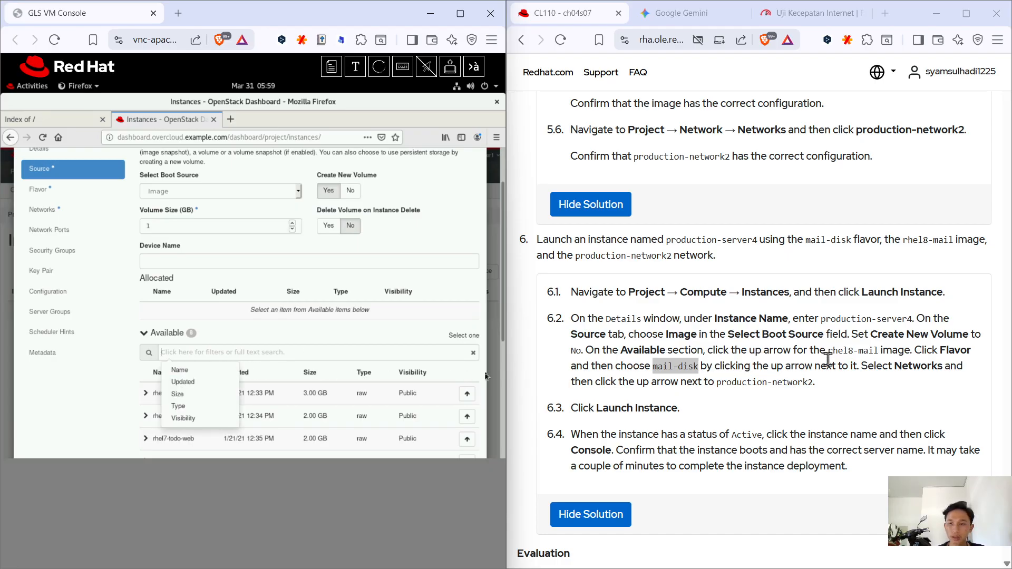
pyautogui.moveTo(827, 353); pyautogui.dragTo(878, 355)
pyautogui.hotkey('ctrl', 'c')
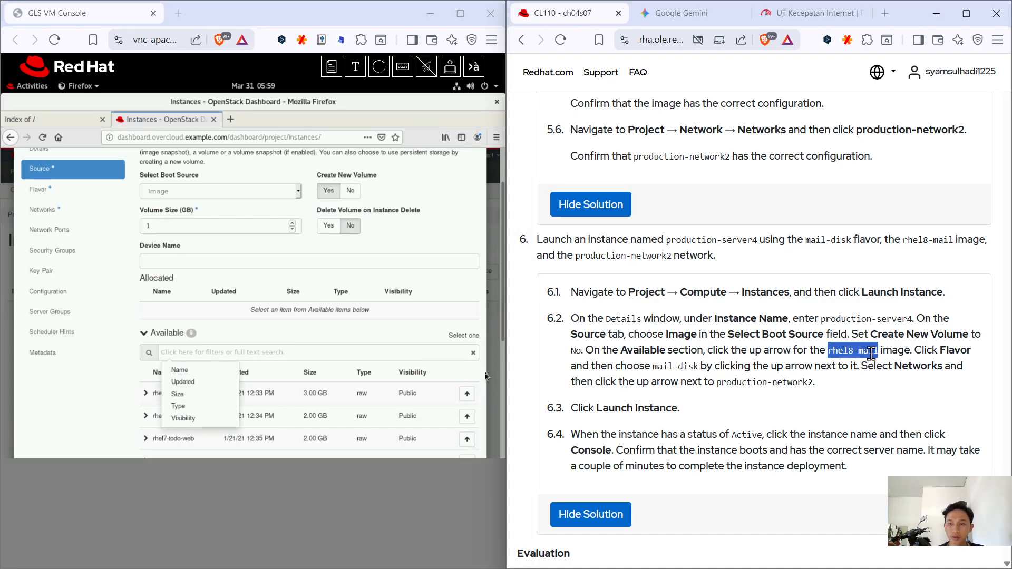
pyautogui.click(402, 349)
pyautogui.hotkey('ctrl', 'v')
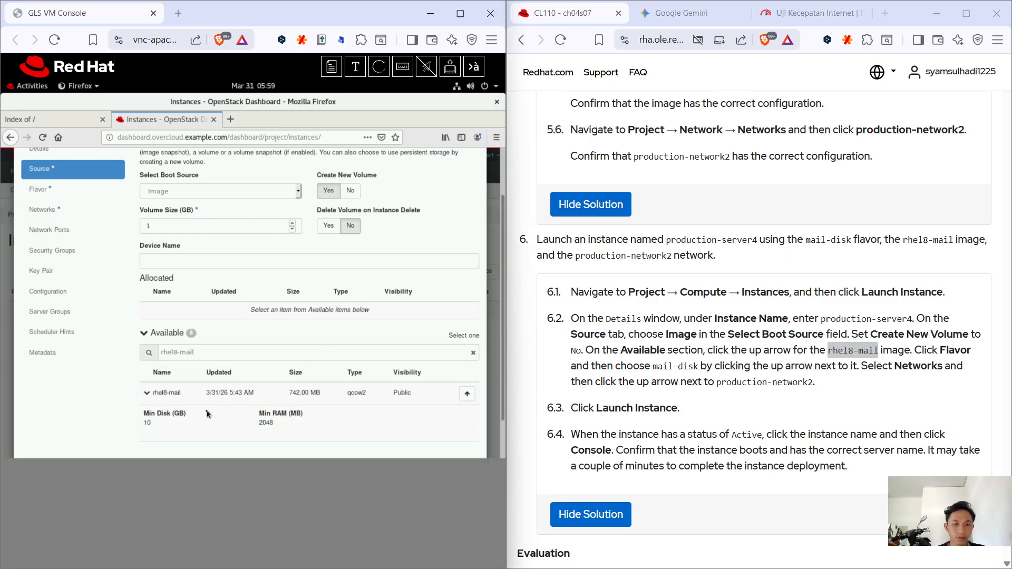
pyautogui.click(466, 395)
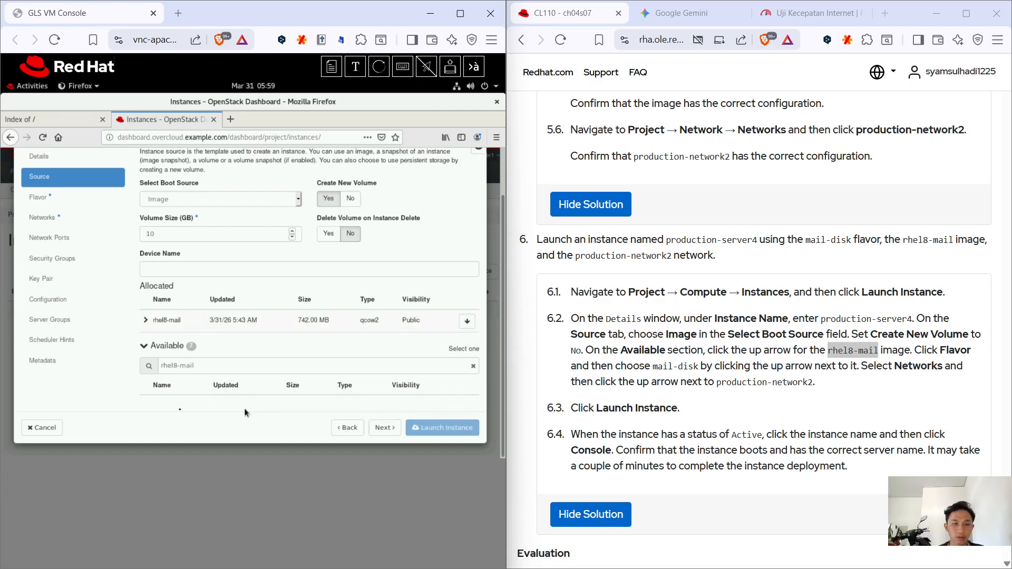
# Allocate the mail-disk flavor, then go to the Networks step.
pyautogui.click(66, 196)
pyautogui.click(451, 318)
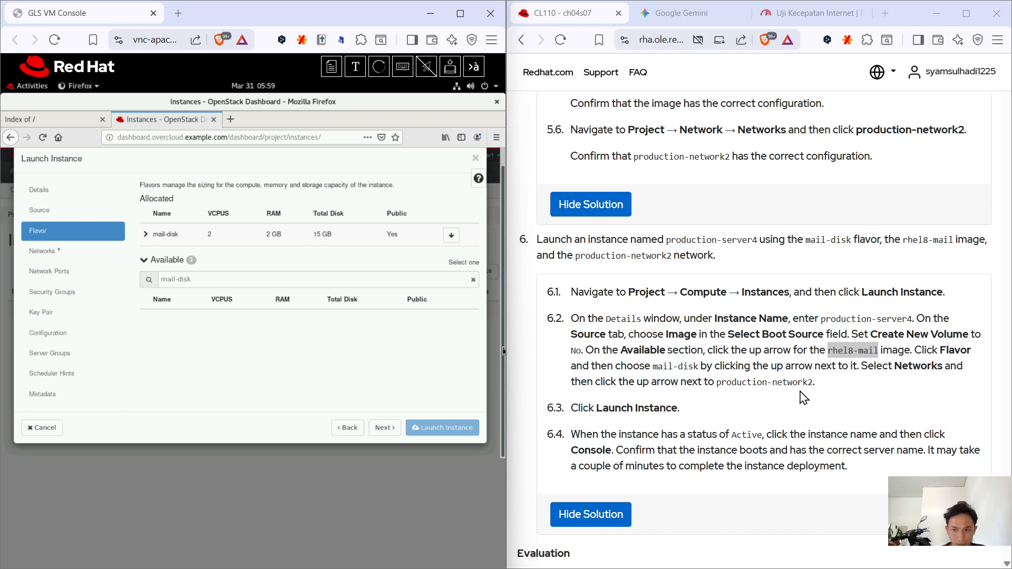
pyautogui.click(47, 256)
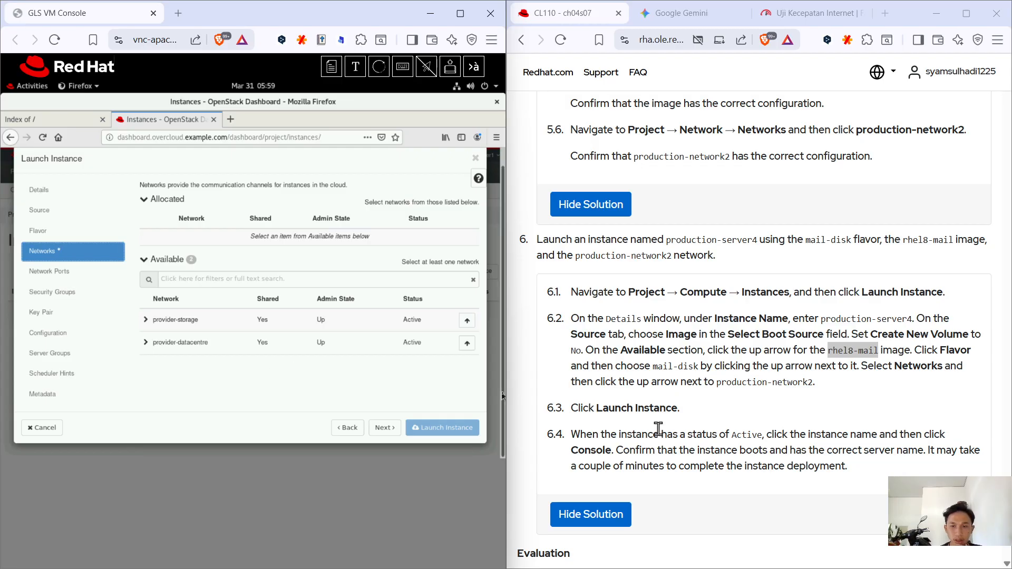
# Filter the available networks by 'production-network2', which returns no matches.
pyautogui.moveTo(717, 384); pyautogui.dragTo(820, 393)
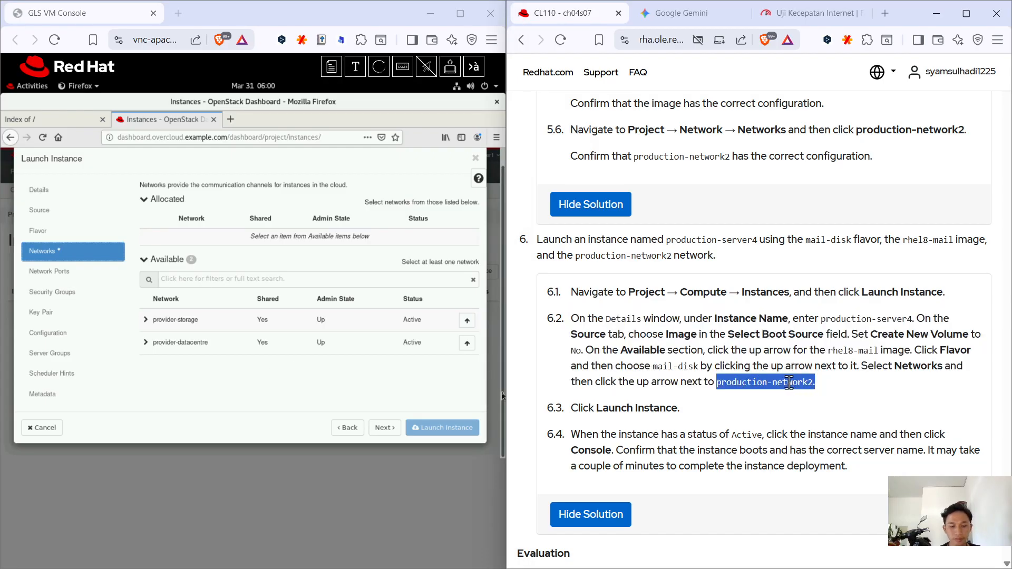
pyautogui.click(199, 278)
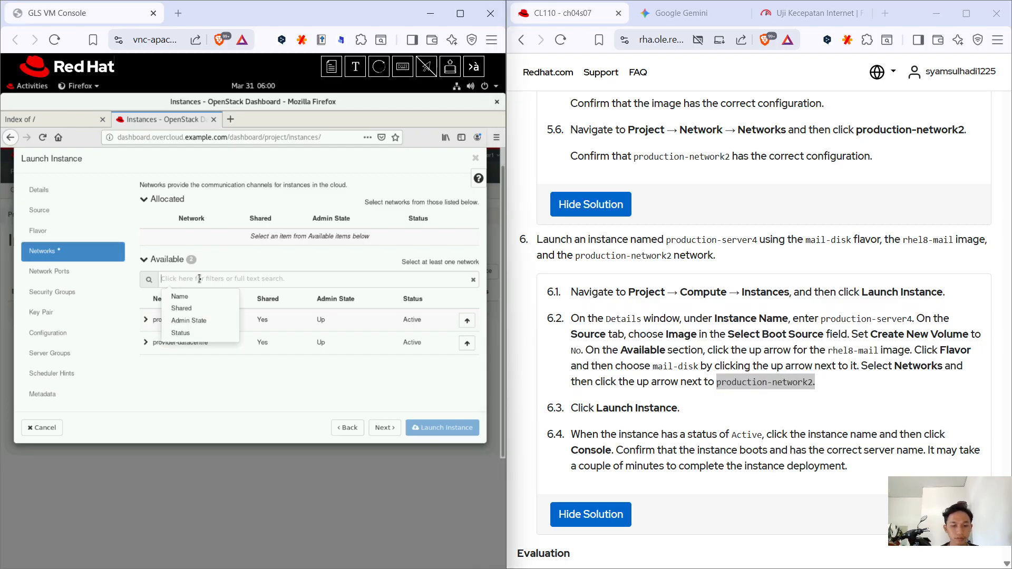
pyautogui.write('production-network2')
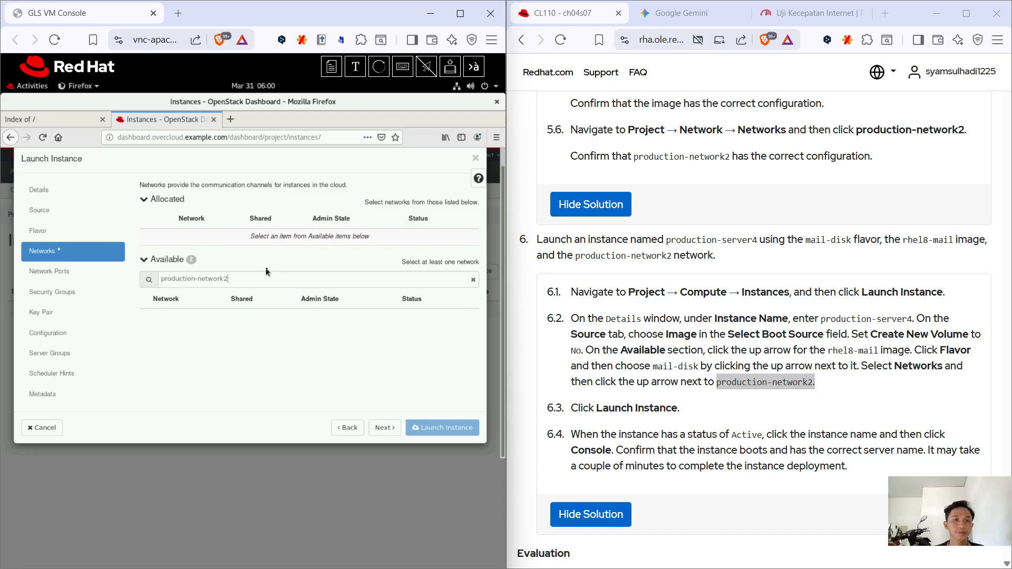
# Cancel the Launch Instance dialog, returning to the empty Instances page.
pyautogui.scroll(7, 645, 340)
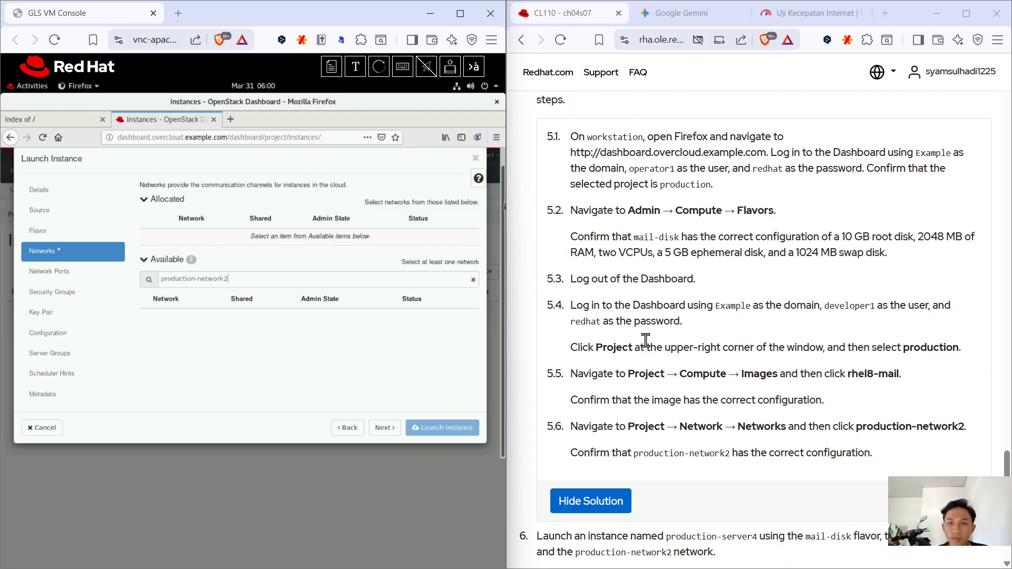
pyautogui.scroll(20, 646, 340)
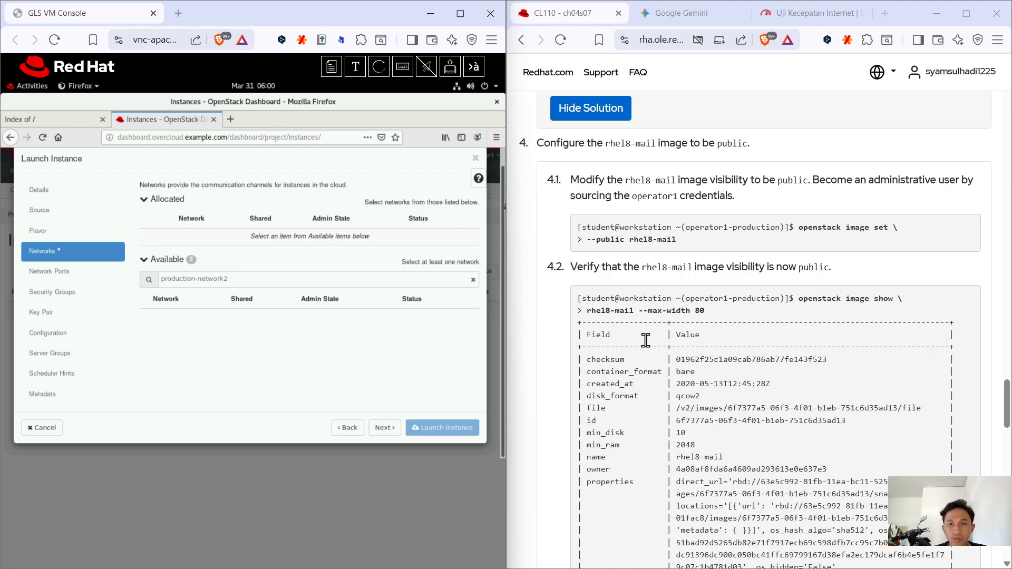
pyautogui.scroll(10, 646, 340)
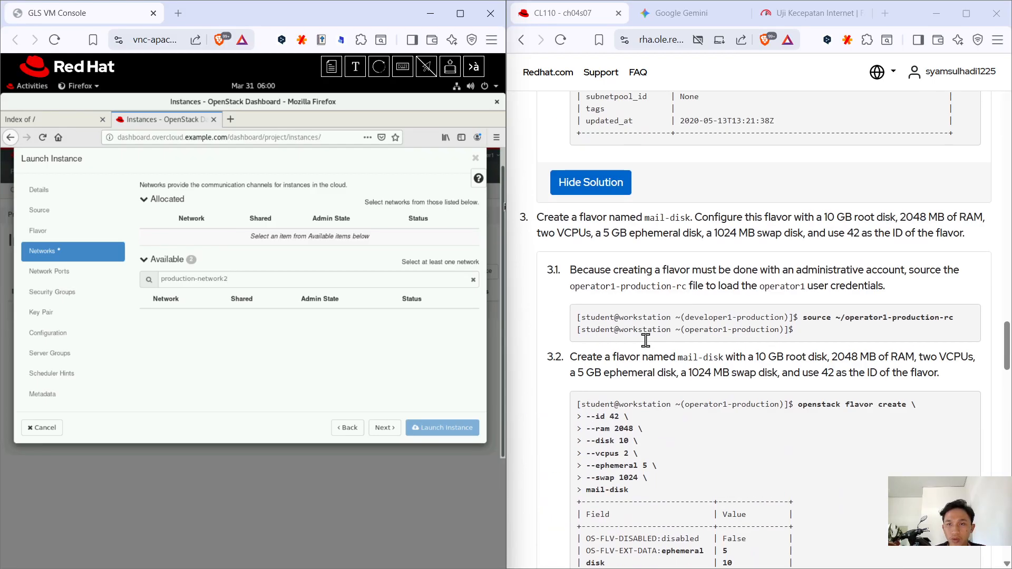
pyautogui.scroll(20, 646, 340)
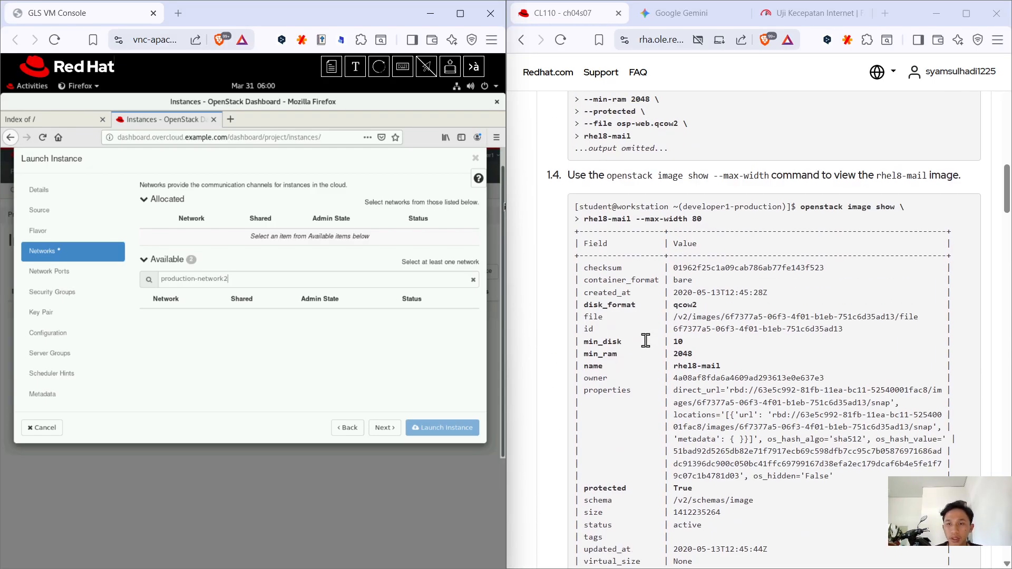
pyautogui.scroll(-10, 646, 340)
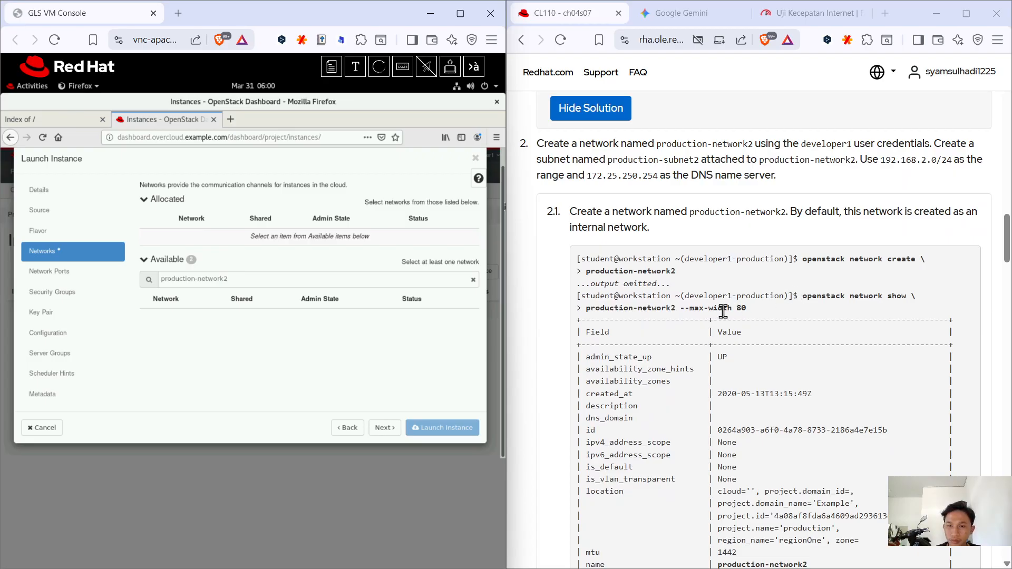
pyautogui.scroll(-1, 679, 335)
pyautogui.scroll(-10, 679, 334)
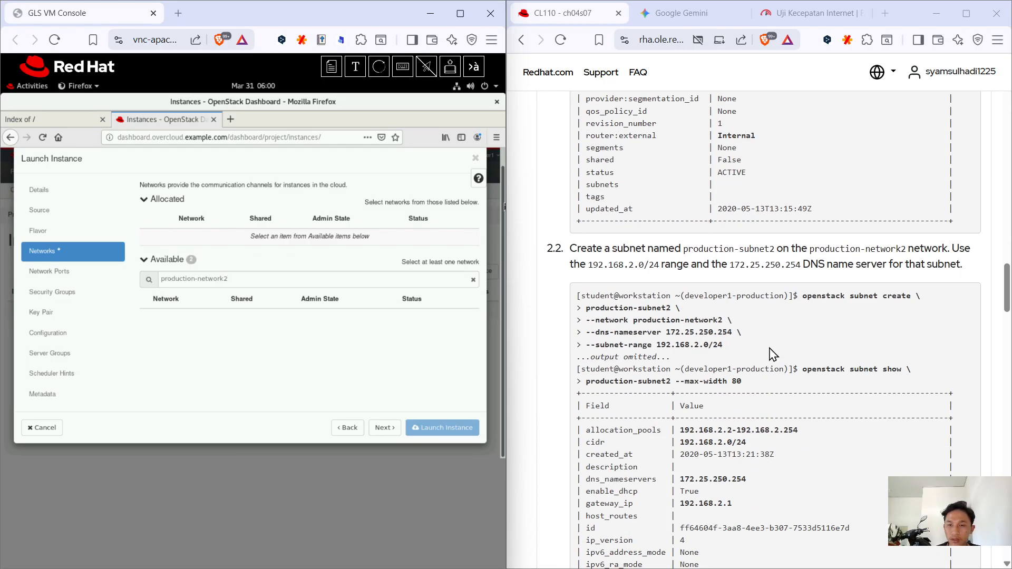
pyautogui.scroll(-8, 773, 354)
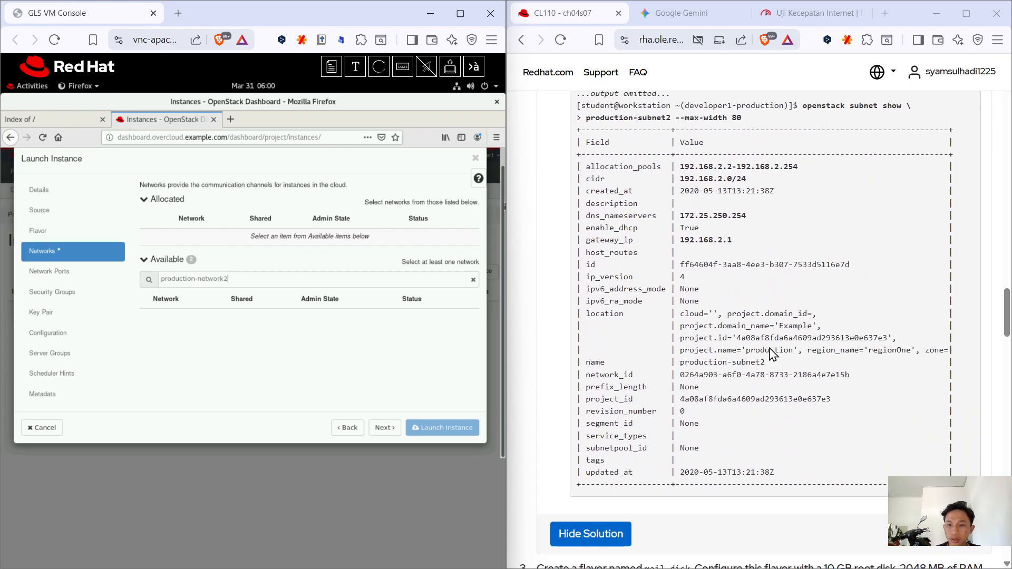
pyautogui.scroll(-3, 773, 354)
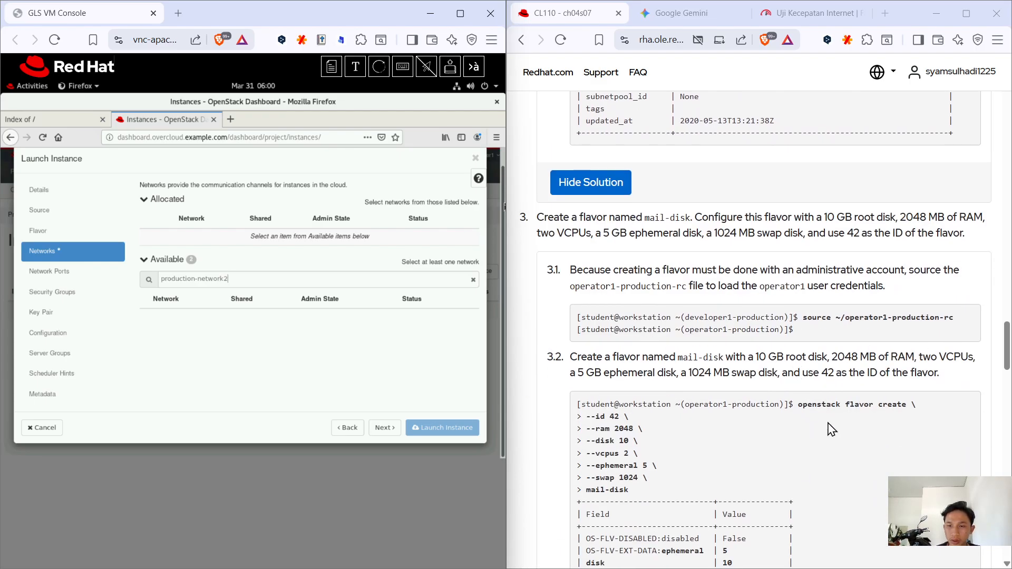
pyautogui.scroll(-3, 868, 431)
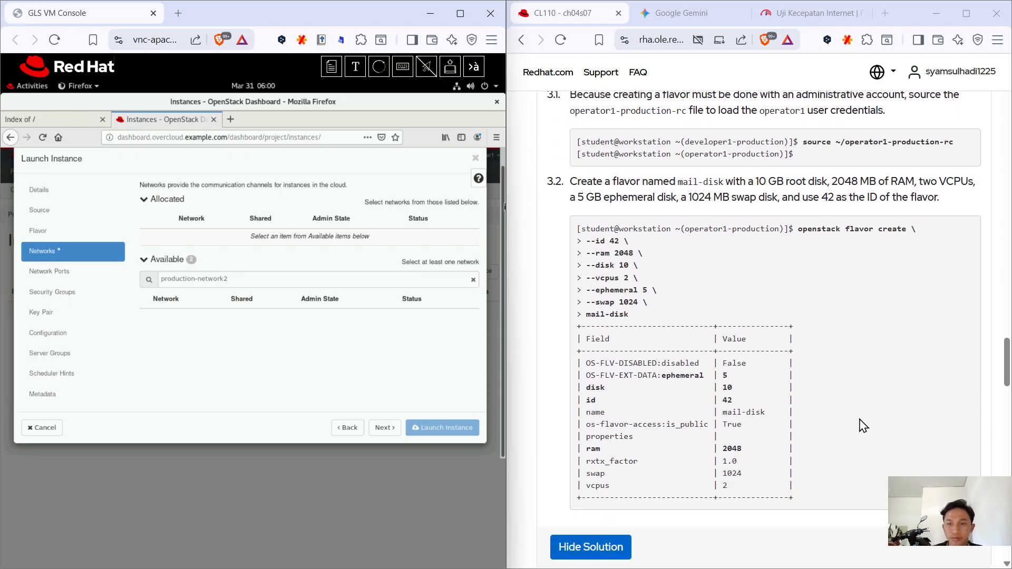
pyautogui.scroll(-3, 865, 426)
pyautogui.scroll(-3, 700, 400)
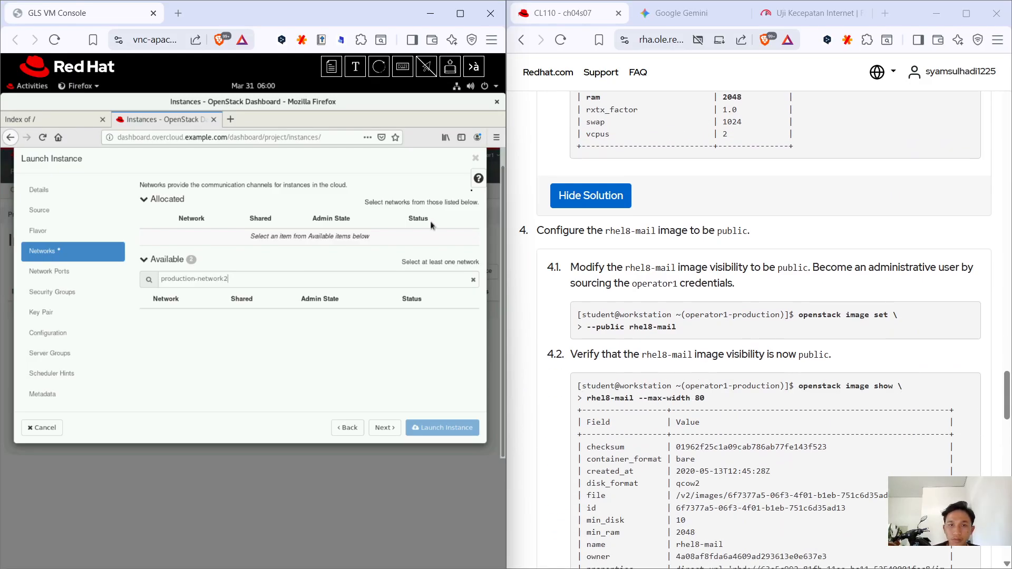
pyautogui.click(476, 160)
pyautogui.scroll(8, 711, 340)
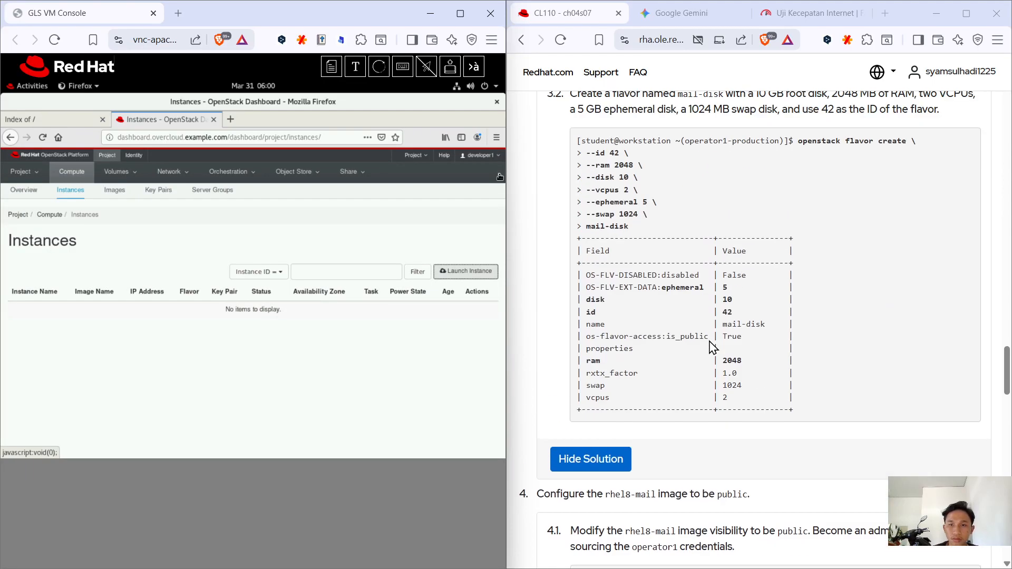
pyautogui.scroll(3, 713, 348)
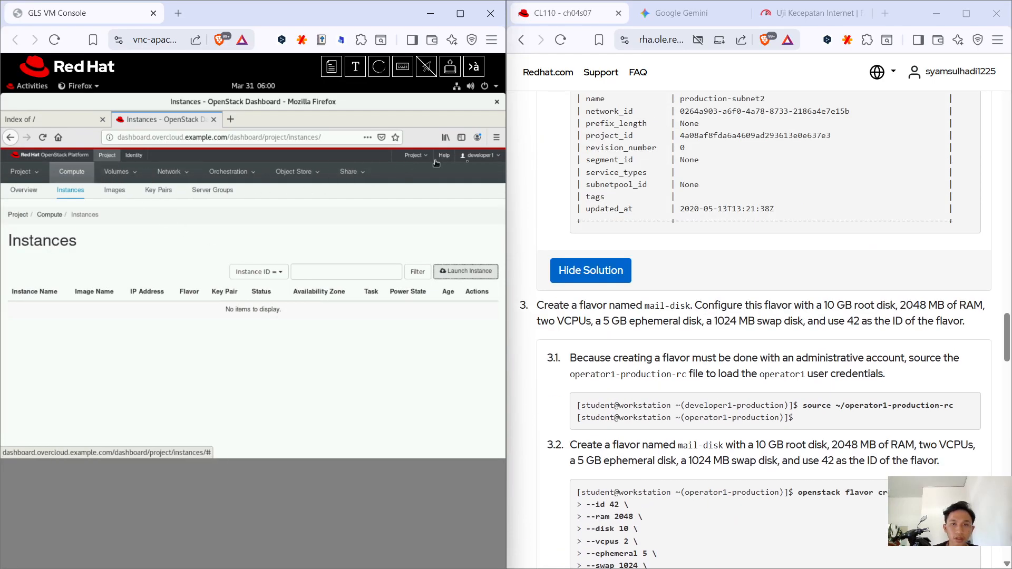
pyautogui.scroll(-3, 754, 359)
pyautogui.scroll(9, 752, 356)
# Go to the Project Networks page from the Network menu.
pyautogui.scroll(10, 703, 338)
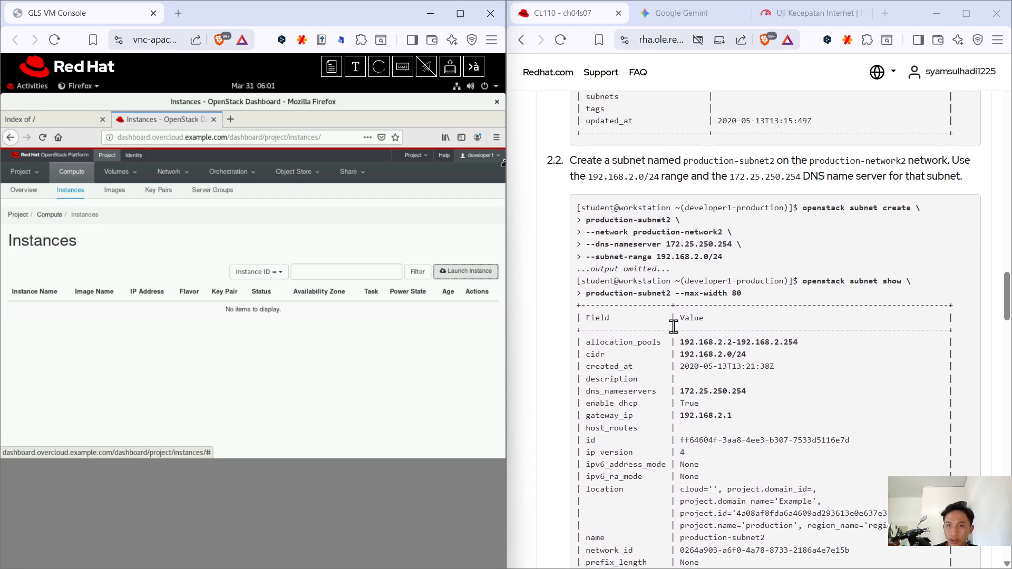
pyautogui.scroll(10, 693, 309)
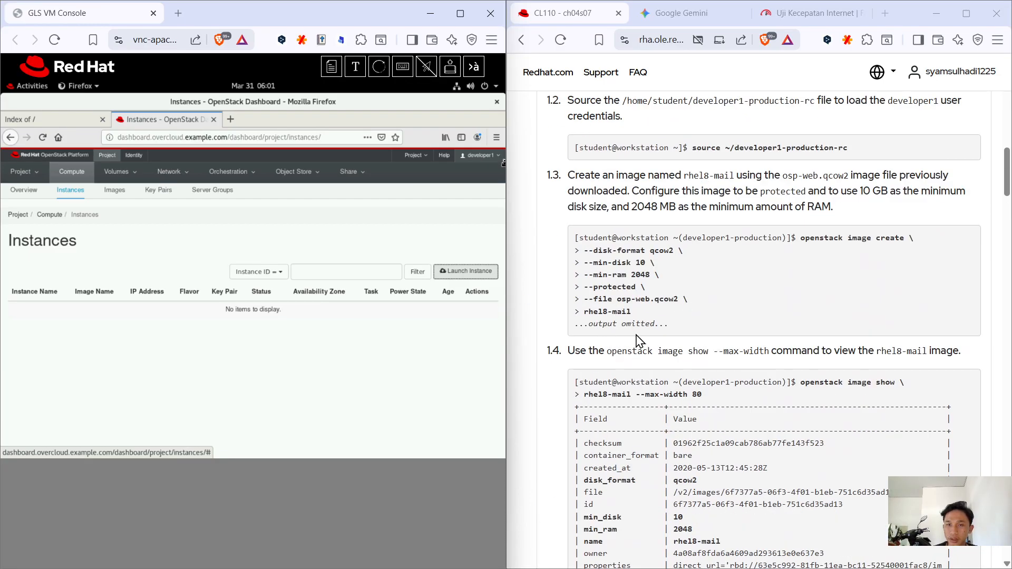
pyautogui.scroll(6, 726, 314)
pyautogui.scroll(-15, 726, 314)
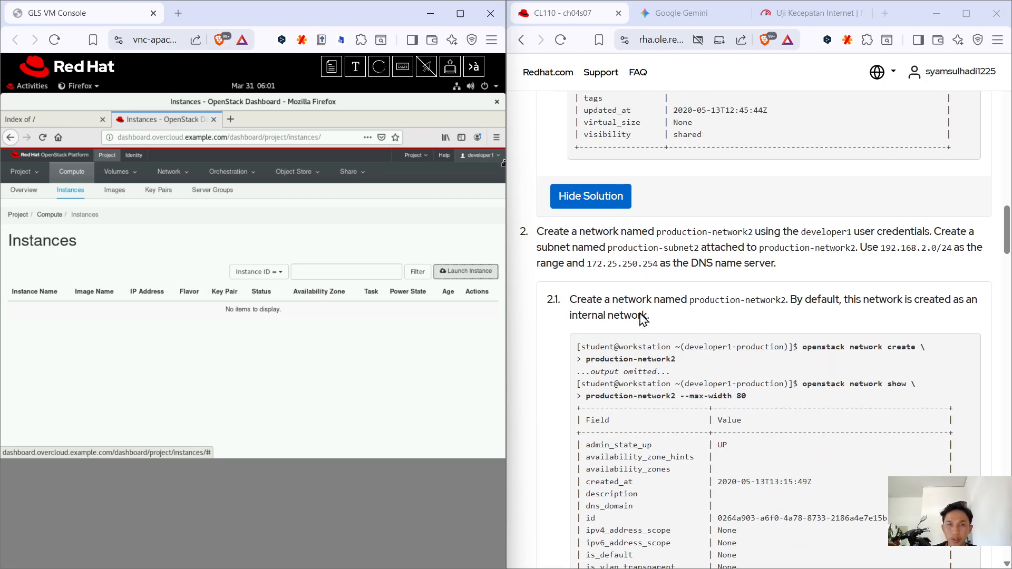
pyautogui.click(182, 174)
pyautogui.click(165, 211)
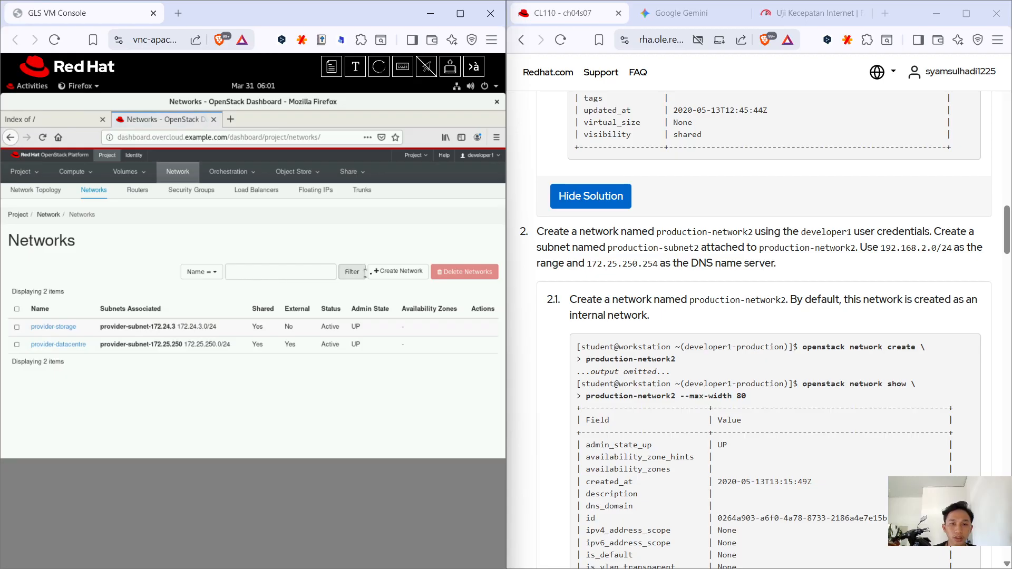
# Start a new network with the name 'production-network2'.
pyautogui.click(392, 275)
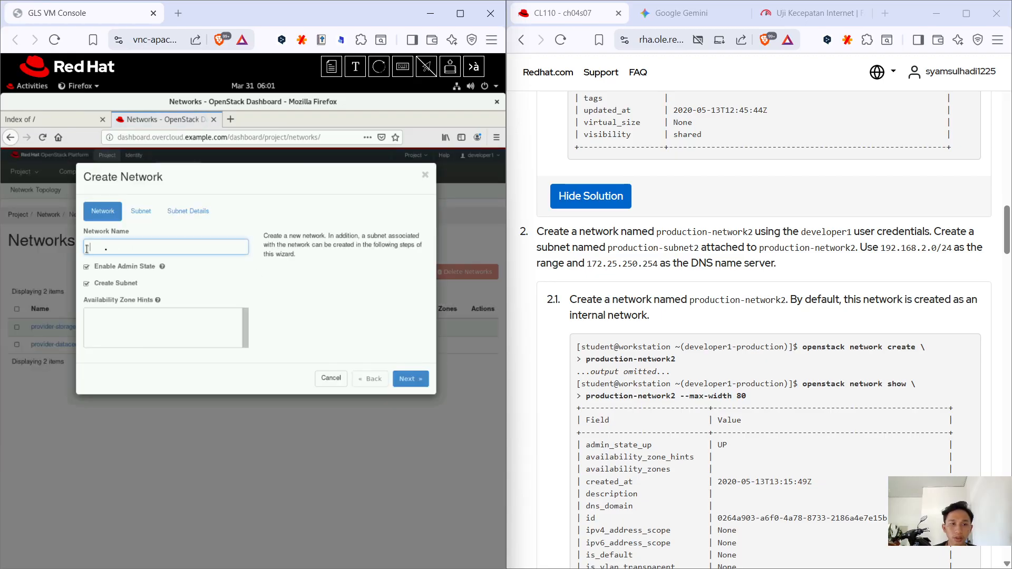
pyautogui.moveTo(675, 360); pyautogui.dragTo(585, 359)
pyautogui.click(132, 248)
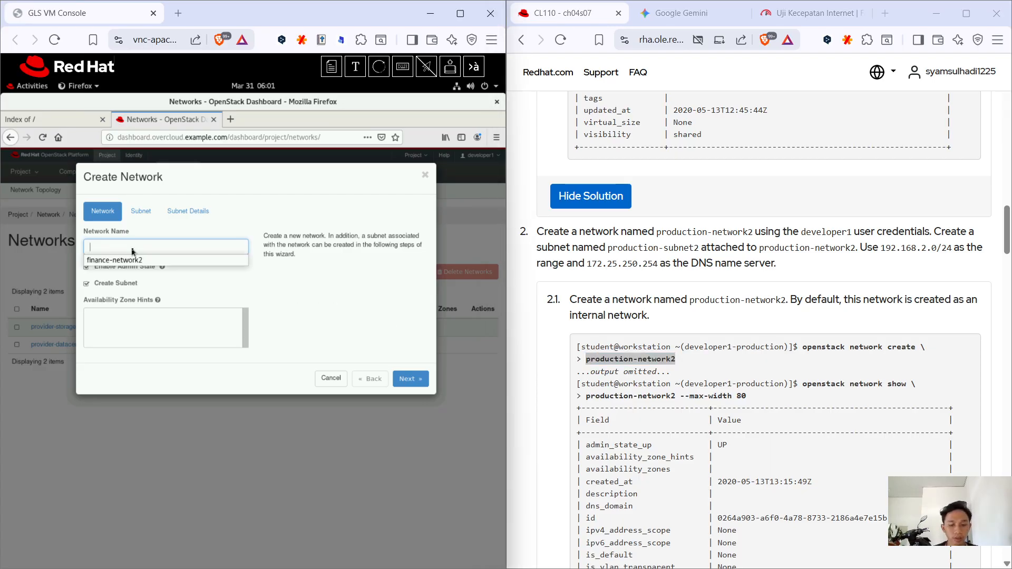
pyautogui.write('production-network2')
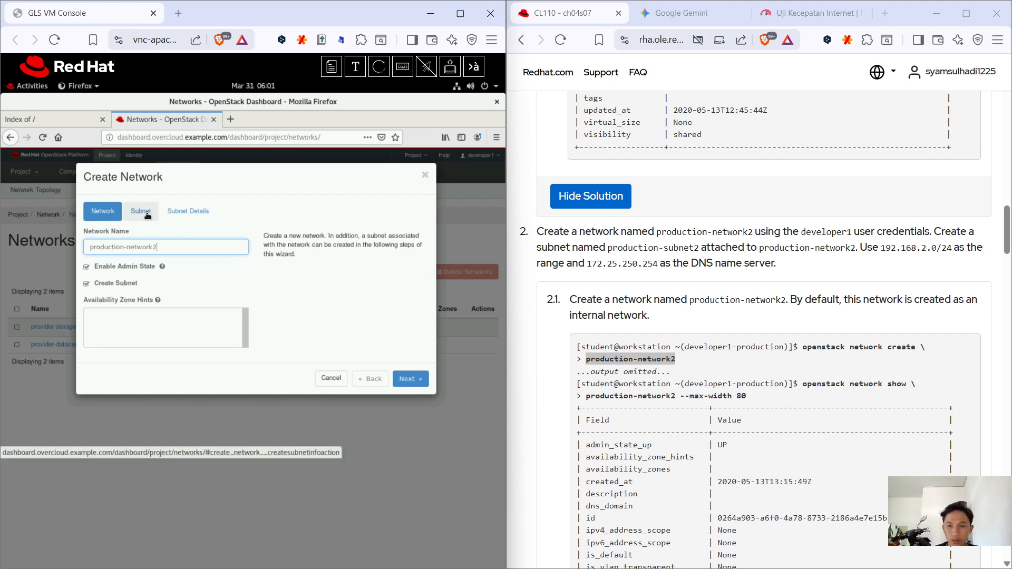
pyautogui.scroll(-10, 785, 366)
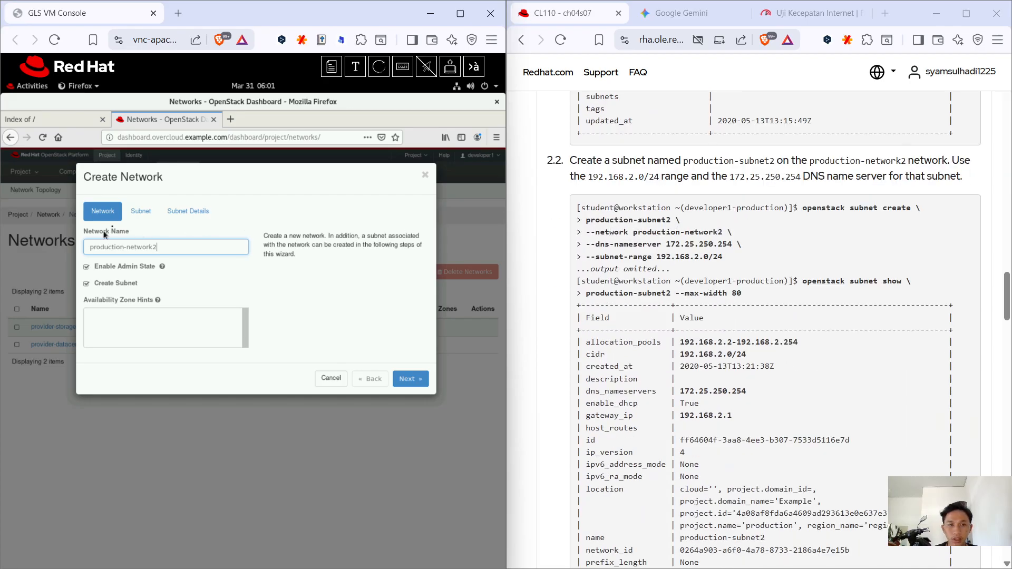
# Name the network's subnet 'production-subnet2' on the Subnet tab.
pyautogui.click(141, 212)
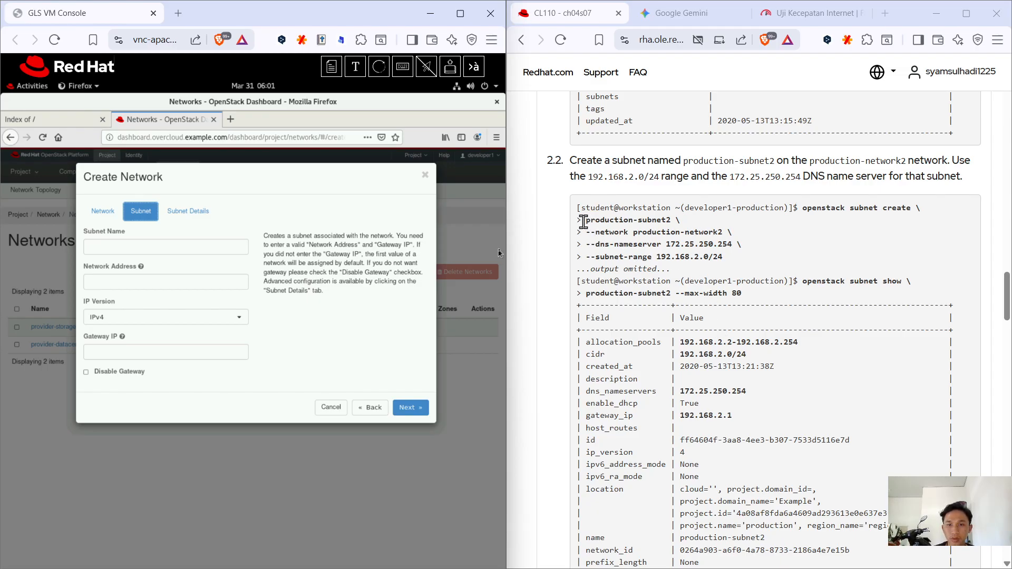
pyautogui.moveTo(585, 221); pyautogui.dragTo(673, 221)
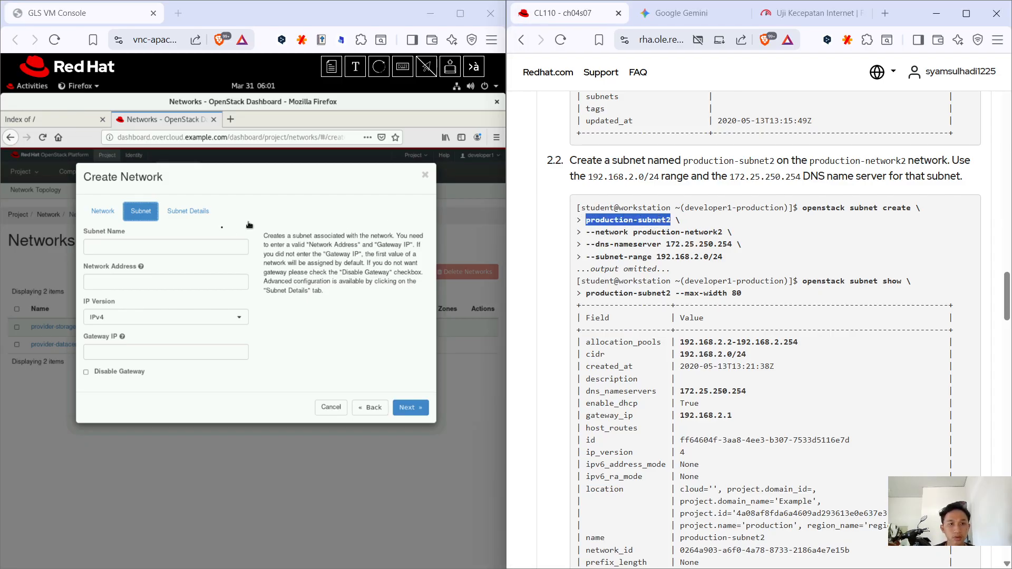
pyautogui.click(174, 246)
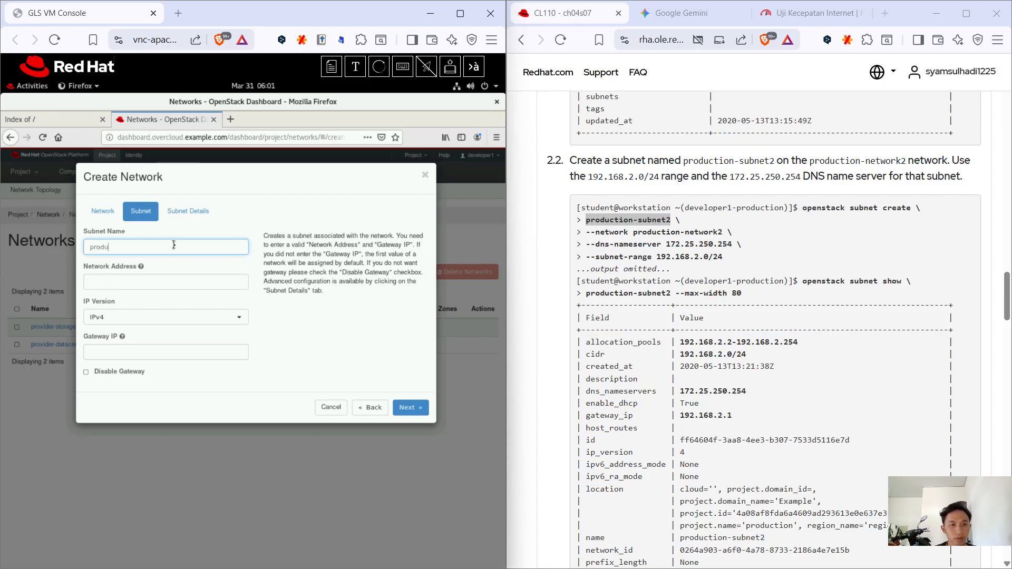
pyautogui.click(143, 282)
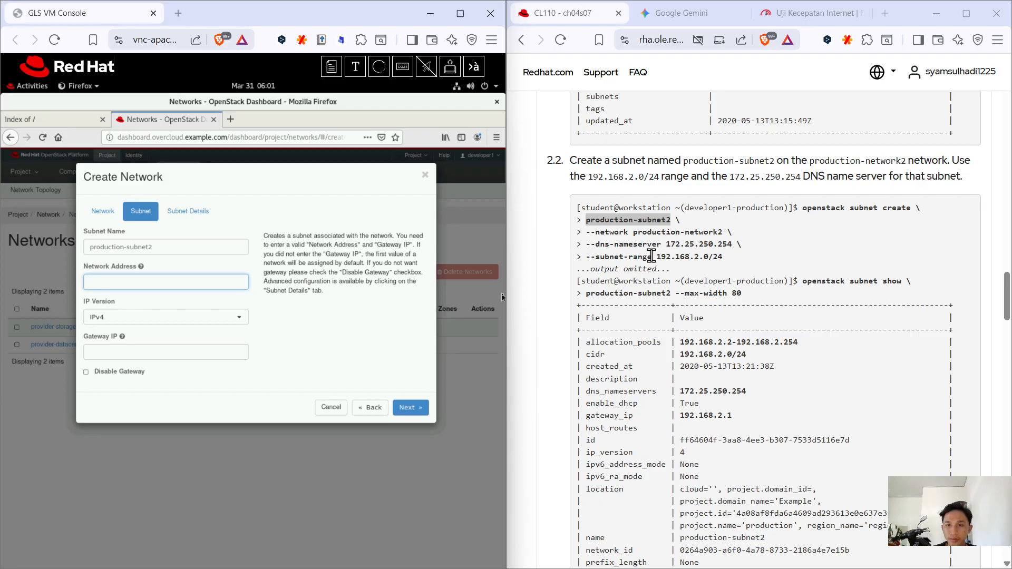
# Enter 192.168.2.0/24 as the subnet network address and continue to Subnet Details.
pyautogui.scroll(-3, 730, 354)
pyautogui.scroll(2, 730, 354)
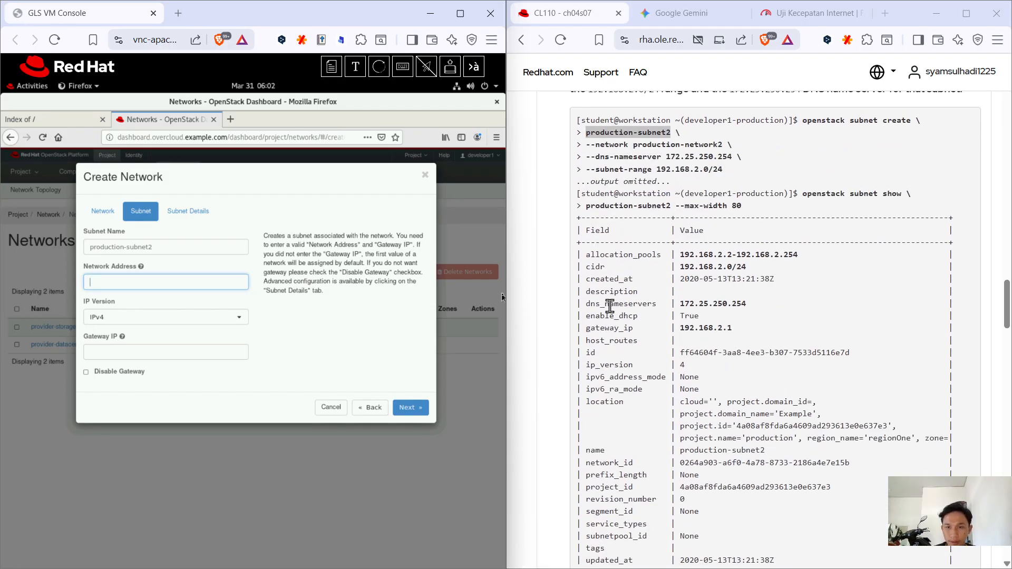
pyautogui.scroll(-2, 680, 389)
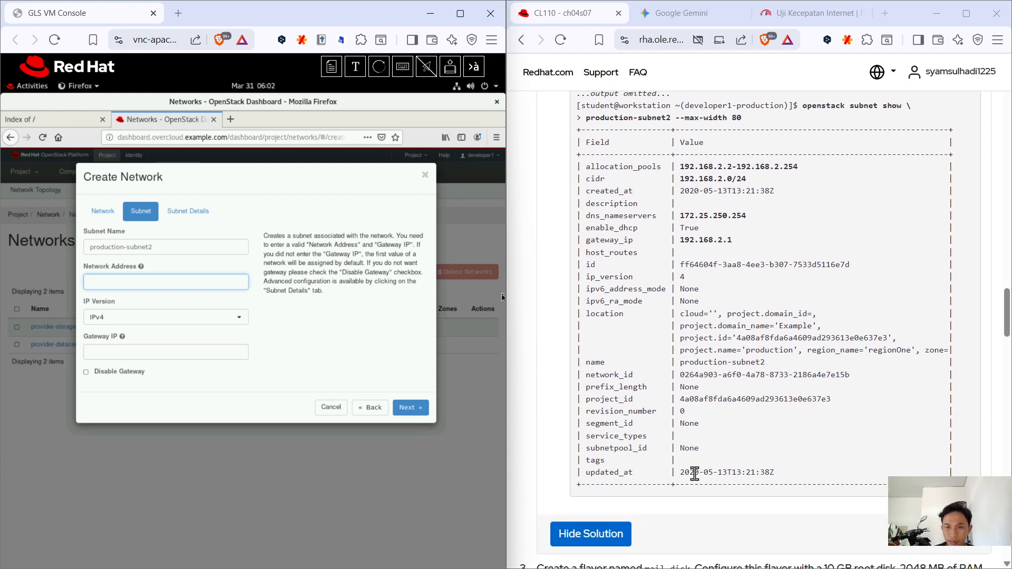
pyautogui.scroll(2, 695, 470)
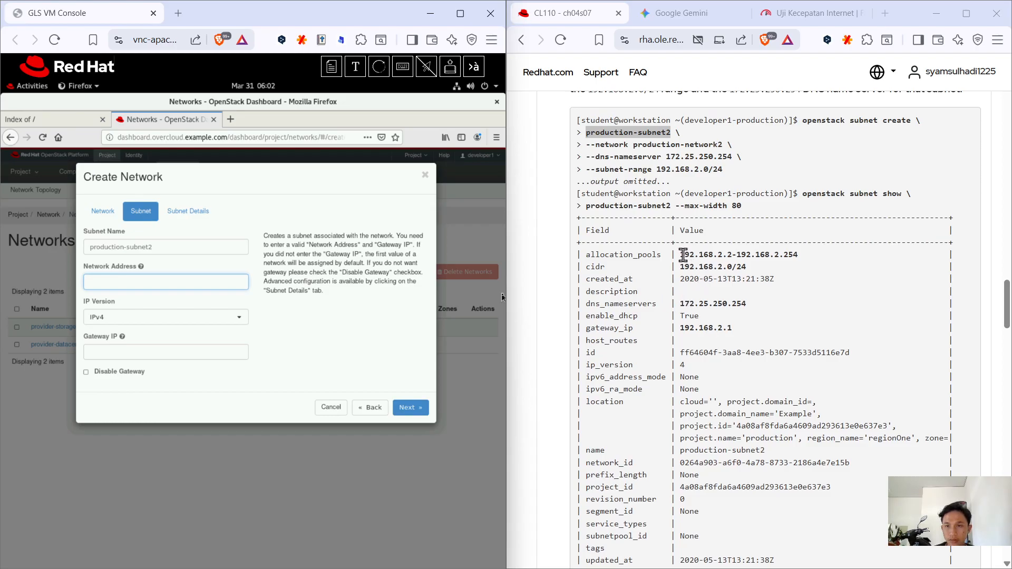
pyautogui.scroll(2, 701, 293)
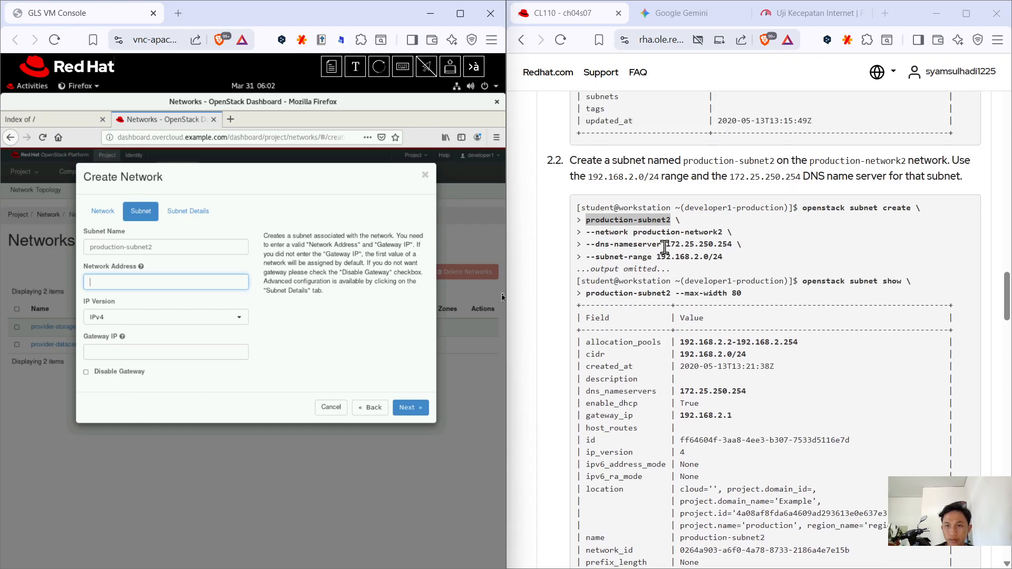
pyautogui.moveTo(658, 257); pyautogui.dragTo(738, 271)
pyautogui.click(705, 261)
pyautogui.moveTo(658, 257); pyautogui.dragTo(723, 259)
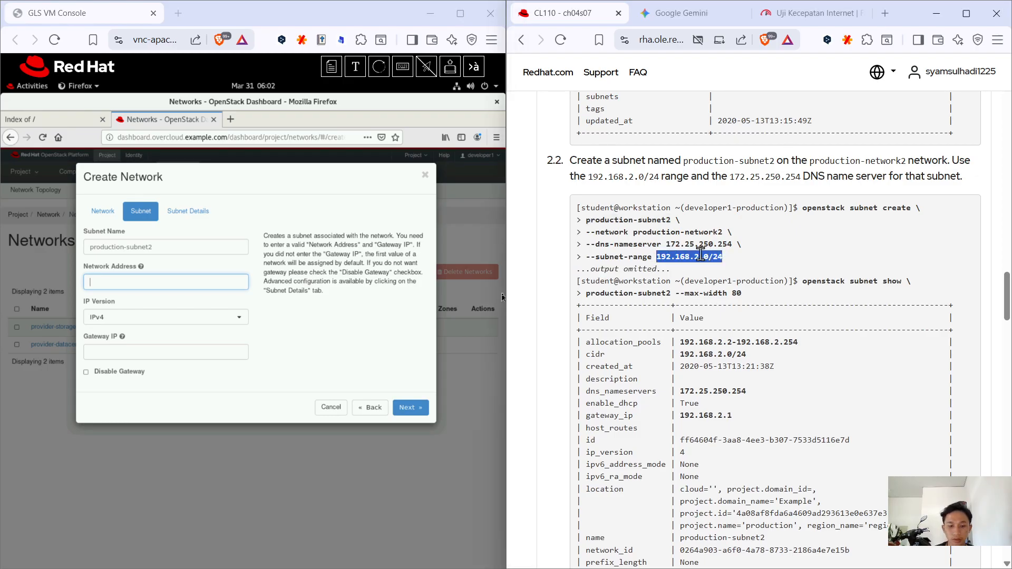
pyautogui.click(174, 280)
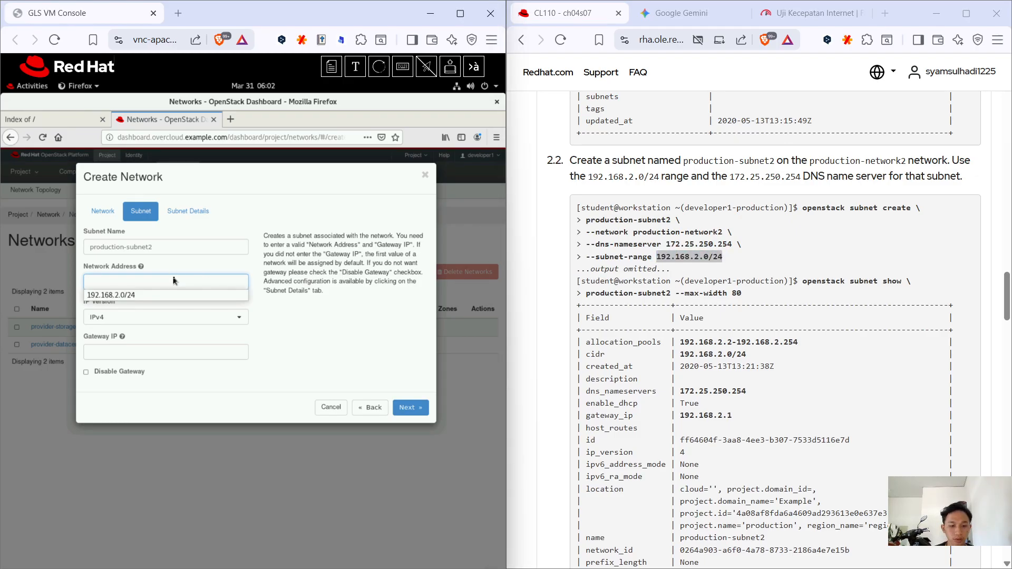
pyautogui.write('192.168.2.0/24')
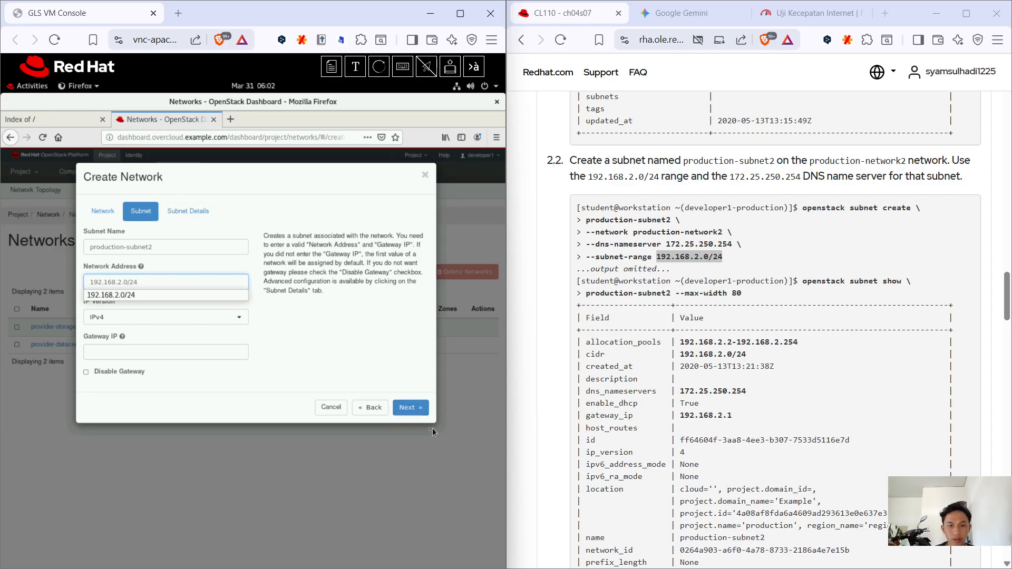
pyautogui.click(411, 409)
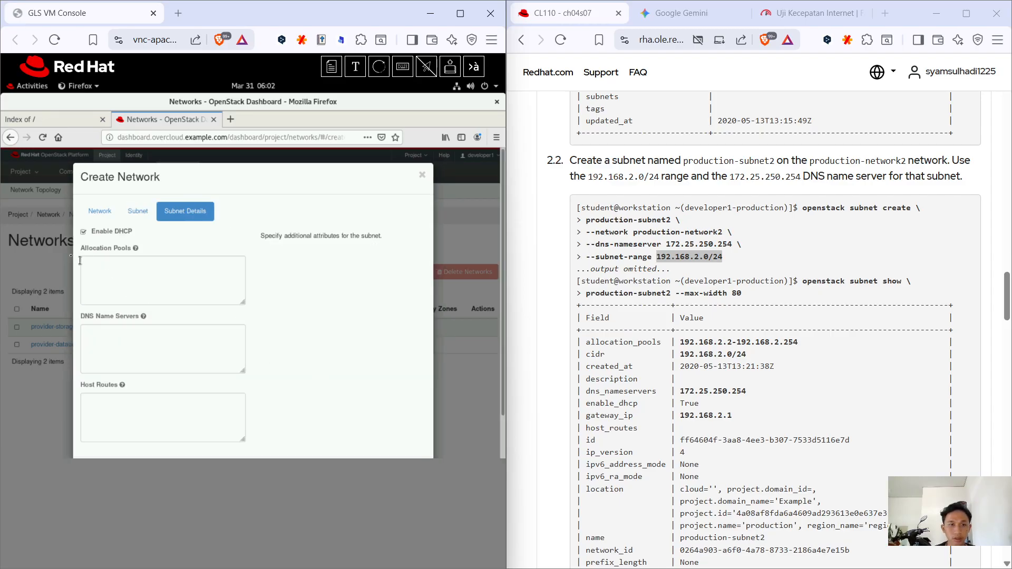
# Enter 172.25.250.254 as the subnet's DNS name server.
pyautogui.click(746, 354)
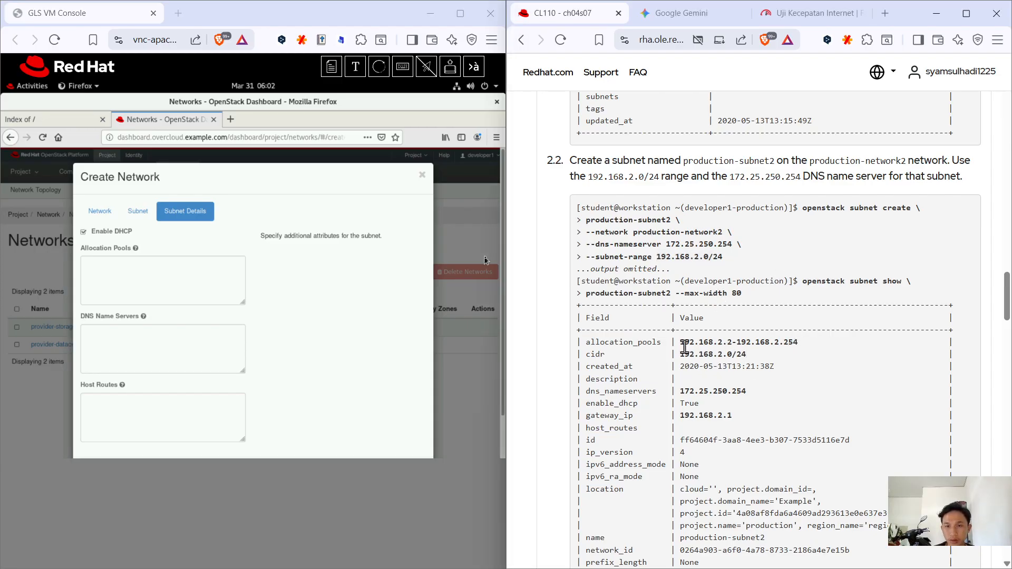
pyautogui.scroll(-2, 353, 359)
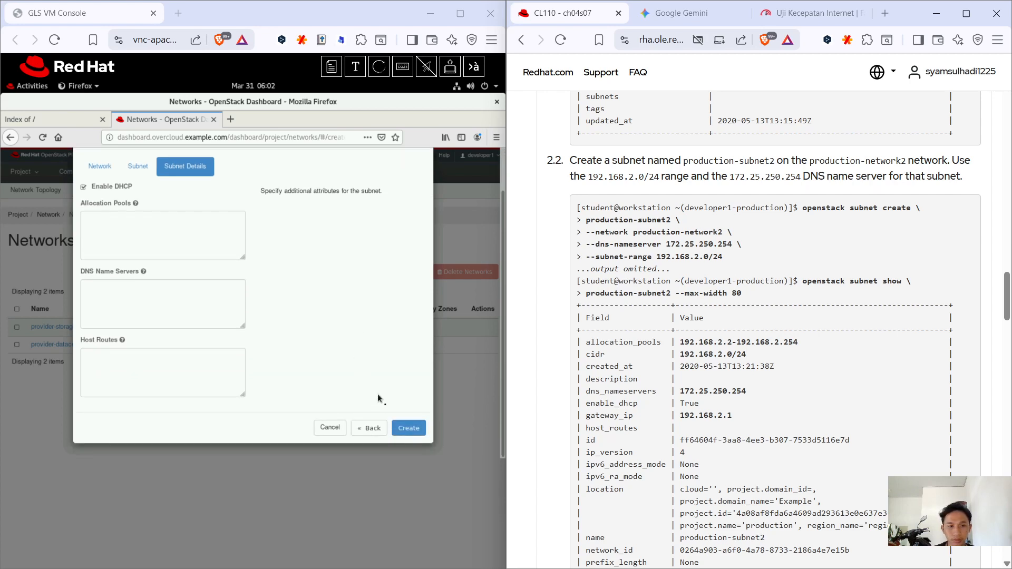
pyautogui.scroll(2, 340, 415)
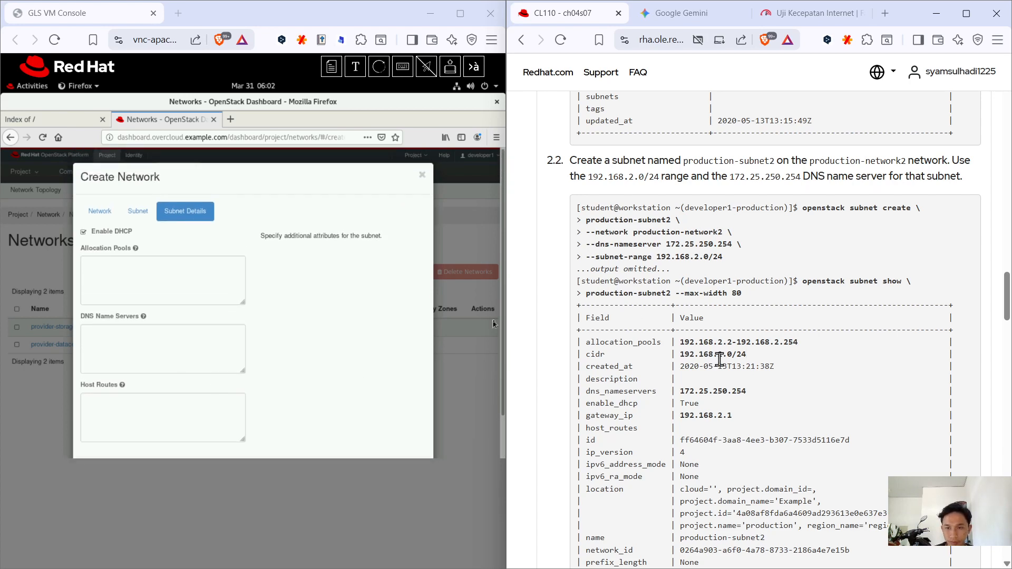
pyautogui.moveTo(807, 342); pyautogui.dragTo(683, 347)
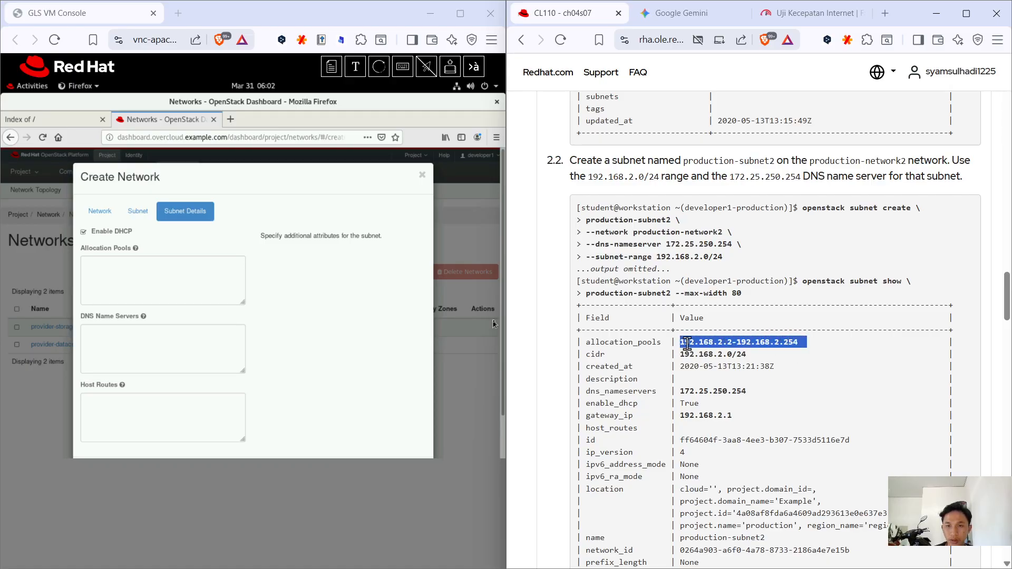
pyautogui.click(688, 344)
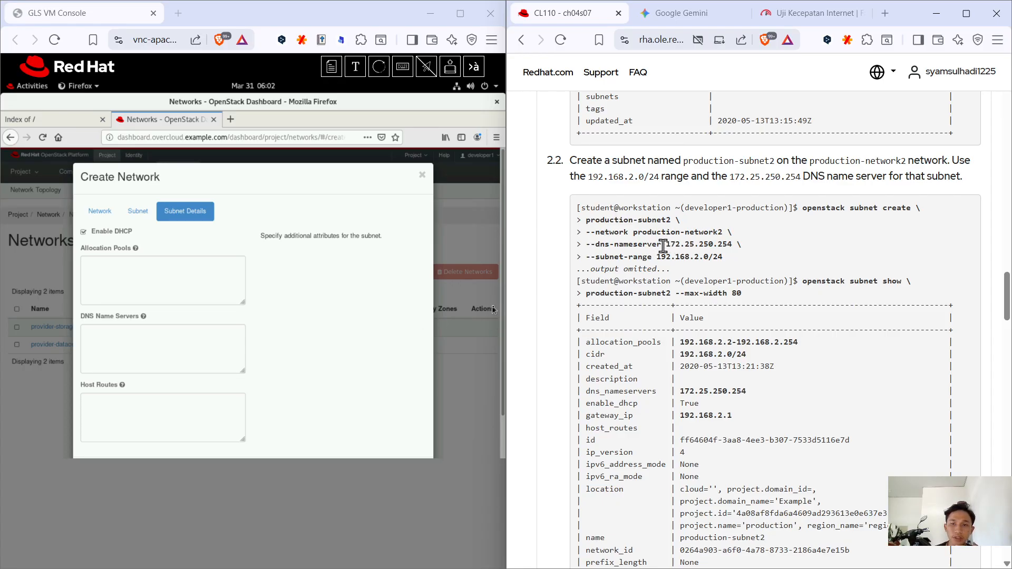
pyautogui.moveTo(666, 244); pyautogui.dragTo(733, 245)
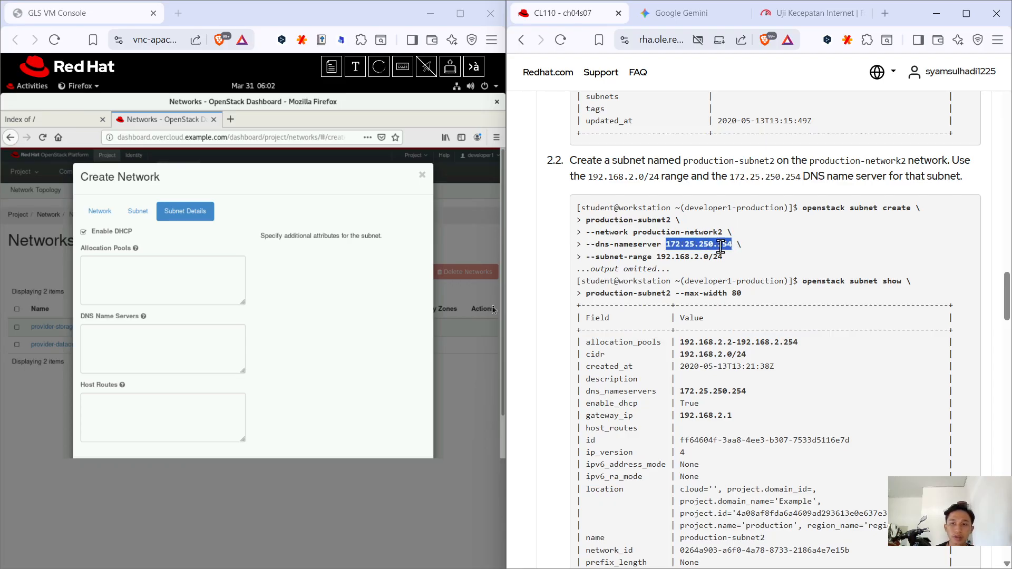
pyautogui.click(174, 355)
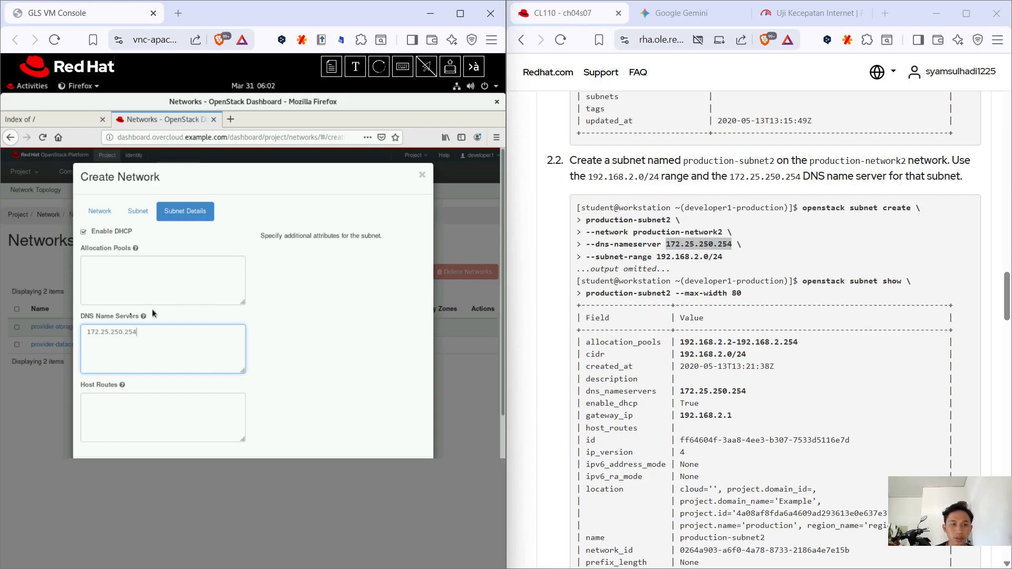
# Enter allocation pool 192.168.2.2-192.168.2.254 and submit the network.
pyautogui.moveTo(802, 343); pyautogui.dragTo(685, 345)
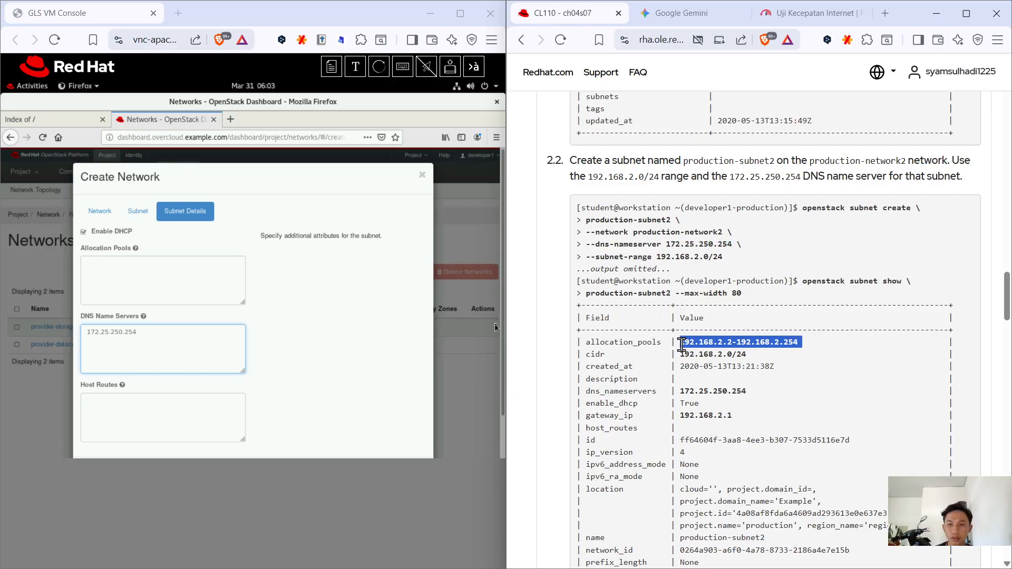
pyautogui.click(195, 271)
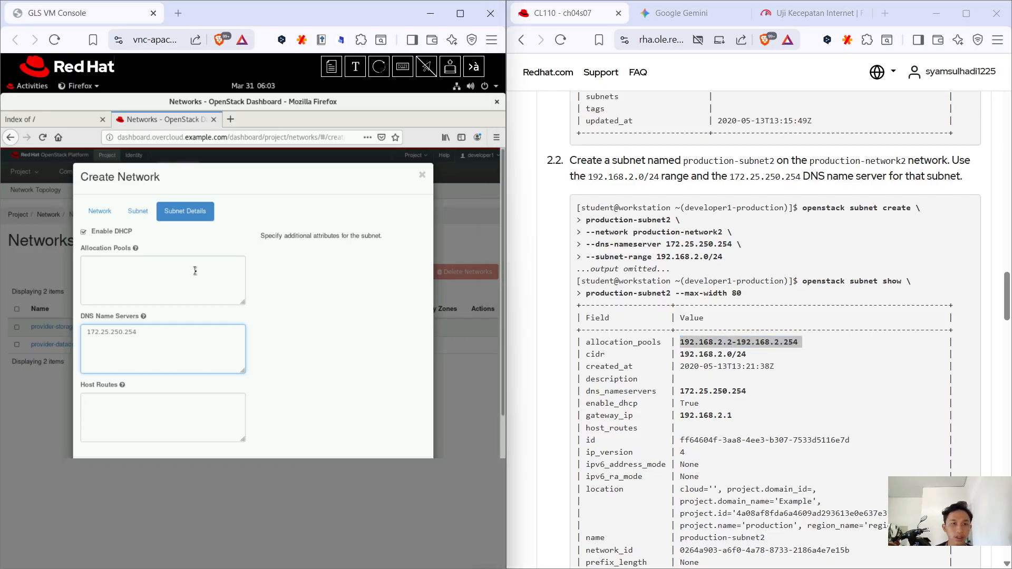
pyautogui.write('192.168.2.2-192.168.2.254')
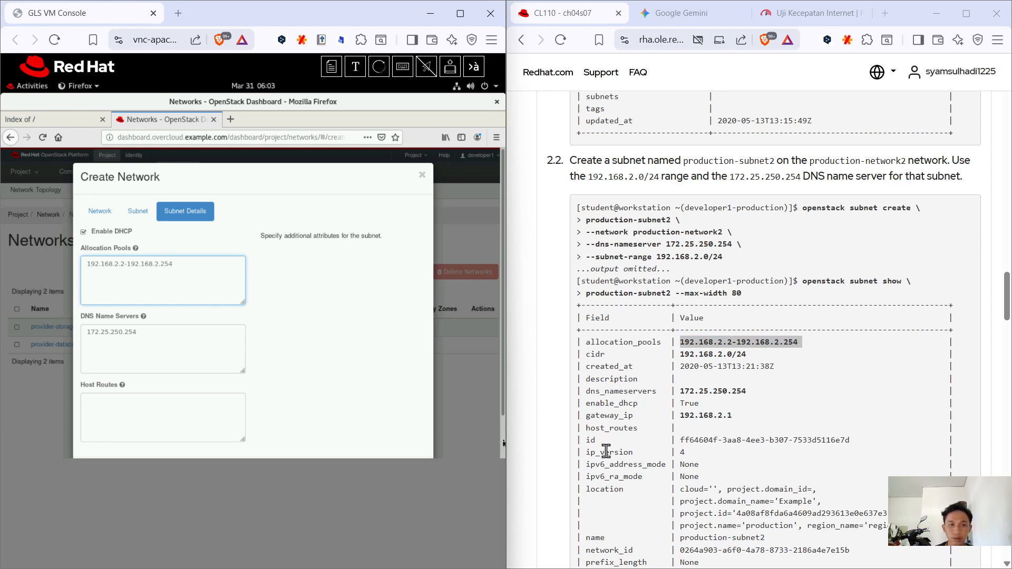
pyautogui.scroll(-2, 215, 409)
pyautogui.click(414, 425)
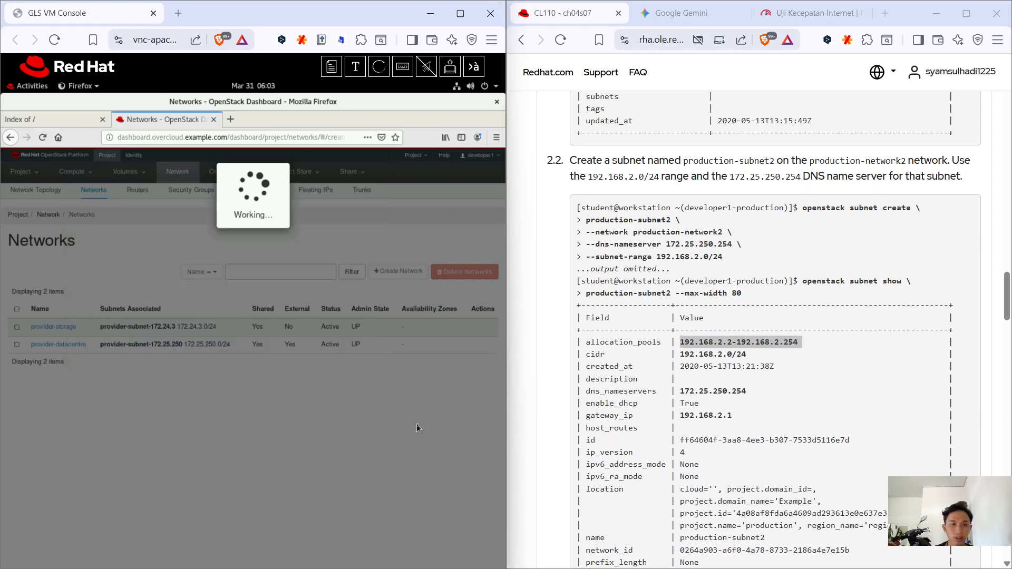
# Clear the rejected Allocation Pools and DNS Name Servers entries.
pyautogui.click(169, 314)
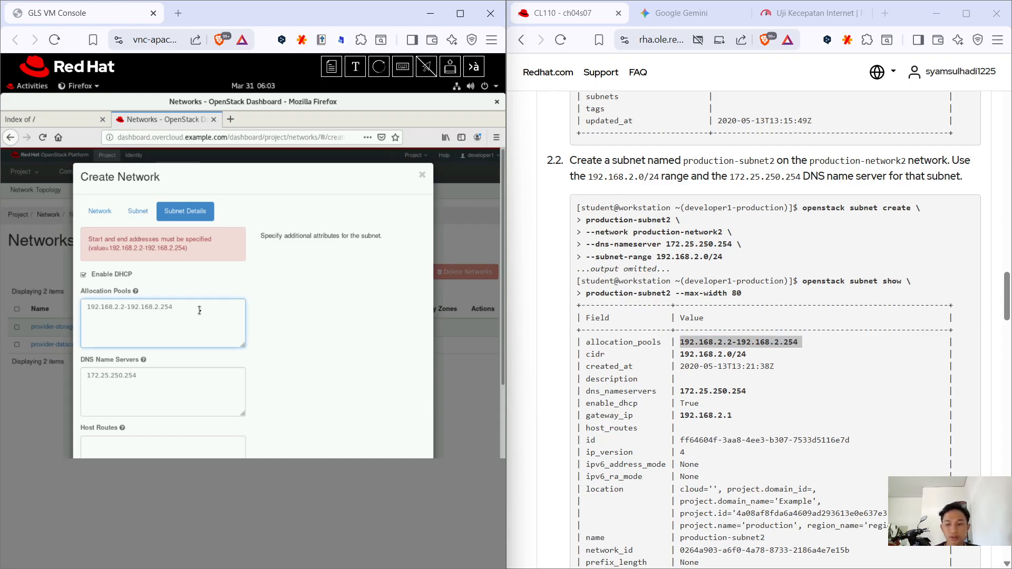
pyautogui.press('BackSpace')
pyautogui.press('BackSpace')
pyautogui.press('BackSpace')
pyautogui.press('BackSpace')
pyautogui.press('BackSpace')
pyautogui.press('BackSpace')
pyautogui.press('BackSpace')
pyautogui.press('BackSpace')
pyautogui.press('BackSpace')
pyautogui.press('BackSpace')
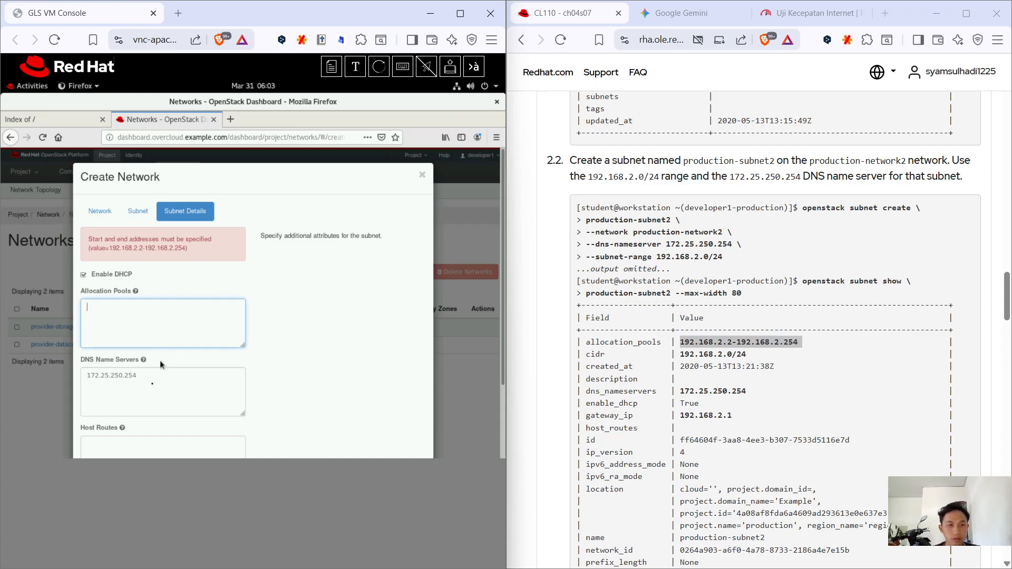
pyautogui.click(149, 380)
pyautogui.press('BackSpace')
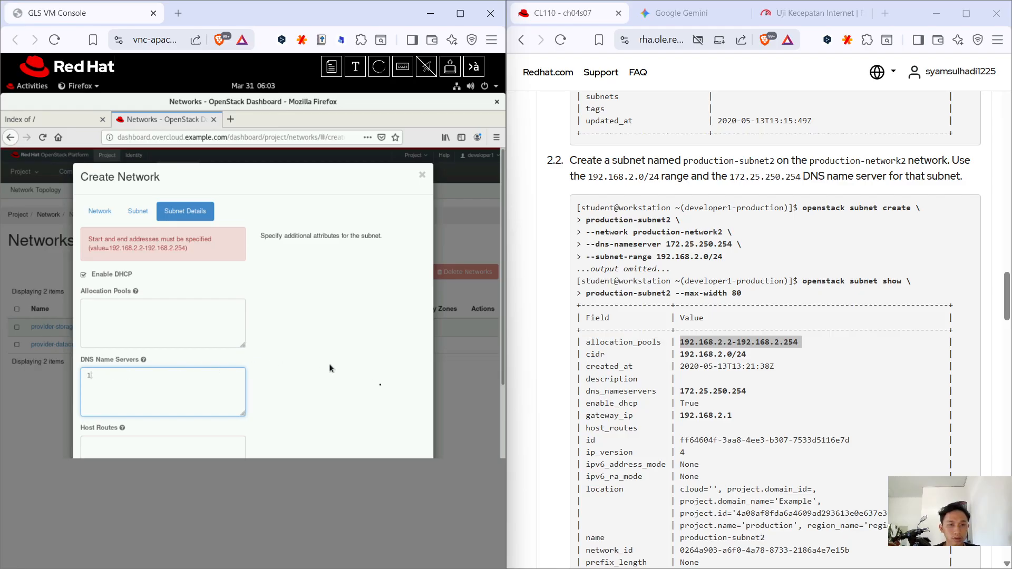
pyautogui.scroll(-3, 395, 401)
pyautogui.click(406, 434)
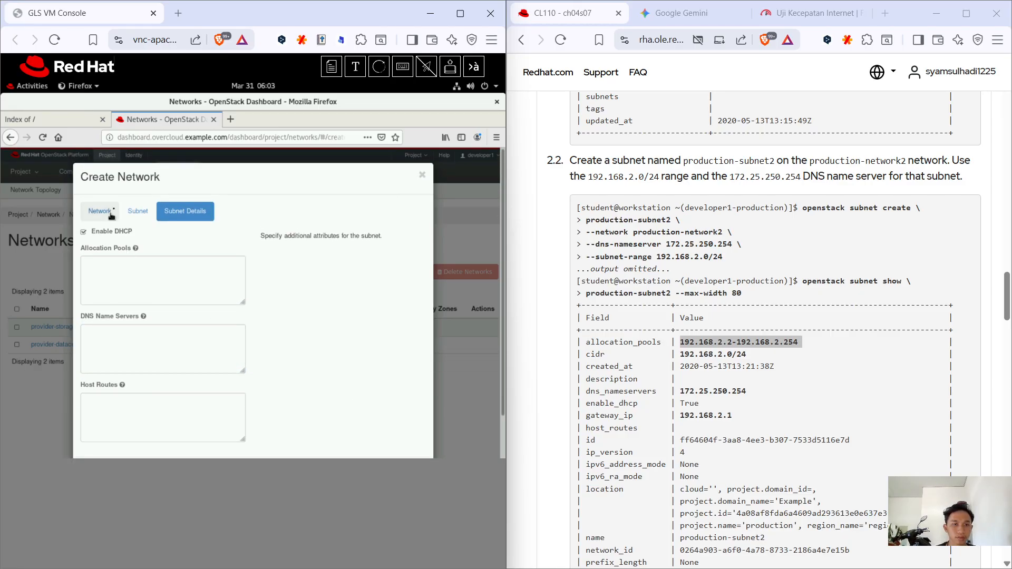
pyautogui.click(142, 288)
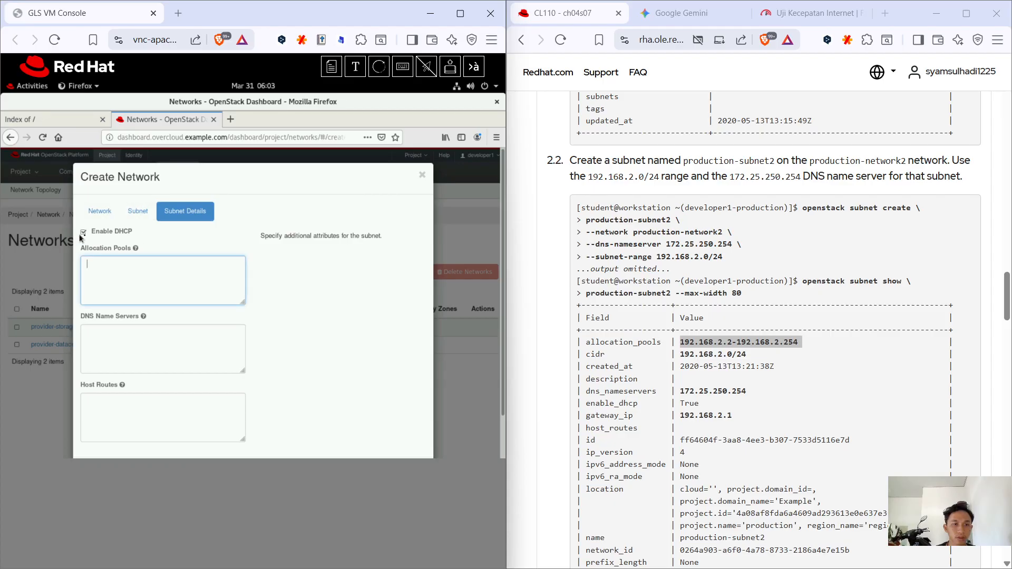
pyautogui.click(83, 233)
pyautogui.scroll(-2, 374, 383)
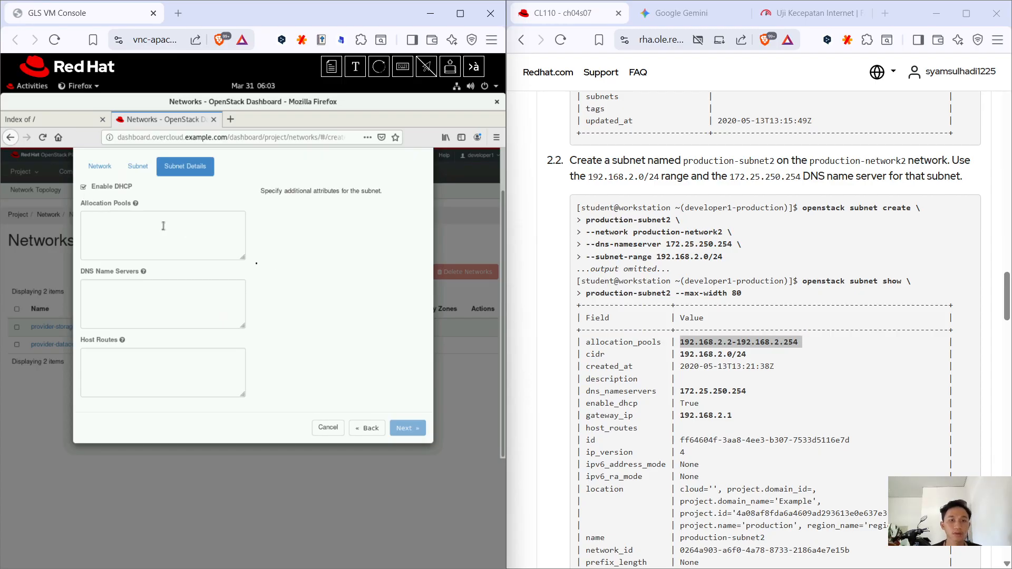
# Review the Network and Subnet tabs and create production-network2.
pyautogui.click(99, 167)
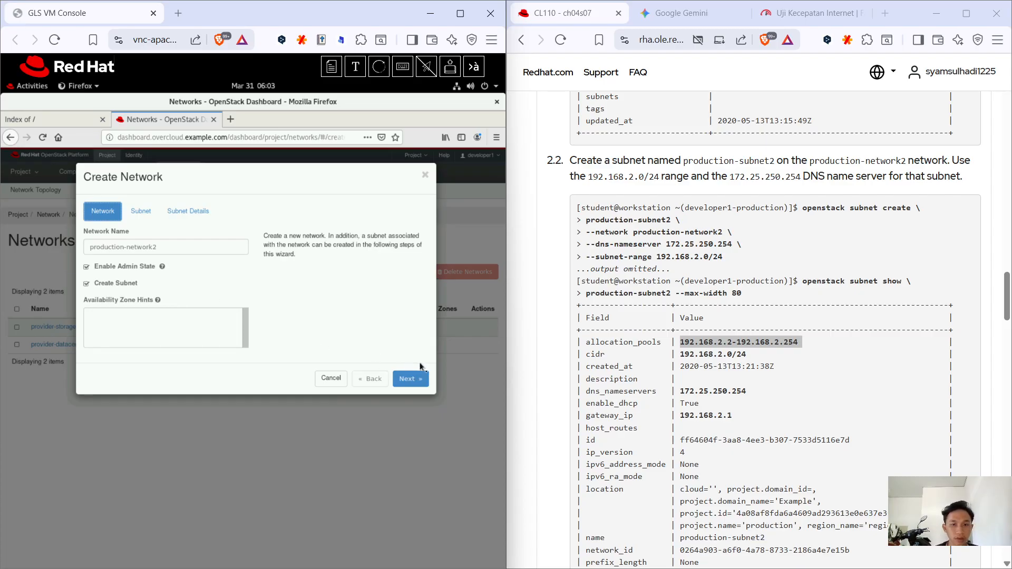
pyautogui.click(426, 383)
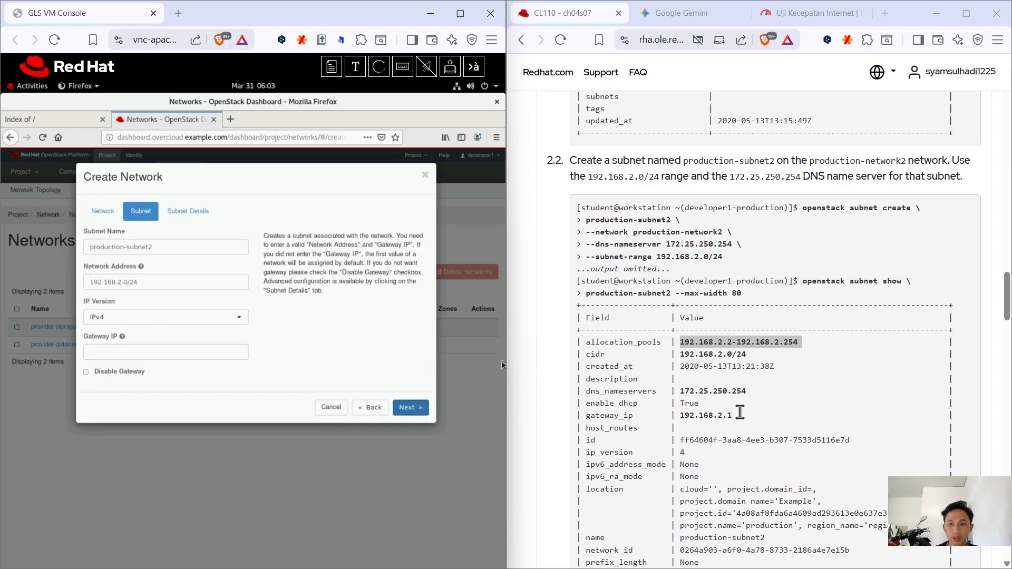
pyautogui.click(409, 410)
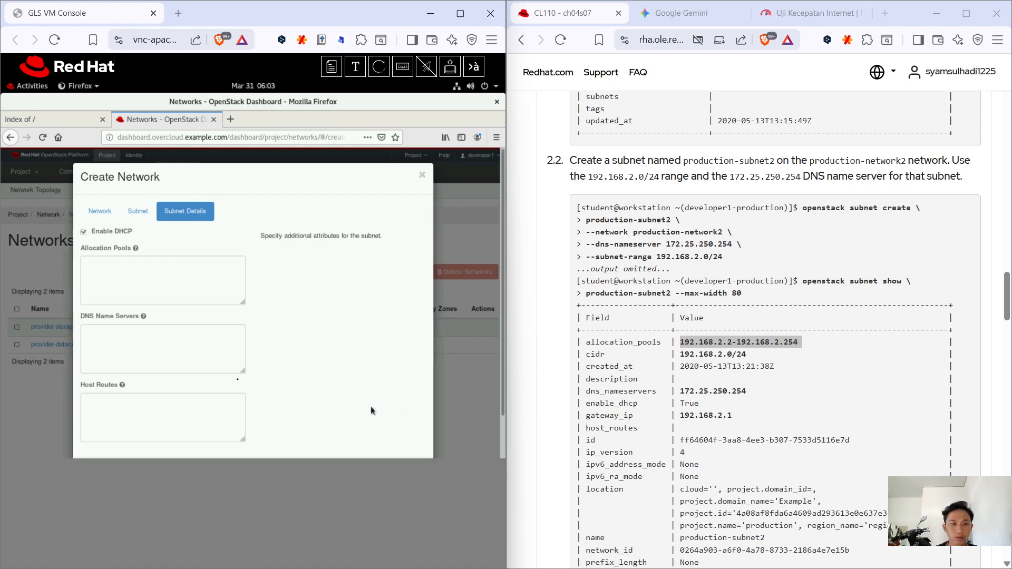
pyautogui.scroll(-2, 316, 369)
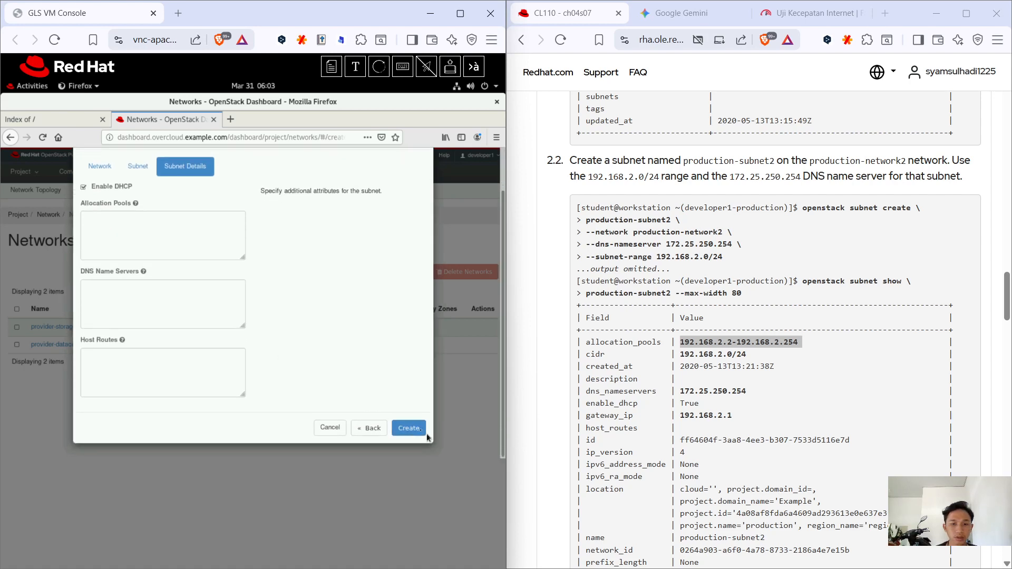
pyautogui.click(409, 429)
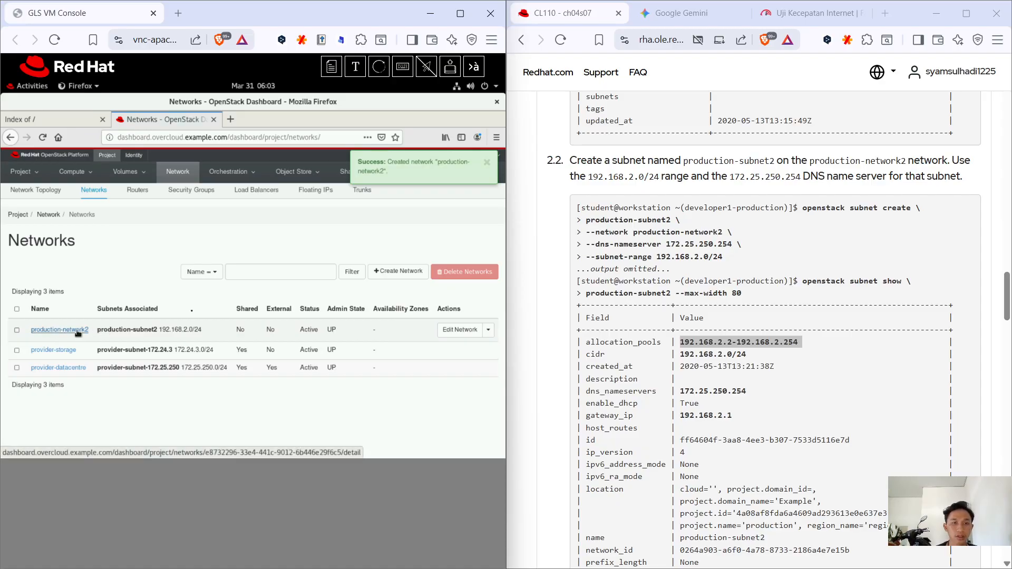
# Scroll the course guide to step 6, Launch an instance, with production-network2 listed Active.
pyautogui.scroll(-20, 742, 348)
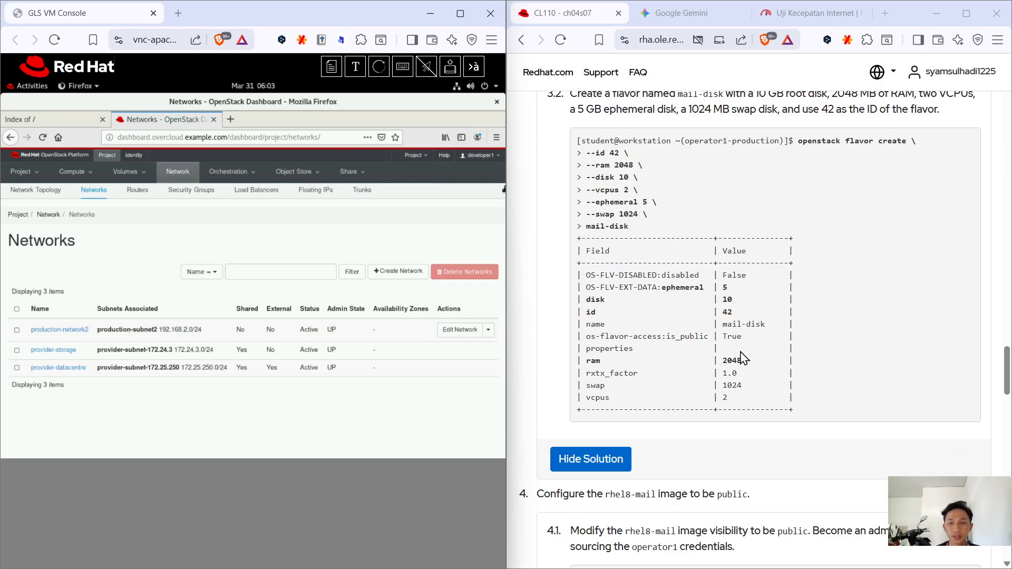
pyautogui.scroll(-10, 744, 357)
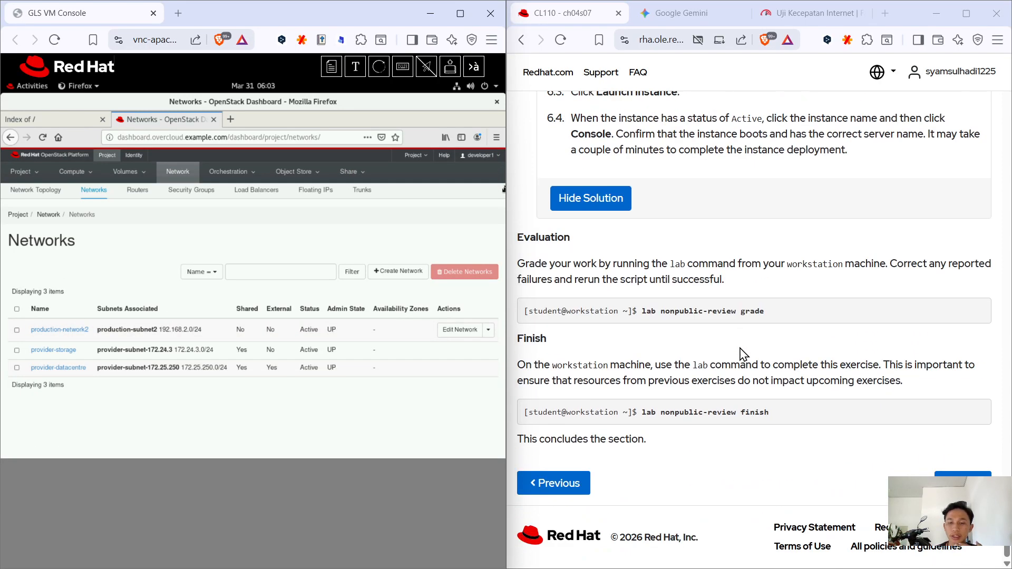
pyautogui.scroll(5, 704, 352)
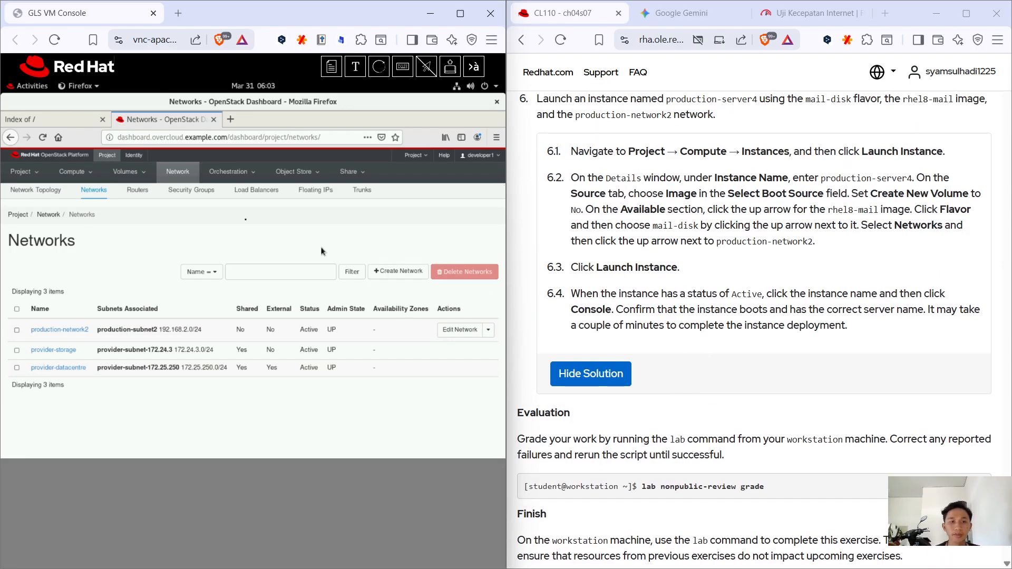
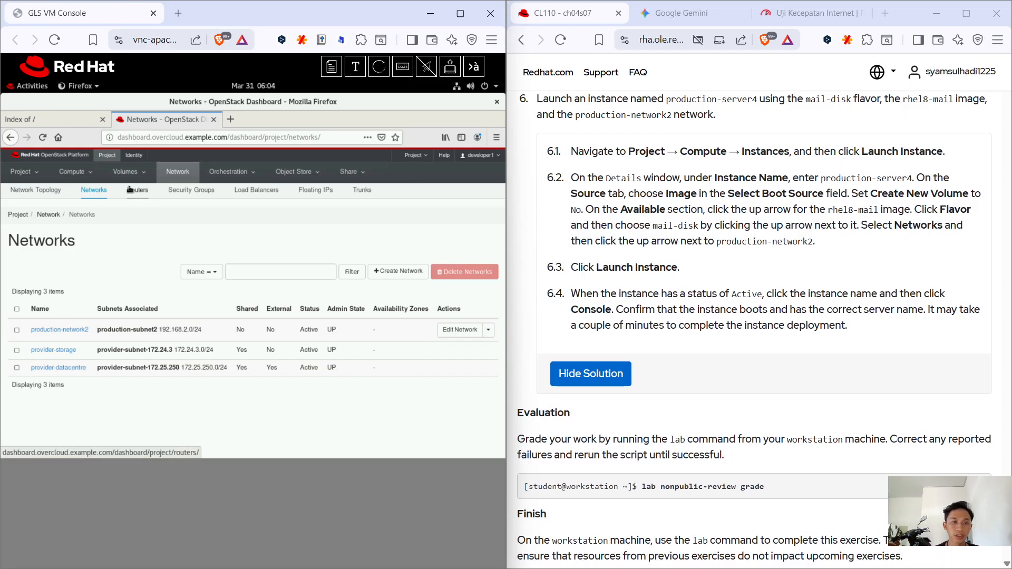
# From Compute > Instances, start a new instance launch named production-server4.
pyautogui.click(68, 179)
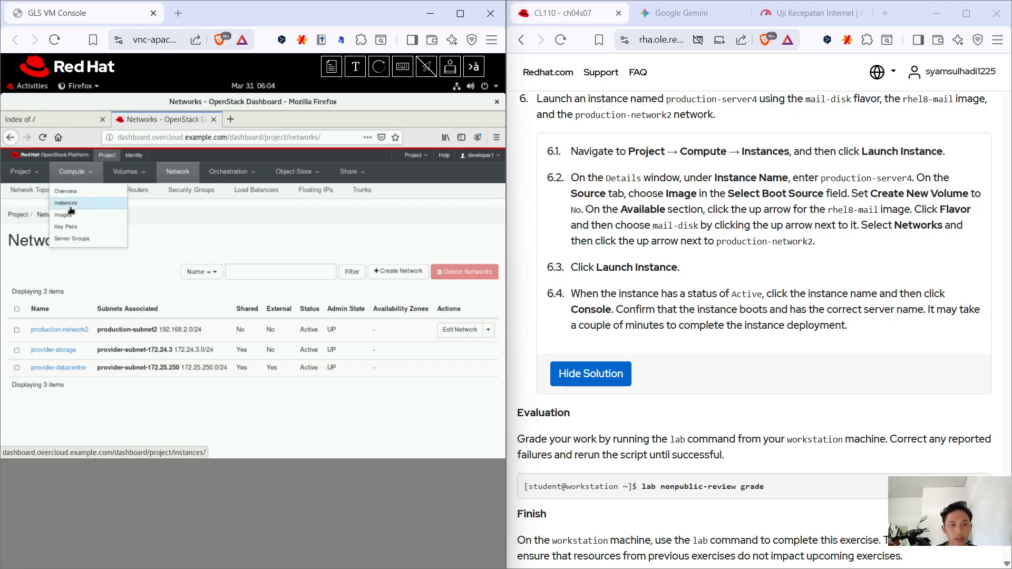
pyautogui.click(70, 205)
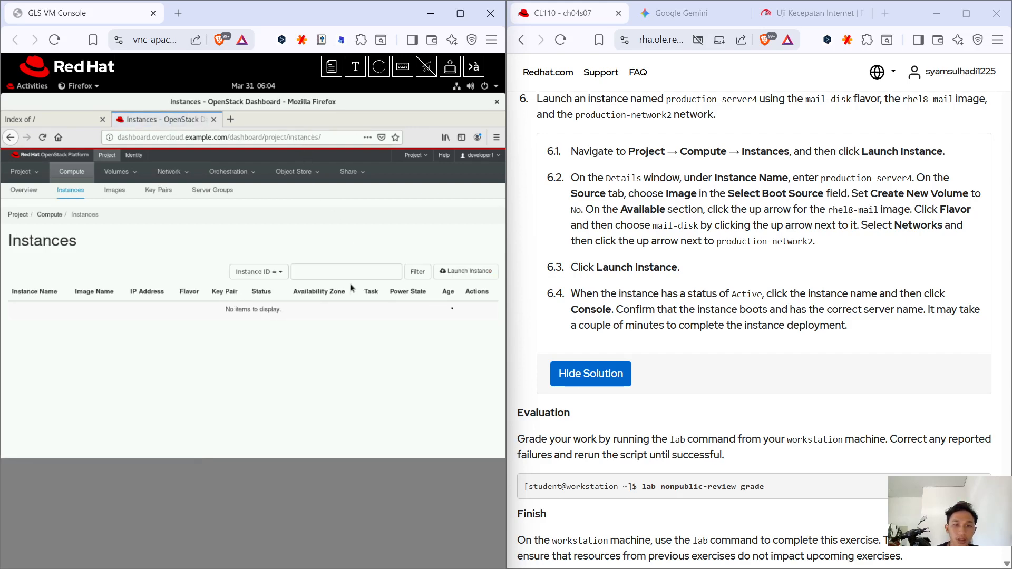
pyautogui.click(476, 274)
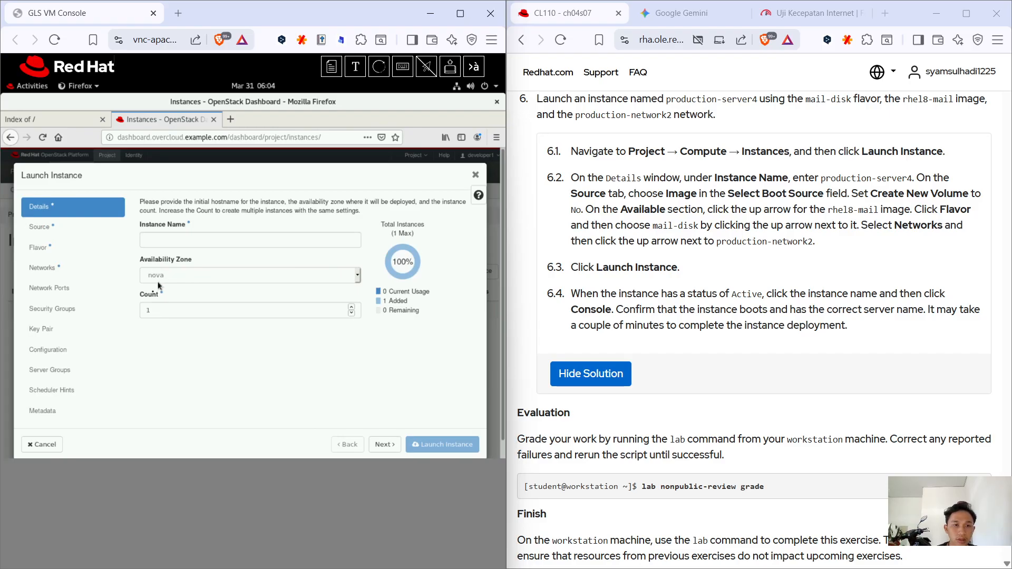
pyautogui.click(192, 244)
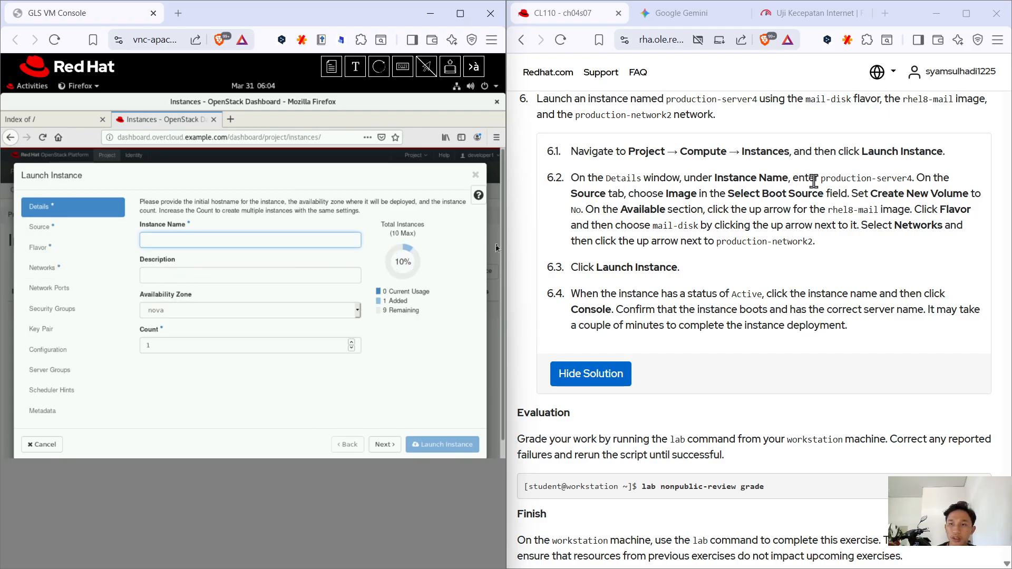
pyautogui.moveTo(821, 180); pyautogui.dragTo(911, 180)
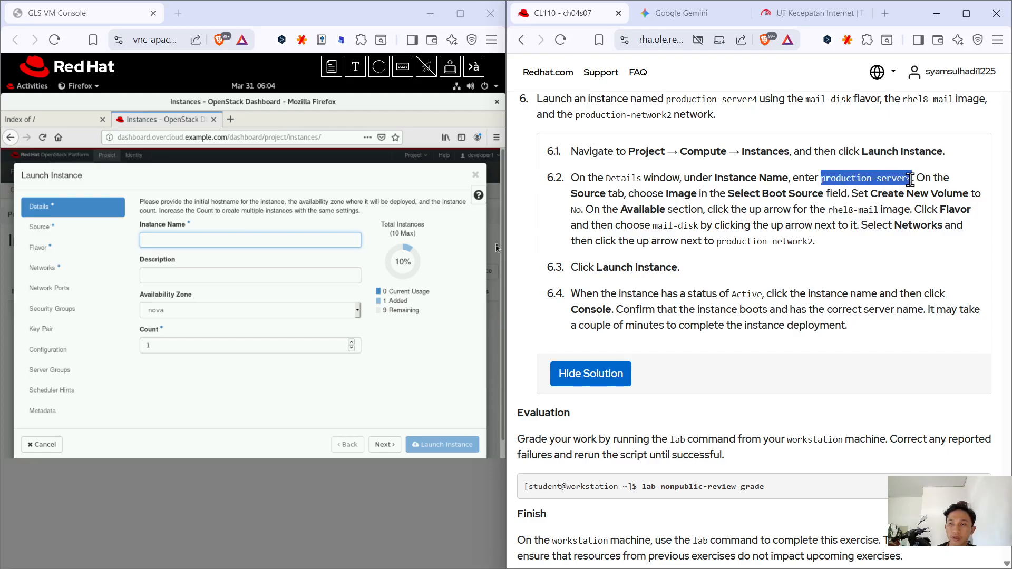
pyautogui.click(191, 244)
pyautogui.write('production-server4')
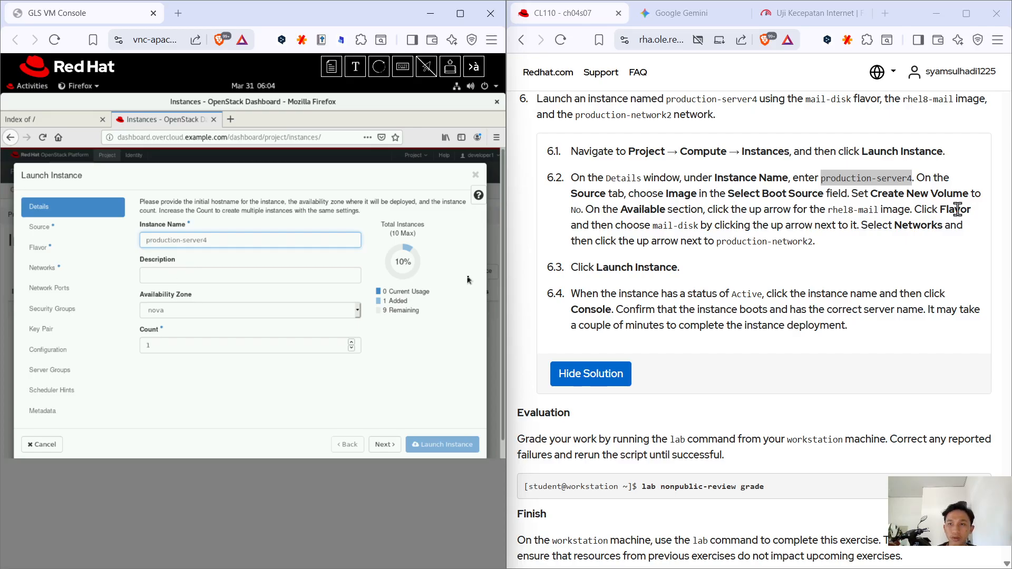
pyautogui.click(44, 226)
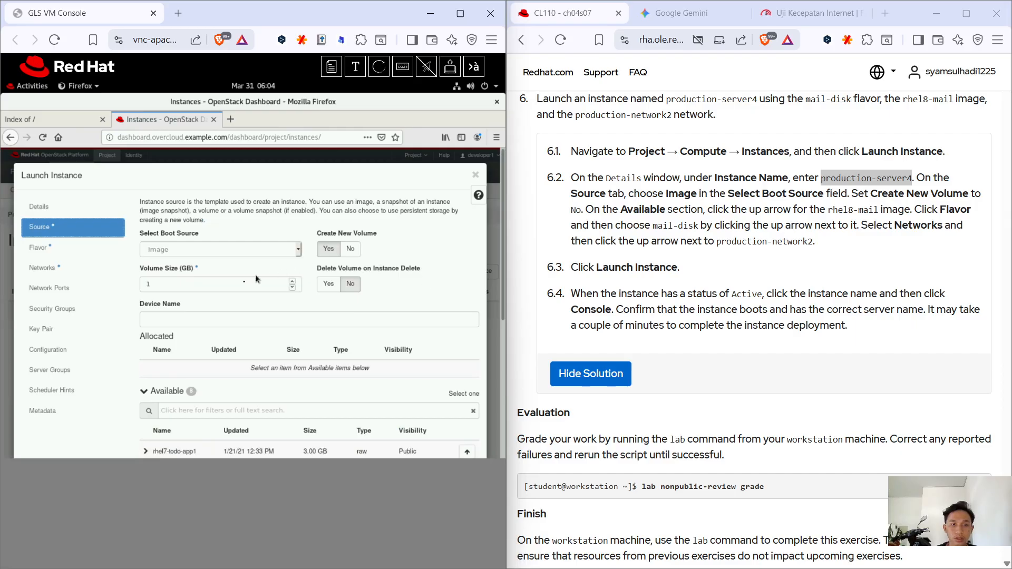
# Filter the available images for rhel8-mail and allocate it as the boot source.
pyautogui.scroll(-2, 282, 318)
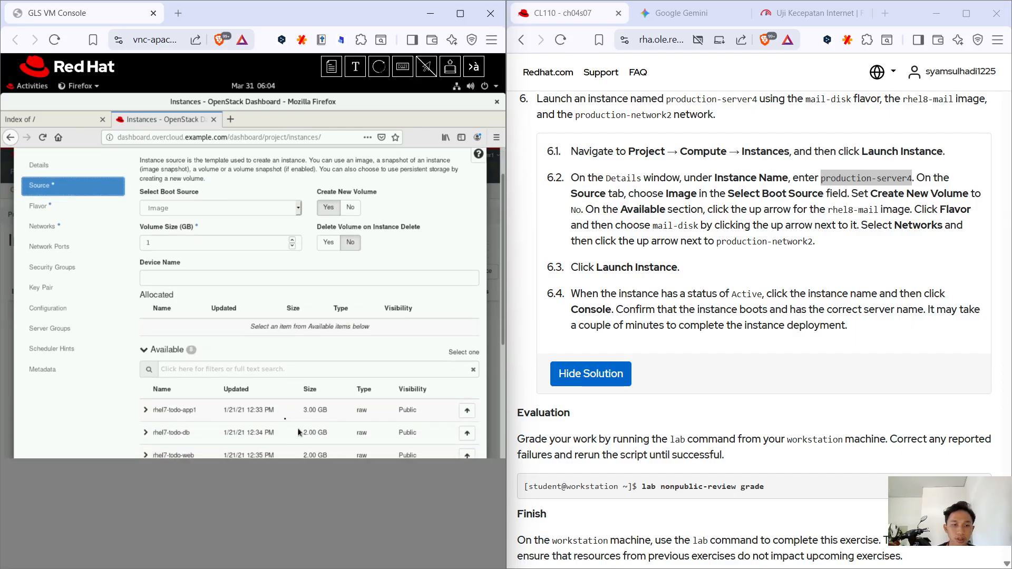
pyautogui.click(195, 376)
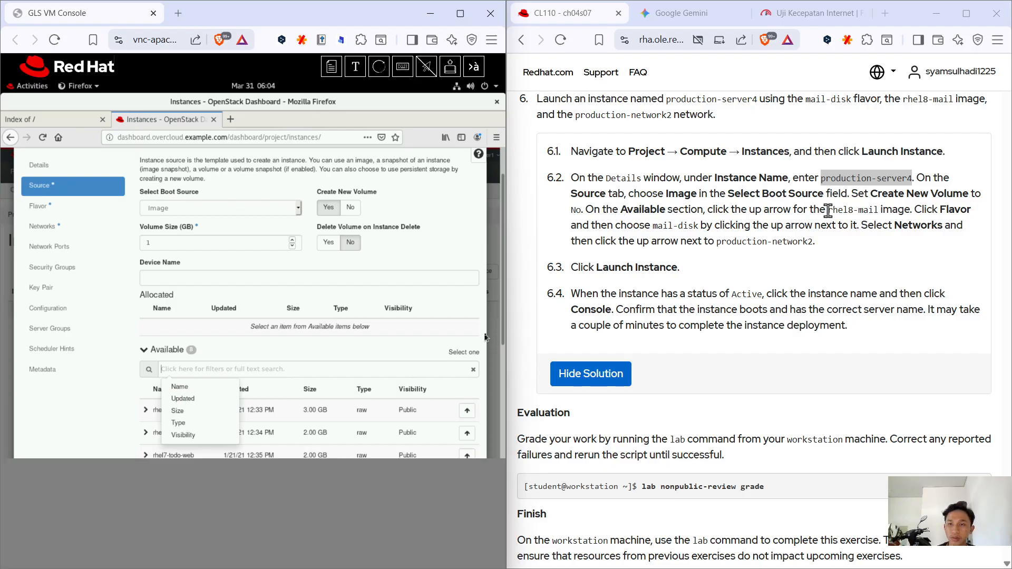
pyautogui.moveTo(829, 211)
pyautogui.mouseDown()
pyautogui.moveTo(888, 212)
pyautogui.moveTo(829, 211)
pyautogui.mouseUp()
pyautogui.hotkey('ctrl', 'c')
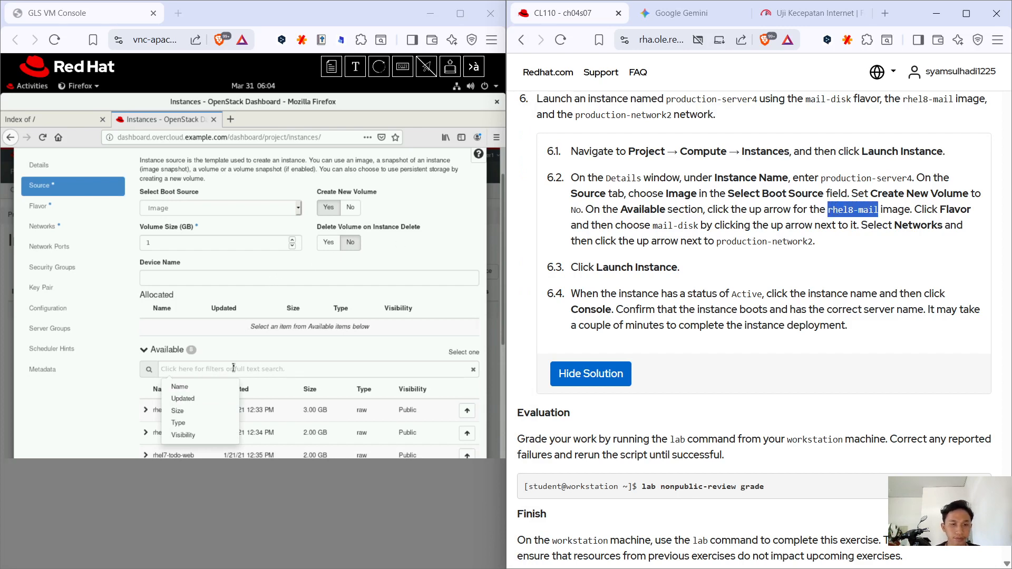
pyautogui.click(233, 368)
pyautogui.hotkey('ctrl', 'v')
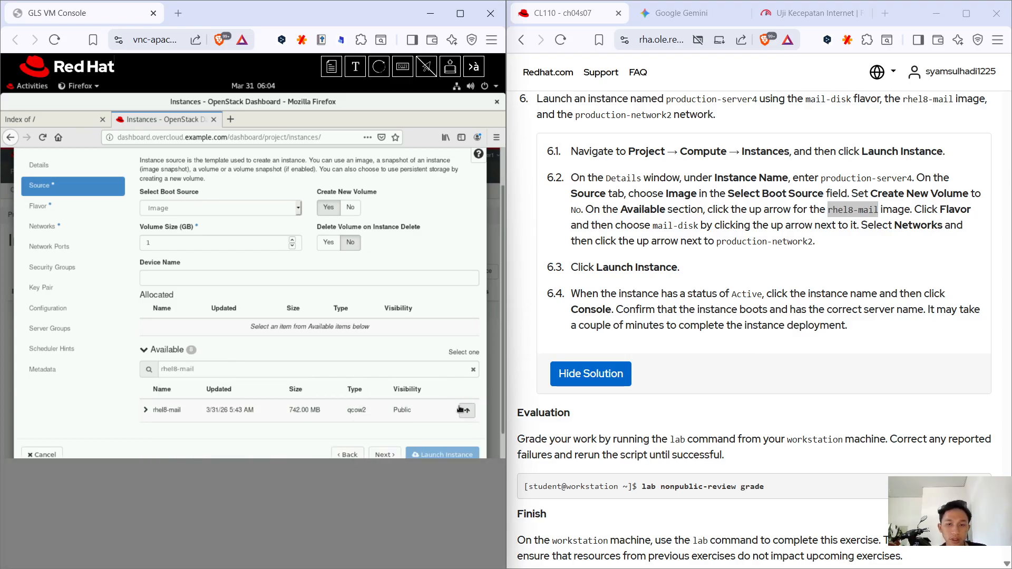
pyautogui.click(466, 410)
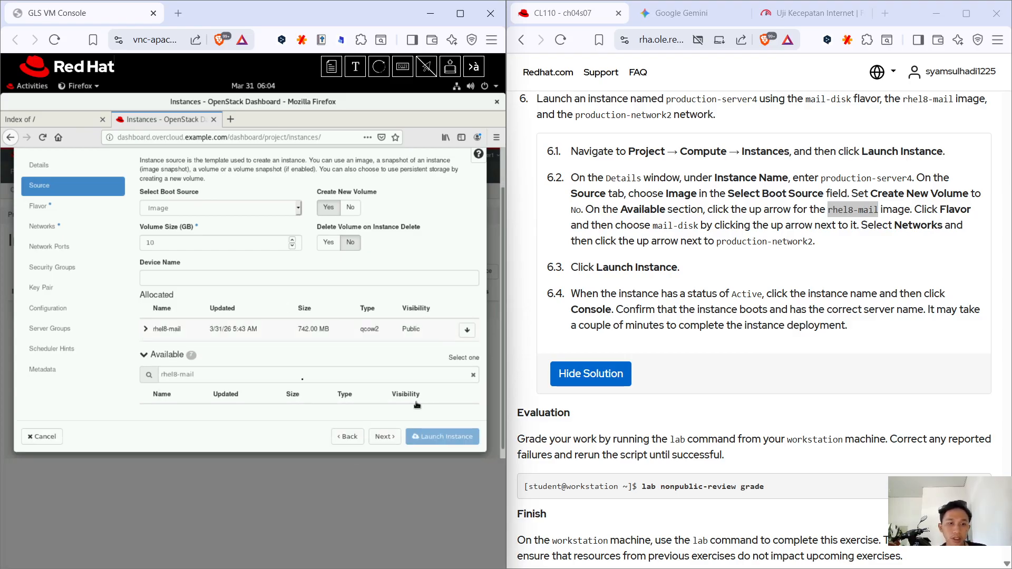
pyautogui.click(41, 209)
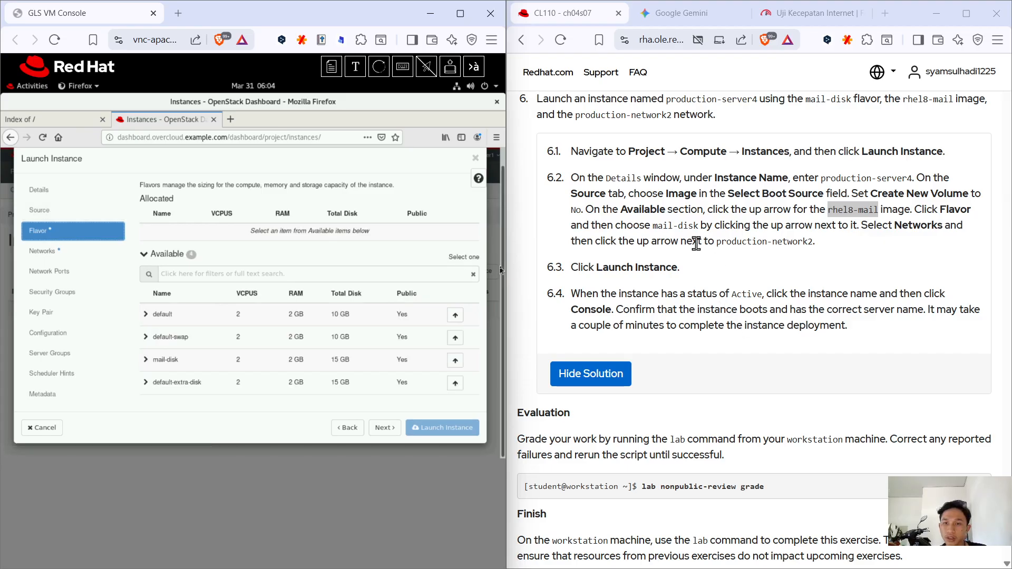
# Filter the flavors and allocate mail-disk to the instance.
pyautogui.moveTo(652, 226); pyautogui.dragTo(697, 226)
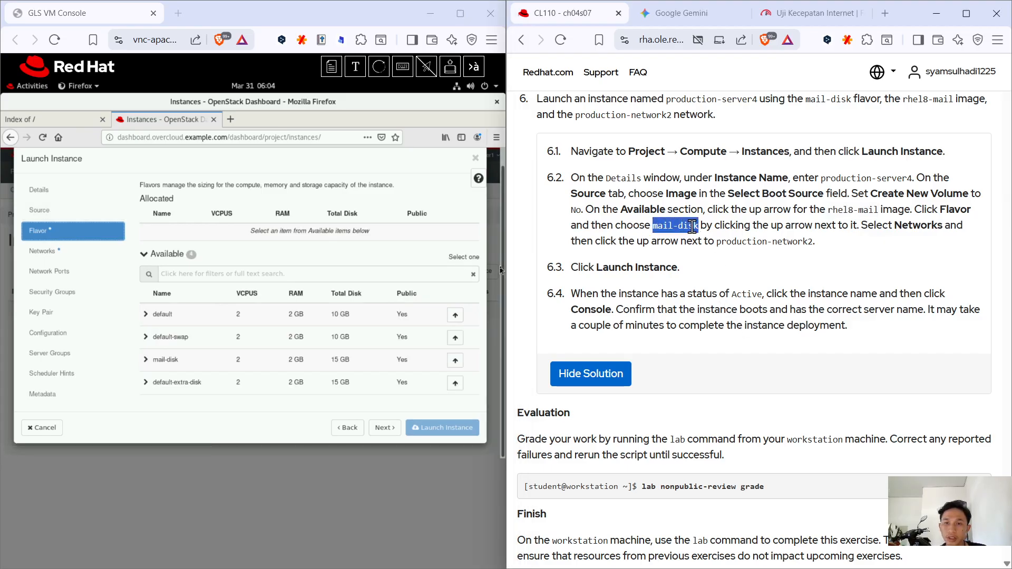
pyautogui.click(206, 275)
pyautogui.write('mail-disk')
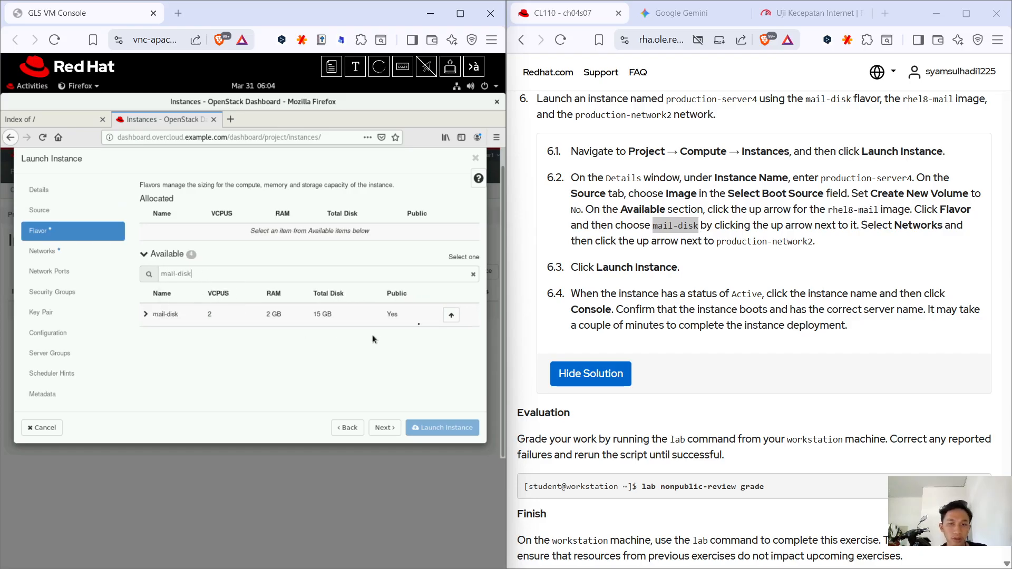
pyautogui.click(451, 315)
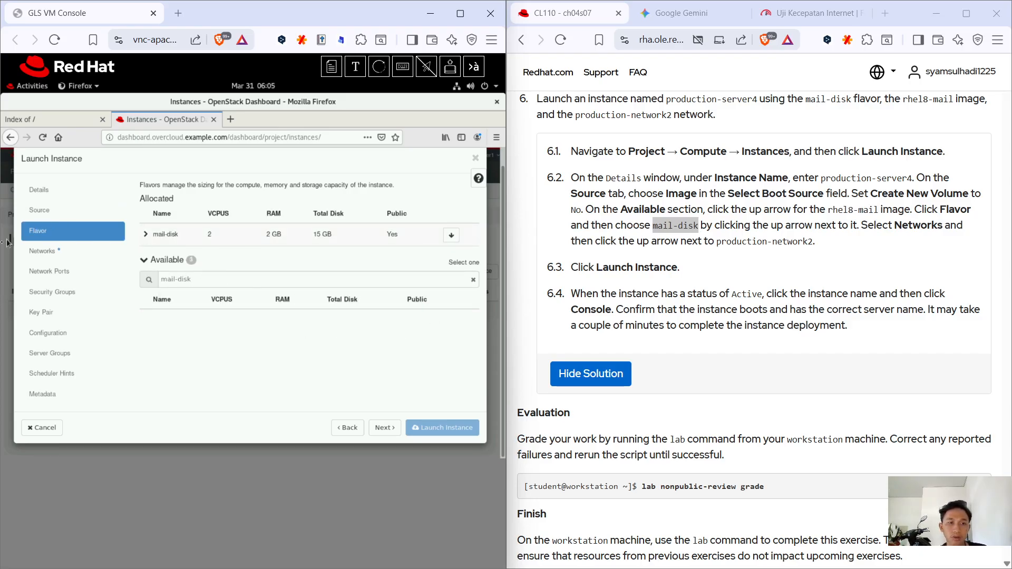
# Attach production-network2 to the instance and launch it.
pyautogui.click(37, 252)
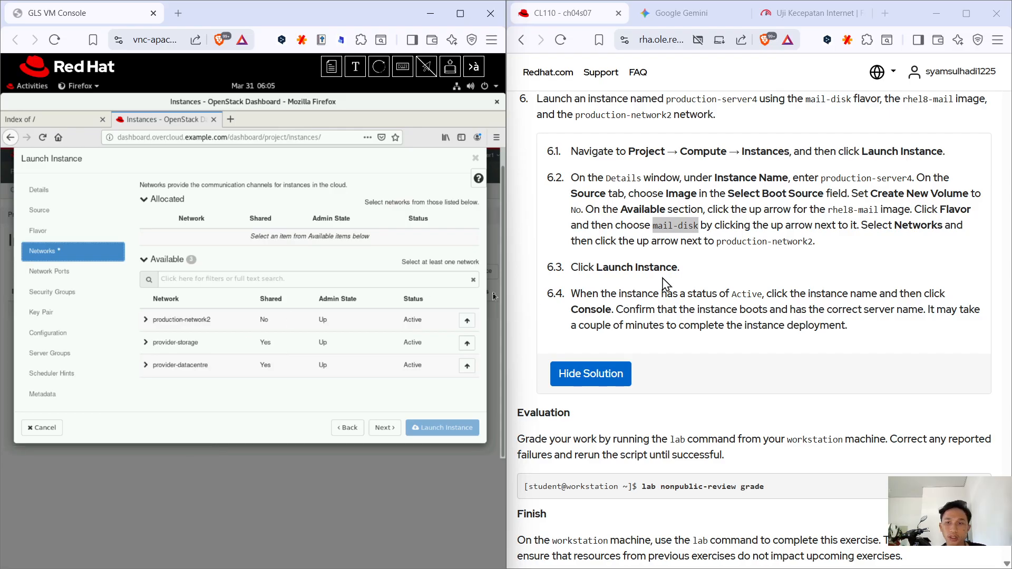
pyautogui.moveTo(717, 242)
pyautogui.mouseDown()
pyautogui.moveTo(815, 243)
pyautogui.moveTo(718, 243)
pyautogui.mouseUp()
pyautogui.click(807, 244)
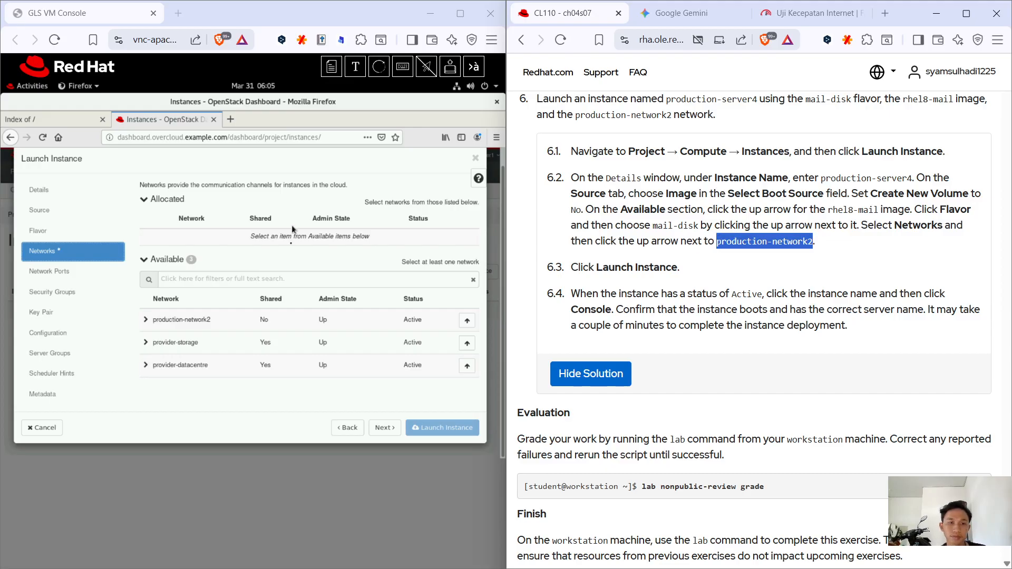
pyautogui.click(280, 280)
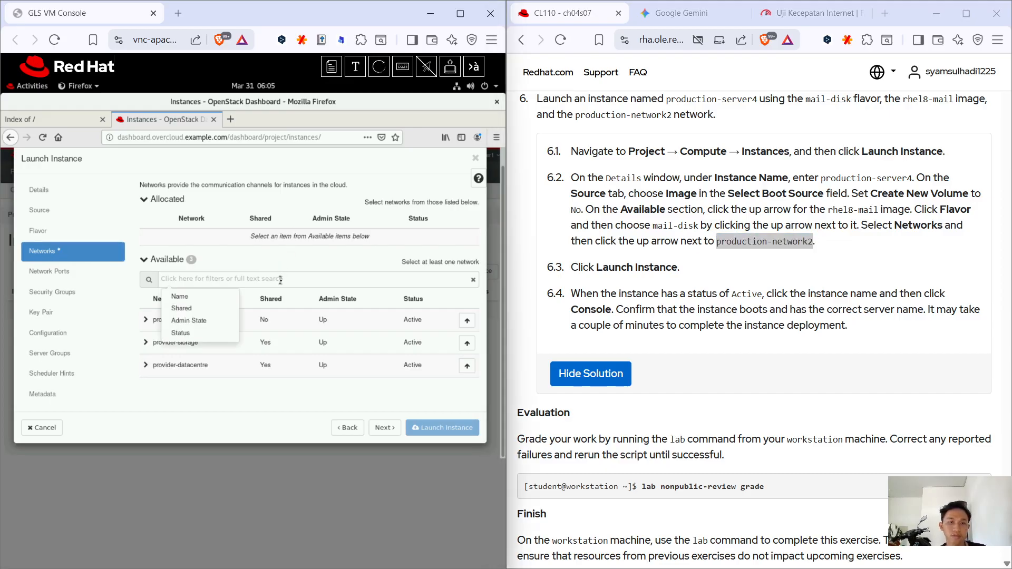
pyautogui.write('production-network2')
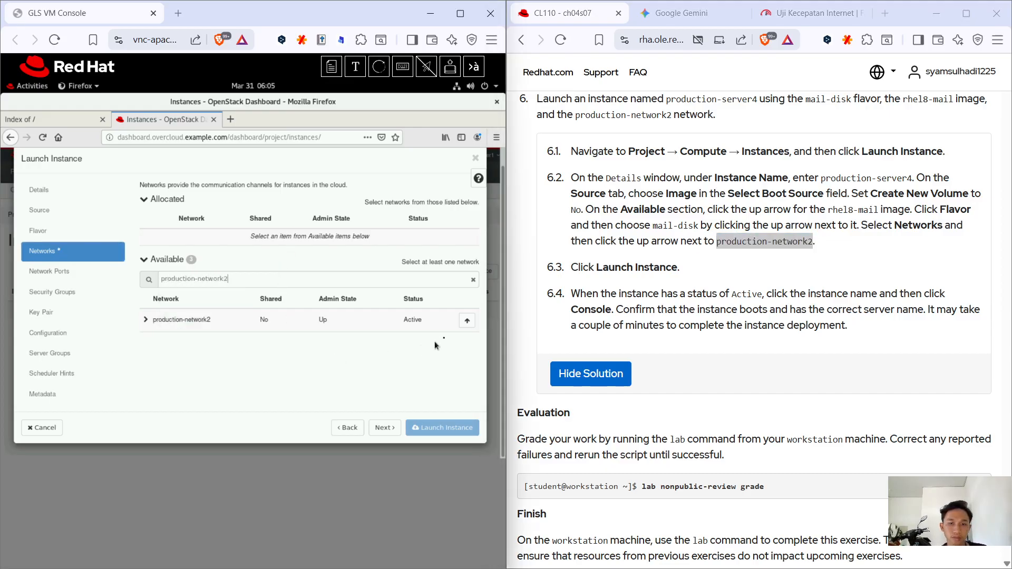
pyautogui.click(467, 320)
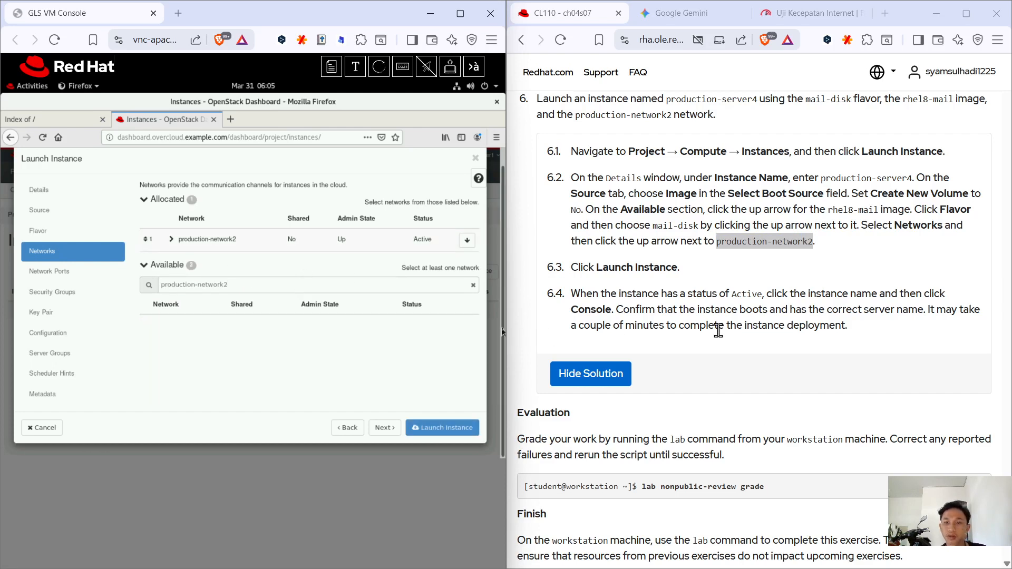
pyautogui.click(451, 431)
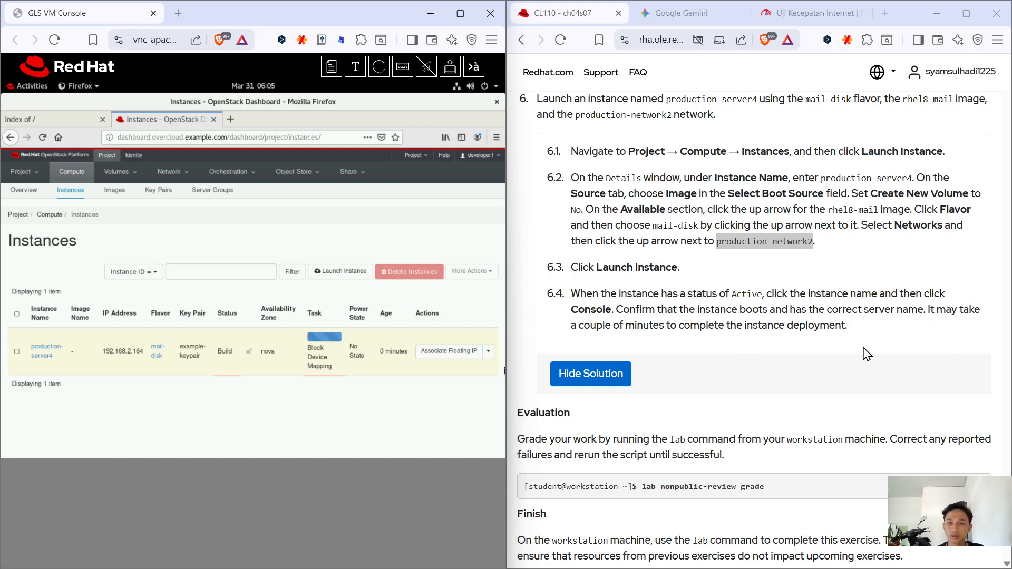
# Scroll the course guide to the lab grade command and select it.
pyautogui.scroll(-3, 635, 424)
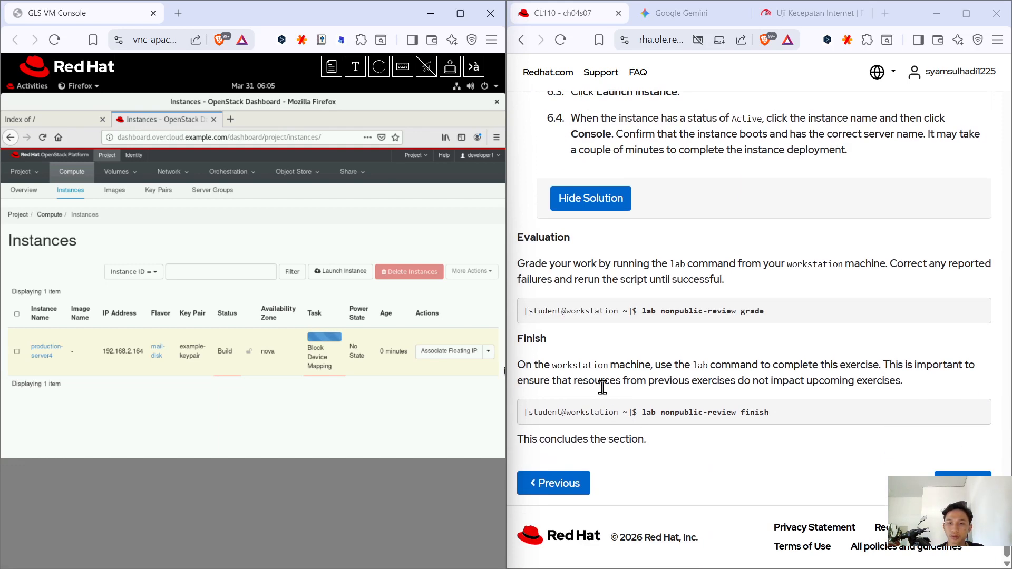
pyautogui.moveTo(766, 311); pyautogui.dragTo(641, 311)
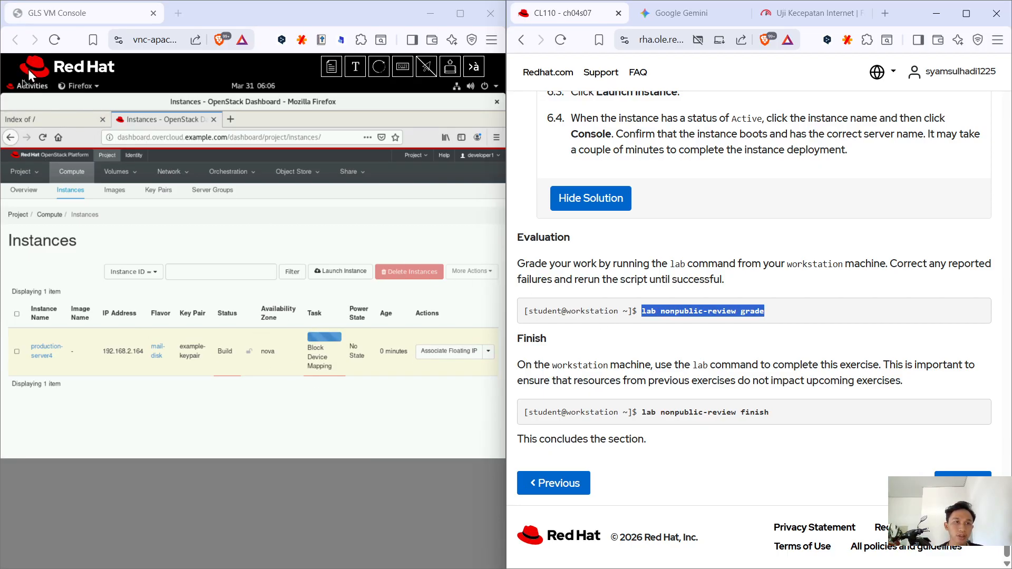
# Run 'lab nonpublic-review grade' in the workstation terminal.
pyautogui.click(28, 83)
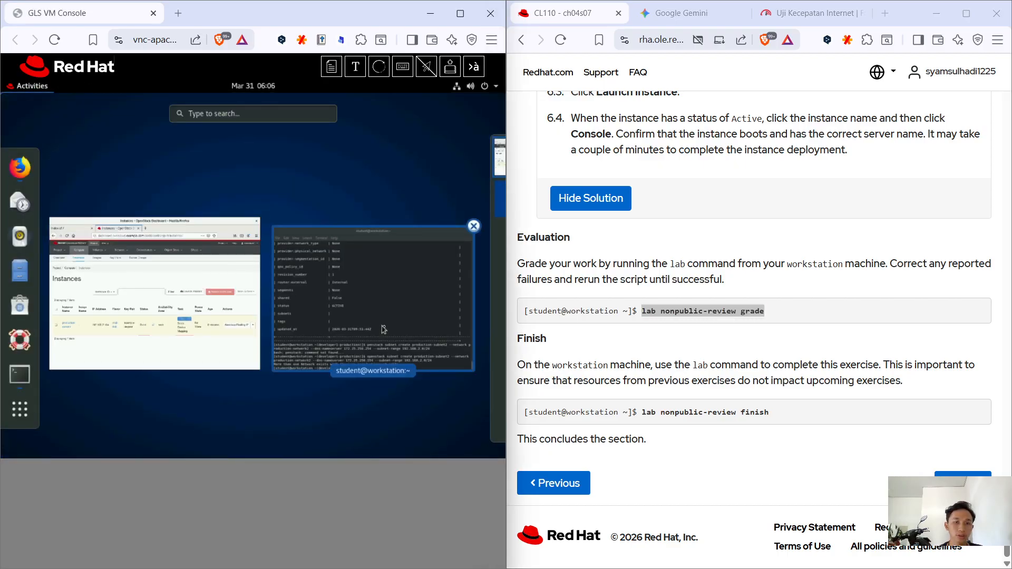
pyautogui.click(384, 330)
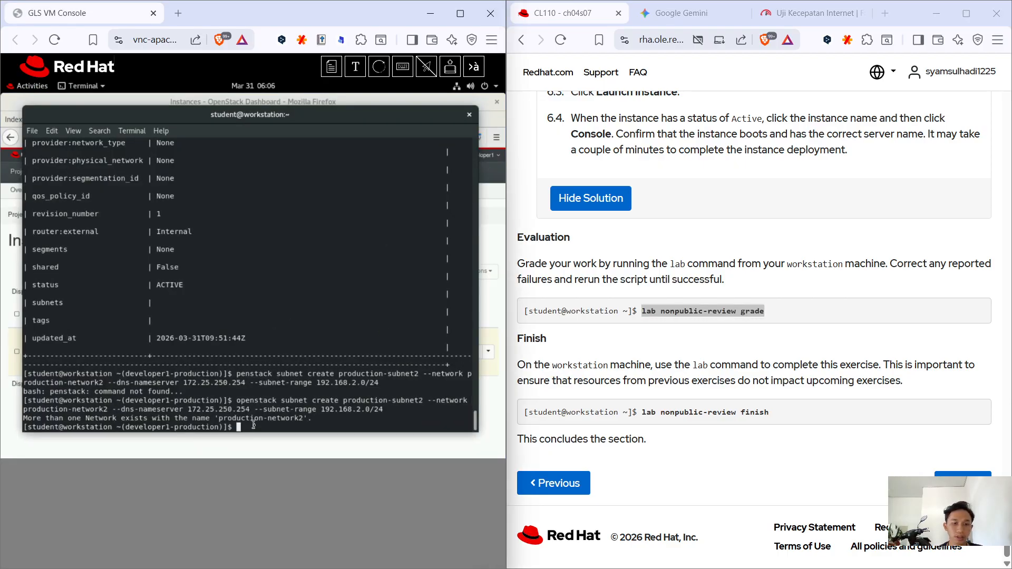
pyautogui.write('lab nonpublic-review gr')
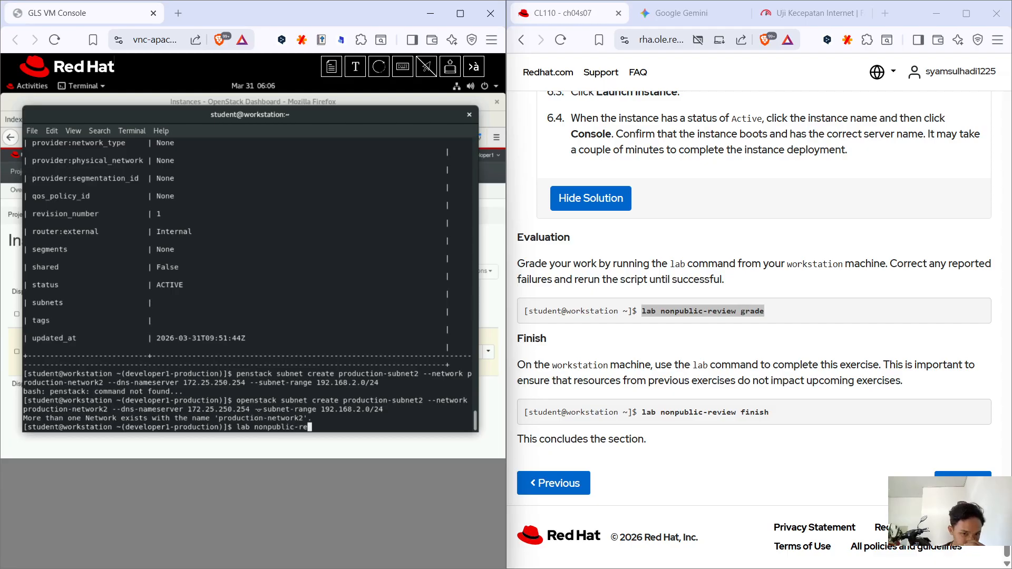
pyautogui.write('ade')
pyautogui.press('Return')
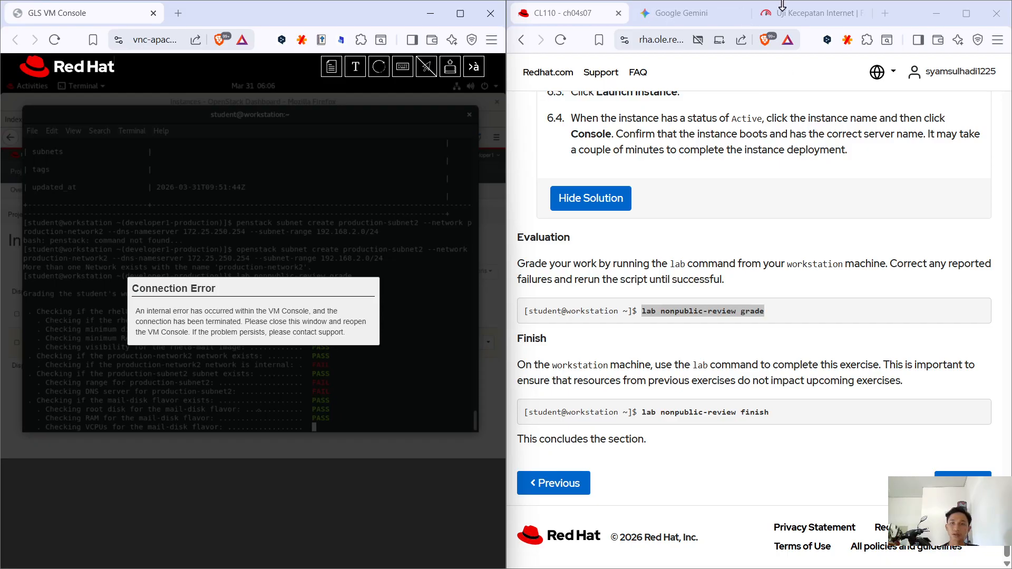
# Check the lab environment's machine list in the course guide.
pyautogui.click(580, 11)
pyautogui.scroll(8, 721, 214)
pyautogui.scroll(20, 720, 213)
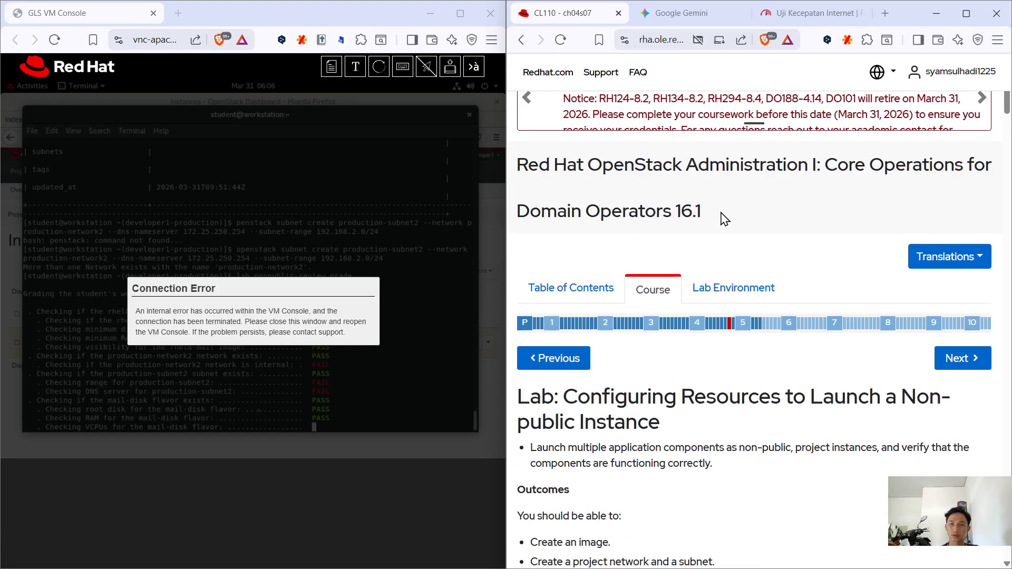
pyautogui.click(734, 288)
pyautogui.scroll(-10, 735, 286)
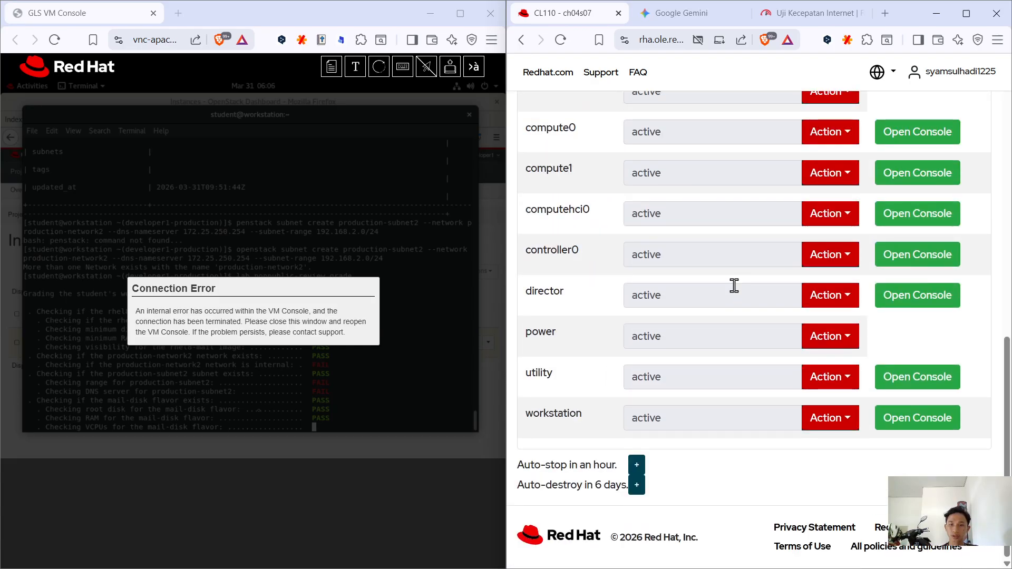
pyautogui.scroll(10, 734, 286)
pyautogui.click(667, 293)
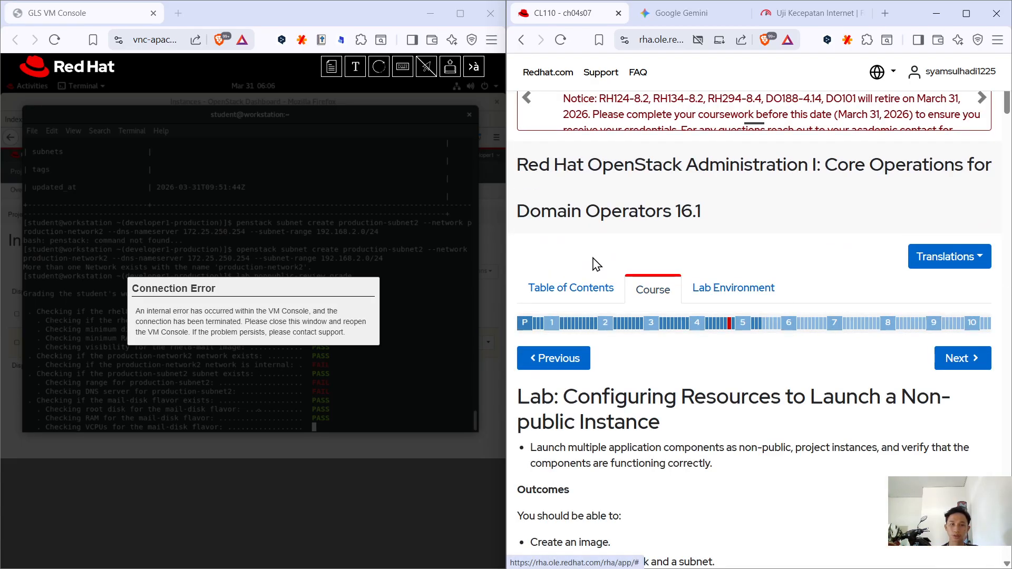
# Close the disconnected VM console, open a fresh workstation console, and maximize the course window.
pyautogui.click(55, 40)
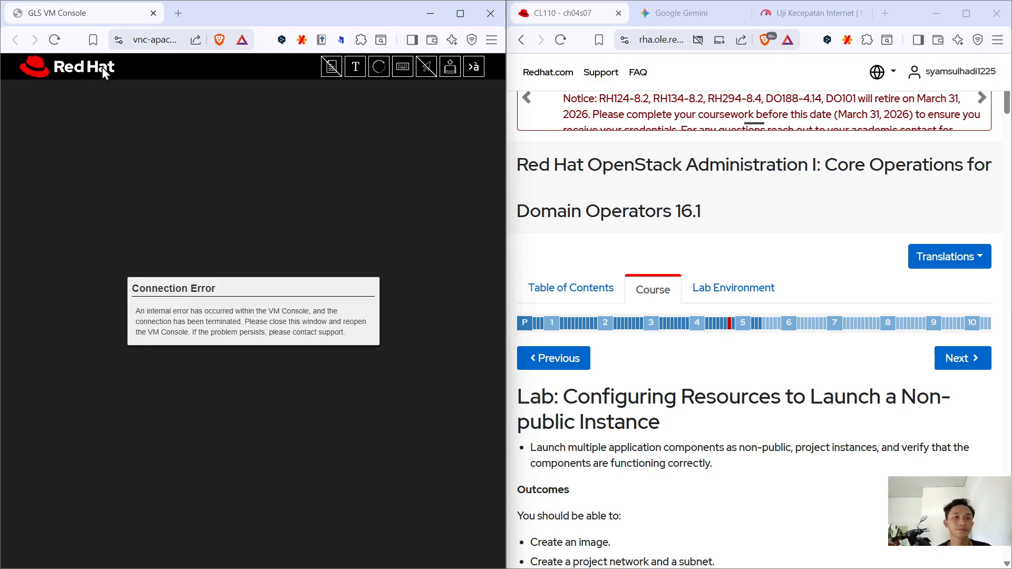
pyautogui.click(54, 39)
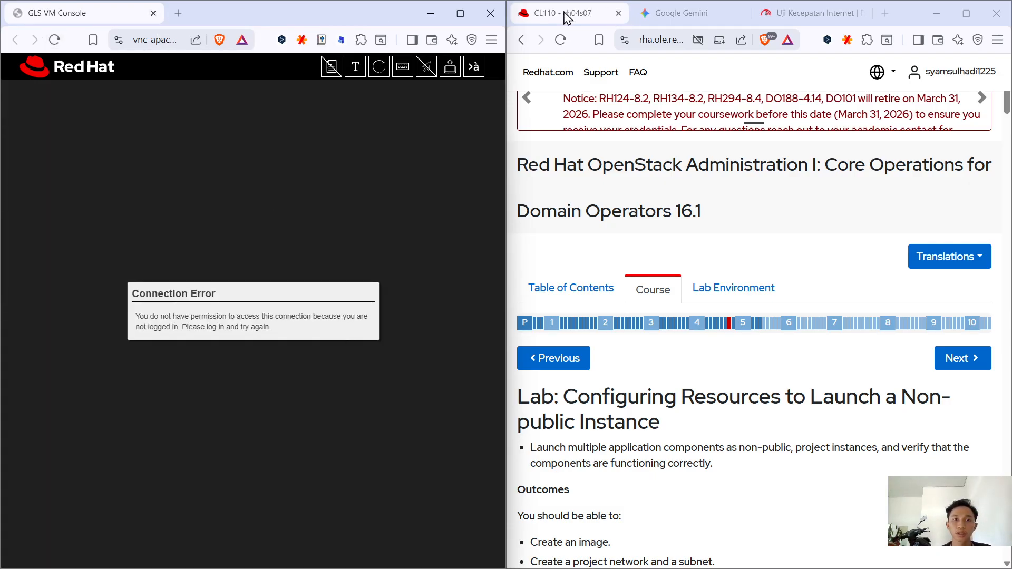
pyautogui.click(153, 13)
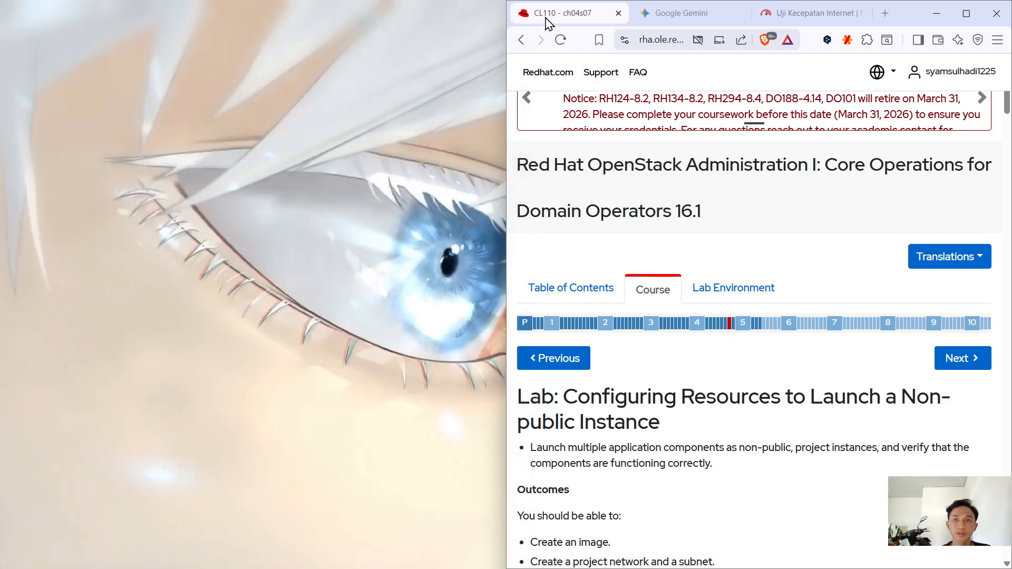
pyautogui.click(701, 288)
pyautogui.scroll(-10, 667, 382)
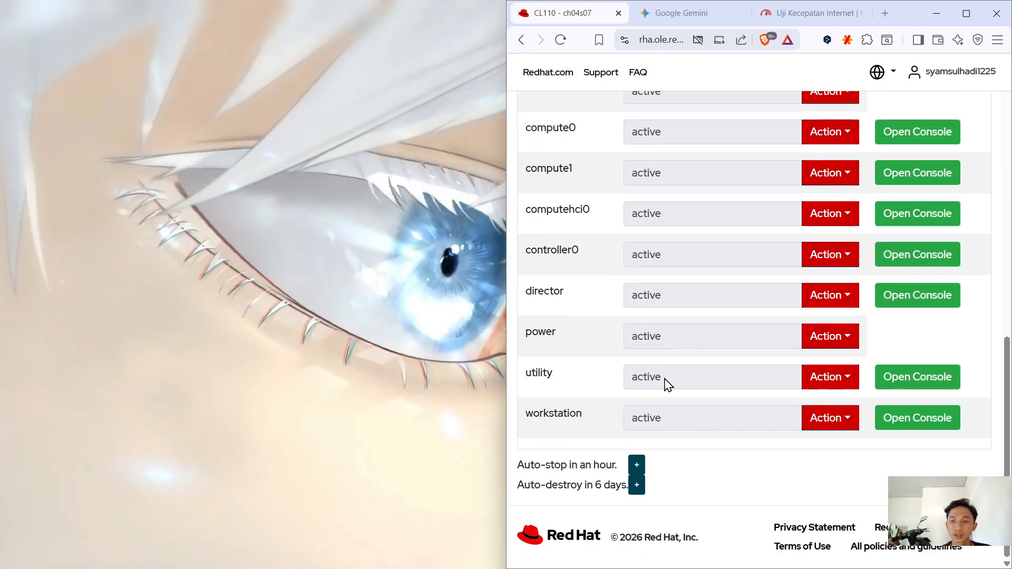
pyautogui.click(918, 428)
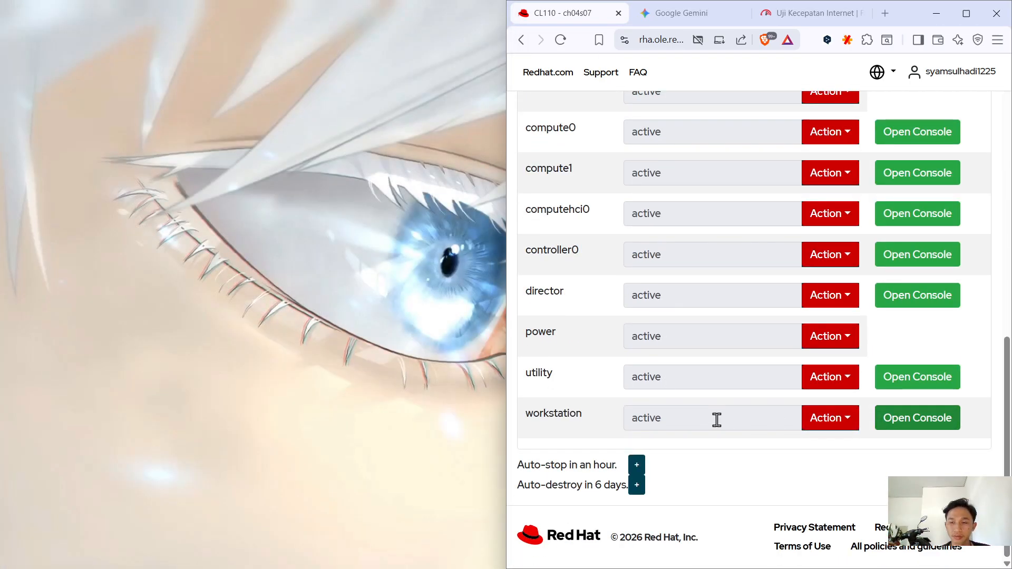
pyautogui.click(970, 12)
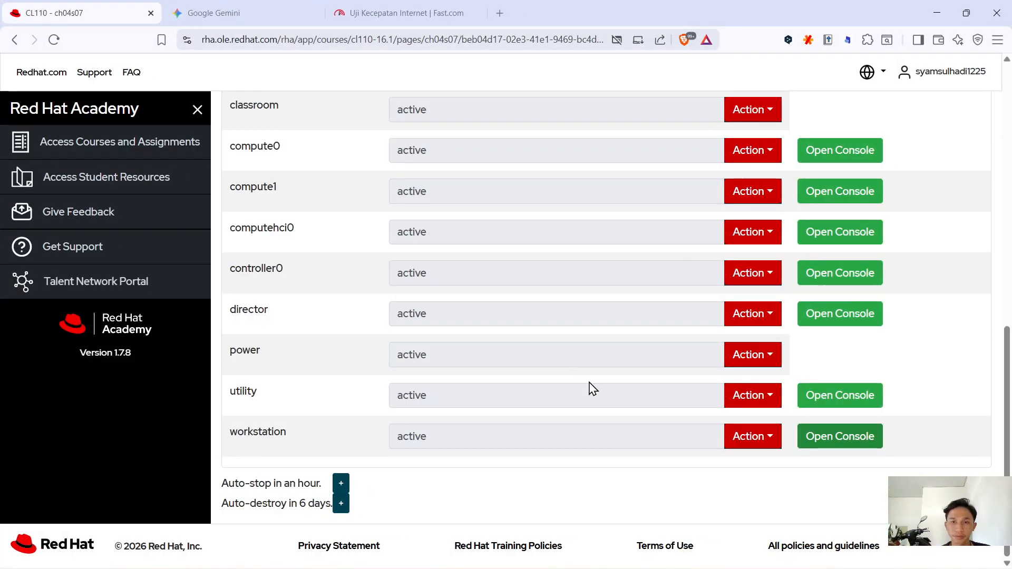
# Detach the new workstation console tab and snap it to the left half of the screen.
pyautogui.click(838, 433)
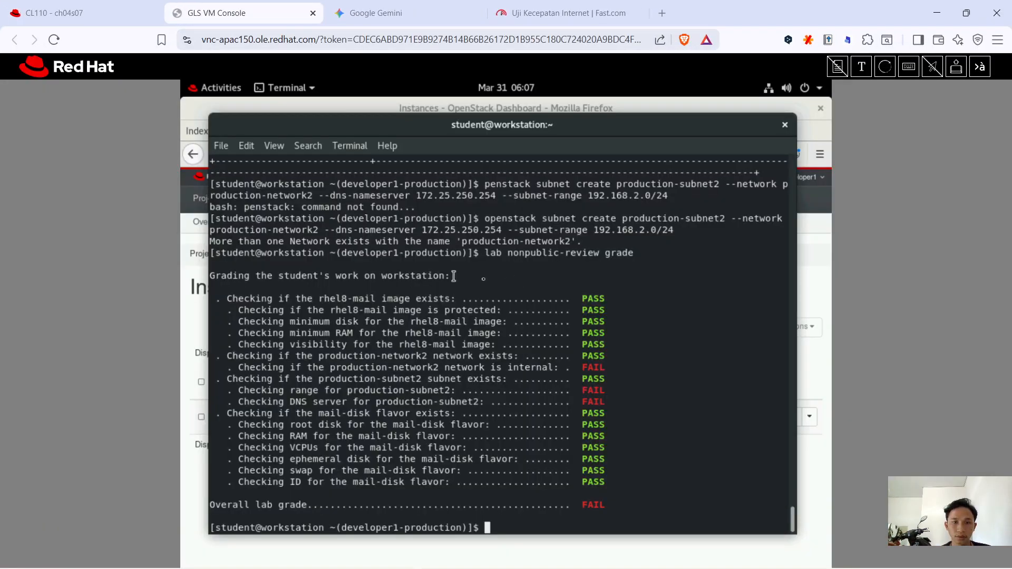
pyautogui.moveTo(264, 13); pyautogui.dragTo(268, 69)
pyautogui.moveTo(571, 61)
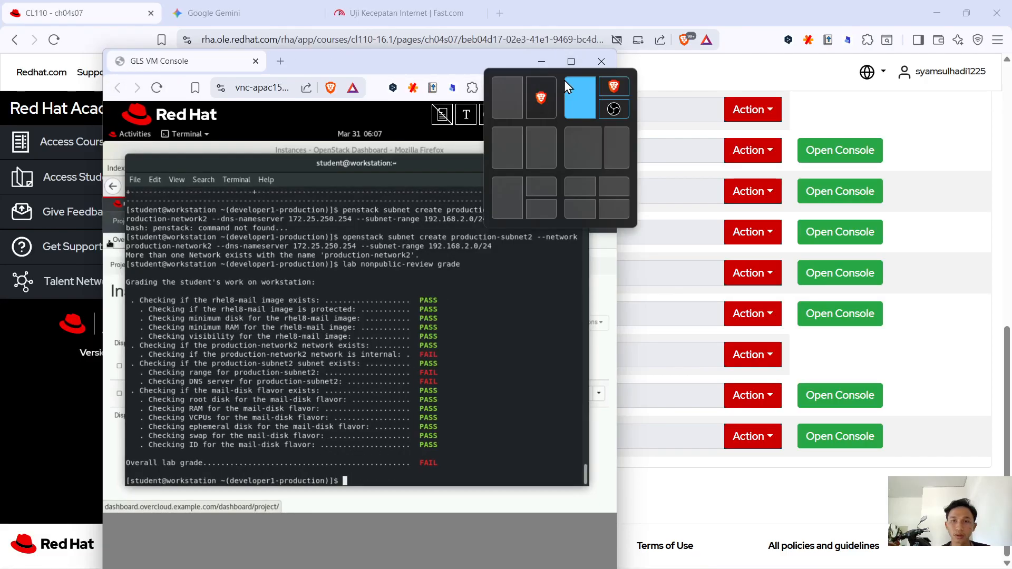
pyautogui.click(526, 105)
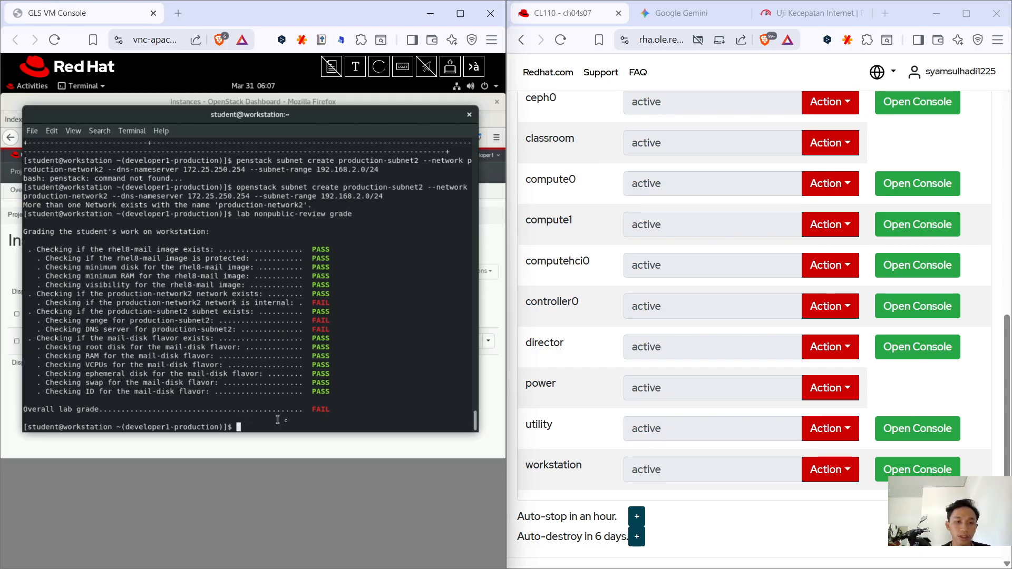
# Scroll the guide to step 2.1 and copy the openstack network show production-network2 command.
pyautogui.scroll(10, 662, 335)
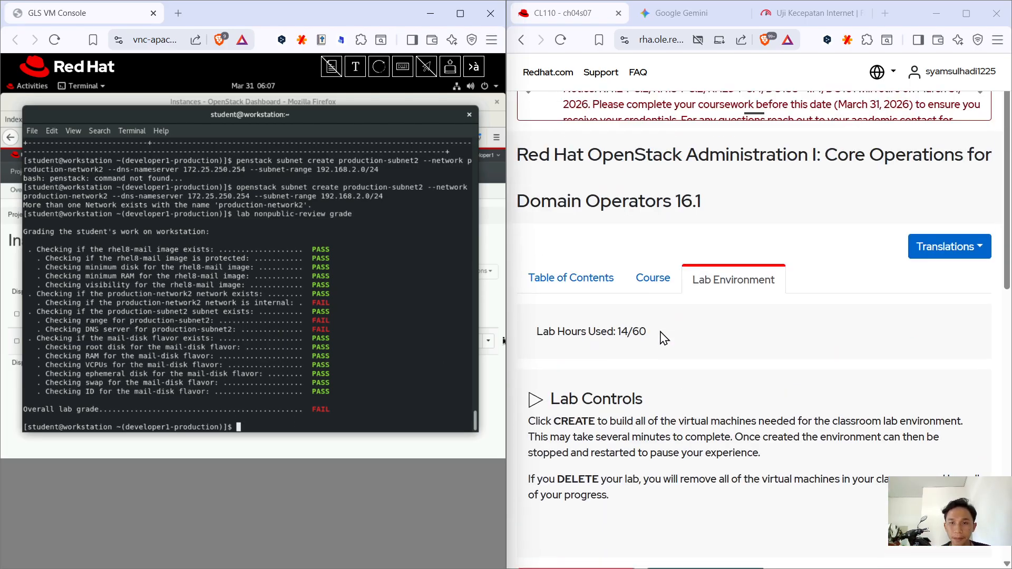
pyautogui.click(654, 289)
pyautogui.scroll(-5, 685, 332)
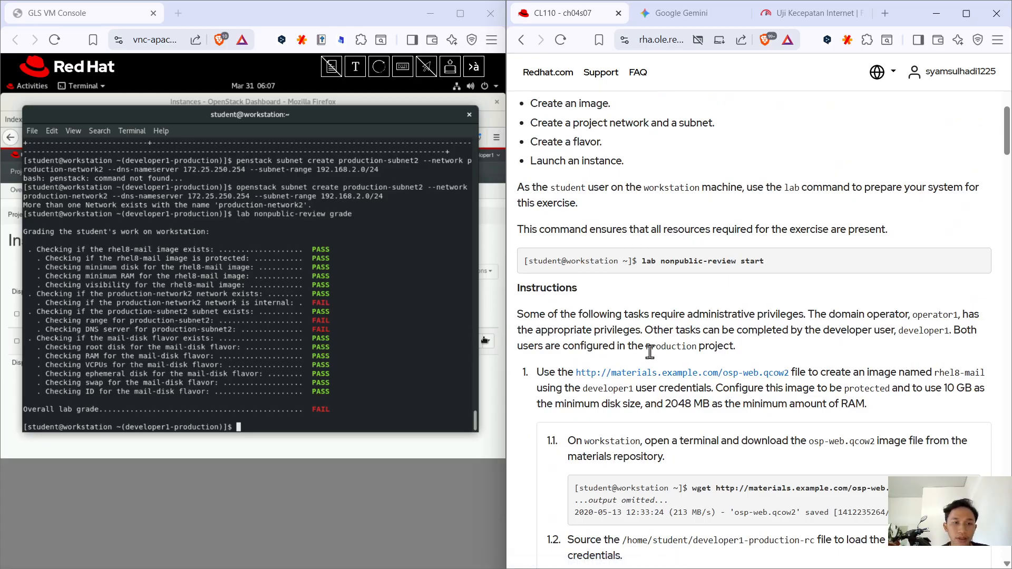
pyautogui.scroll(-7, 696, 351)
pyautogui.scroll(-2, 700, 359)
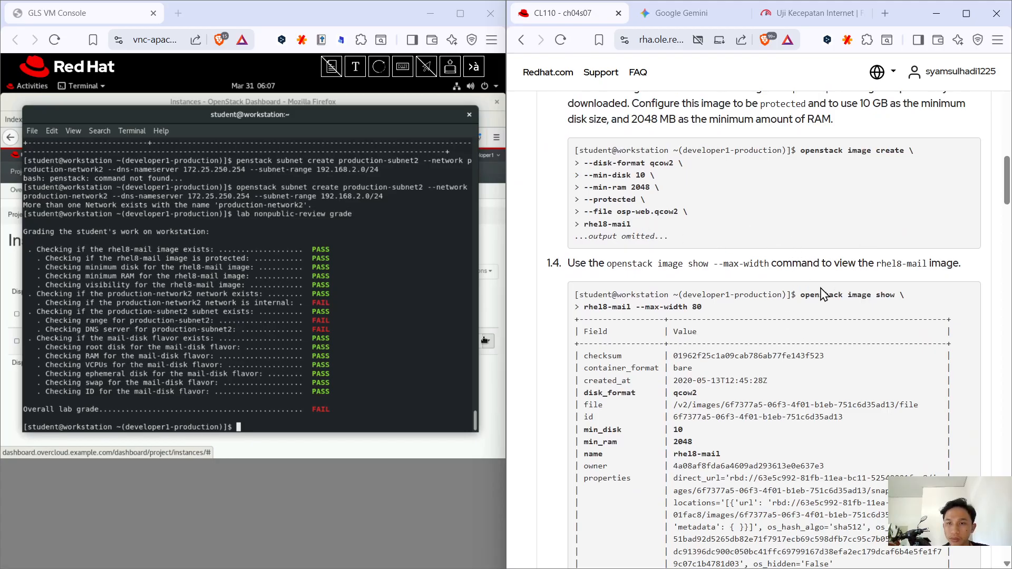
pyautogui.scroll(-10, 825, 306)
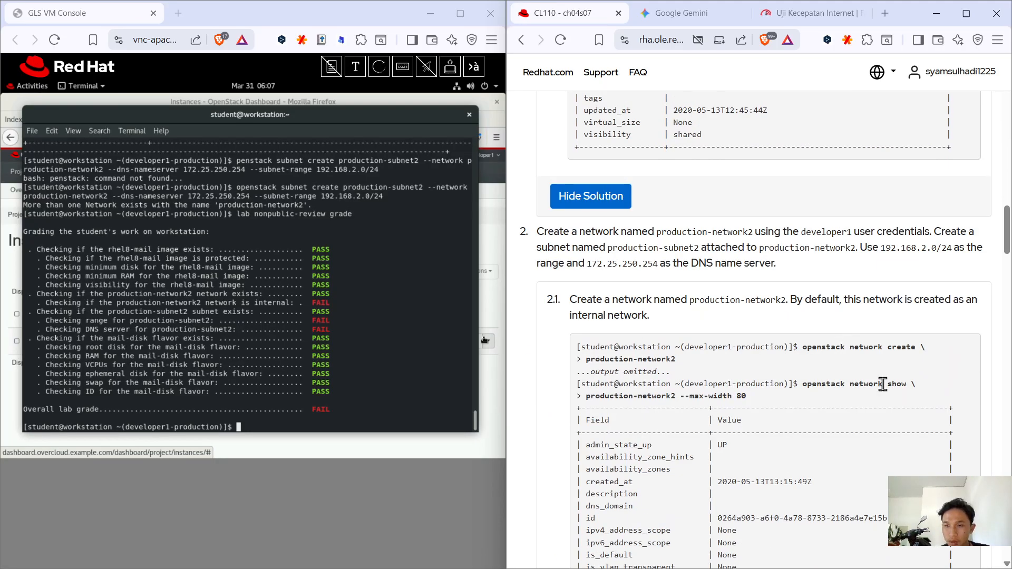
pyautogui.scroll(-2, 883, 384)
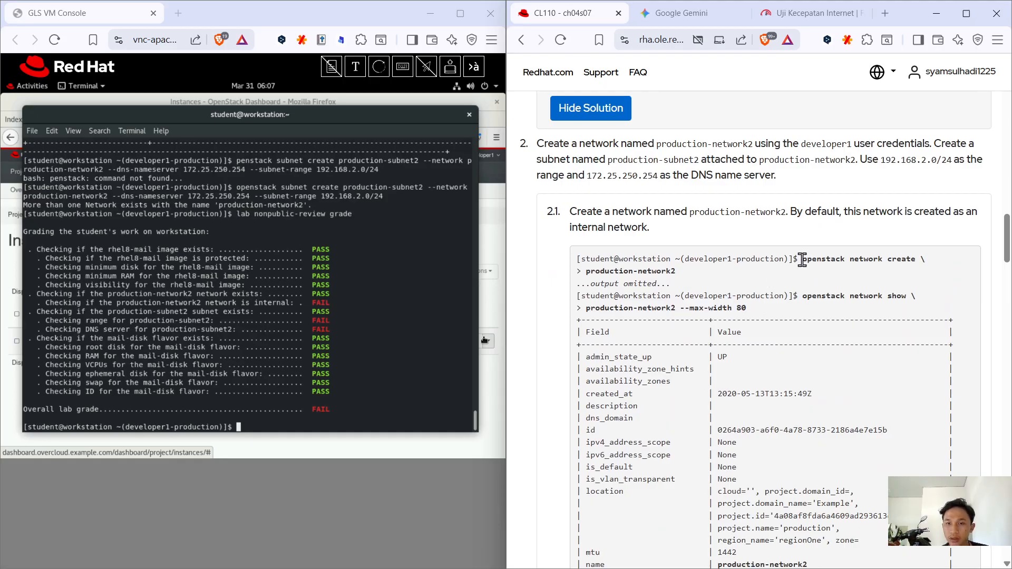
pyautogui.moveTo(802, 296); pyautogui.dragTo(814, 315)
pyautogui.hotkey('ctrl', 'c')
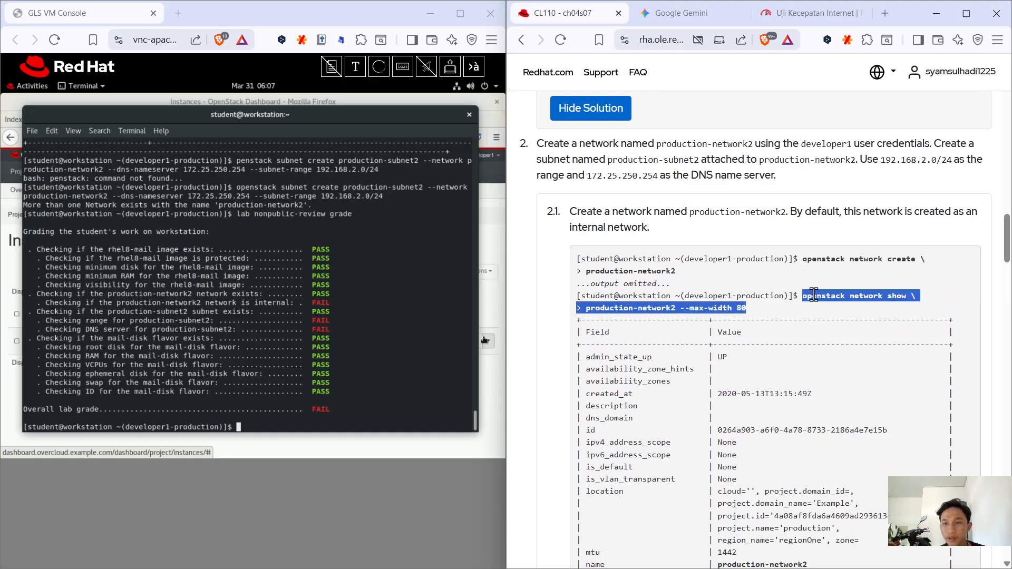
pyautogui.click(403, 410)
# Send 'openstack network show production-network2 --max-width 80' to the terminal and run it.
pyautogui.click(356, 69)
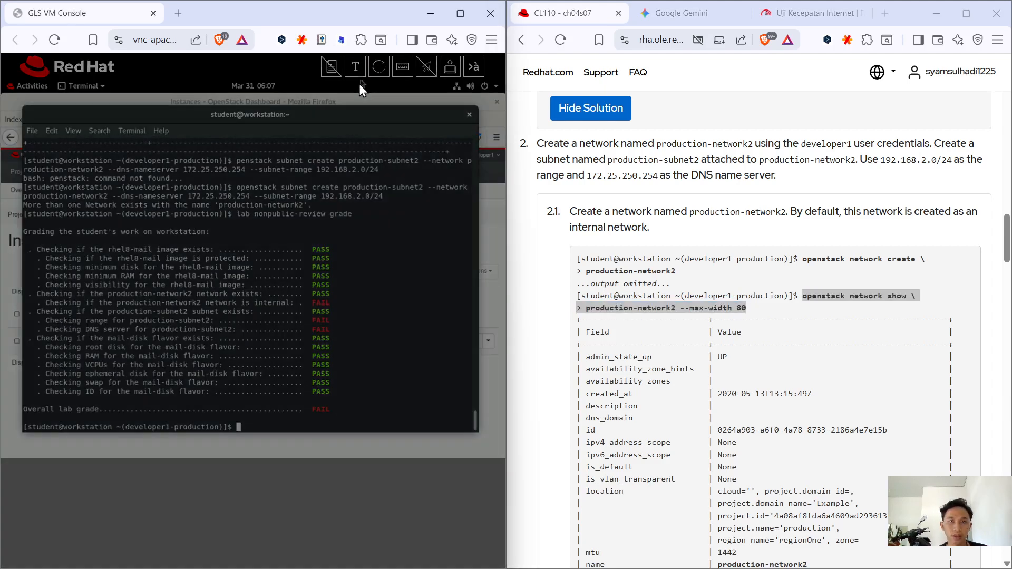
pyautogui.hotkey('ctrl', 'v')
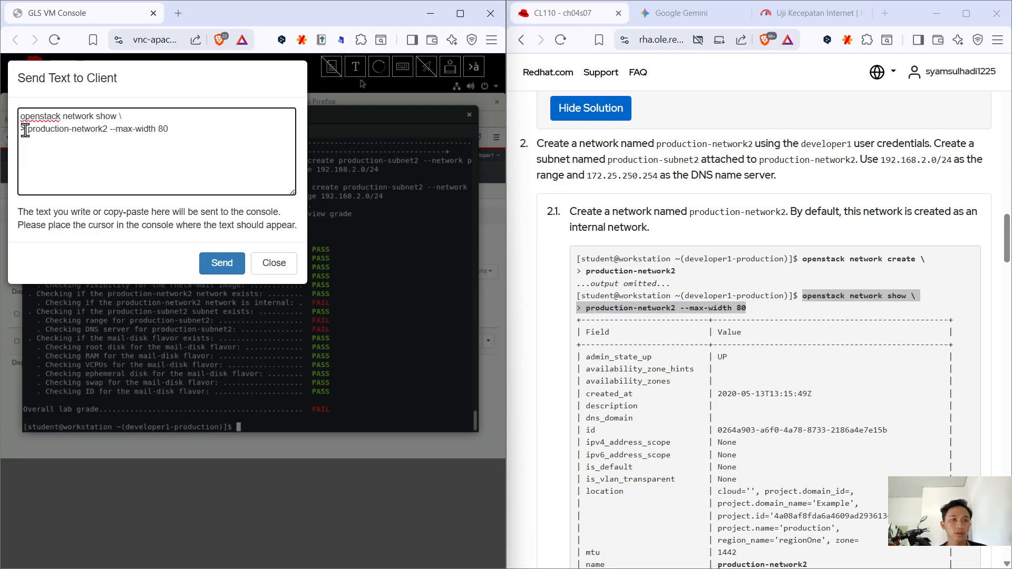
pyautogui.press('BackSpace')
pyautogui.press('BackSpace')
pyautogui.press('BackSpace')
pyautogui.press('BackSpace')
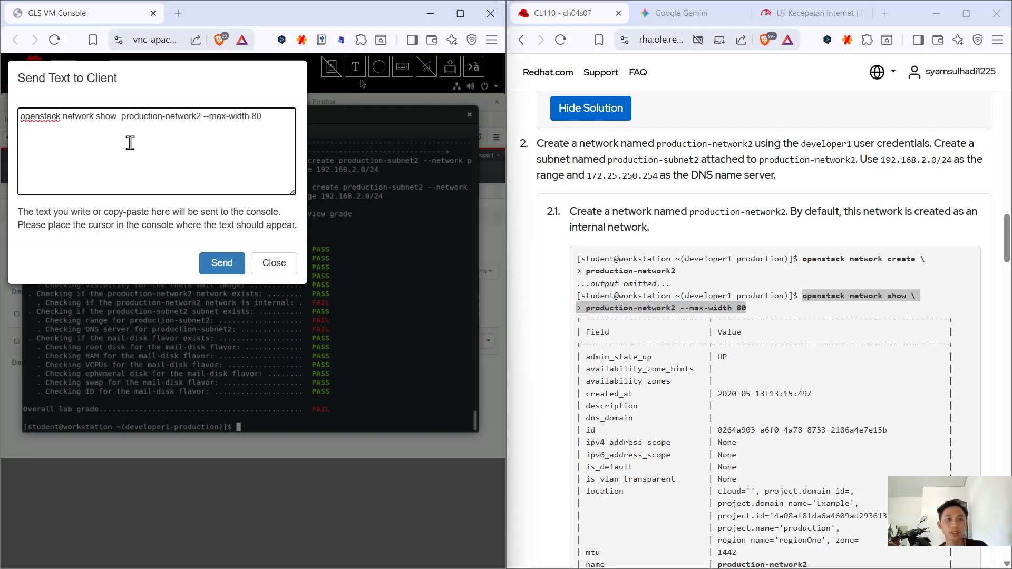
pyautogui.press('Return')
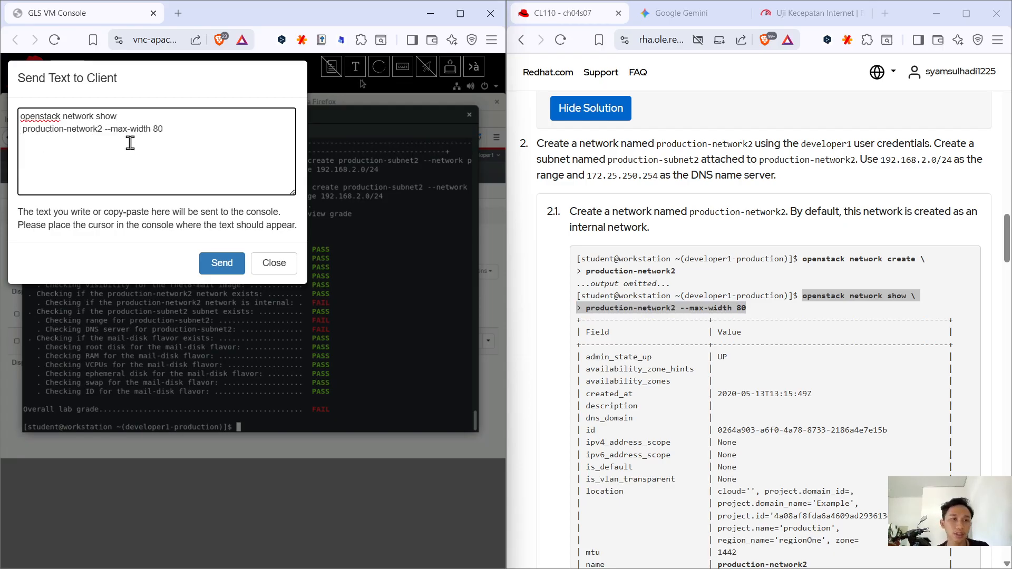
pyautogui.click(222, 262)
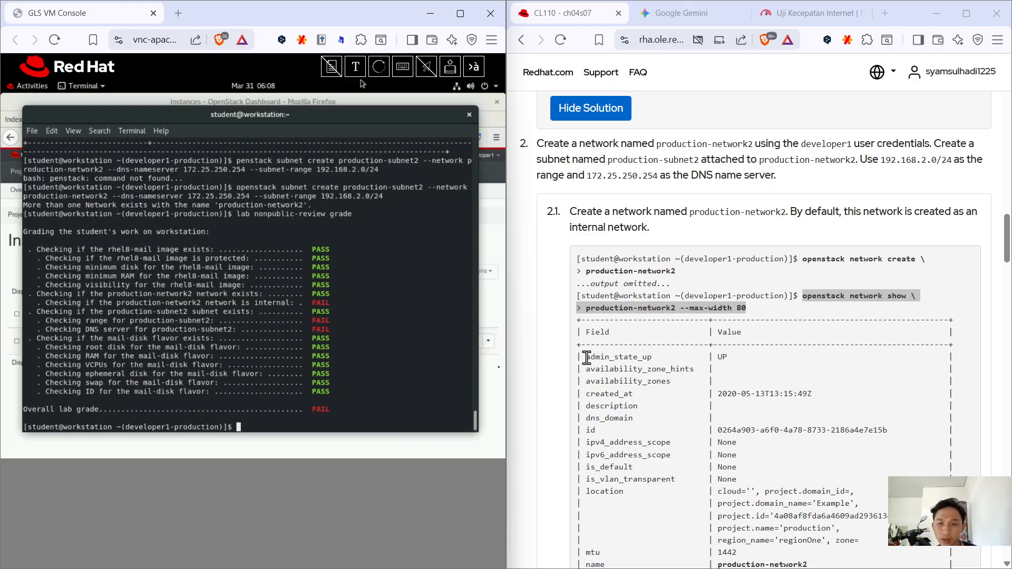
pyautogui.scroll(-3, 695, 404)
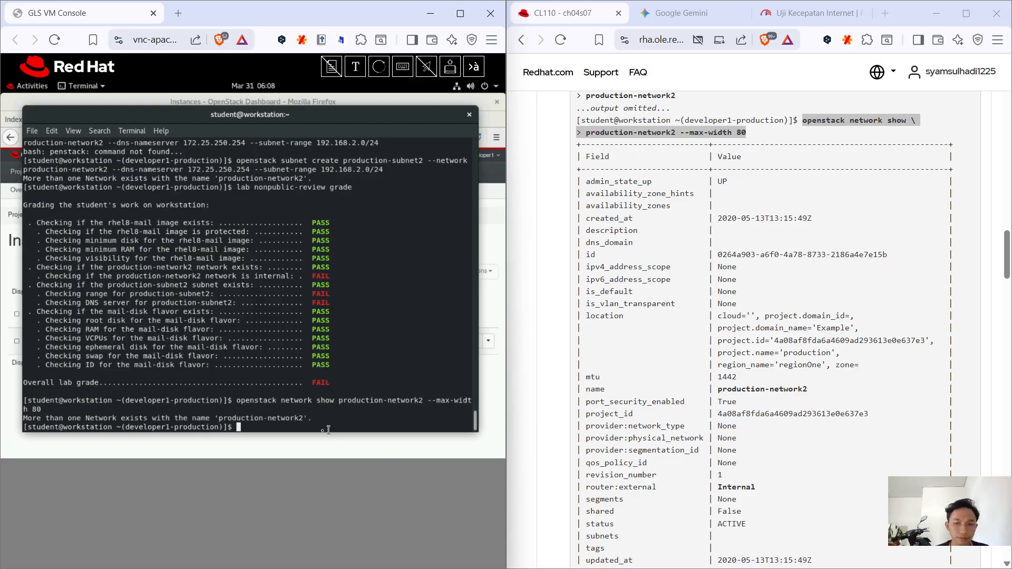
# Scroll back to step 2.1 and select the 'openstack network create production-network2' command.
pyautogui.scroll(-20, 682, 352)
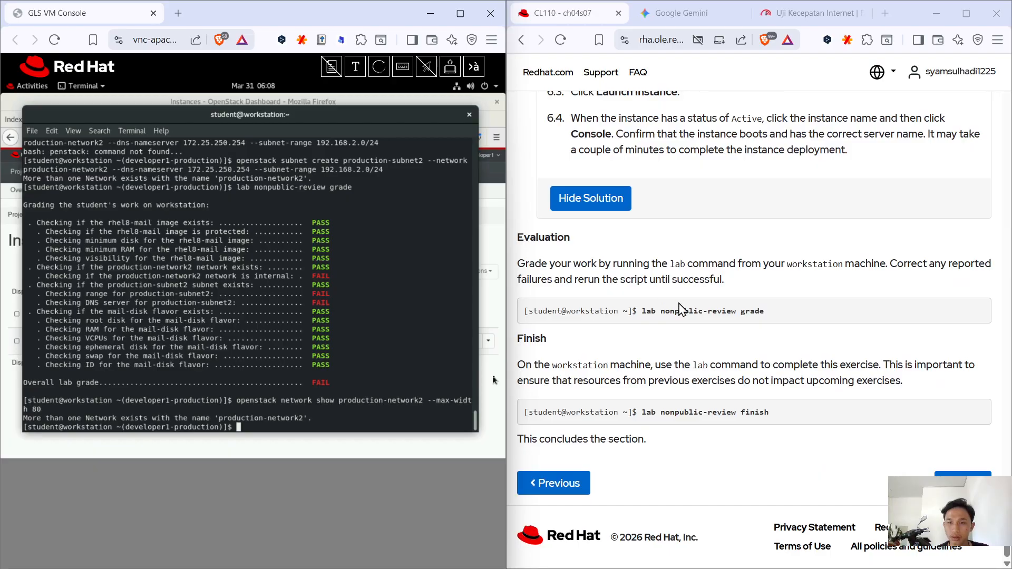
pyautogui.scroll(3, 717, 375)
pyautogui.scroll(20, 719, 377)
pyautogui.scroll(-6, 718, 372)
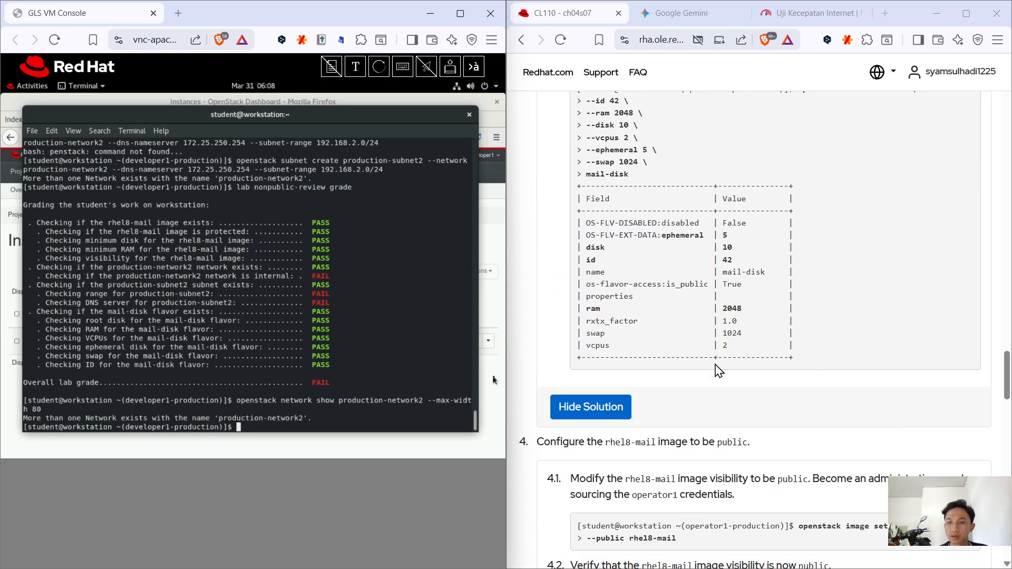
pyautogui.scroll(8, 719, 372)
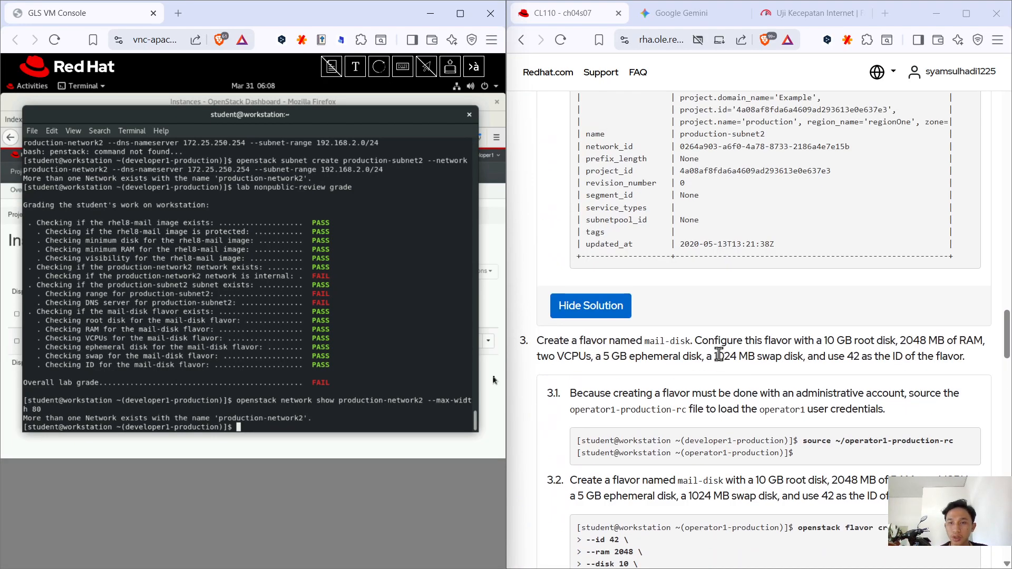
pyautogui.scroll(-10, 719, 354)
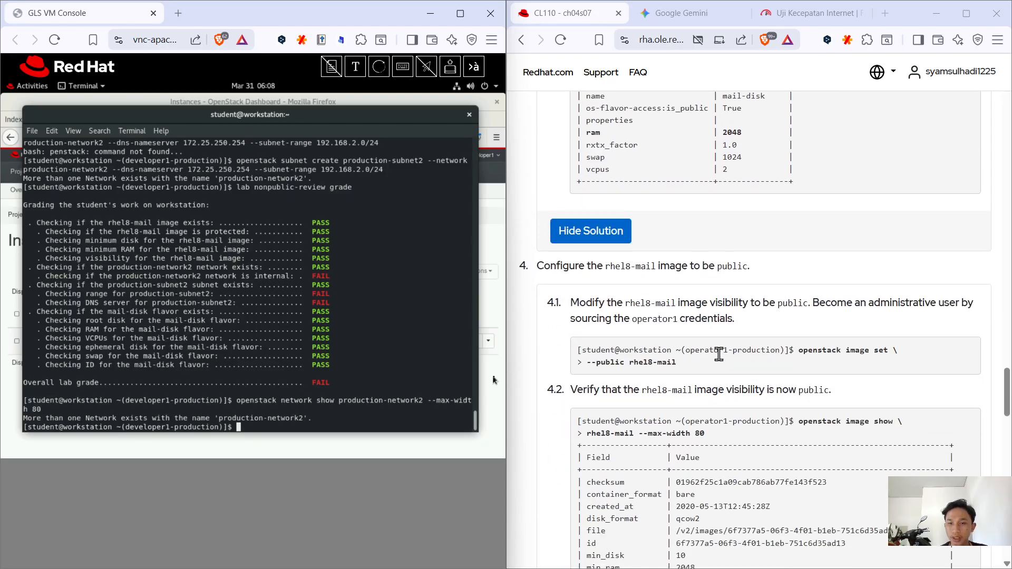
pyautogui.scroll(15, 719, 354)
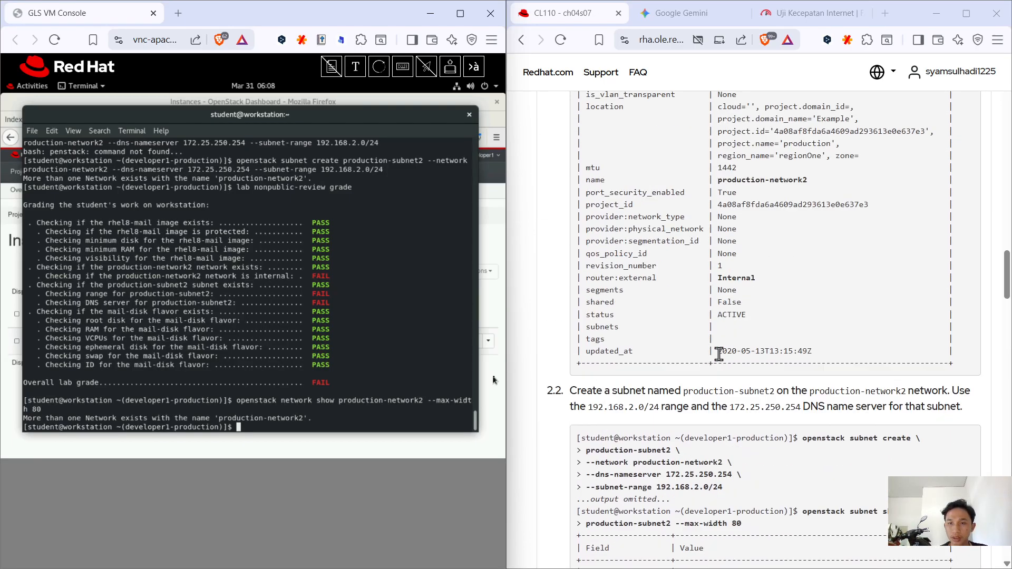
pyautogui.scroll(7, 719, 354)
pyautogui.click(684, 254)
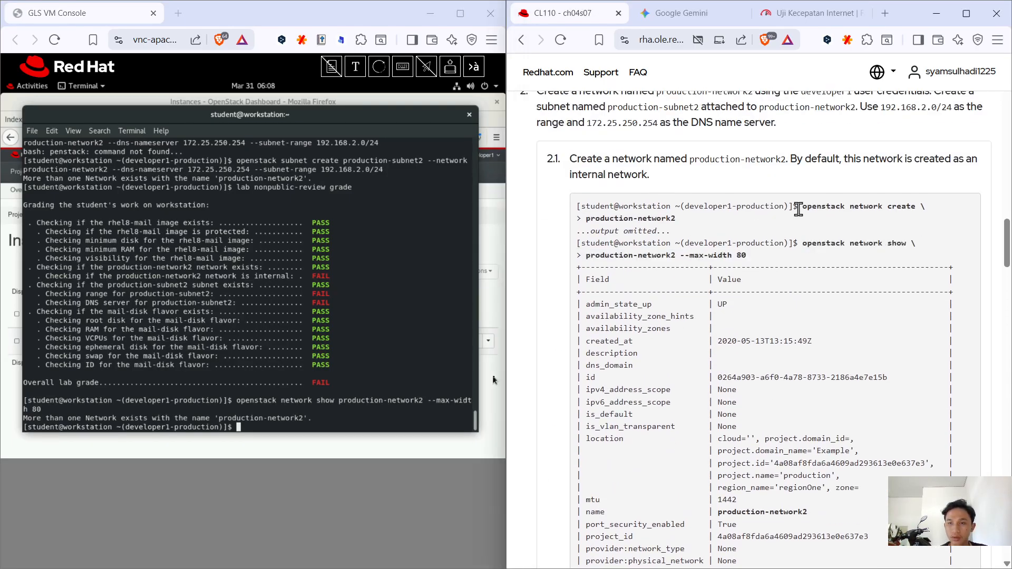
pyautogui.moveTo(801, 207); pyautogui.dragTo(825, 224)
pyautogui.hotkey('ctrl', 'c')
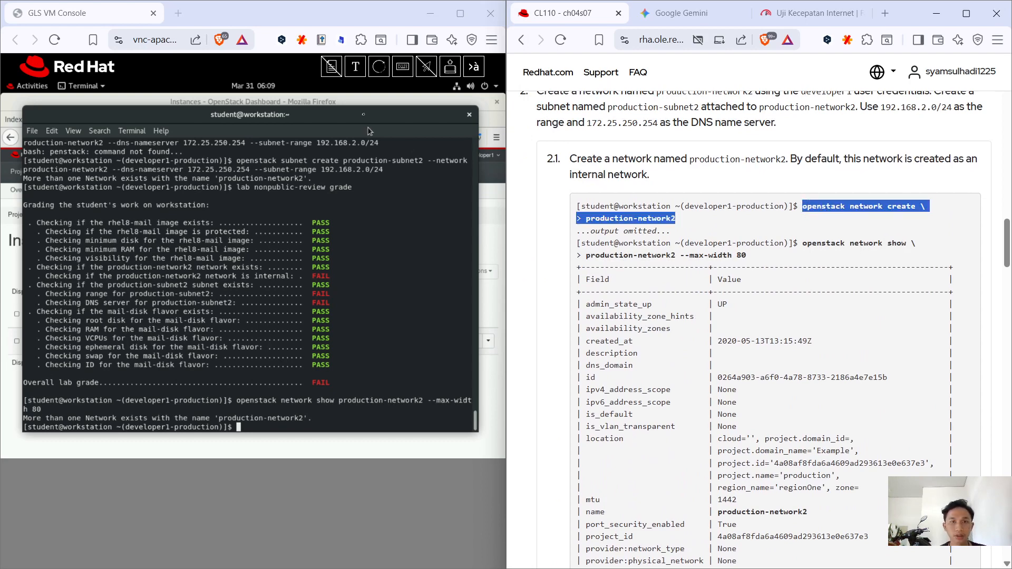
# Create another production-network2 from the pasted one-line command, then rerun network show, which still reports duplicates.
pyautogui.click(355, 66)
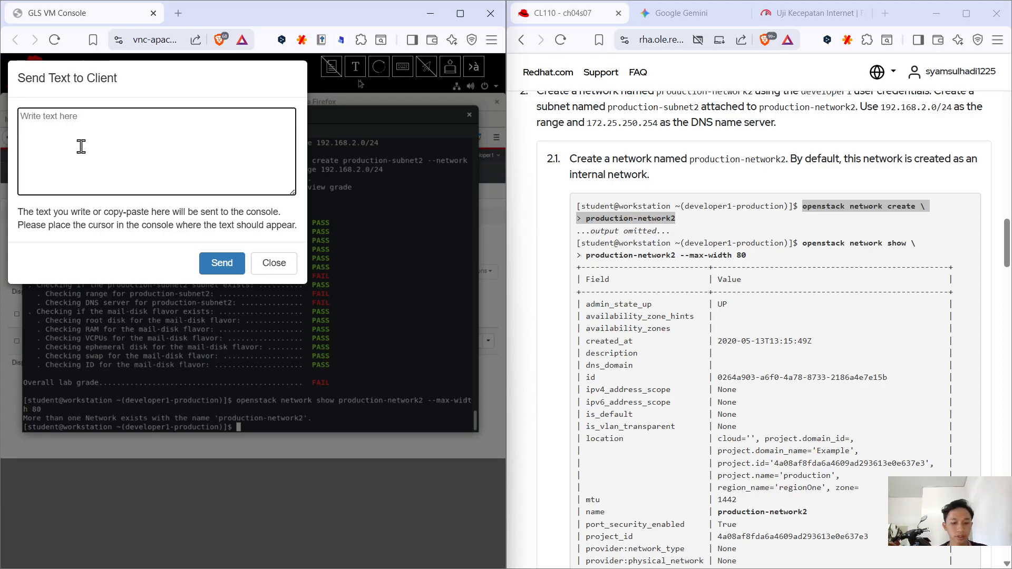
pyautogui.hotkey('ctrl', 'v')
pyautogui.click(24, 128)
pyautogui.press('BackSpace')
pyautogui.press('BackSpace')
pyautogui.press('BackSpace')
pyautogui.press('BackSpace')
pyautogui.click(224, 266)
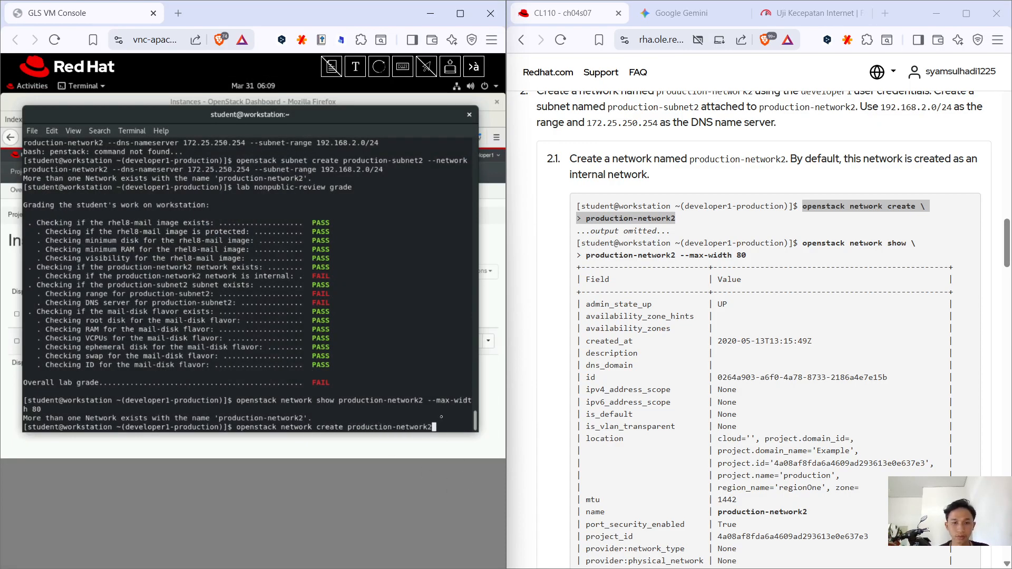
pyautogui.press('Return')
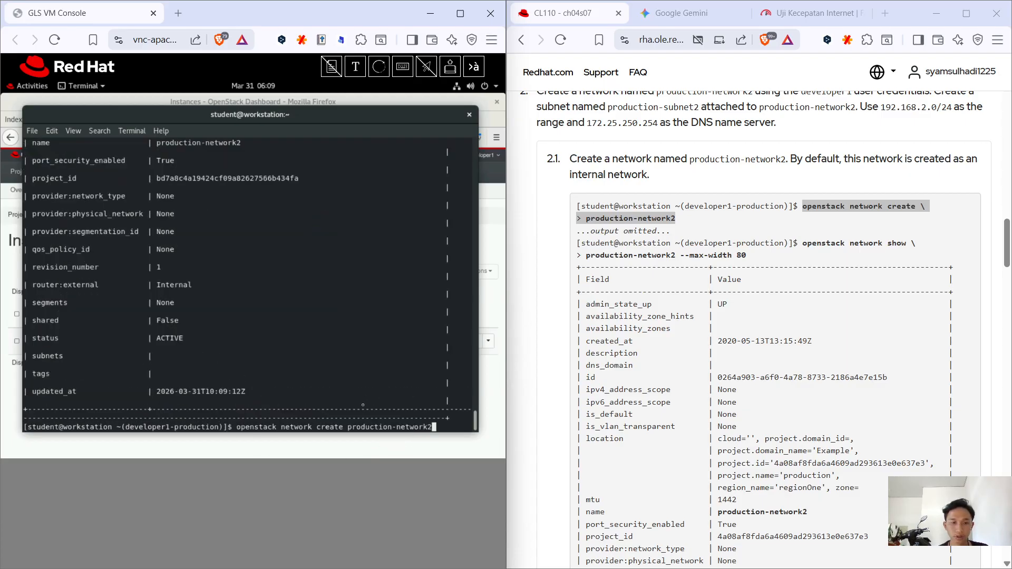
pyautogui.write('openstack network show production-network2 --max-width 80')
pyautogui.press('Return')
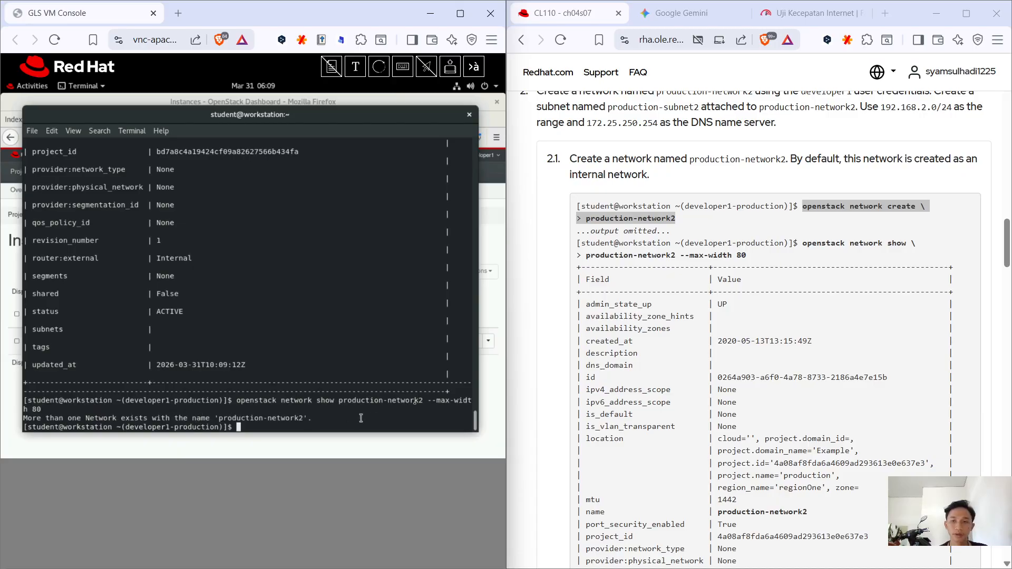
# Scroll the CL110 guide to the Evaluation and Finish section with the lab grade and finish commands.
pyautogui.scroll(-4, 683, 340)
pyautogui.scroll(-20, 682, 340)
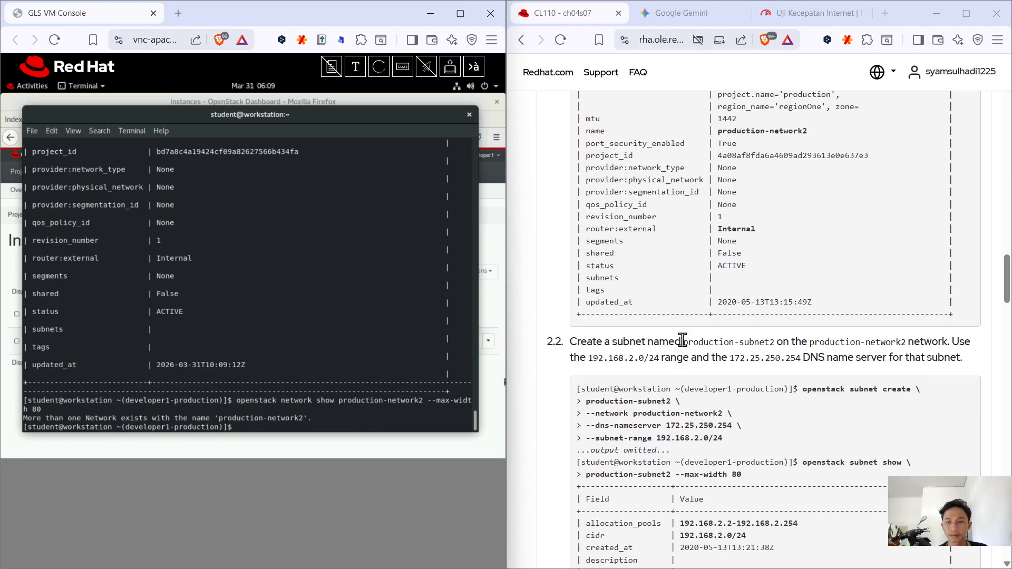
pyautogui.scroll(-20, 672, 338)
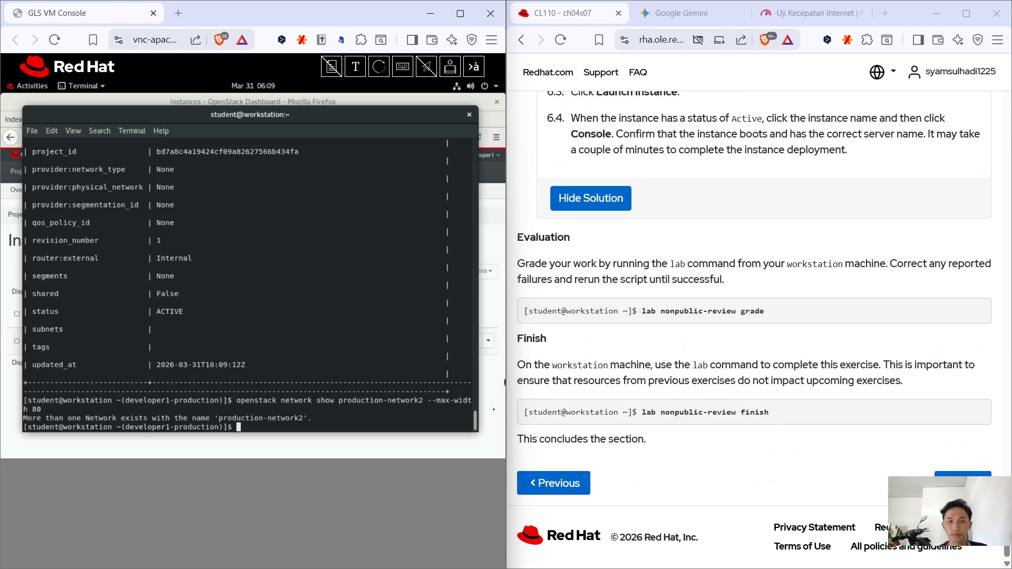
pyautogui.scroll(6, 295, 375)
pyautogui.scroll(10, 296, 376)
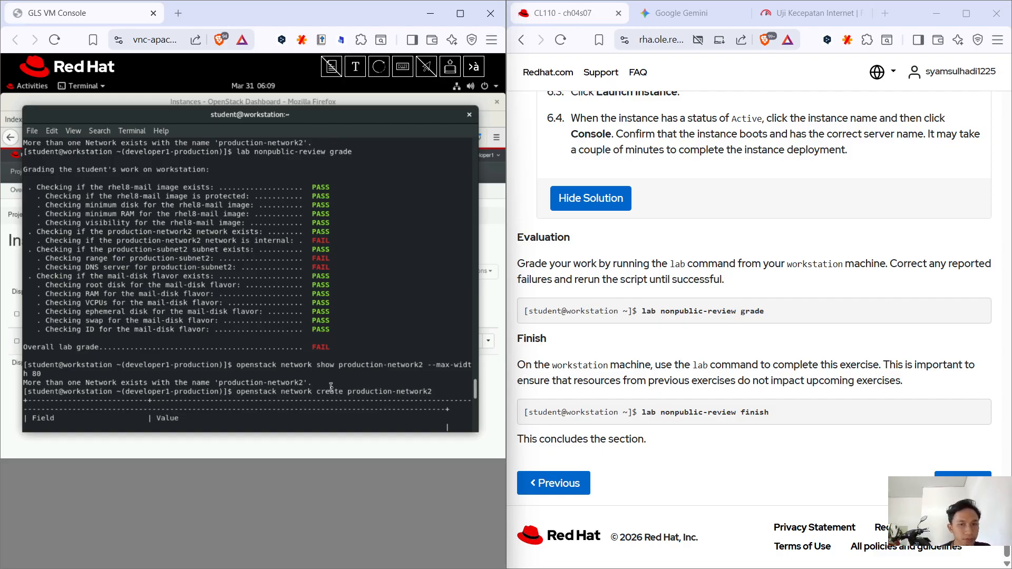
pyautogui.scroll(-12, 323, 386)
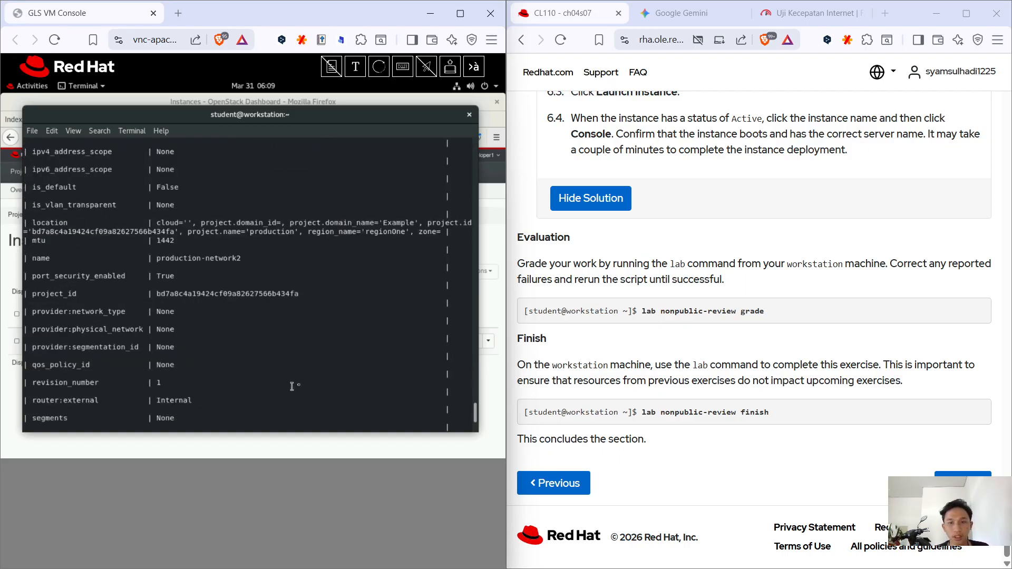
pyautogui.scroll(14, 240, 388)
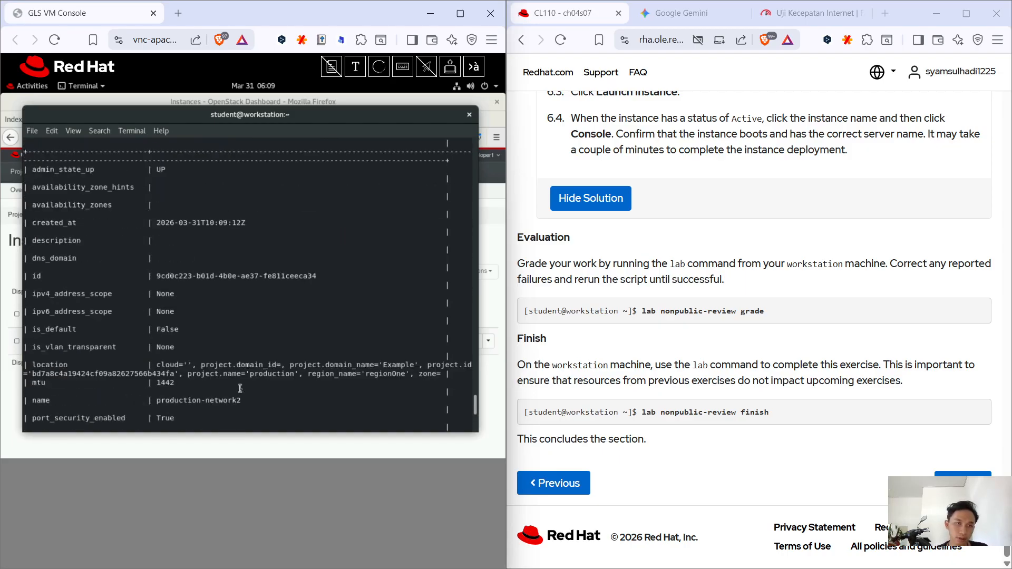
pyautogui.scroll(8, 240, 388)
pyautogui.scroll(-5, 321, 360)
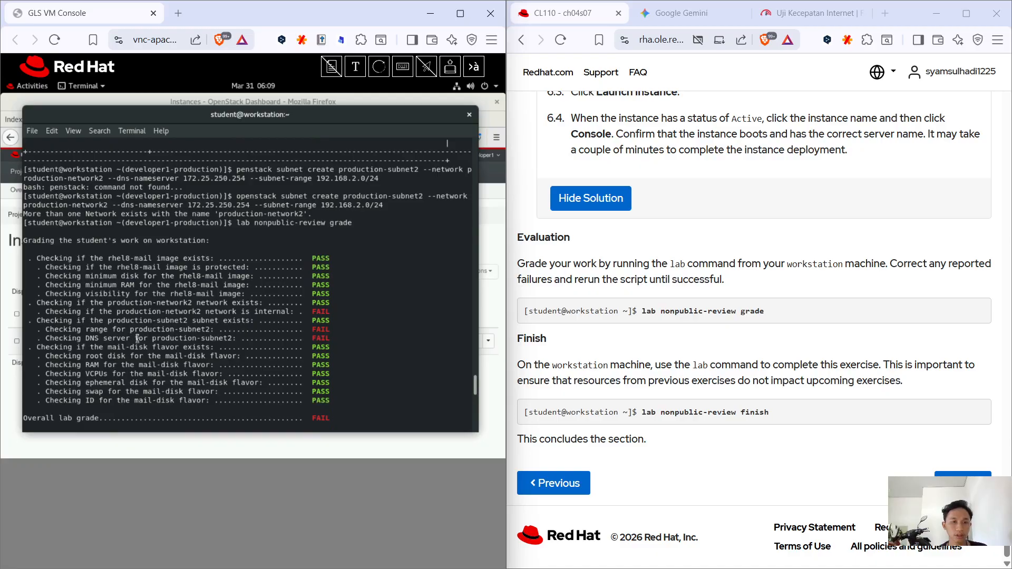
pyautogui.moveTo(245, 337); pyautogui.dragTo(170, 337)
pyautogui.click(171, 337)
pyautogui.scroll(-8, 310, 316)
pyautogui.scroll(-18, 310, 317)
pyautogui.scroll(5, 315, 336)
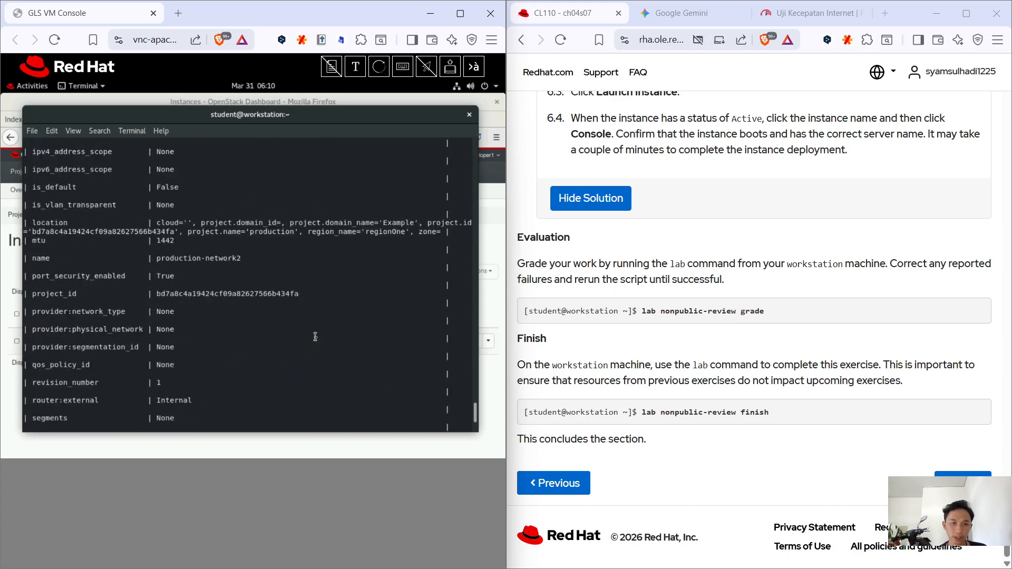
pyautogui.scroll(-5, 315, 336)
pyautogui.scroll(12, 315, 337)
pyautogui.scroll(10, 315, 336)
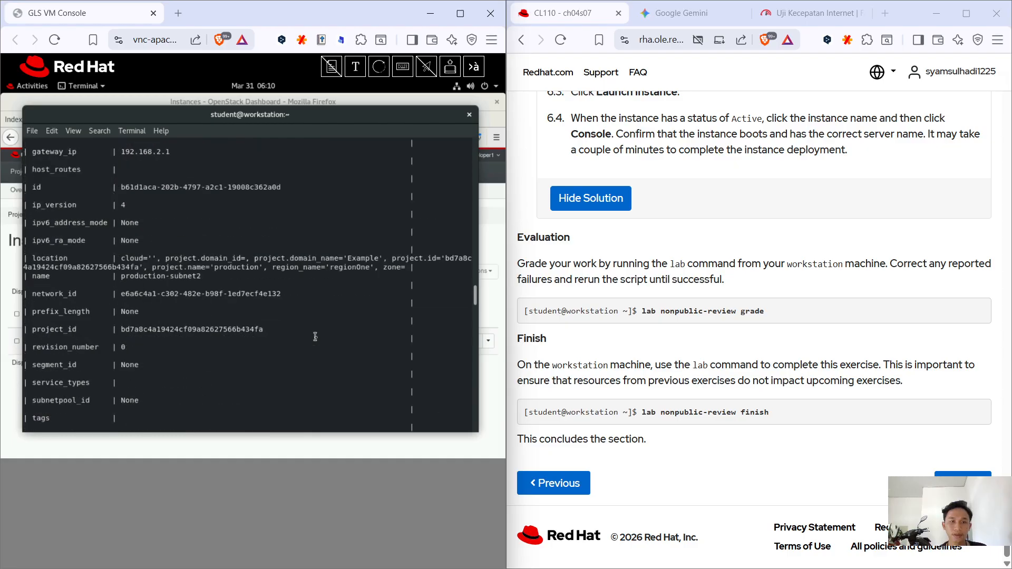
pyautogui.scroll(8, 316, 336)
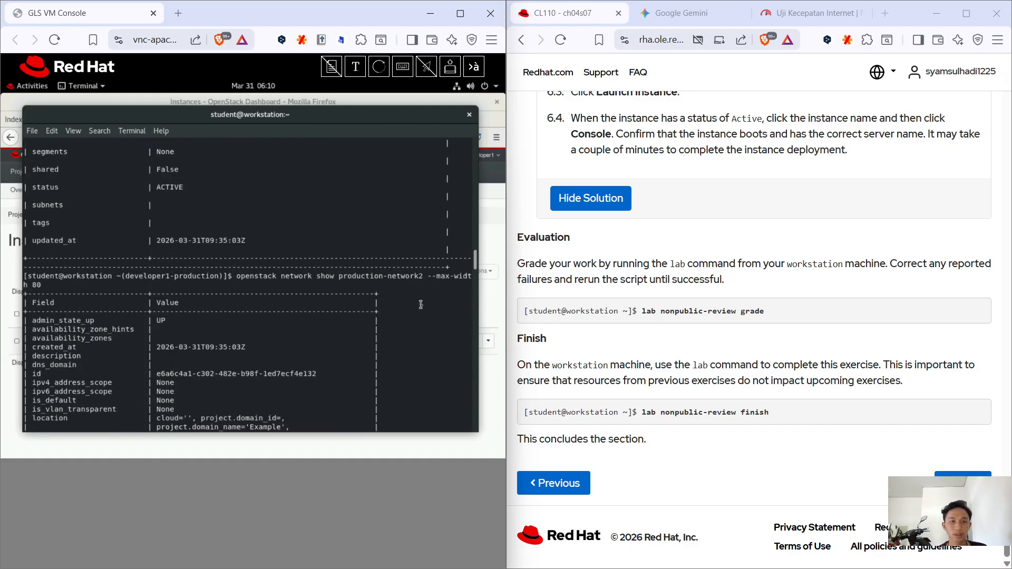
pyautogui.scroll(-5, 420, 305)
pyautogui.scroll(5, 421, 305)
pyautogui.scroll(5, 421, 305)
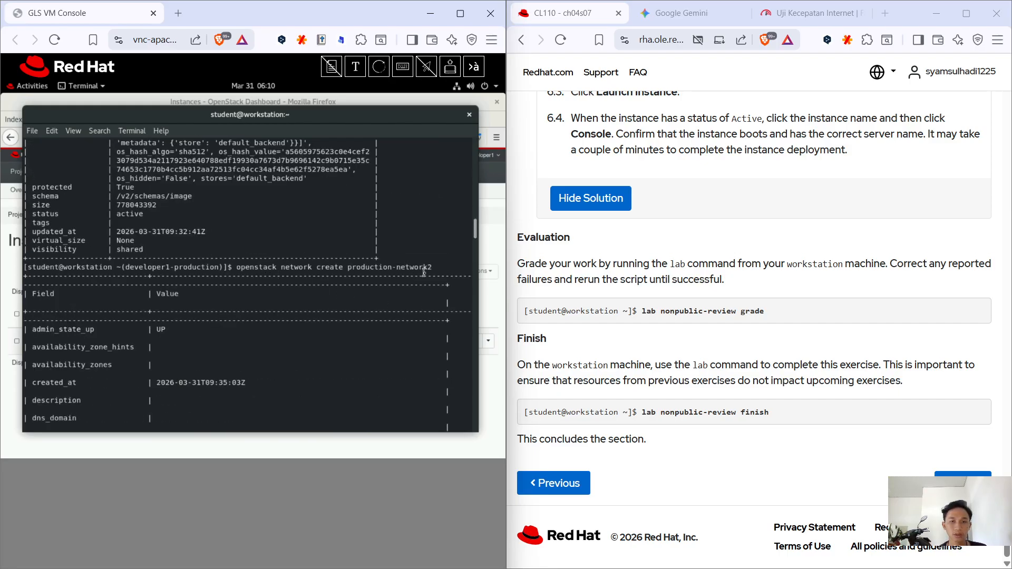
pyautogui.scroll(-10, 424, 271)
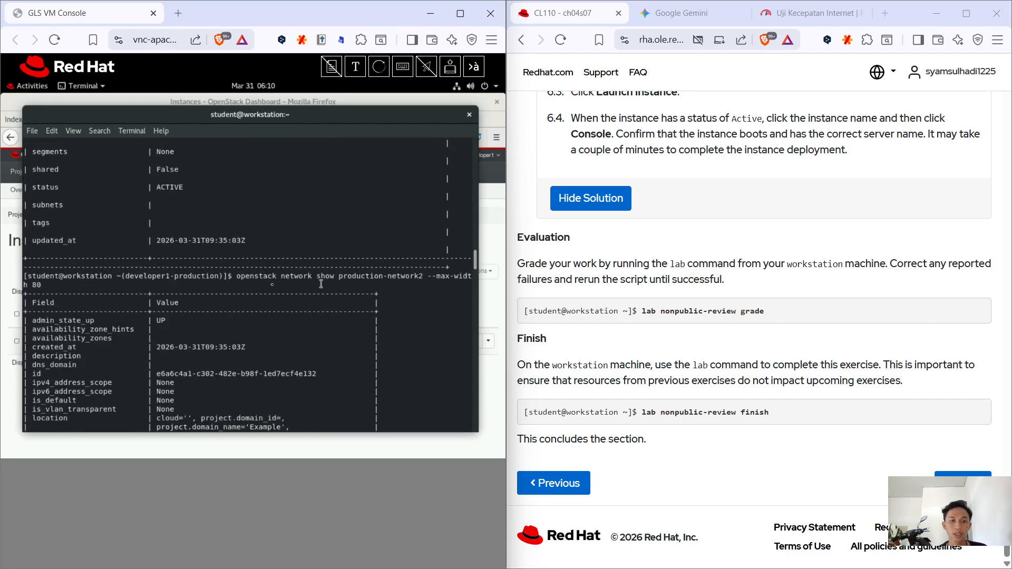
pyautogui.scroll(-8, 208, 294)
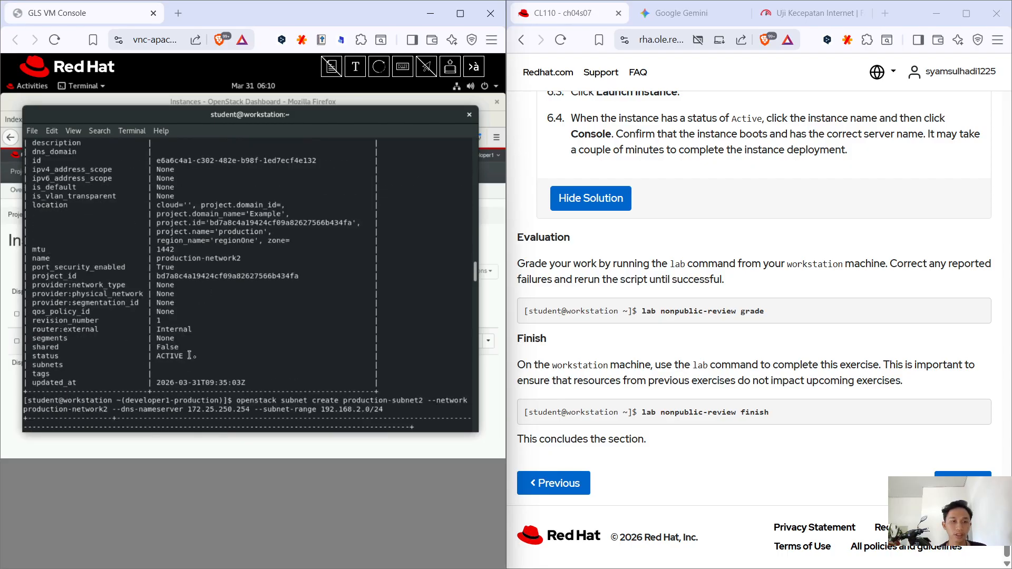
pyautogui.moveTo(196, 355); pyautogui.dragTo(157, 355)
pyautogui.scroll(-5, 247, 350)
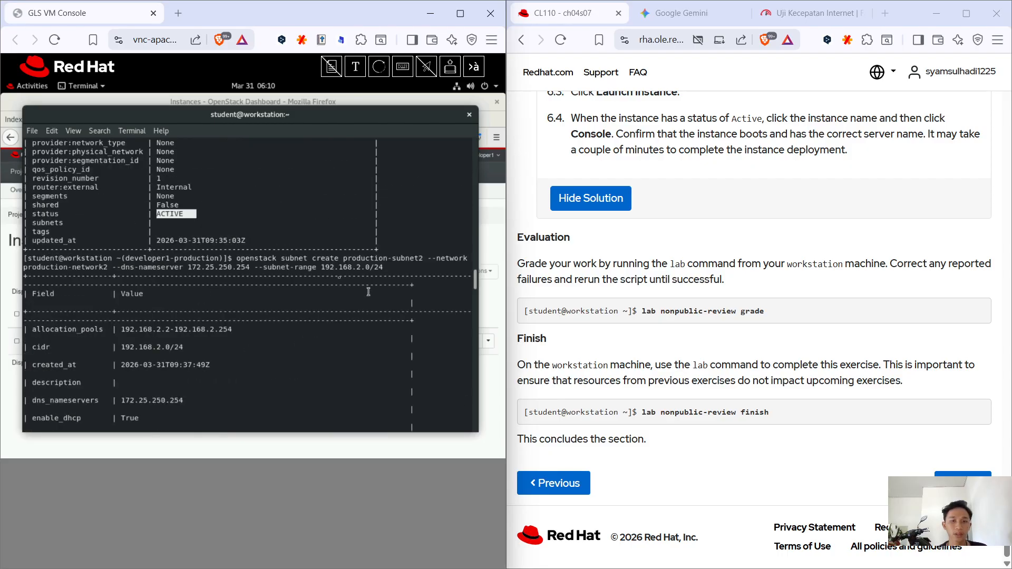
pyautogui.scroll(-10, 208, 326)
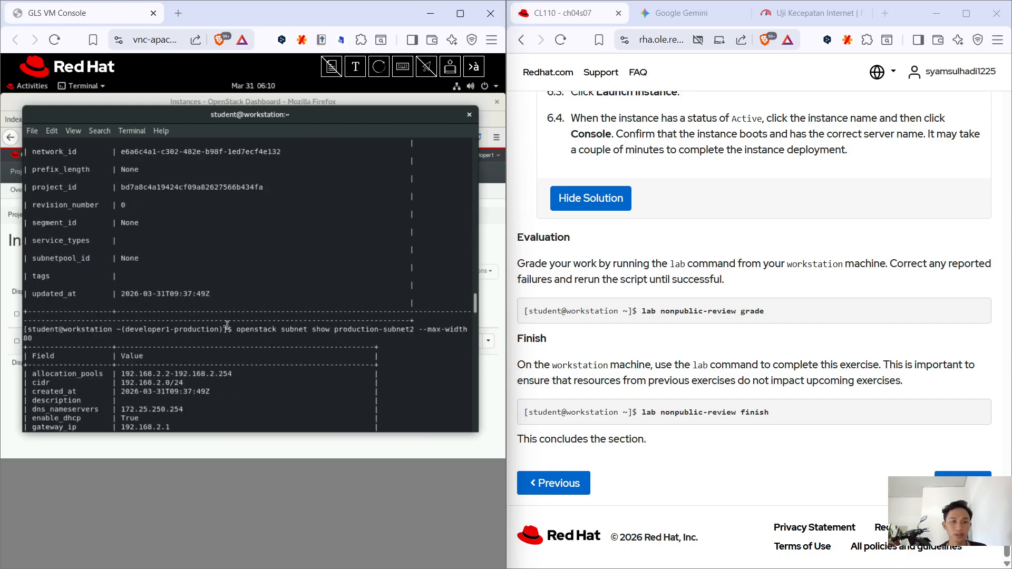
pyautogui.scroll(5, 157, 277)
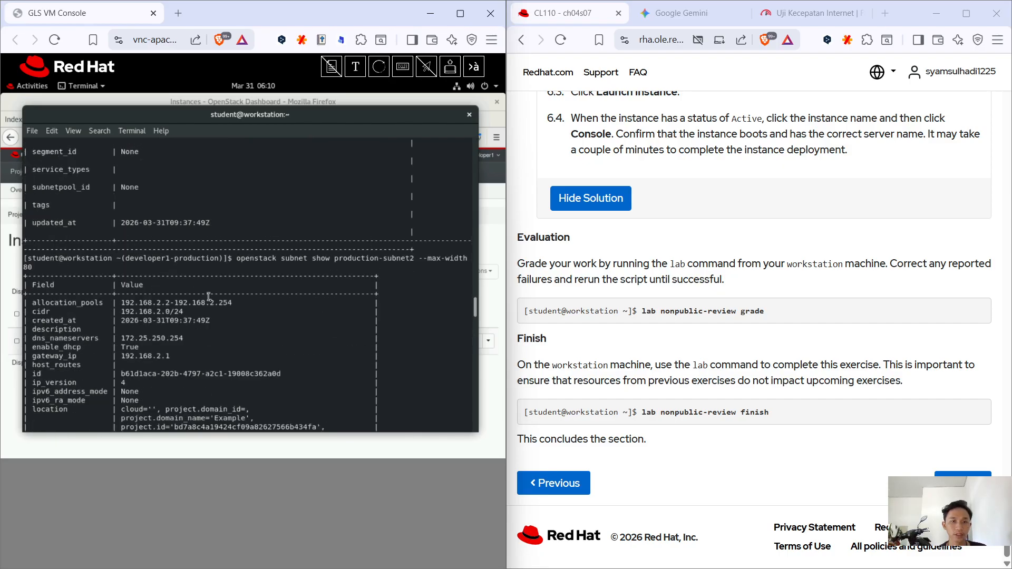
pyautogui.scroll(-15, 210, 299)
pyautogui.scroll(3, 211, 299)
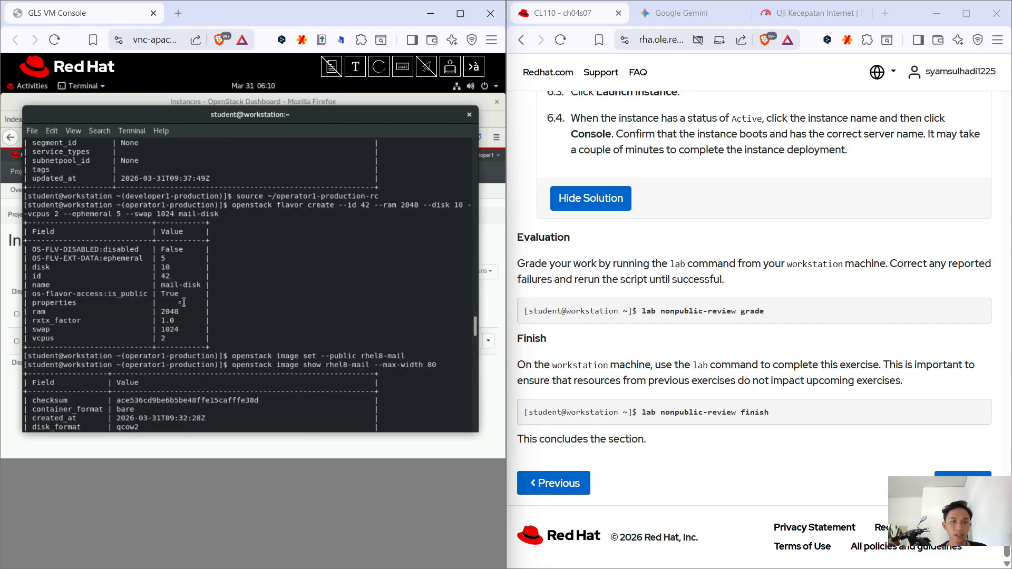
pyautogui.scroll(-3, 194, 307)
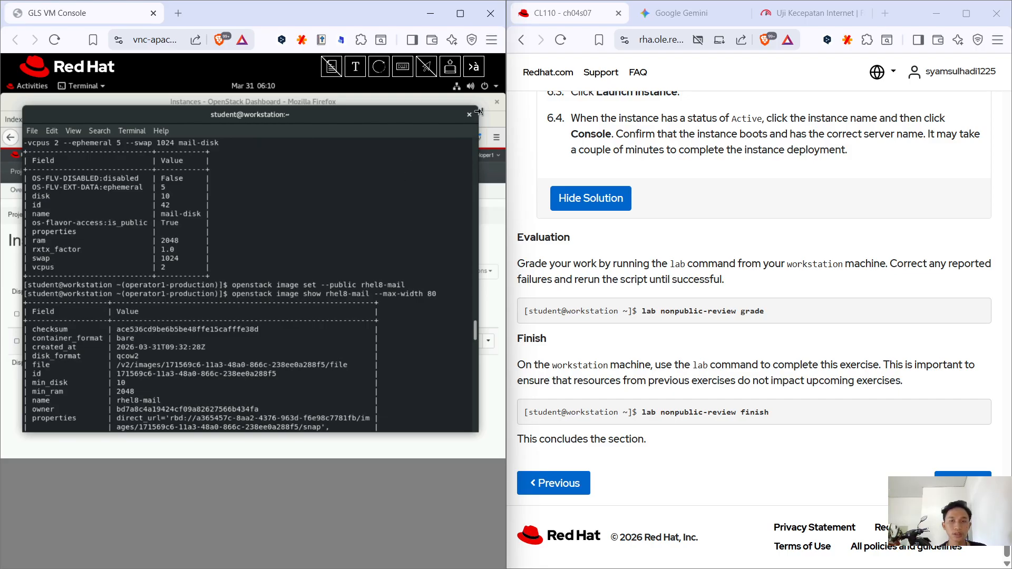
pyautogui.click(14, 104)
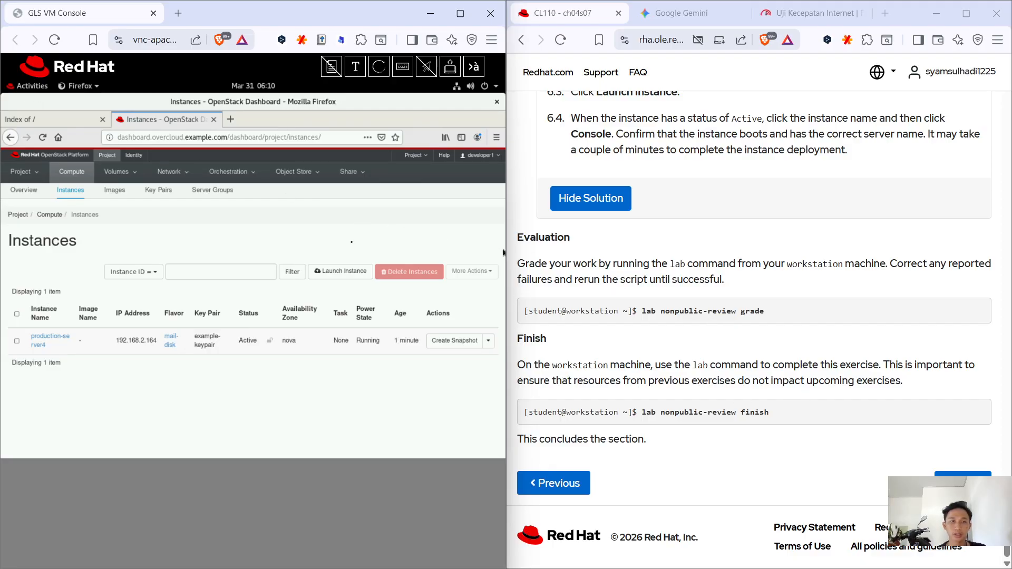
pyautogui.click(27, 84)
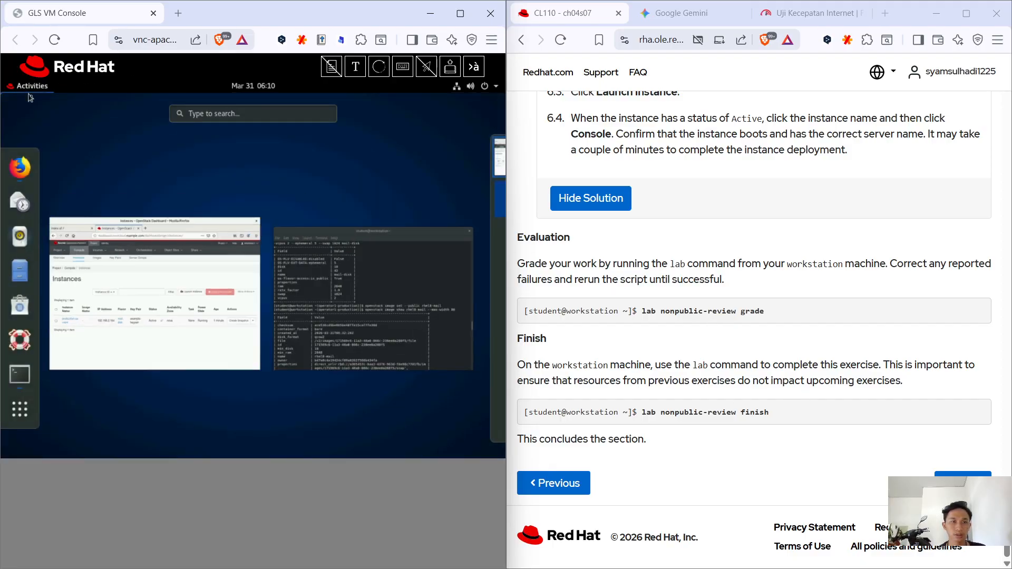
pyautogui.click(363, 312)
pyautogui.scroll(-15, 108, 323)
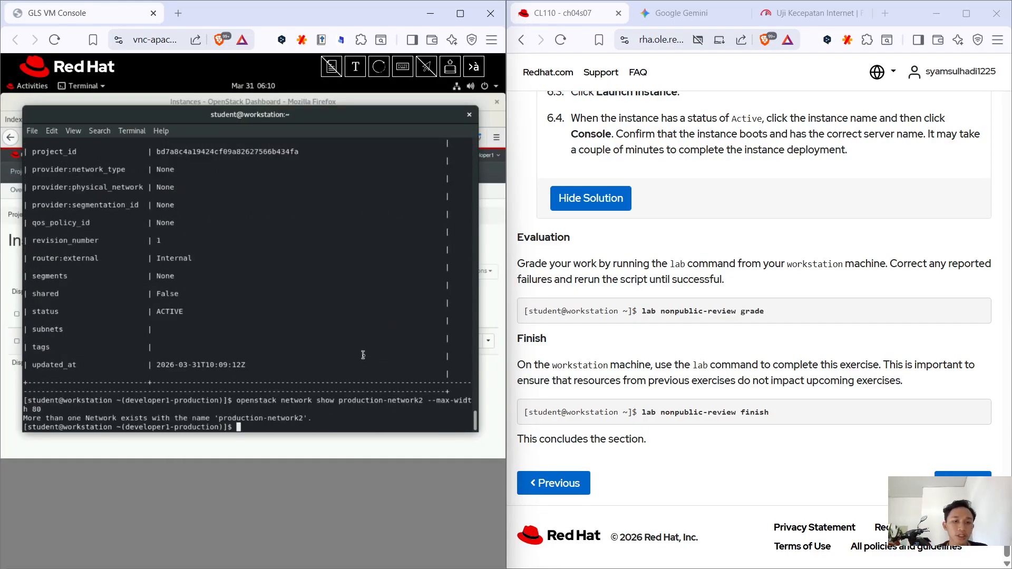
pyautogui.scroll(10, 364, 356)
pyautogui.scroll(-10, 358, 353)
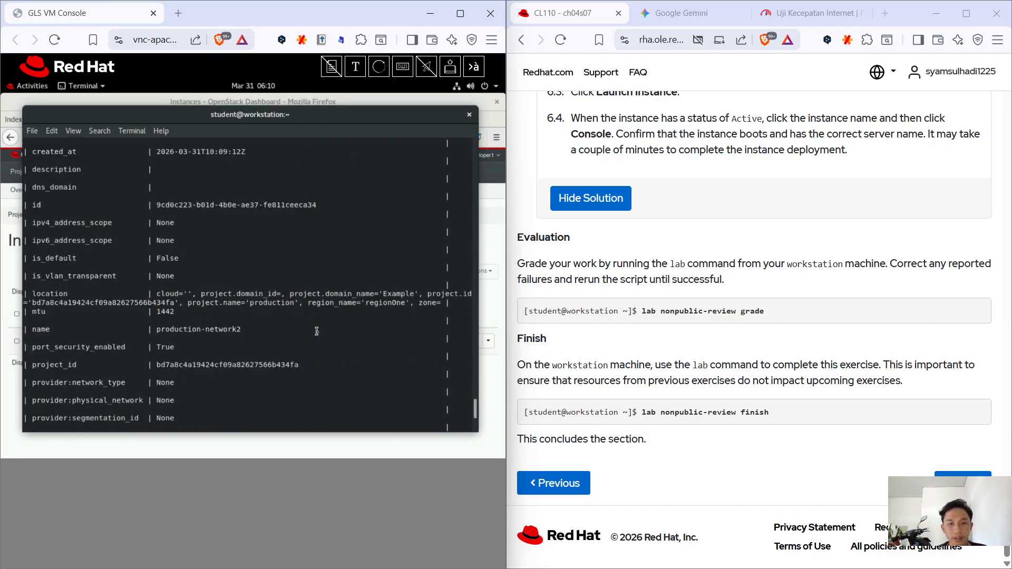
# Run 'lab nonpublic-review finish' at the workstation prompt and review the cleanup output.
pyautogui.moveTo(771, 413); pyautogui.dragTo(642, 414)
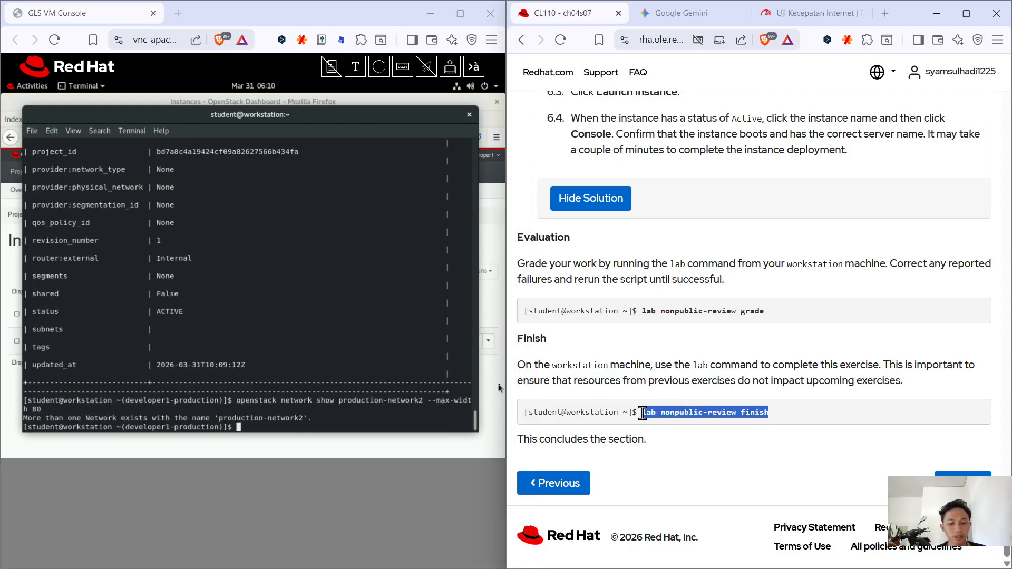
pyautogui.click(297, 416)
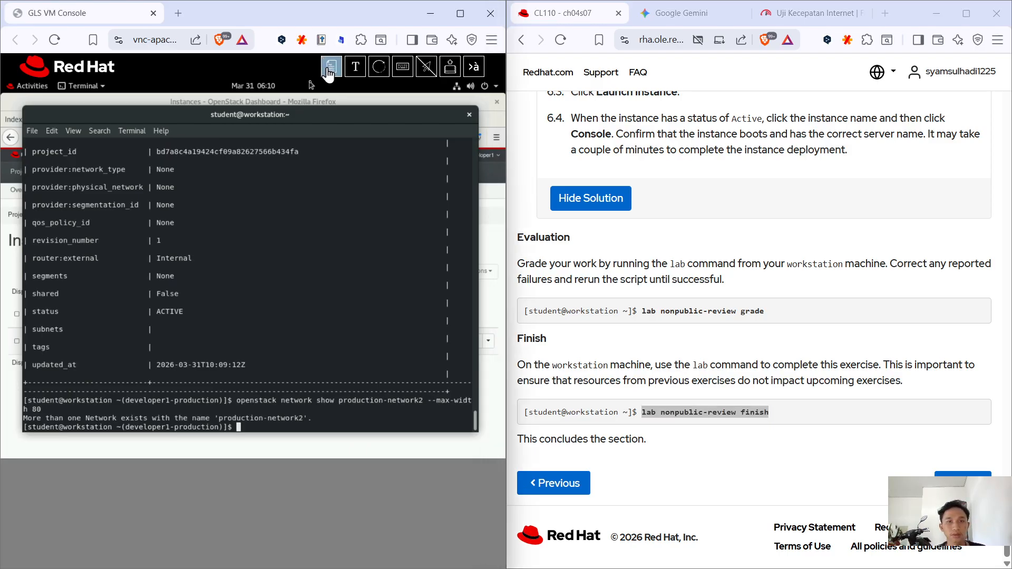
pyautogui.write('lab nonpu')
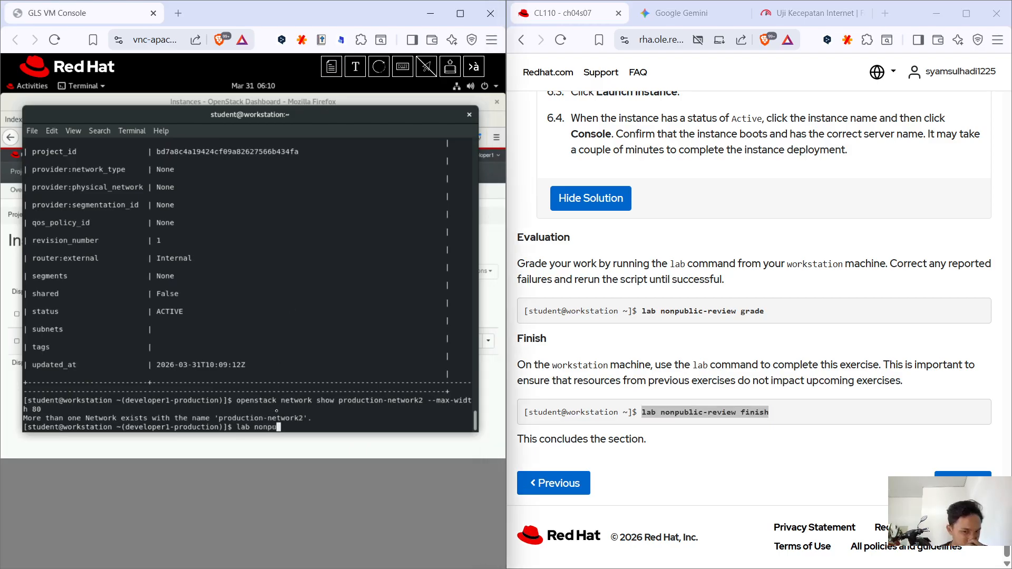
pyautogui.write('blic-review finish')
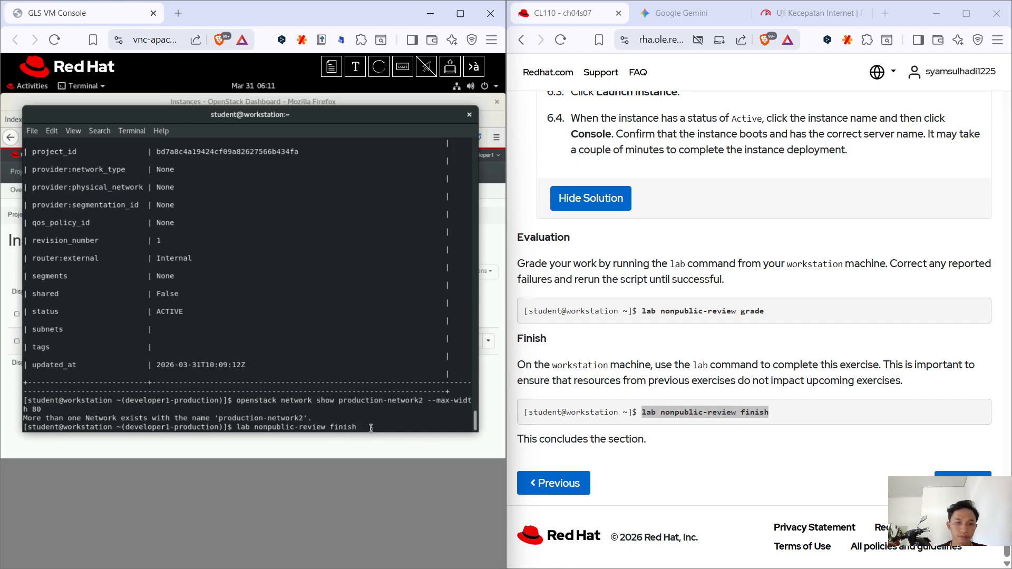
pyautogui.press('Return')
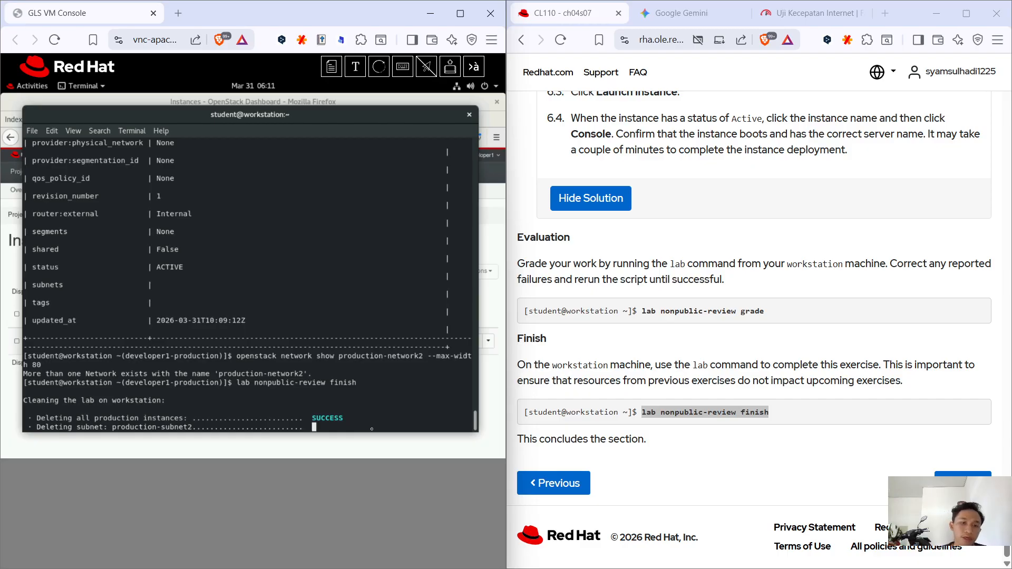
pyautogui.scroll(5, 229, 358)
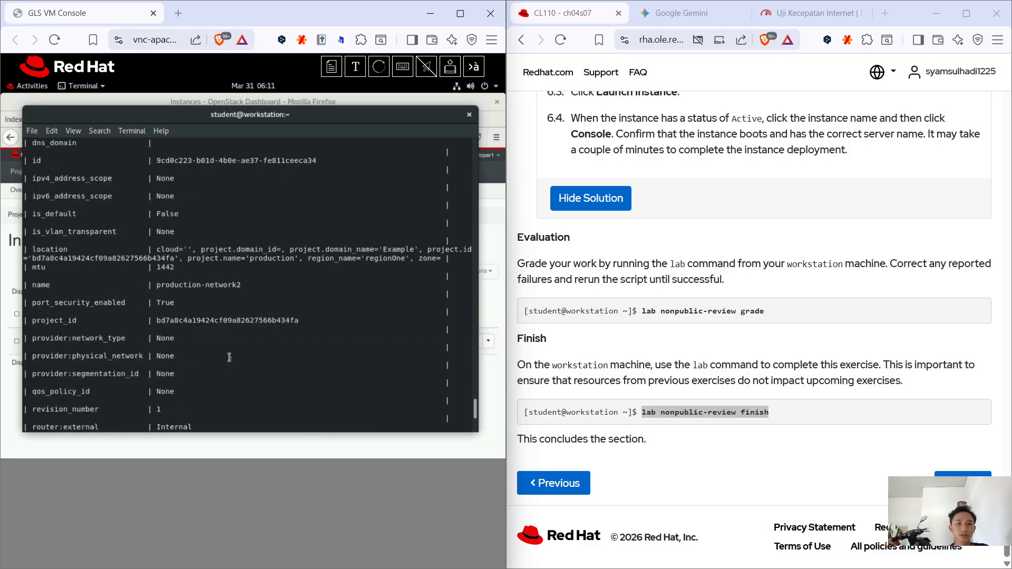
pyautogui.scroll(-5, 229, 358)
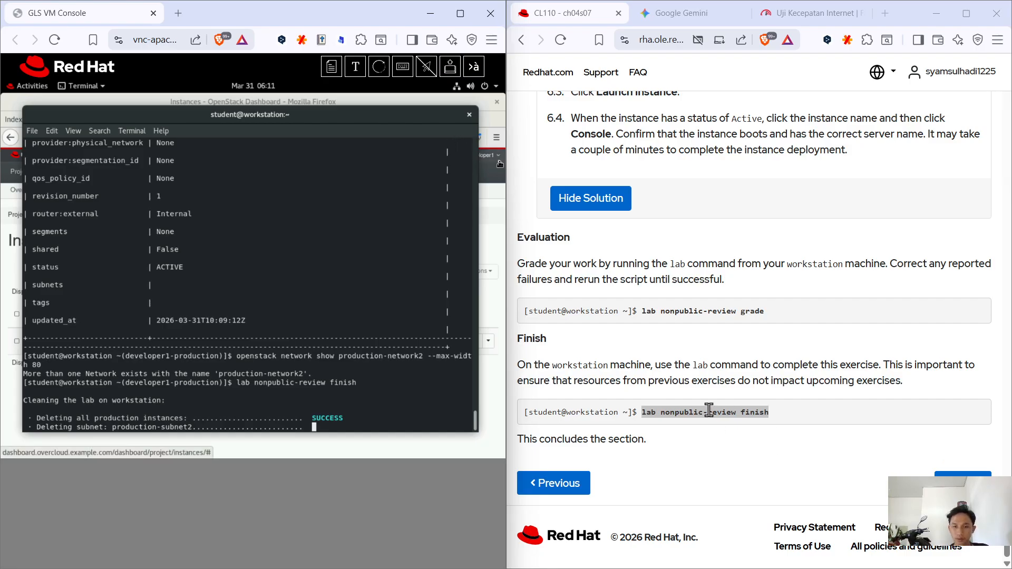
pyautogui.scroll(7, 690, 411)
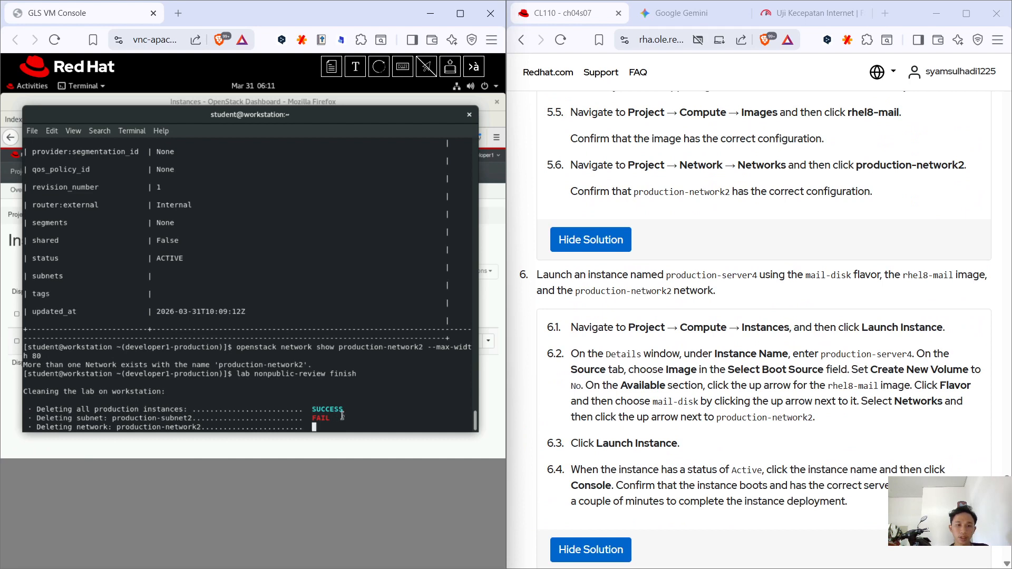
# Highlight the FAIL result of the production-subnet2 deletion in the terminal output.
pyautogui.moveTo(343, 416); pyautogui.dragTo(324, 417)
pyautogui.click(318, 416)
pyautogui.moveTo(337, 421); pyautogui.dragTo(318, 419)
pyautogui.click(318, 419)
# Maximize the VM console window and check the still-pending production-network2 deletion.
pyautogui.moveTo(955, 535)
pyautogui.click(460, 13)
pyautogui.scroll(15, 684, 461)
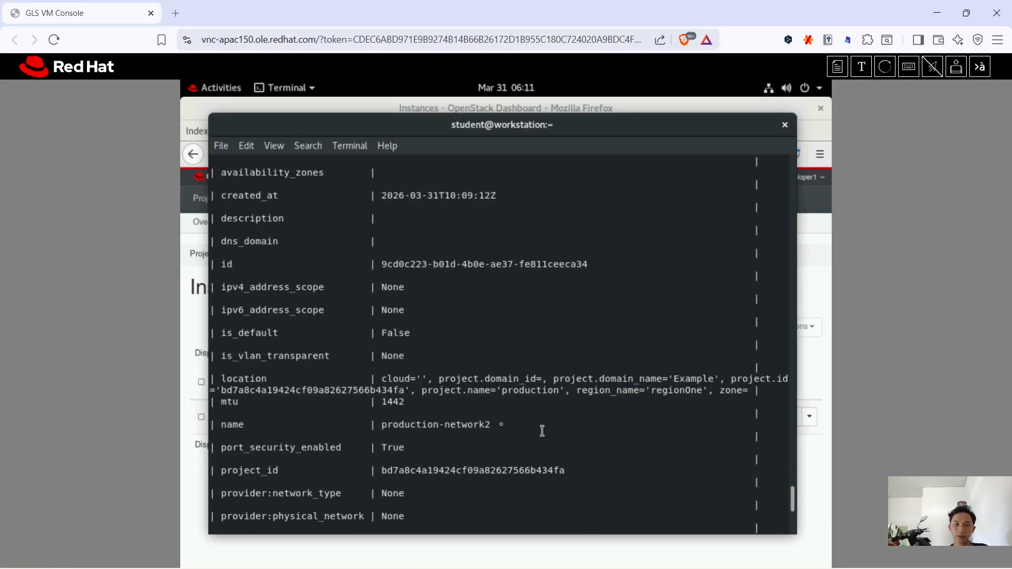
pyautogui.scroll(-15, 600, 316)
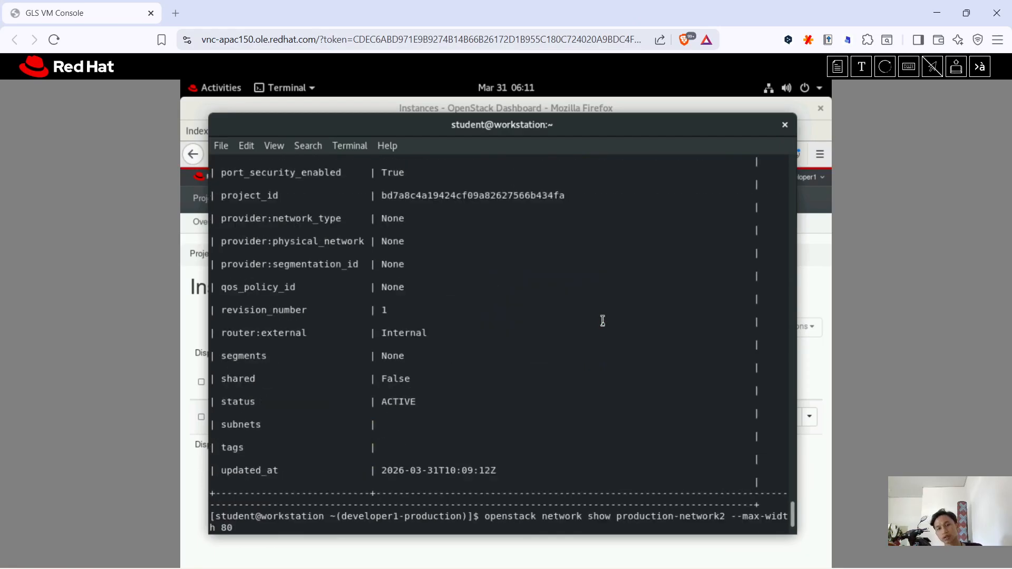
pyautogui.moveTo(733, 568)
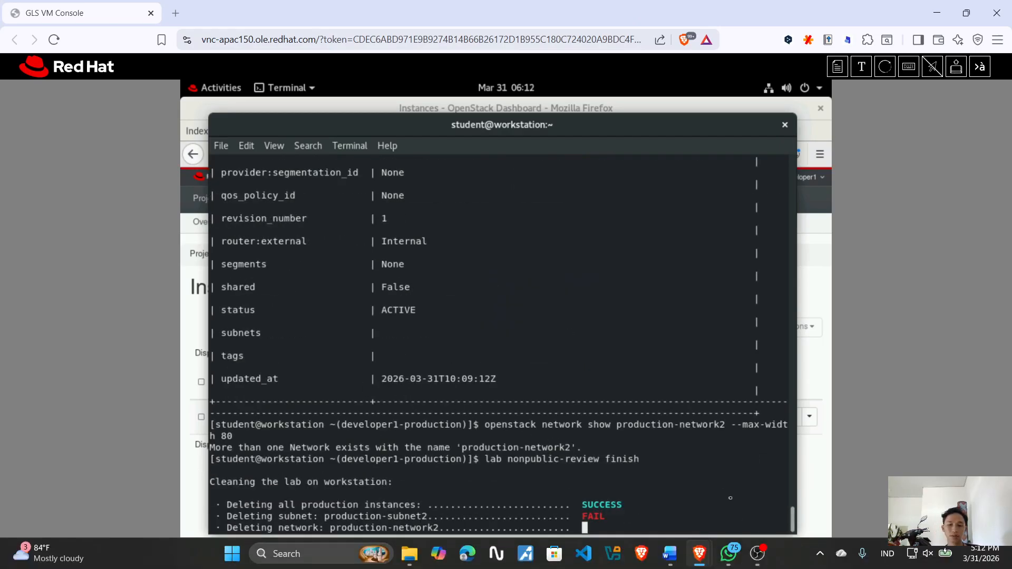